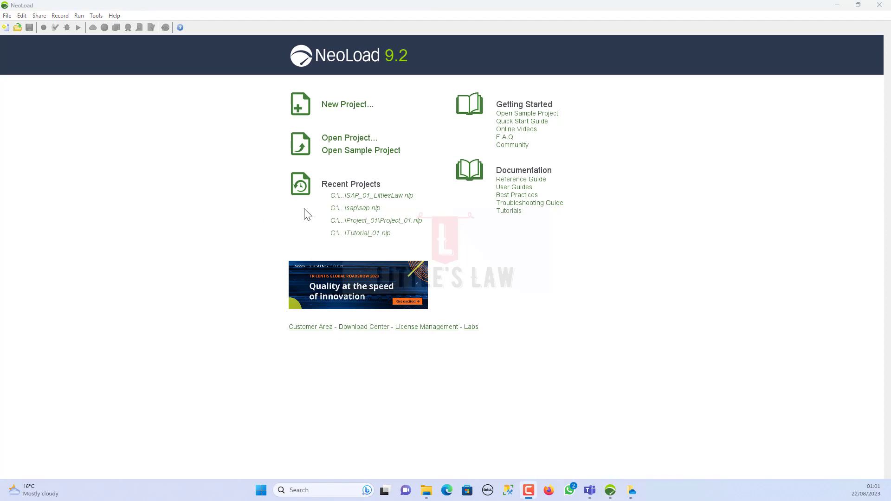
Create a new project named 01_SAP_SignIn in the default directory and dismiss the quick-start window
{"action": "left_click", "coordinate": [342, 113]}
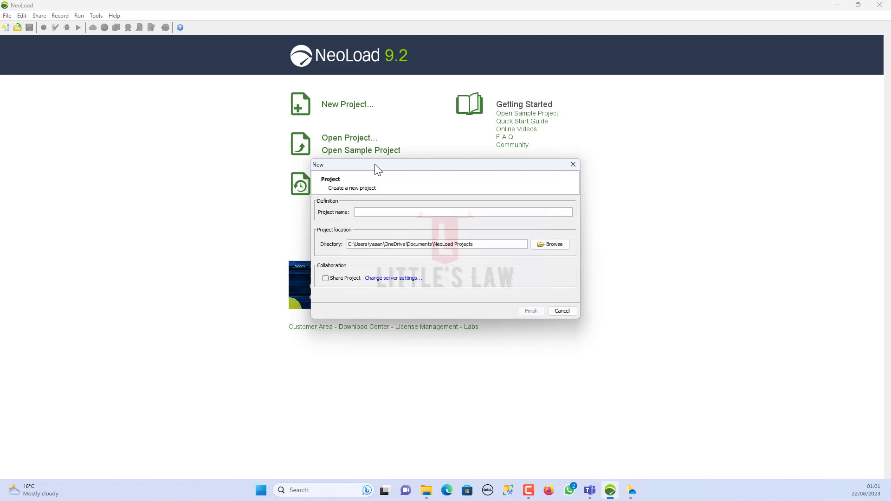
{"action": "type", "text": "SAP"}
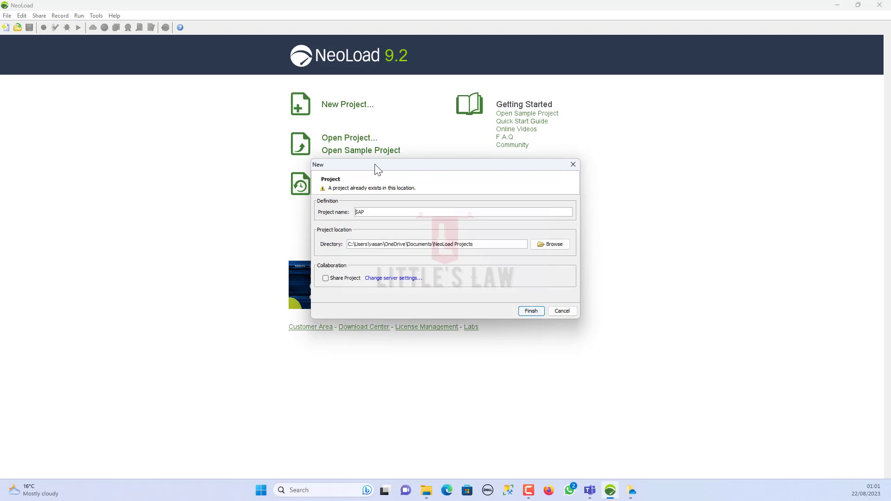
{"action": "type", "text": "01_"}
{"action": "type", "text": "_Singl"}
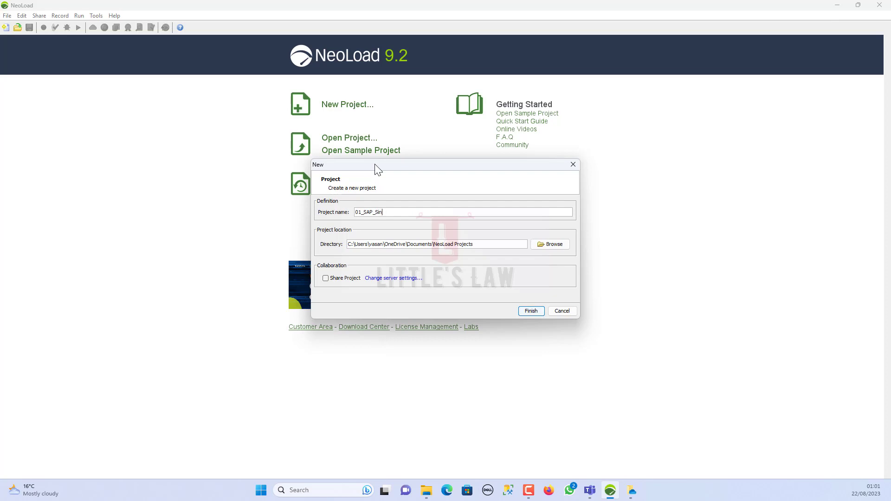
{"action": "key", "text": "BackSpace"}
{"action": "type", "text": "gnIn"}
{"action": "left_click", "coordinate": [527, 309]}
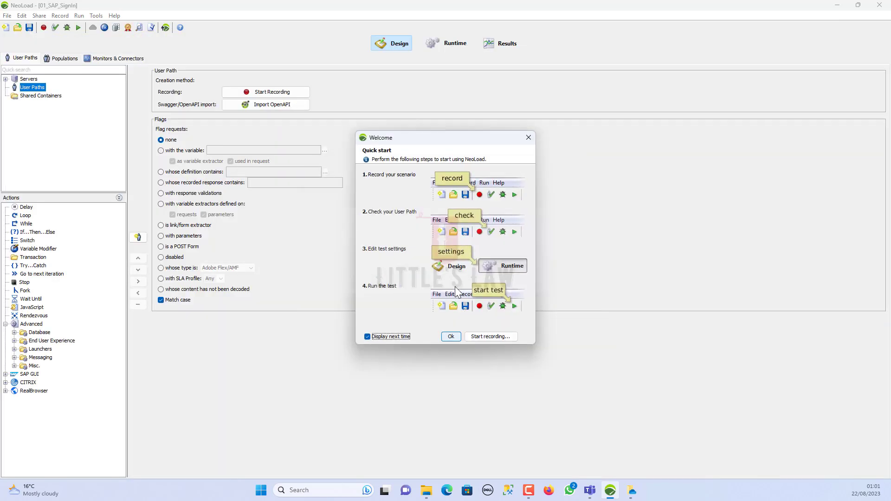
{"action": "left_click", "coordinate": [450, 337]}
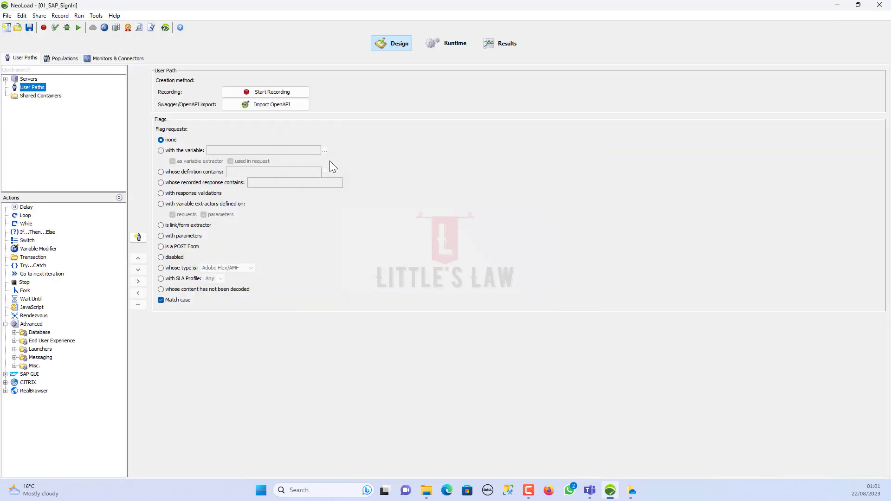
Start a new user path recording in Actions with SAP GUI recording enabled
{"action": "left_click", "coordinate": [261, 92]}
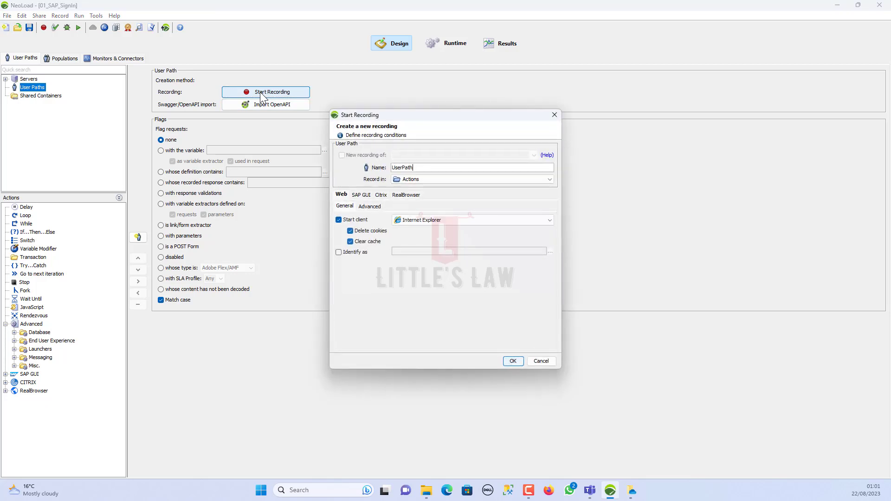
{"action": "left_click", "coordinate": [361, 195]}
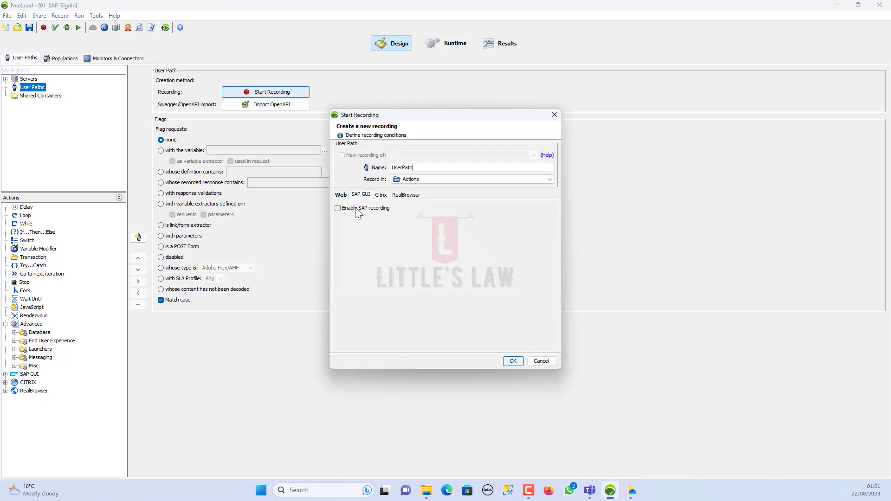
{"action": "left_click", "coordinate": [356, 209]}
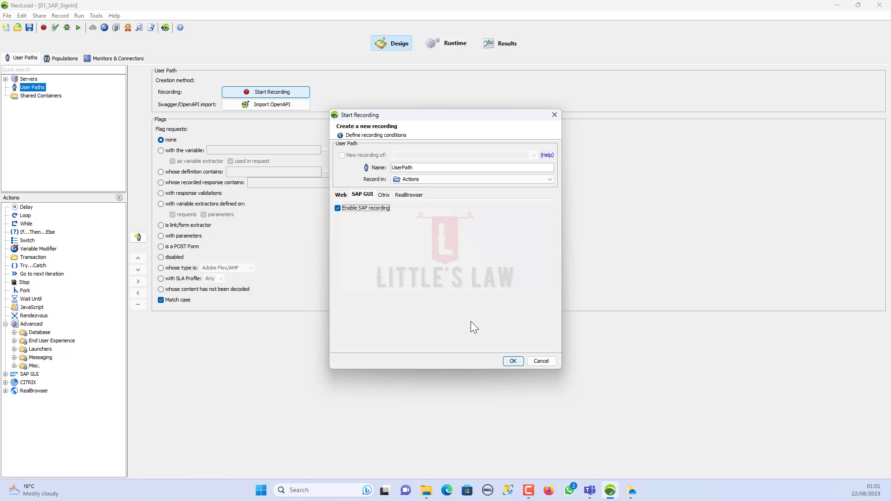
{"action": "left_click", "coordinate": [513, 362]}
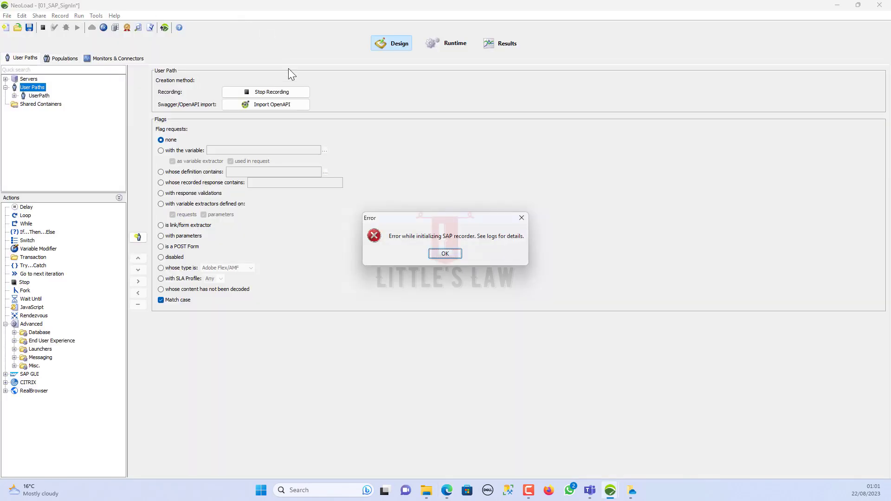
{"action": "left_click", "coordinate": [441, 254]}
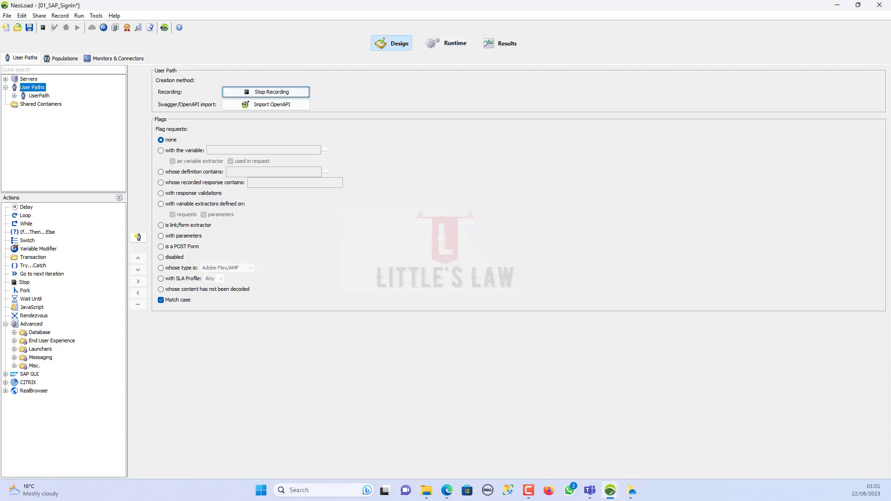
{"action": "left_click_drag", "start_coordinate": [380, 53], "coordinate": [513, 107]}
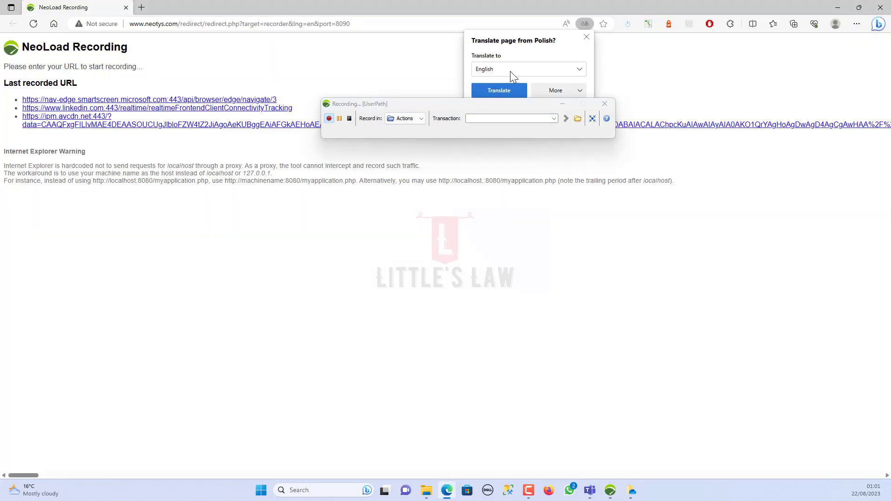
{"action": "left_click", "coordinate": [586, 36]}
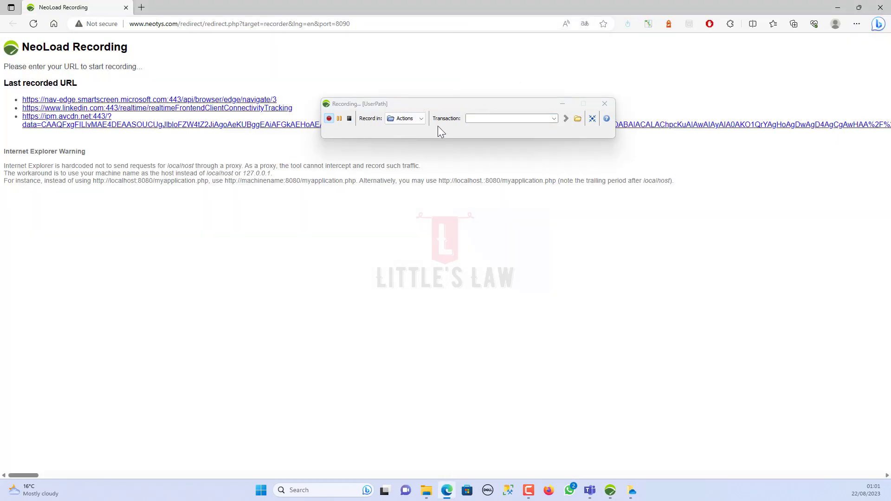
{"action": "left_click", "coordinate": [471, 122]}
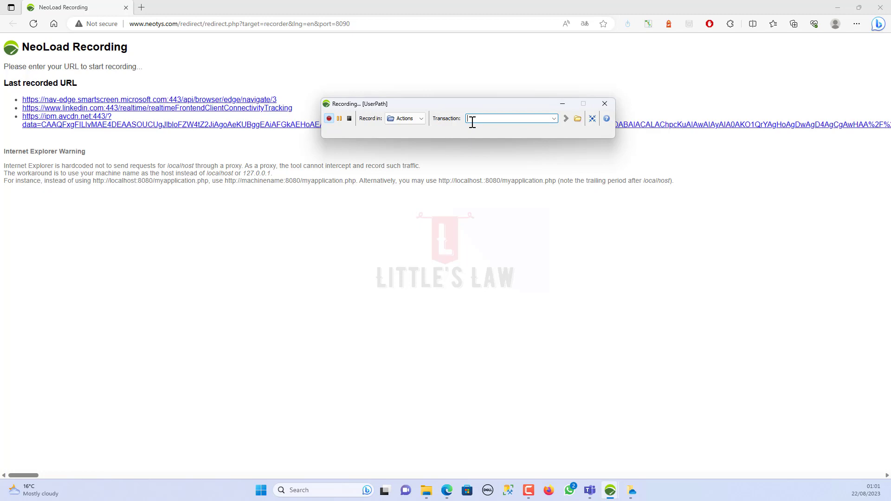
{"action": "type", "text": "01_LandingPage"}
{"action": "left_click", "coordinate": [286, 21]}
{"action": "type", "text": "https://accounts.sap.com/saml2/idp/sso"}
{"action": "key", "text": "Return"}
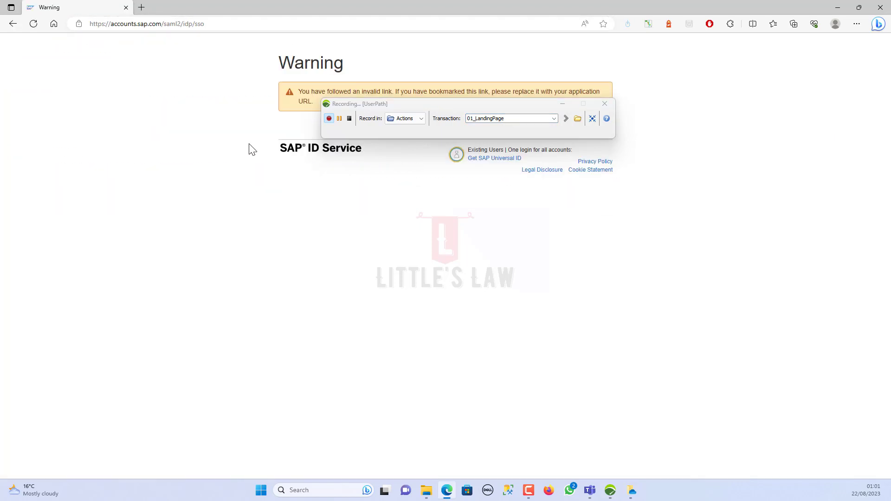
Open the bookmarked SAP Login page in a new browser tab and close the Warning tab
{"action": "left_click_drag", "start_coordinate": [419, 104], "coordinate": [344, 186]}
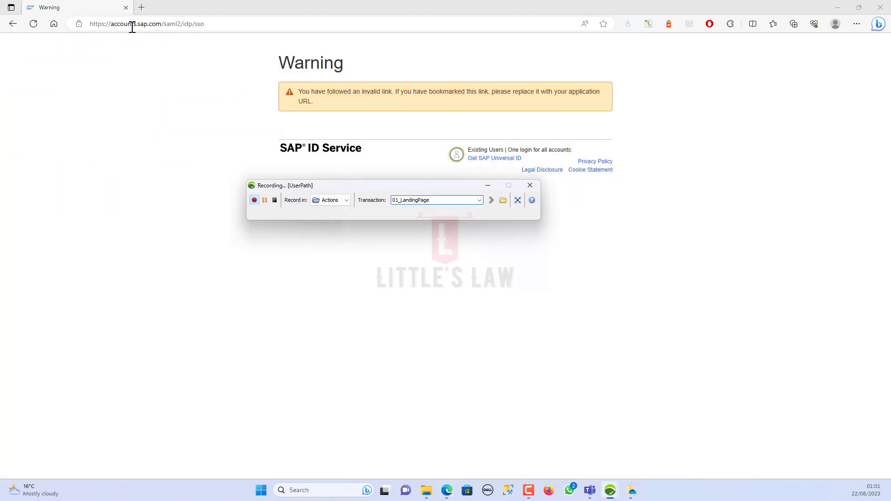
{"action": "left_click", "coordinate": [168, 24]}
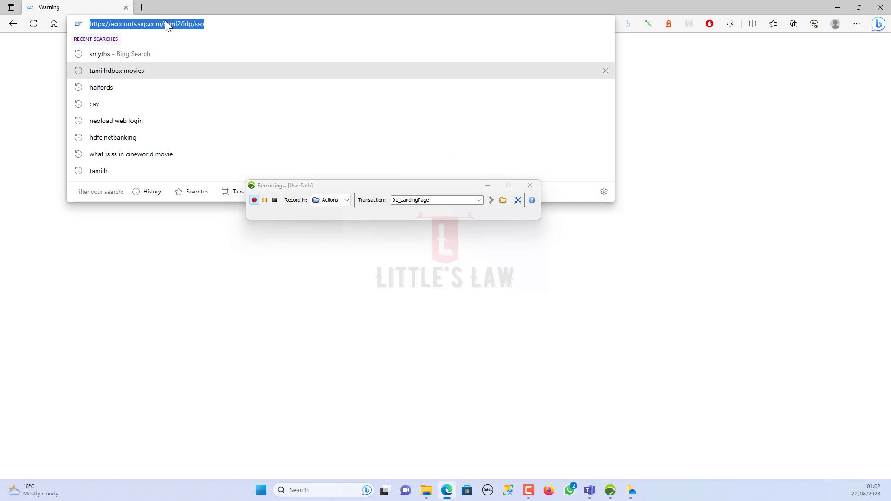
{"action": "left_click", "coordinate": [148, 8]}
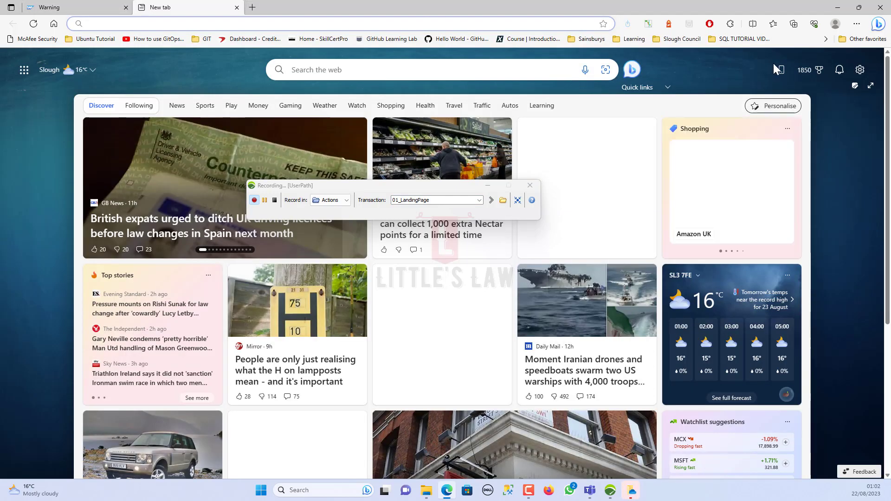
{"action": "left_click", "coordinate": [825, 39]}
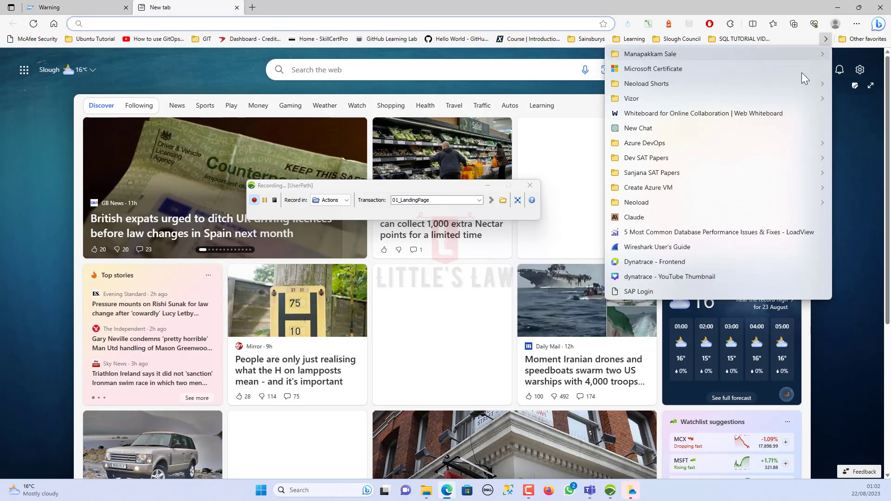
{"action": "left_click", "coordinate": [639, 292]}
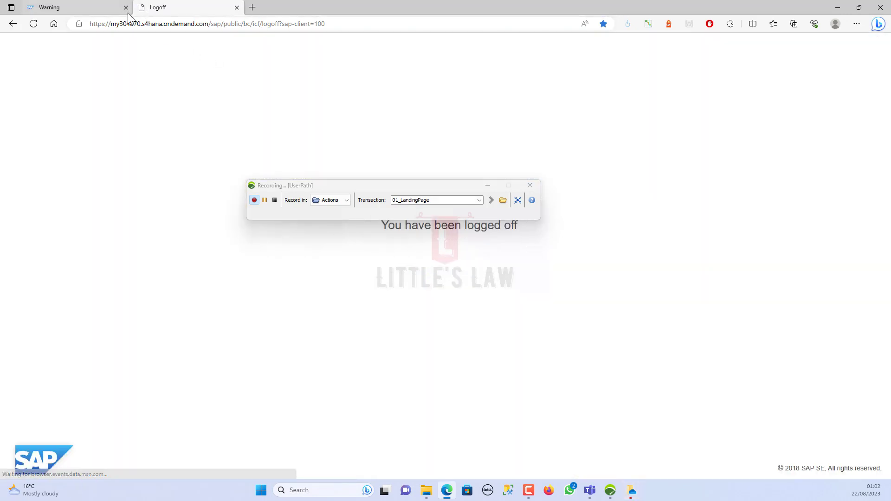
{"action": "left_click", "coordinate": [126, 7]}
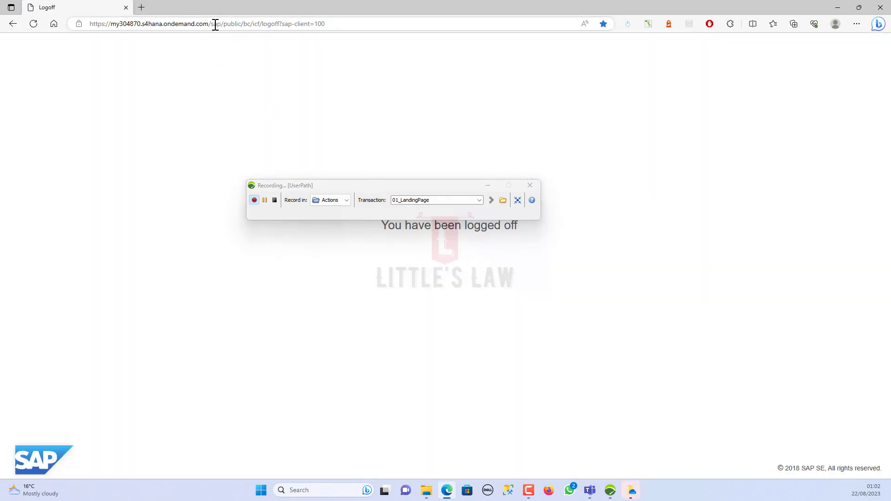
Rename the transaction 01_LandingPage_01 and load the /ui path of the same s4hana.ondemand.com host in place of the logoff path
{"action": "left_click_drag", "start_coordinate": [214, 25], "coordinate": [358, 28]}
{"action": "key", "text": "BackSpace"}
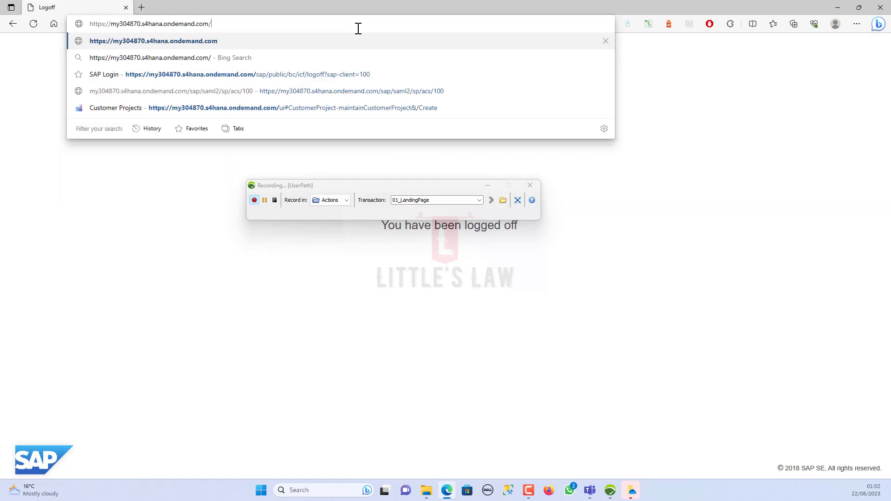
{"action": "left_click", "coordinate": [438, 200]}
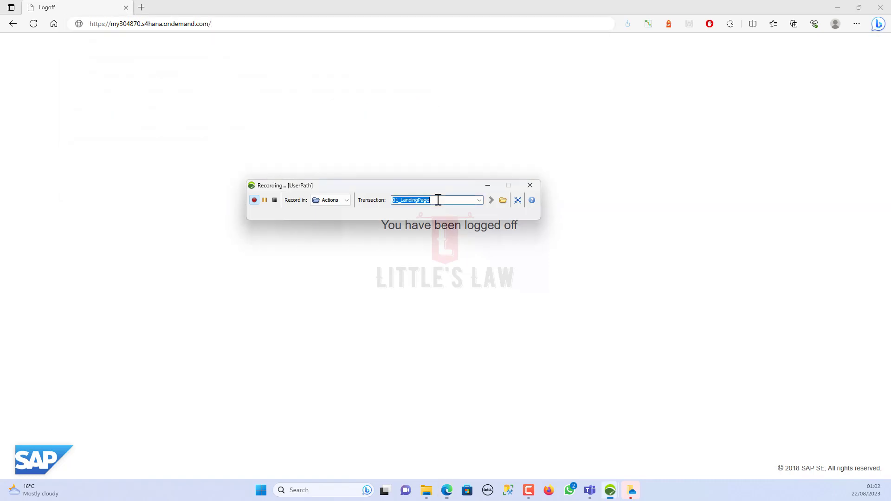
{"action": "left_click_drag", "start_coordinate": [437, 200], "coordinate": [358, 190]}
{"action": "key", "text": "End"}
{"action": "left_click", "coordinate": [225, 23]}
{"action": "key", "text": "Return"}
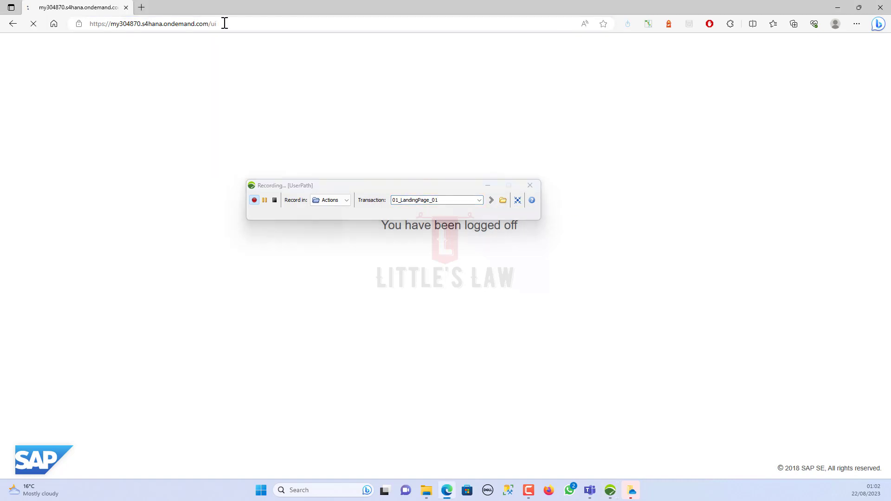
Name the transaction 02_EnterEmailID&Continue and continue the SAP sign-in with the prefilled e-mail address
{"action": "left_click_drag", "start_coordinate": [398, 183], "coordinate": [215, 242]}
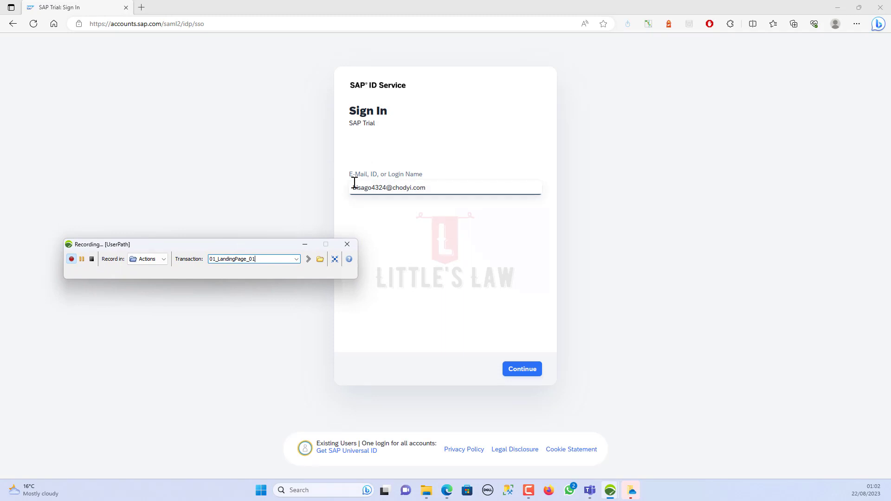
{"action": "left_click", "coordinate": [269, 259]}
{"action": "type", "text": "02_EnterEmailID&Continue"}
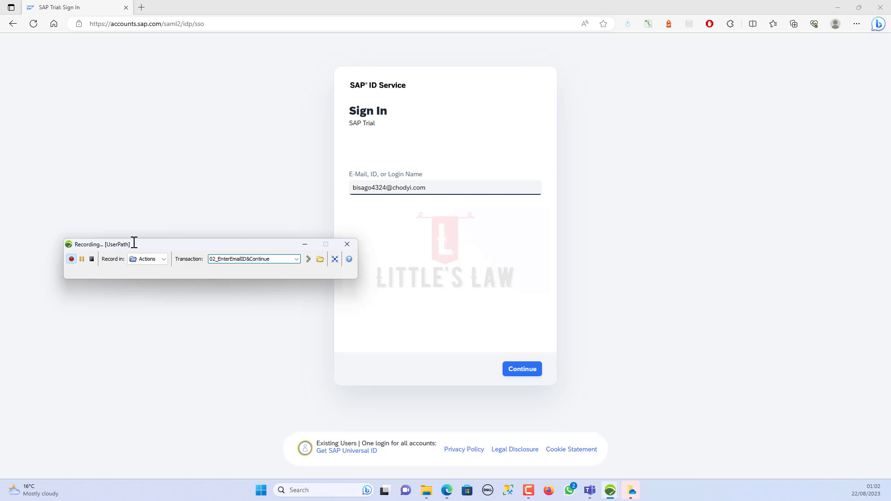
{"action": "left_click", "coordinate": [517, 370]}
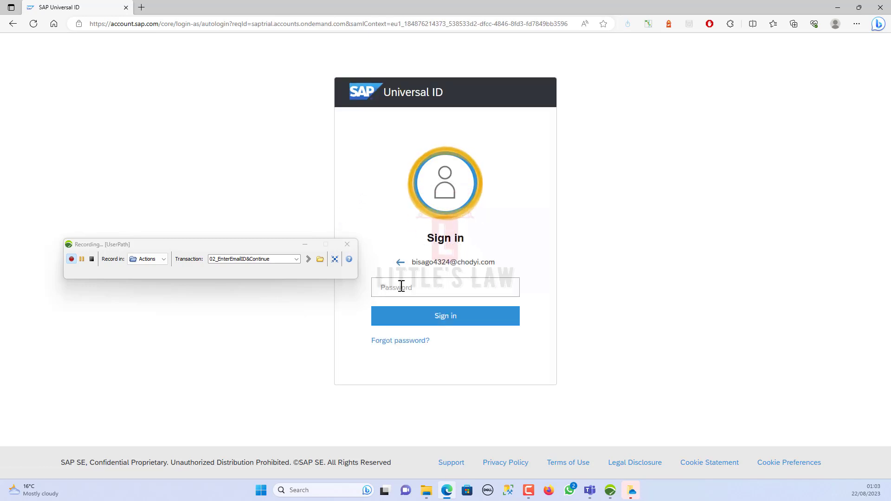
Name the transaction 03_EnterPassword&SignIn, enter the account password and sign in to SAP
{"action": "left_click", "coordinate": [239, 258]}
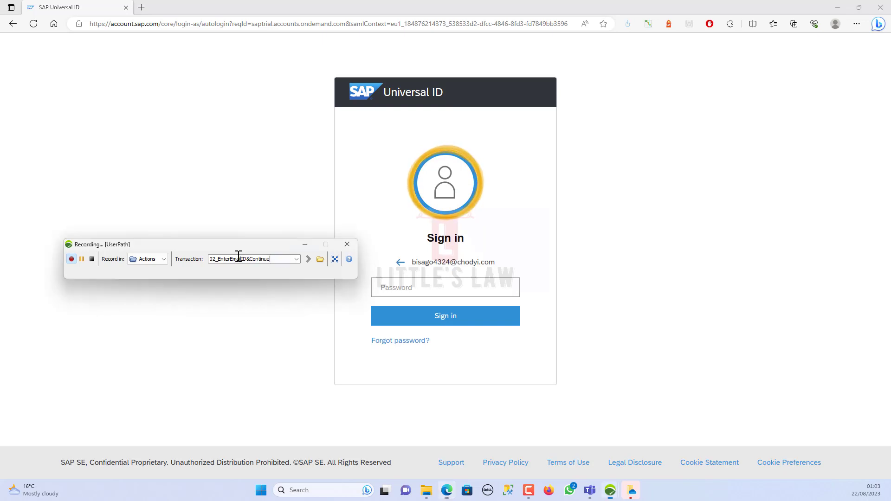
{"action": "type", "text": "03_"}
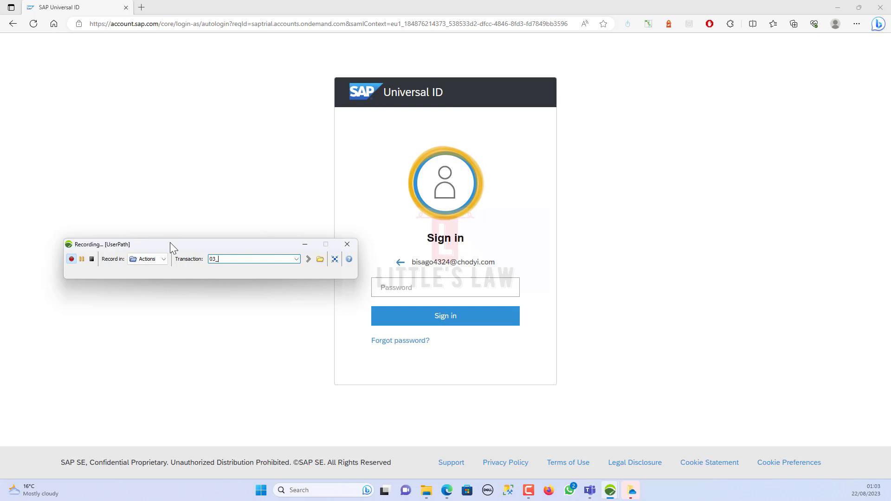
{"action": "type", "text": "EnterPassw"}
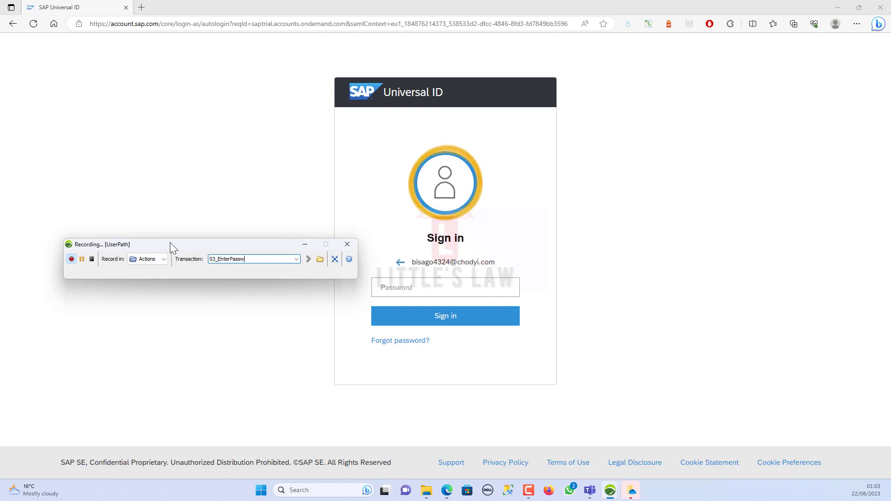
{"action": "type", "text": "ord&SignIn"}
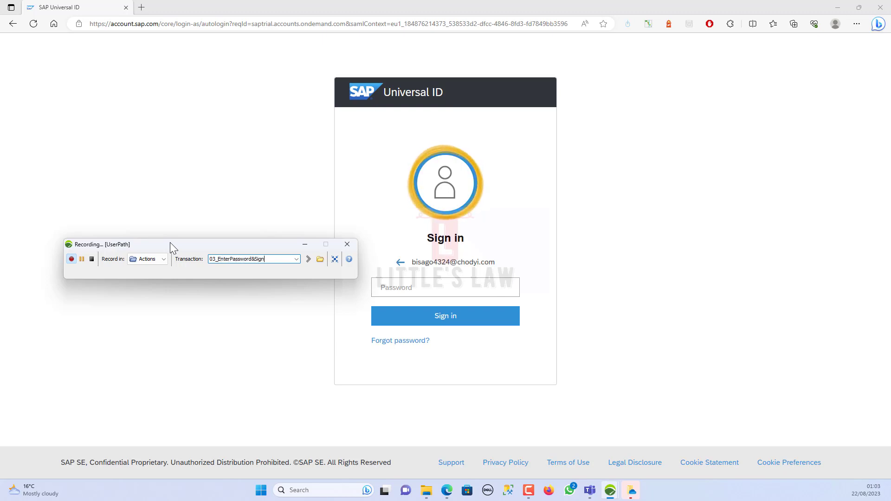
{"action": "left_click", "coordinate": [399, 295]}
{"action": "type", "text": "••"}
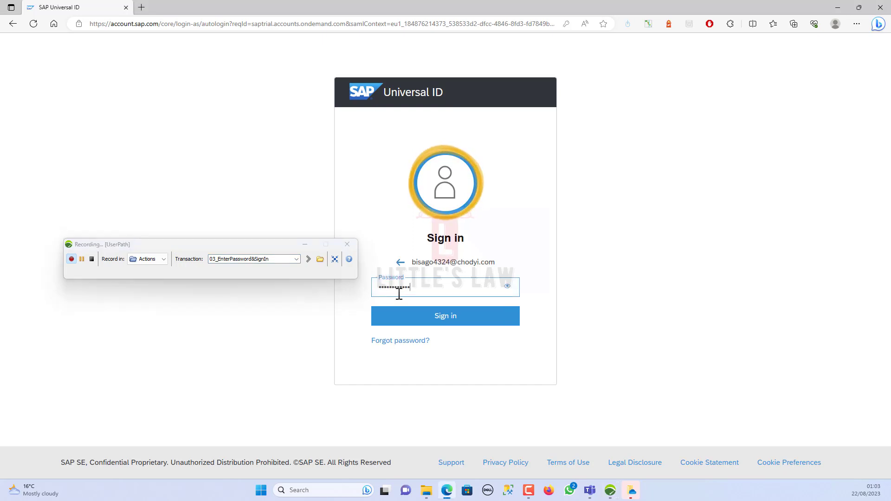
{"action": "left_click", "coordinate": [406, 314]}
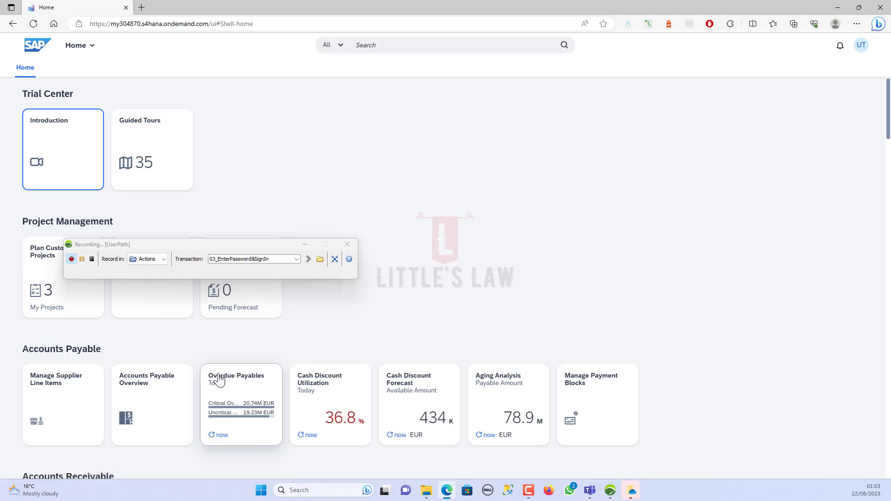
Name the next recorded transaction 04_SignOut
{"action": "scroll", "coordinate": [263, 366], "scroll_direction": "down", "scroll_amount": 2}
{"action": "left_click", "coordinate": [275, 259]}
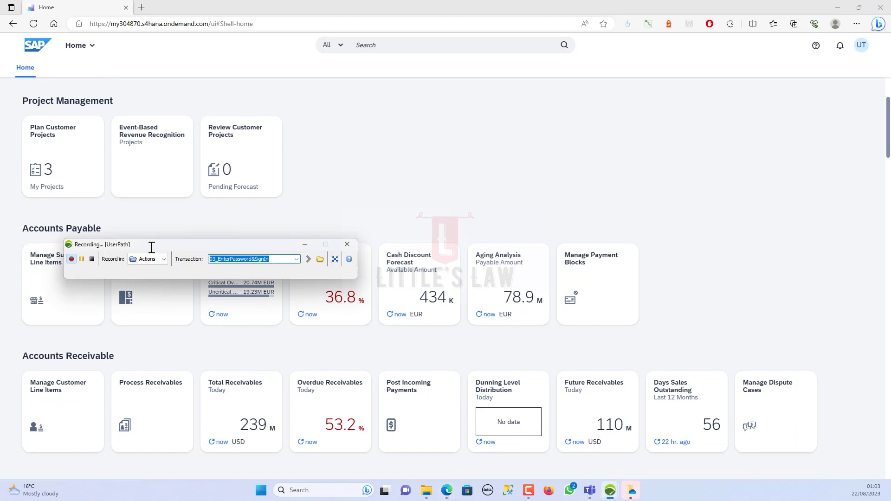
{"action": "type", "text": "04_SignOut"}
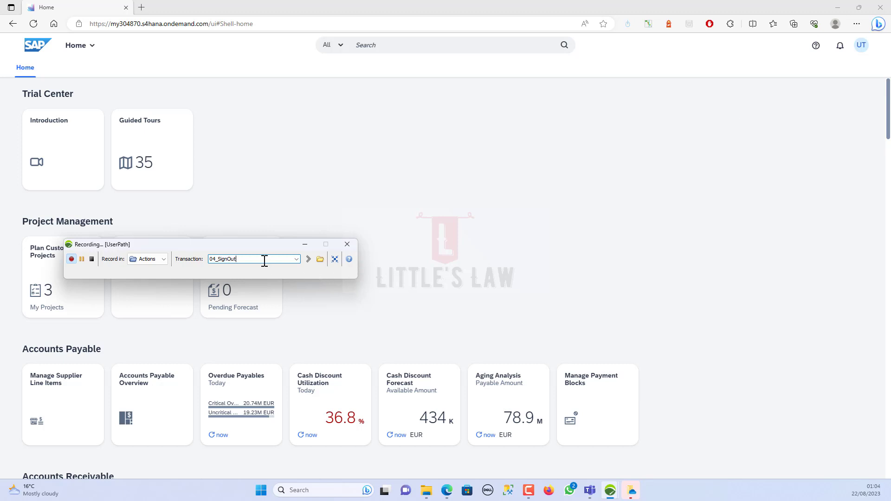
Sign out of SAP, confirming the sign-out, and stop the user path recording
{"action": "left_click", "coordinate": [861, 45]}
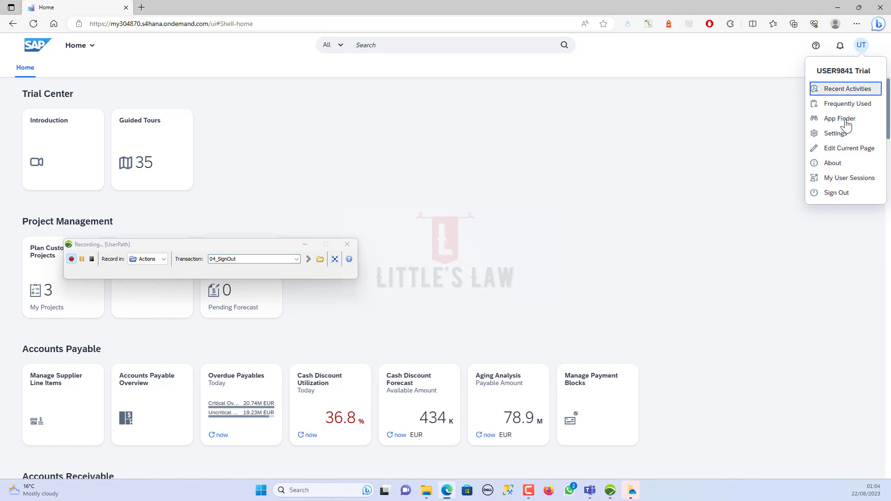
{"action": "left_click", "coordinate": [833, 194]}
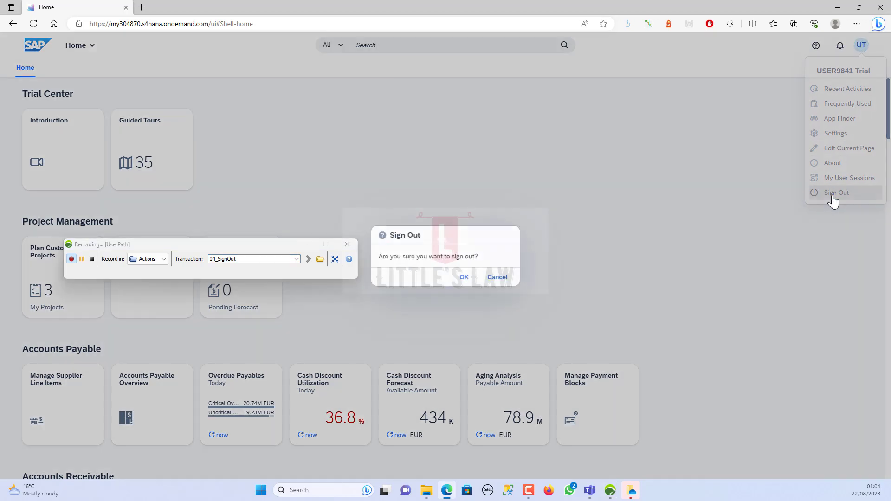
{"action": "left_click", "coordinate": [460, 279]}
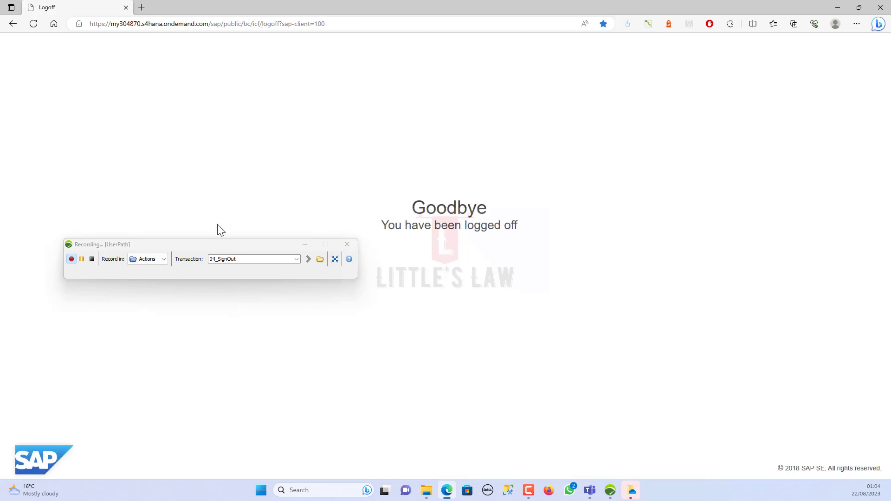
{"action": "left_click", "coordinate": [92, 260]}
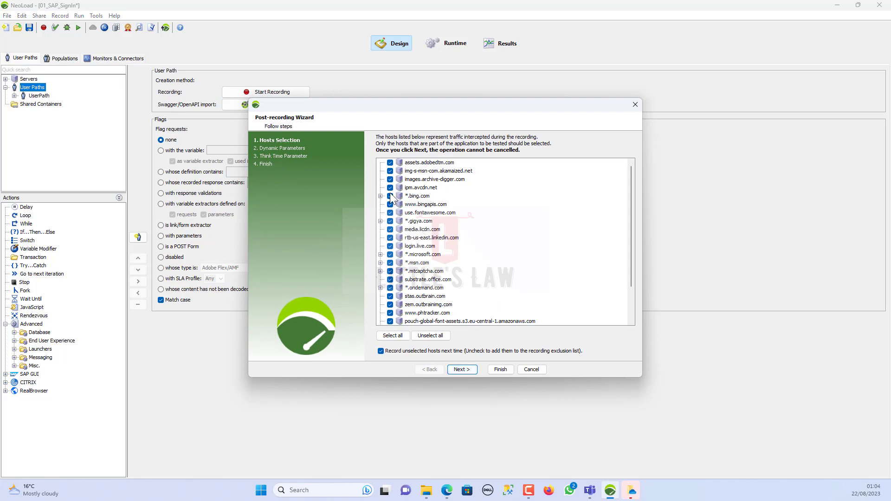
Exclude the recorded hosts assets.adobedtm.com, img-s-msn-com.akamaized.net, images.archive-digger.com and ipm.avcdn.net from the user path
{"action": "left_click", "coordinate": [390, 163]}
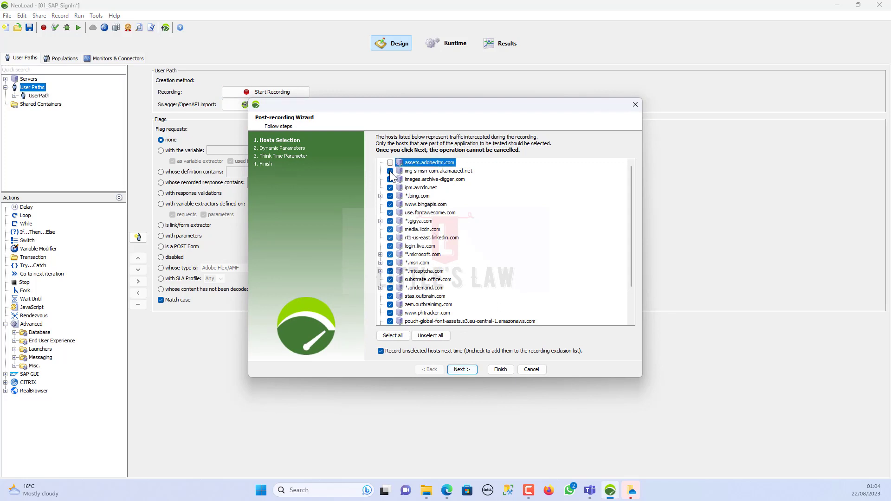
{"action": "left_click", "coordinate": [390, 171]}
{"action": "left_click", "coordinate": [390, 179]}
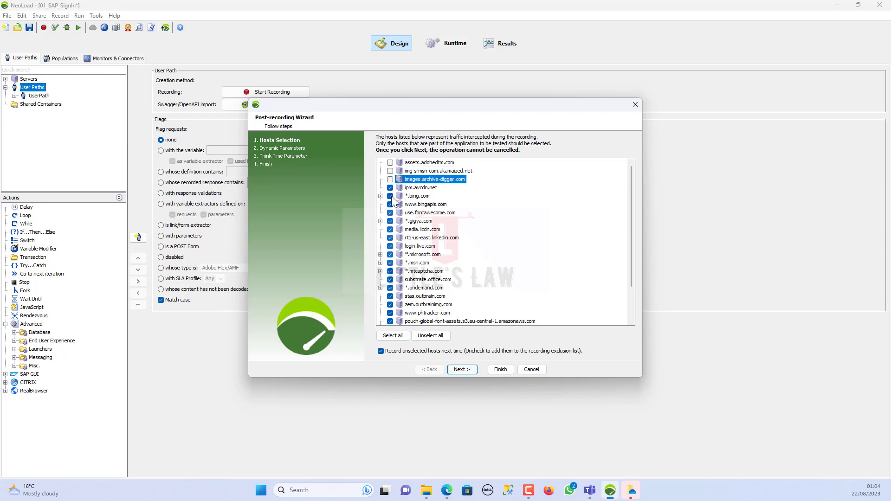
{"action": "left_click", "coordinate": [390, 187]}
{"action": "left_click", "coordinate": [380, 195]}
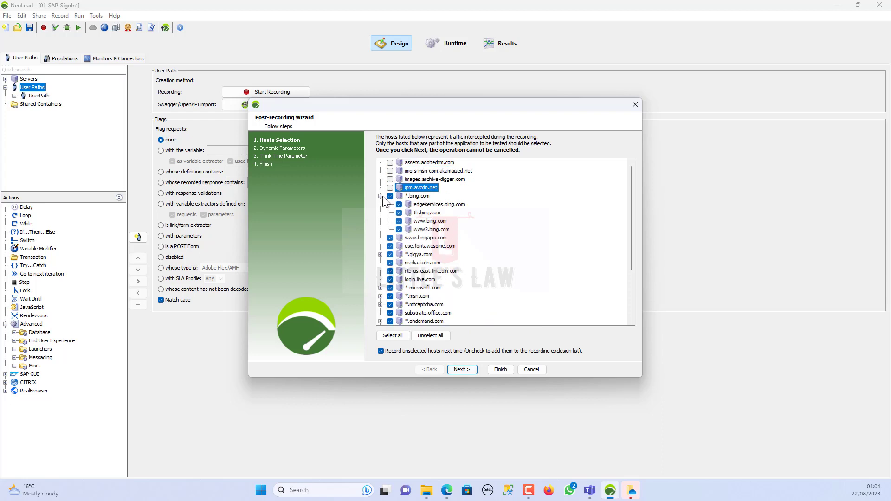
{"action": "left_click", "coordinate": [390, 196]}
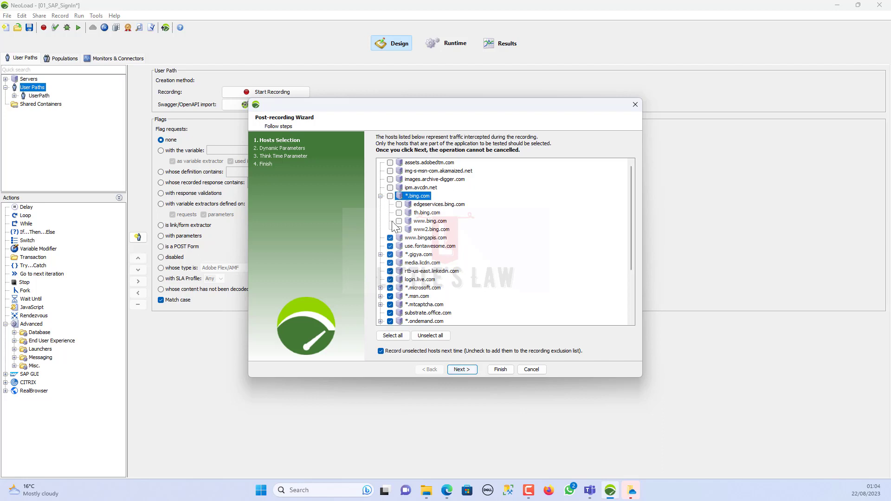
{"action": "left_click", "coordinate": [390, 237]}
{"action": "left_click", "coordinate": [390, 246]}
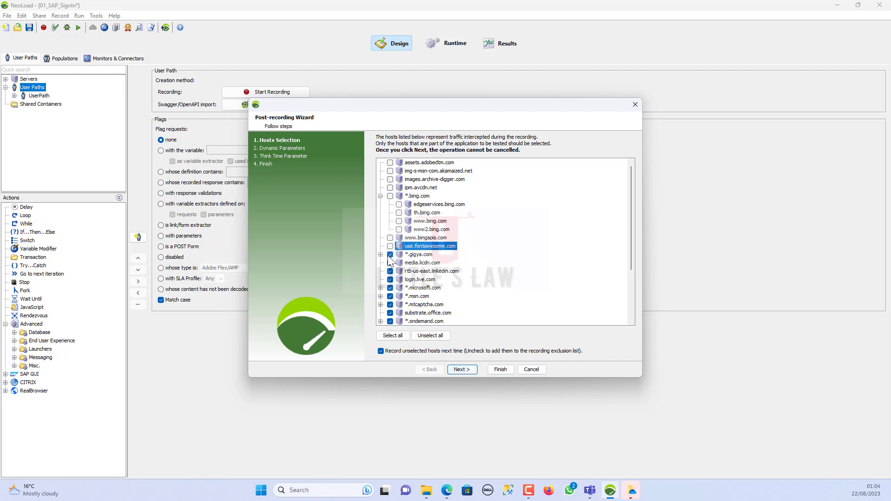
{"action": "left_click", "coordinate": [381, 254]}
{"action": "left_click", "coordinate": [389, 255]}
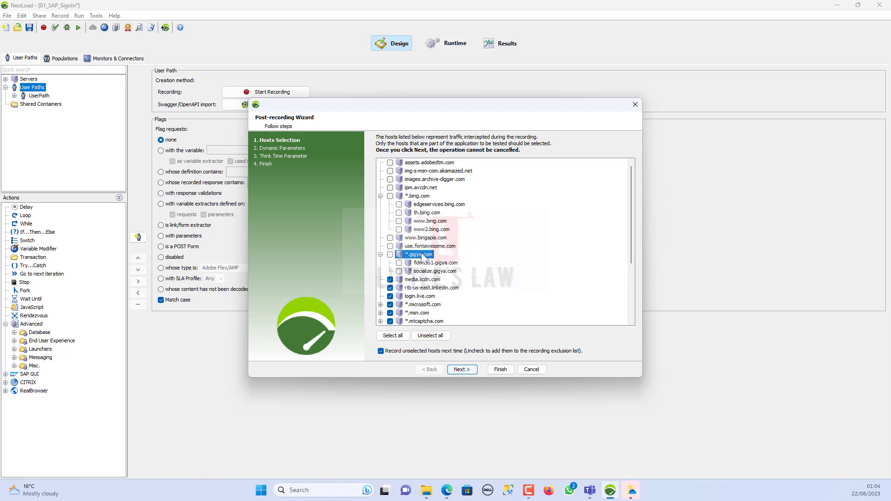
Exclude media.licdn.com, rtb-us-east.linkedin.com, login.live.com and the whole *.microsoft.com group from the recorded hosts
{"action": "scroll", "coordinate": [385, 241], "scroll_direction": "down", "scroll_amount": 2}
{"action": "left_click", "coordinate": [390, 230]}
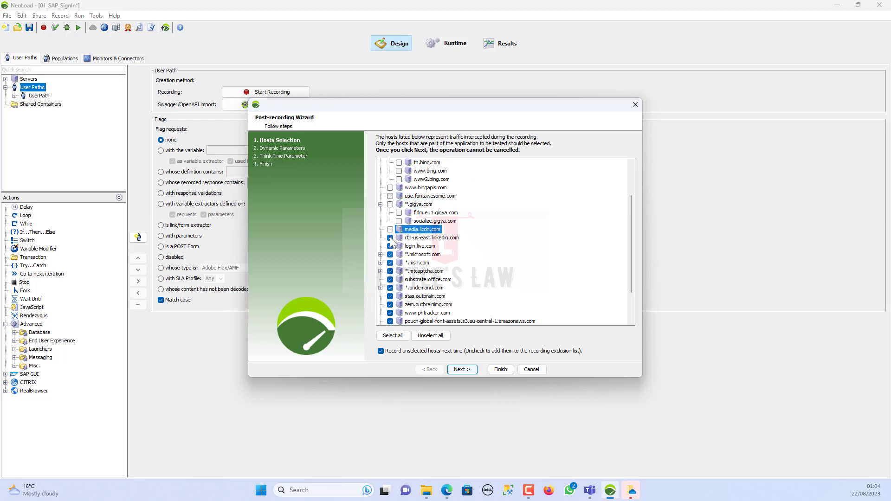
{"action": "left_click", "coordinate": [390, 238]}
{"action": "left_click", "coordinate": [390, 246]}
{"action": "scroll", "coordinate": [390, 246], "scroll_direction": "down", "scroll_amount": 2}
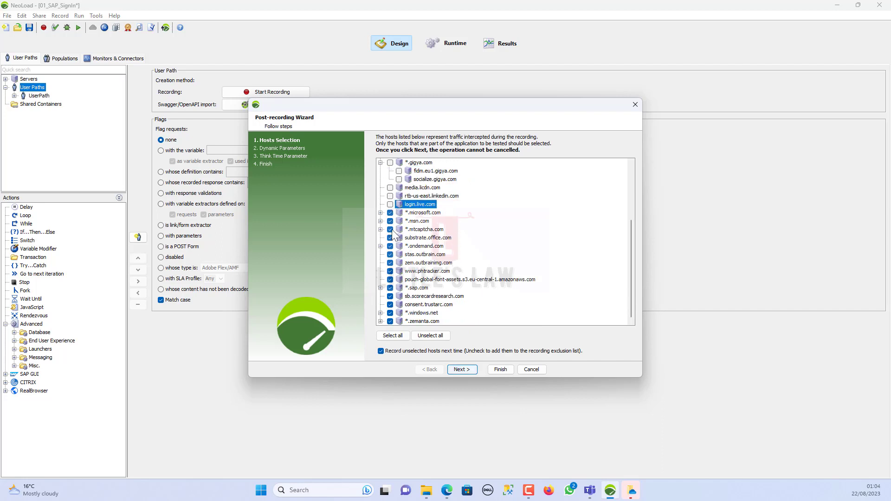
{"action": "left_click", "coordinate": [380, 213]}
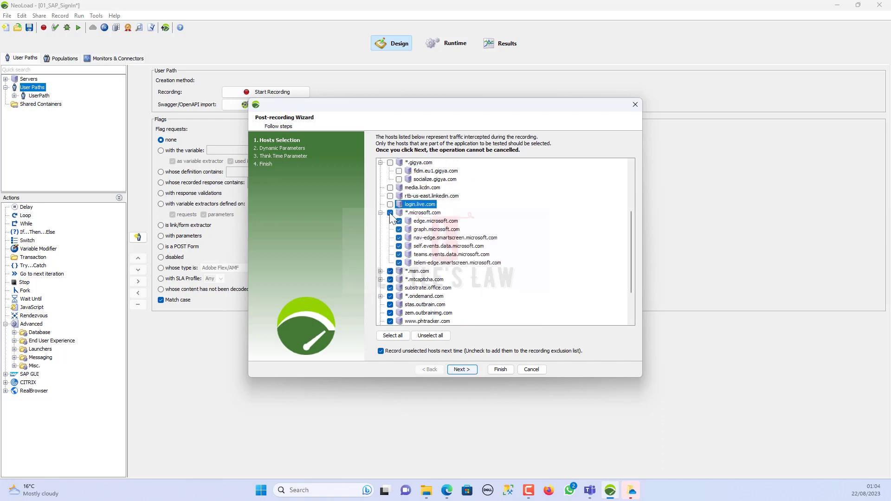
{"action": "left_click", "coordinate": [390, 212]}
Exclude the *.msn.com and *.mtcaptcha.com groups and substrate.office.com from the recorded hosts
{"action": "scroll", "coordinate": [423, 256], "scroll_direction": "down", "scroll_amount": 2}
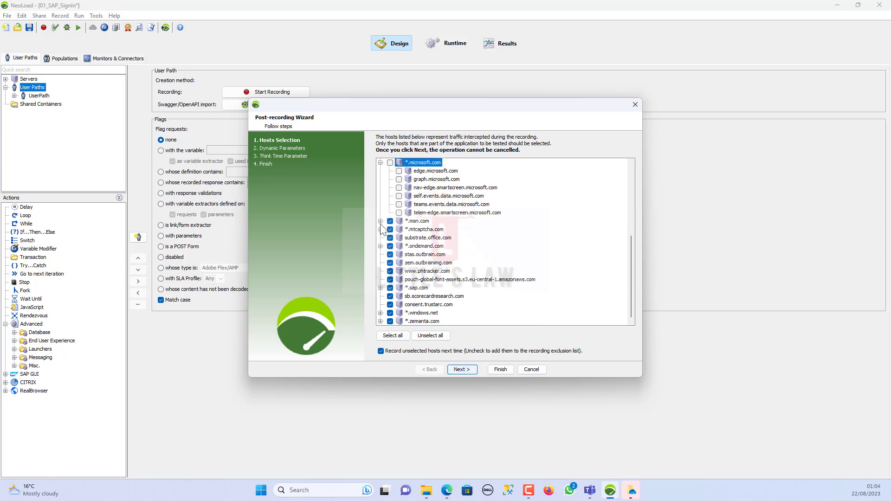
{"action": "left_click", "coordinate": [381, 221]}
{"action": "left_click", "coordinate": [390, 221]}
{"action": "scroll", "coordinate": [420, 239], "scroll_direction": "down", "scroll_amount": 2}
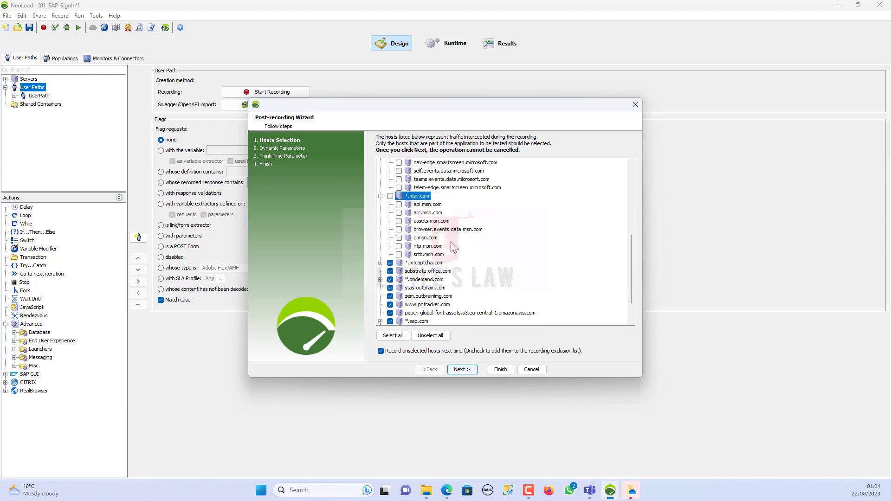
{"action": "left_click", "coordinate": [381, 237]}
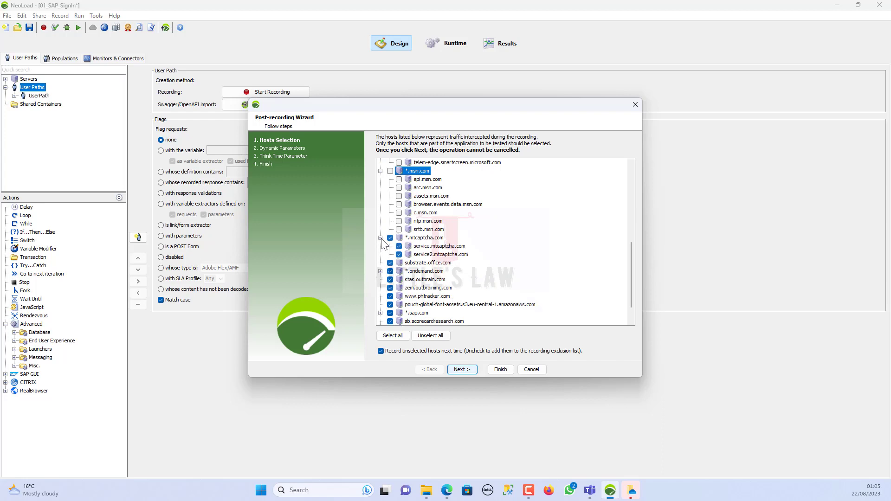
{"action": "left_click", "coordinate": [389, 238]}
{"action": "scroll", "coordinate": [469, 249], "scroll_direction": "down", "scroll_amount": 1}
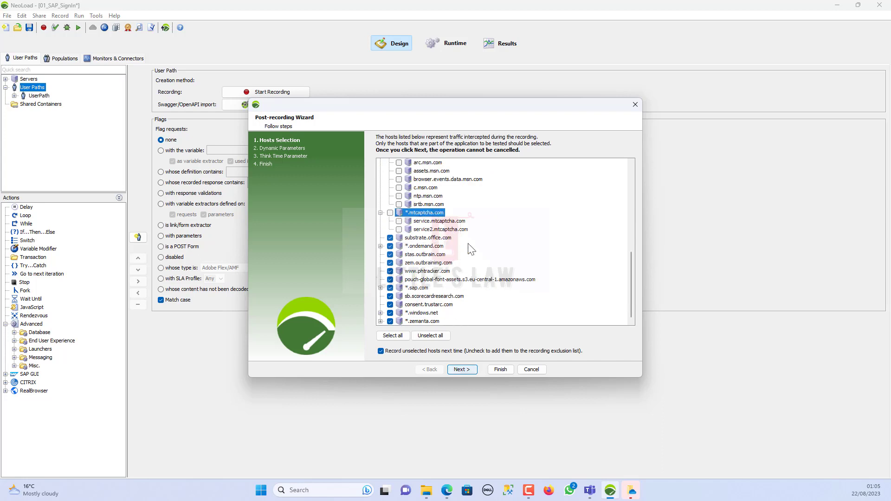
{"action": "left_click", "coordinate": [390, 238]}
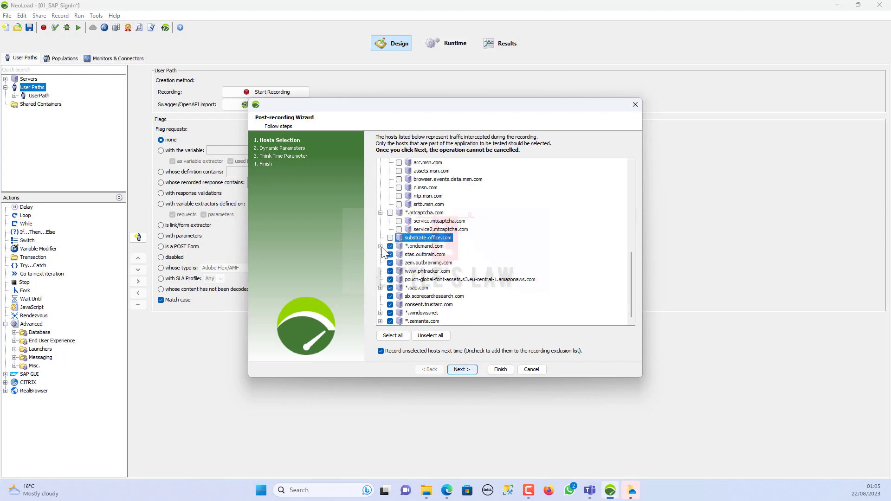
{"action": "left_click", "coordinate": [380, 246]}
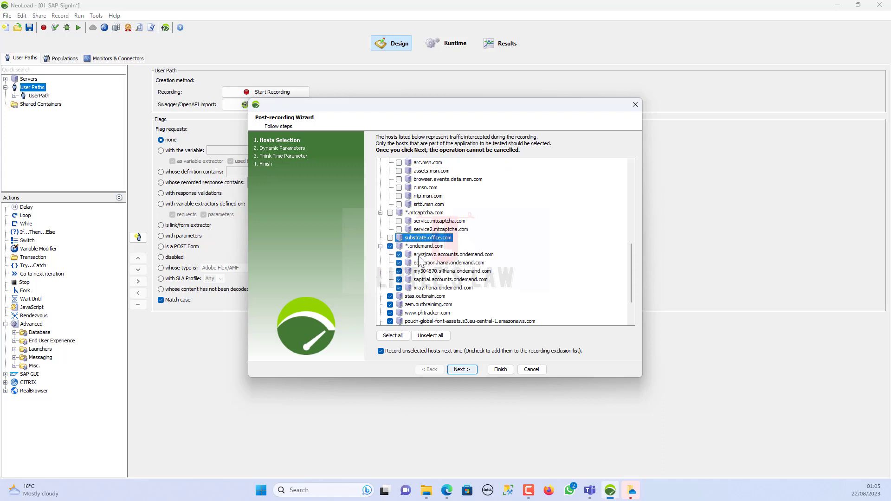
{"action": "scroll", "coordinate": [402, 269], "scroll_direction": "down", "scroll_amount": 2}
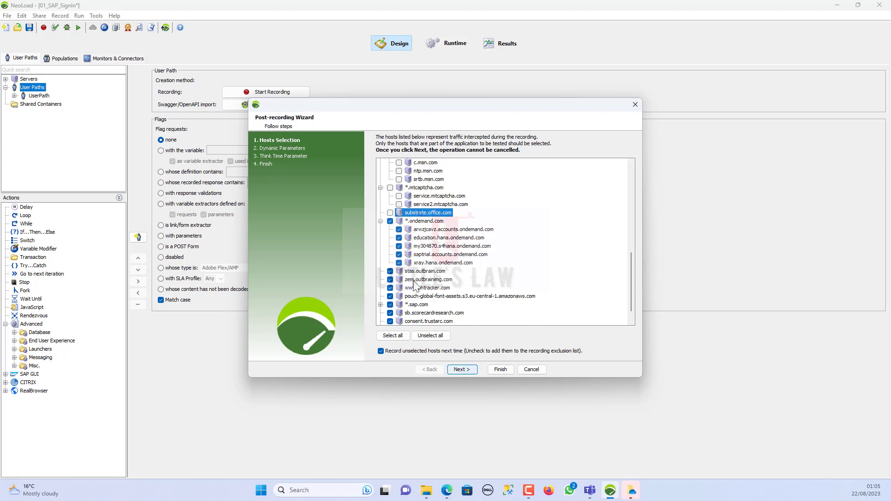
{"action": "left_click", "coordinate": [390, 255]}
{"action": "left_click", "coordinate": [390, 262]}
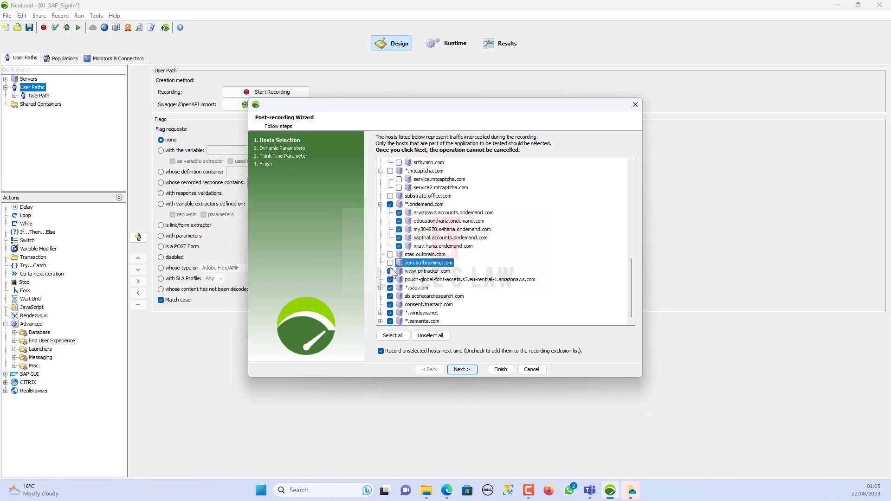
{"action": "left_click", "coordinate": [390, 271]}
{"action": "left_click", "coordinate": [391, 280]}
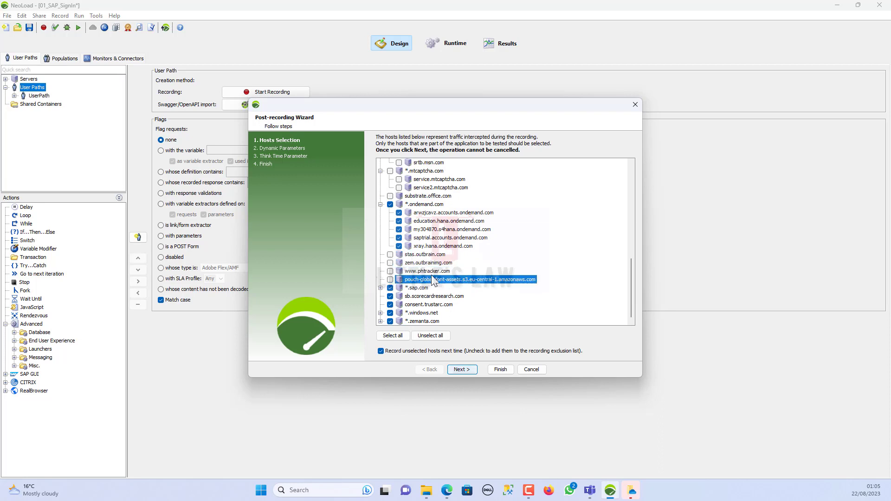
Keep the *.sap.com hosts, exclude sb.scorecardresearch.com, consent.trustarc.com, *.windows.net and *.zemanta.com, and accept the host selection
{"action": "left_click", "coordinate": [380, 288]}
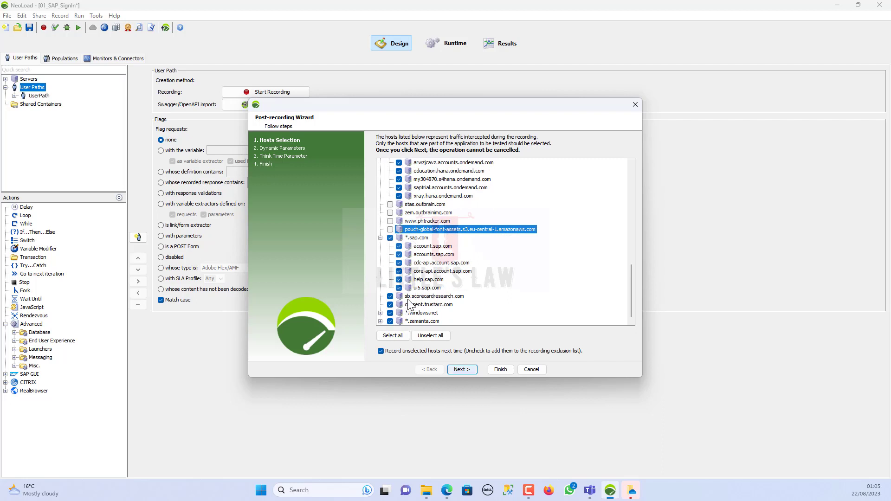
{"action": "left_click", "coordinate": [390, 297]}
{"action": "left_click", "coordinate": [390, 305]}
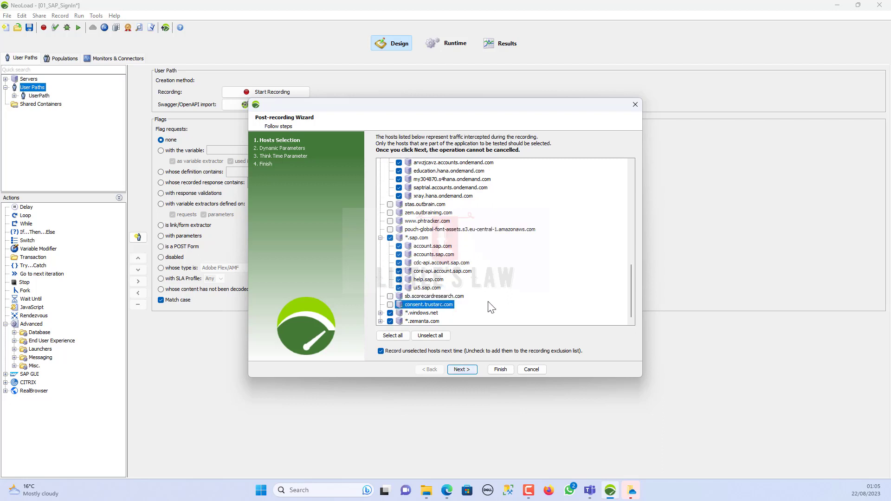
{"action": "left_click", "coordinate": [380, 312]}
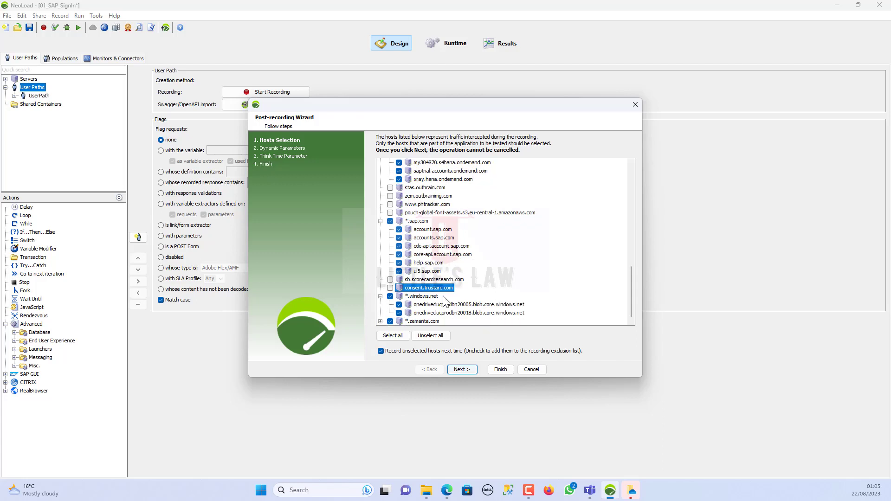
{"action": "left_click", "coordinate": [390, 296]}
{"action": "left_click", "coordinate": [380, 321]}
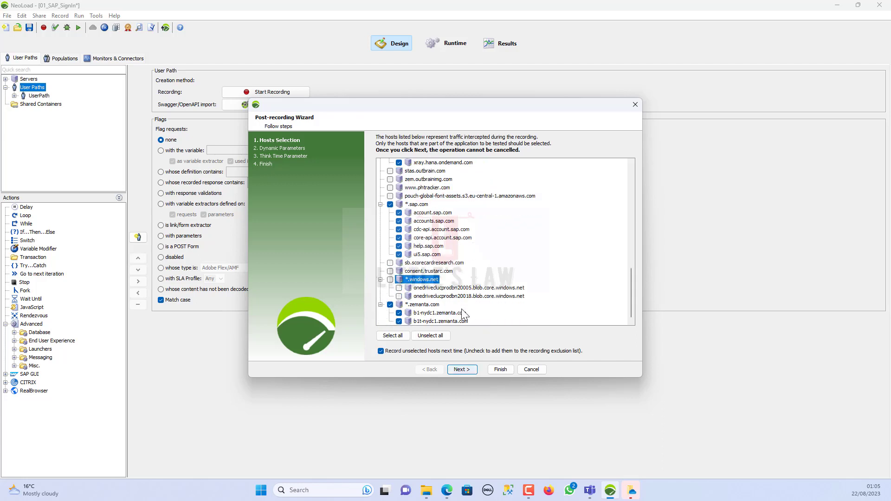
{"action": "left_click", "coordinate": [390, 304]}
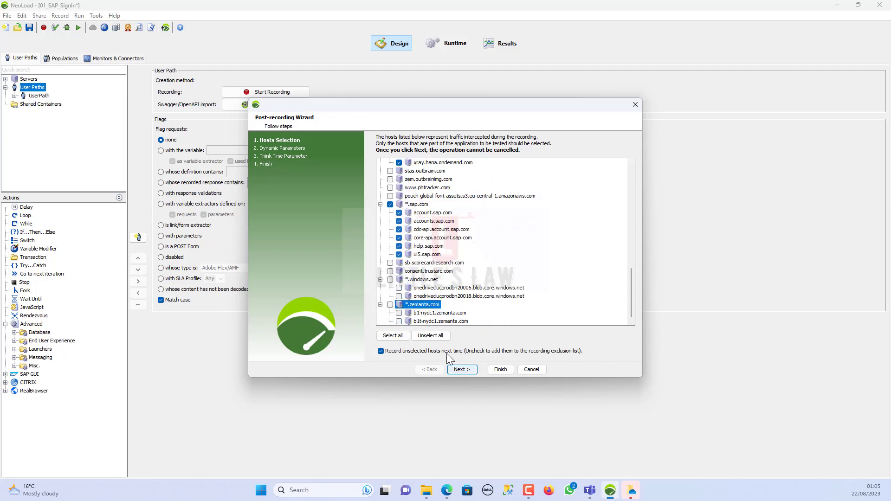
{"action": "left_click", "coordinate": [466, 374]}
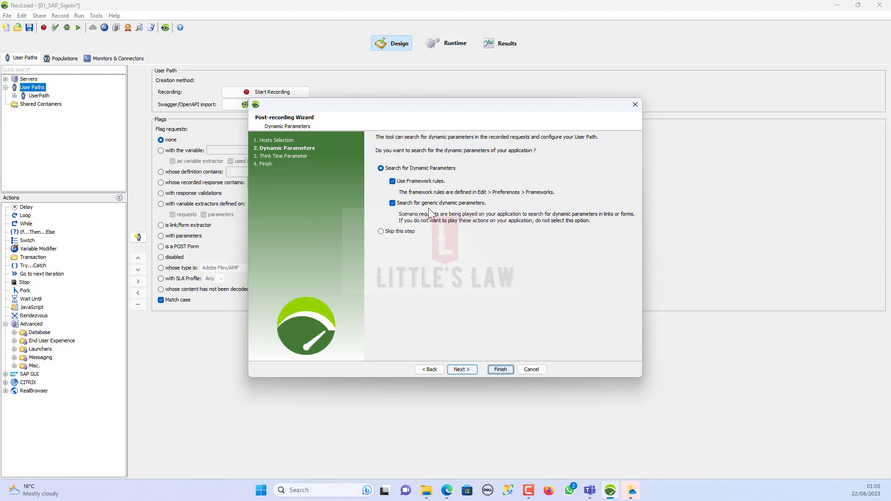
Search for dynamic parameters using framework rules and the generic search, applying the GWT rule Parameter StrongID_NoCache_URL, and dismiss the load generator errors
{"action": "left_click", "coordinate": [459, 369]}
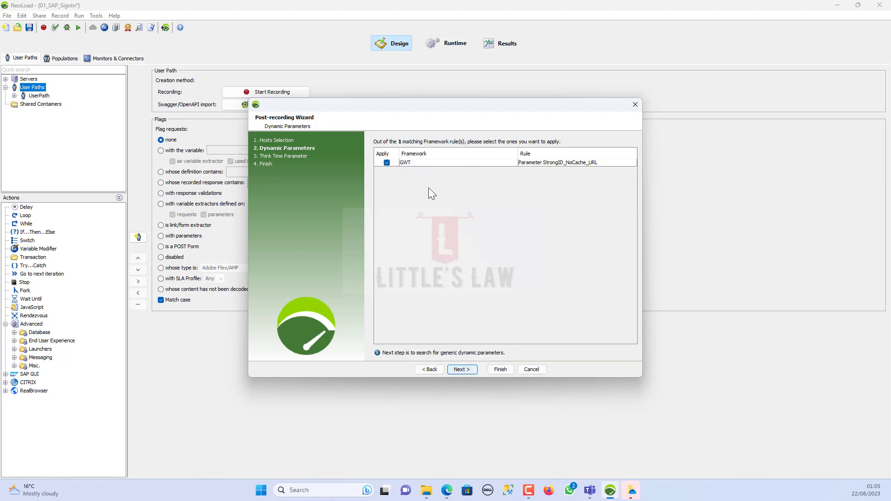
{"action": "left_click", "coordinate": [440, 164]}
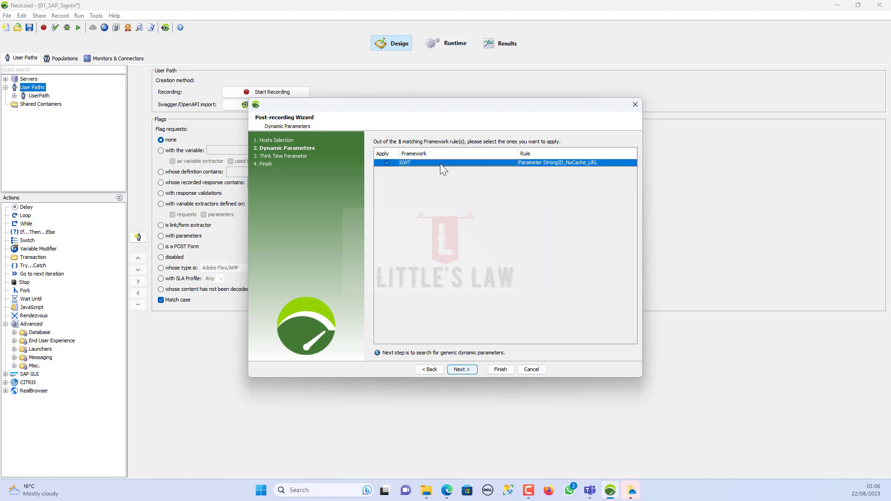
{"action": "left_click", "coordinate": [464, 371]}
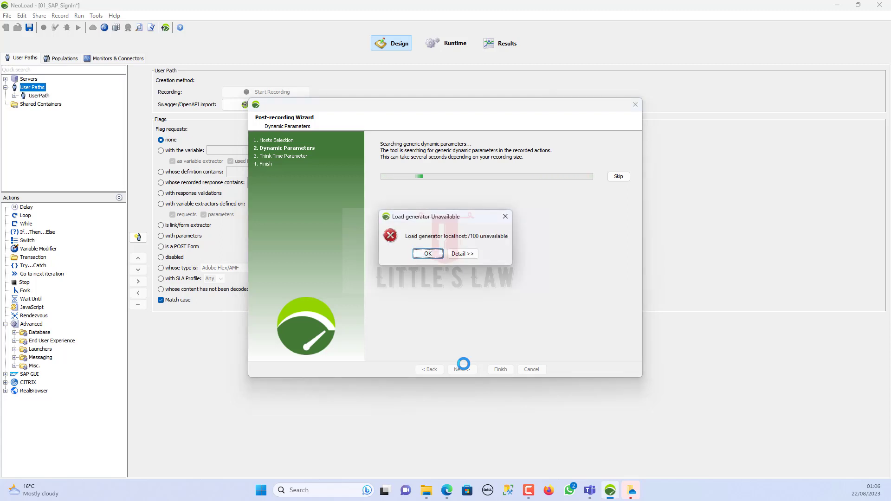
{"action": "left_click", "coordinate": [428, 253]}
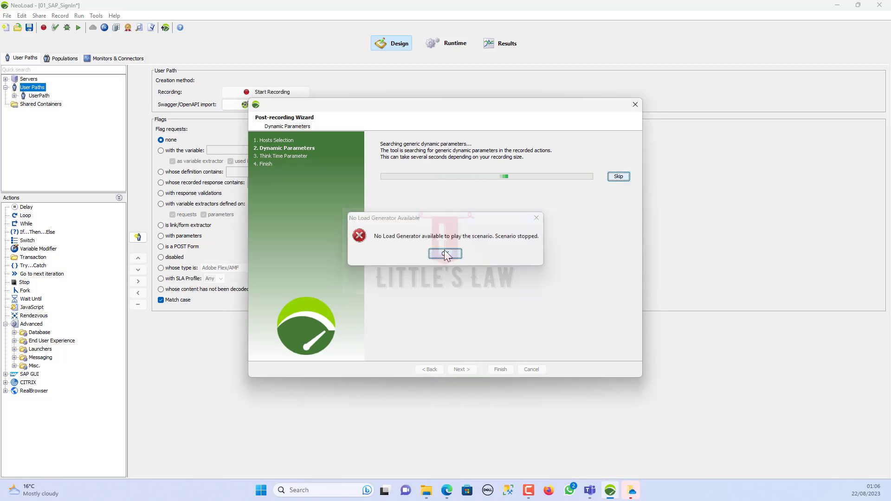
{"action": "left_click", "coordinate": [444, 253]}
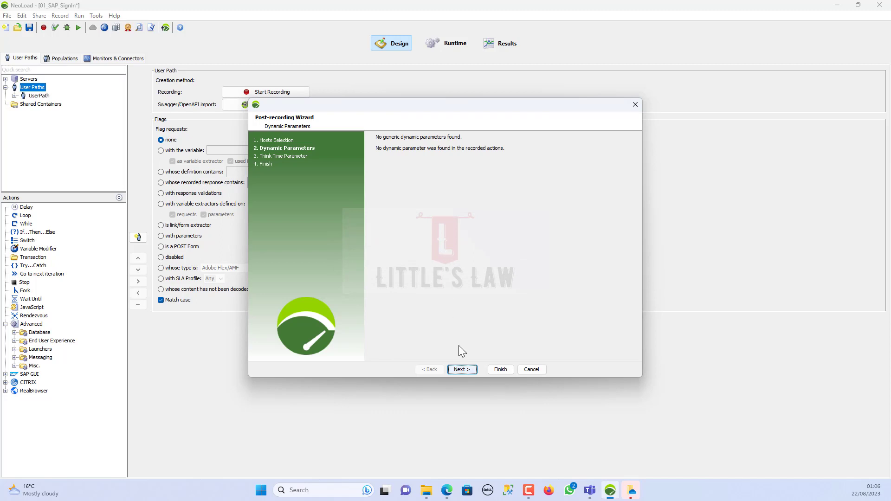
Overwrite the recorded think times with 0 ms and finish the post-recording wizard
{"action": "left_click", "coordinate": [458, 369]}
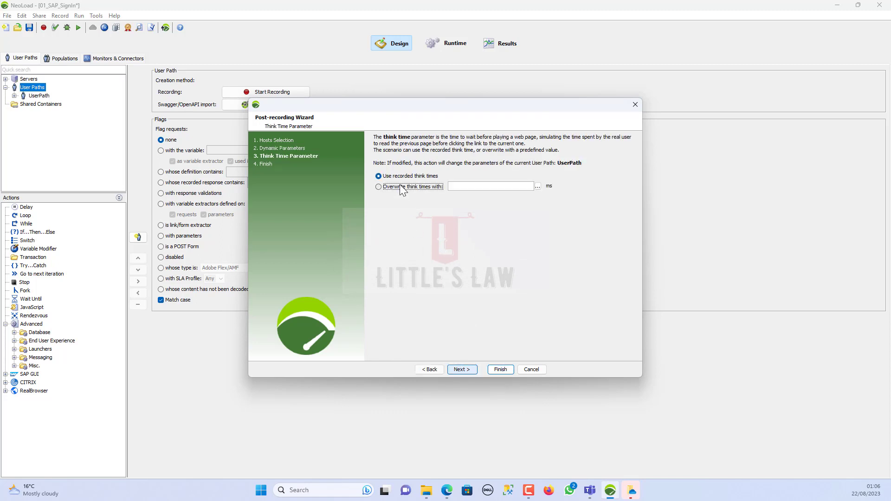
{"action": "left_click", "coordinate": [447, 185]}
{"action": "type", "text": "0"}
{"action": "left_click", "coordinate": [463, 371]}
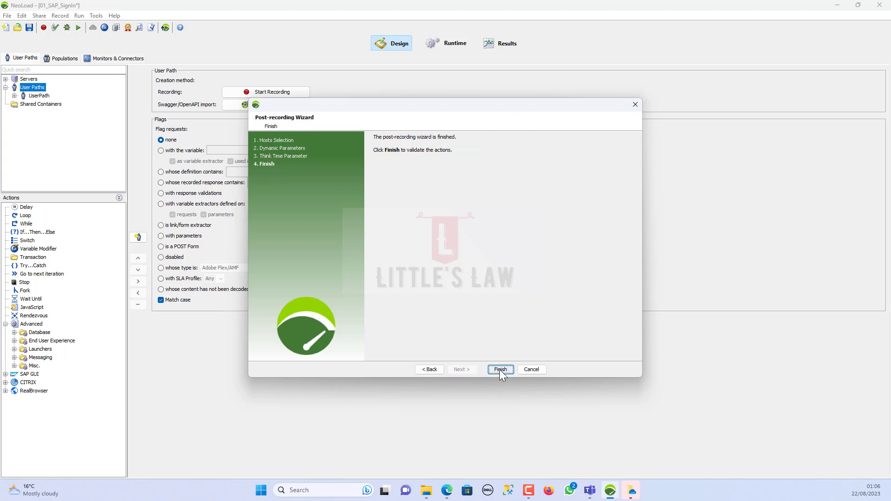
{"action": "left_click", "coordinate": [499, 369]}
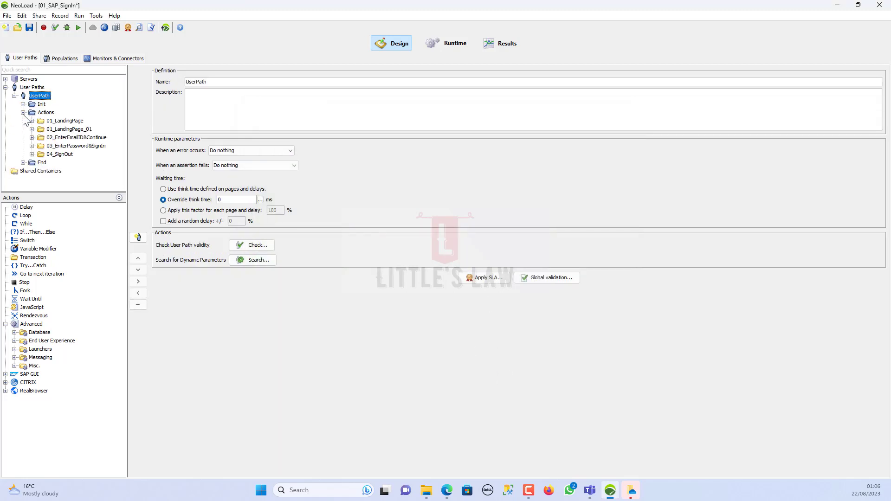
Enlarge the user path tree area and expand the 01_LandingPage and 01_LandingPage_01 transactions
{"action": "left_click_drag", "start_coordinate": [126, 168], "coordinate": [216, 186]}
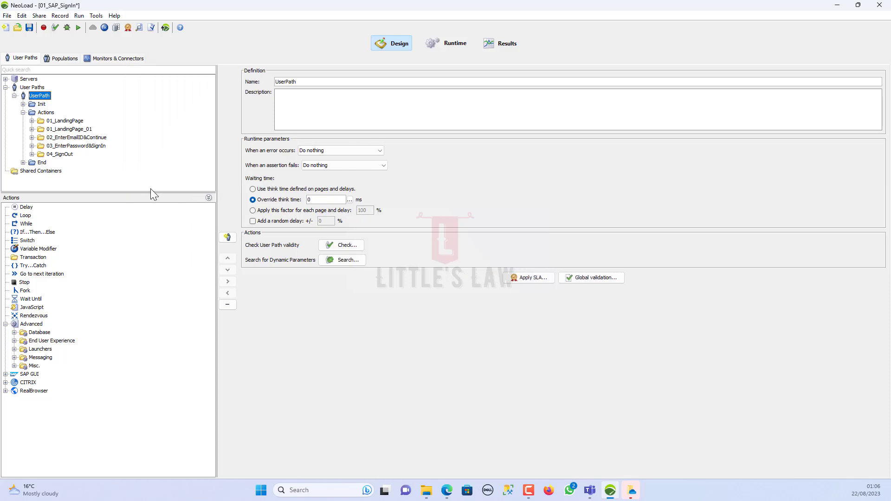
{"action": "left_click_drag", "start_coordinate": [149, 195], "coordinate": [135, 285]}
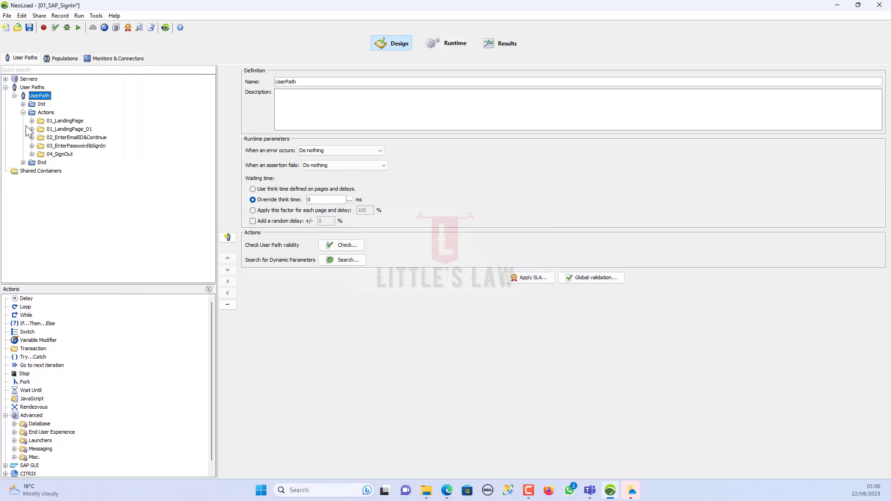
{"action": "left_click", "coordinate": [32, 121]}
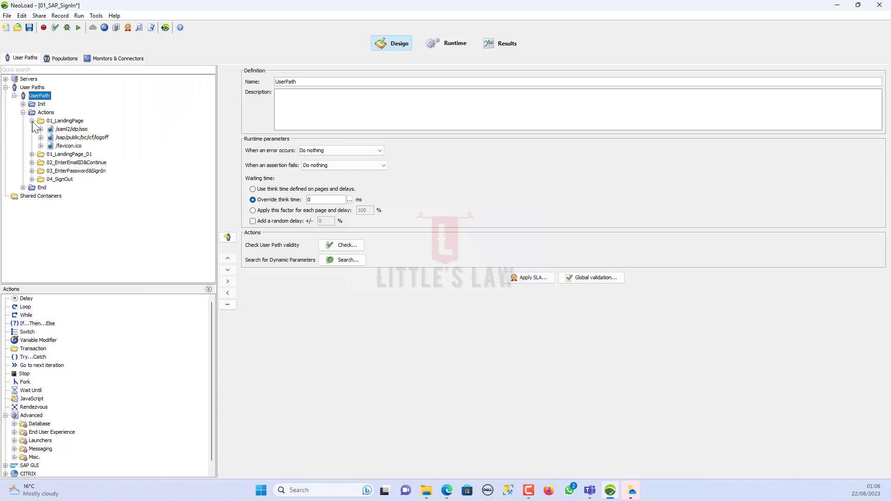
{"action": "left_click", "coordinate": [55, 155]}
{"action": "left_click", "coordinate": [32, 154]}
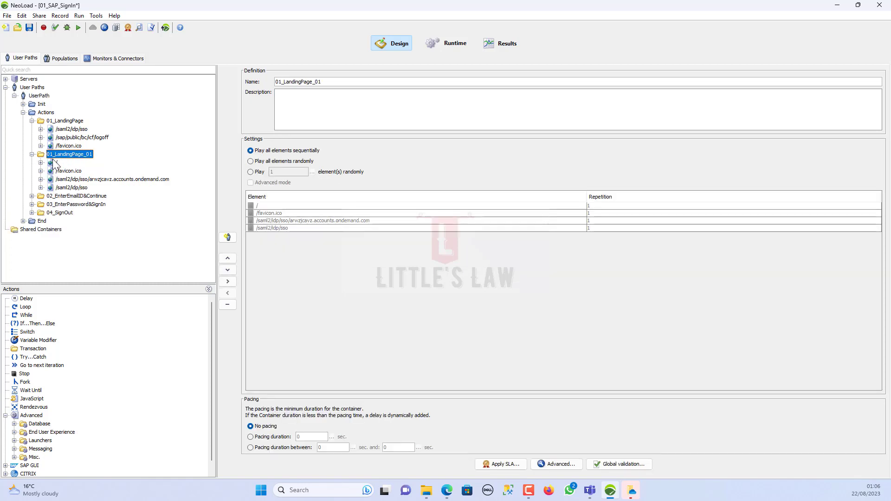
Disable the 01_LandingPage transaction in the user path
{"action": "left_click", "coordinate": [64, 123]}
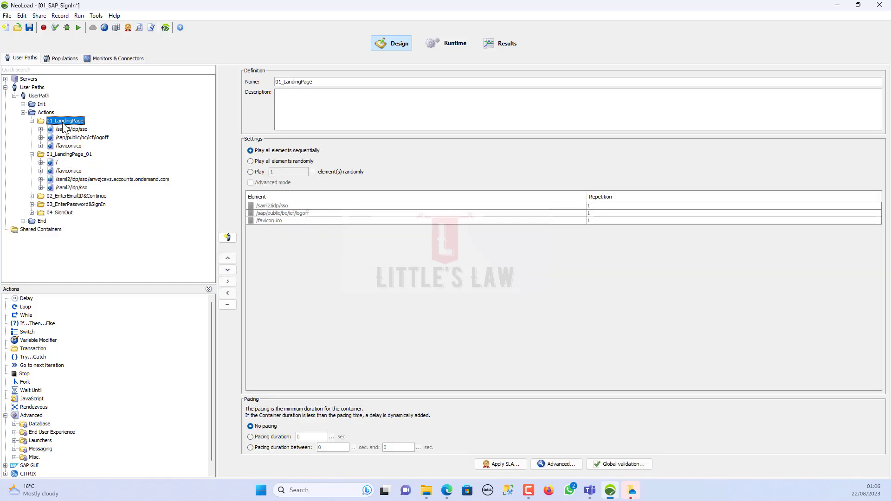
{"action": "right_click", "coordinate": [68, 122]}
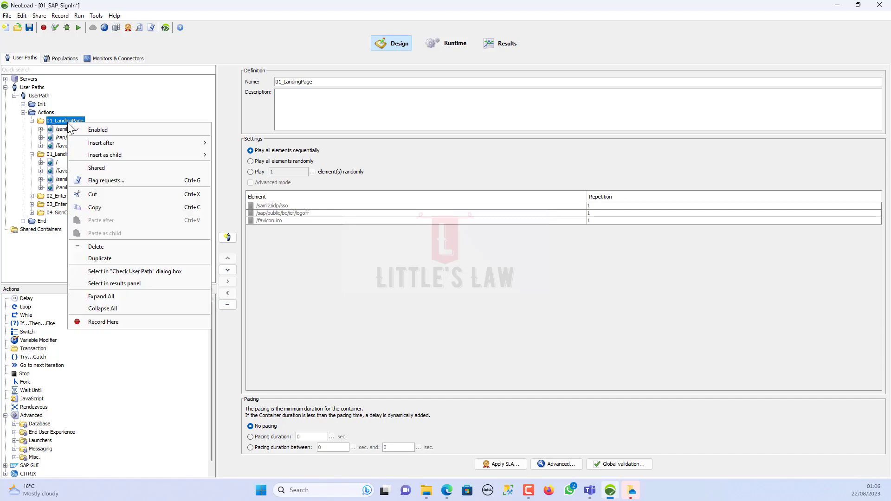
{"action": "left_click", "coordinate": [95, 130]}
Try to rename 01_LandingPage_01 as 01_LandingPage and the disabled 01_LandingPage transaction as 01_LandingPage_
{"action": "left_click", "coordinate": [76, 155]}
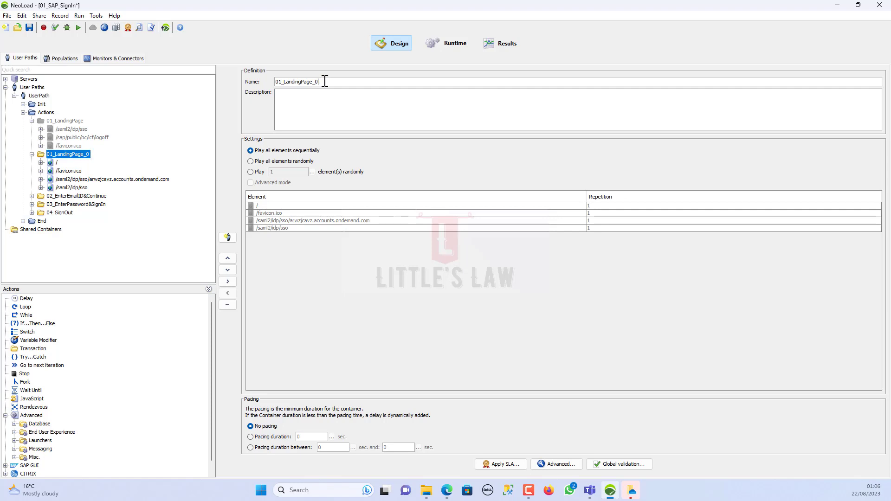
{"action": "key", "text": "BackSpace"}
{"action": "key", "text": "BackSpace"}
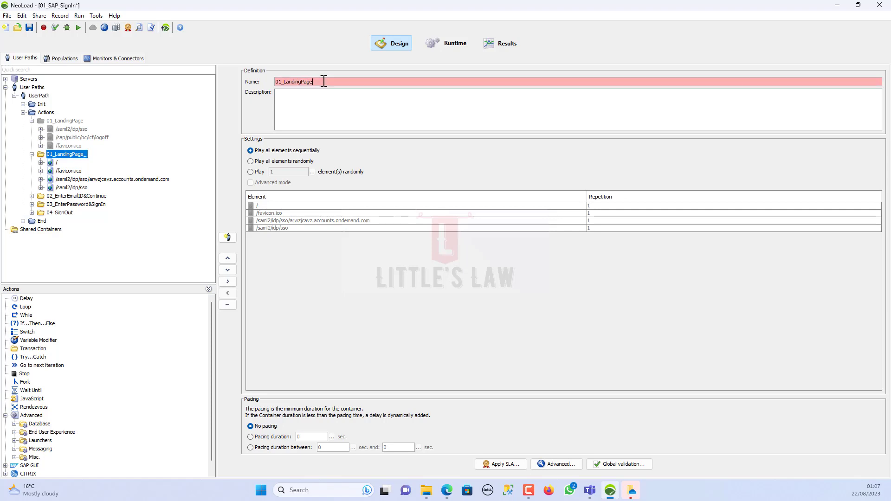
{"action": "left_click", "coordinate": [80, 122]}
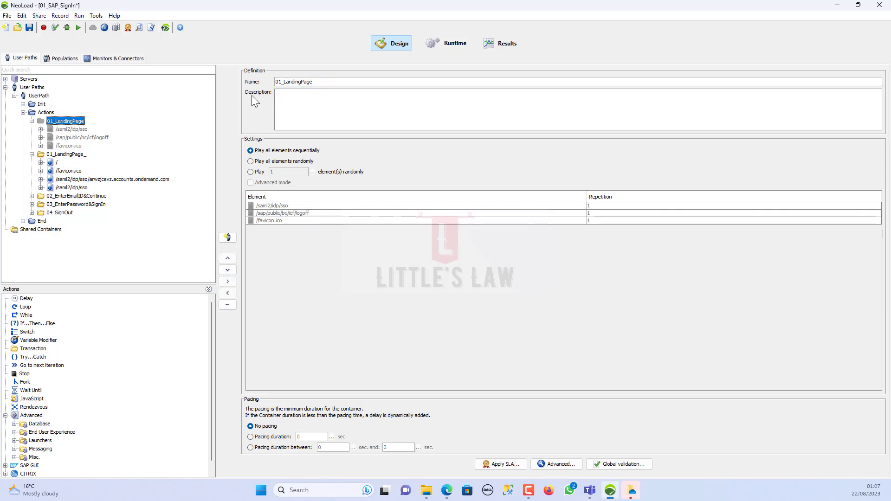
{"action": "left_click", "coordinate": [324, 83]}
{"action": "type", "text": "_"}
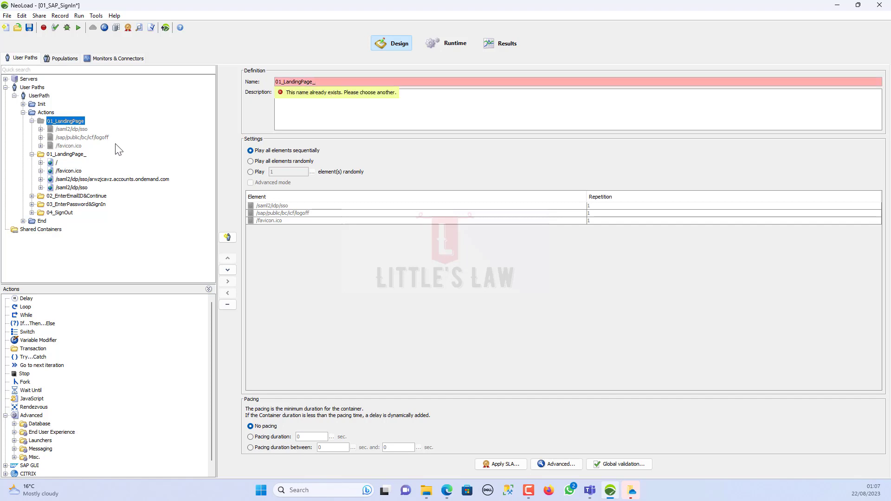
{"action": "left_click", "coordinate": [79, 155]}
Rename the disabled transaction as 01_LandingPage__ and the active landing page transaction as 01_LandingPage
{"action": "left_click", "coordinate": [74, 122]}
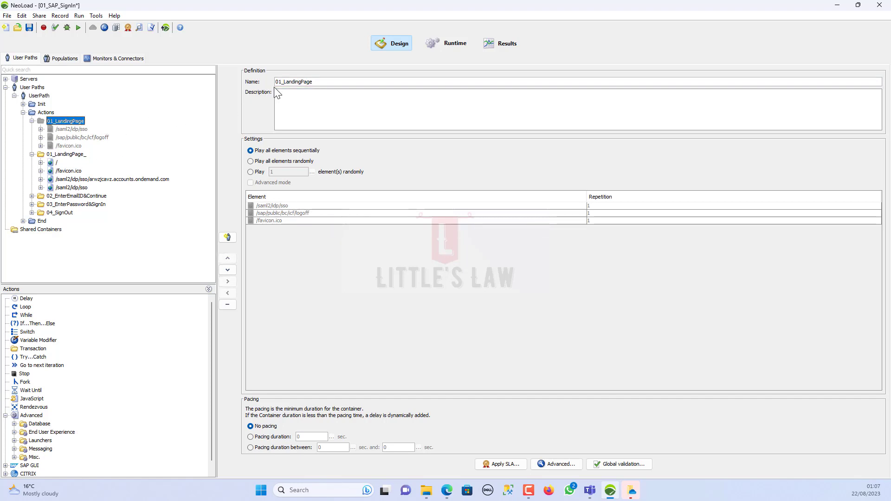
{"action": "left_click", "coordinate": [318, 83]}
{"action": "type", "text": "__"}
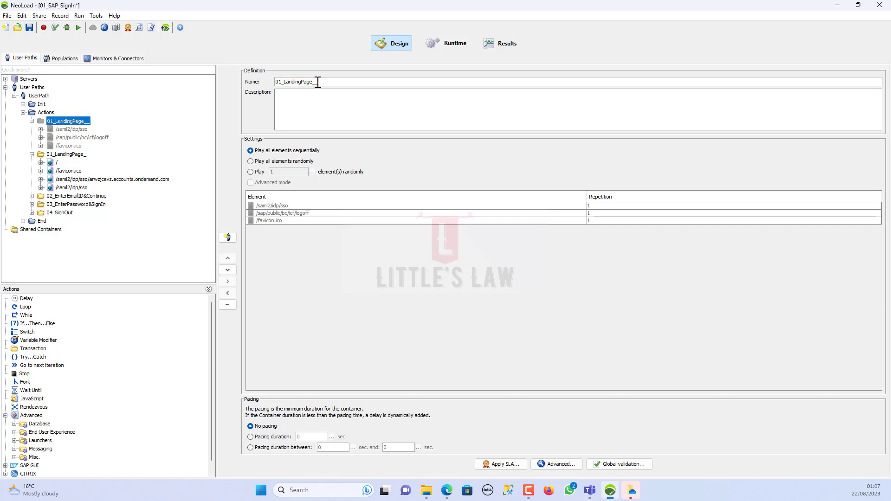
{"action": "left_click", "coordinate": [88, 155]}
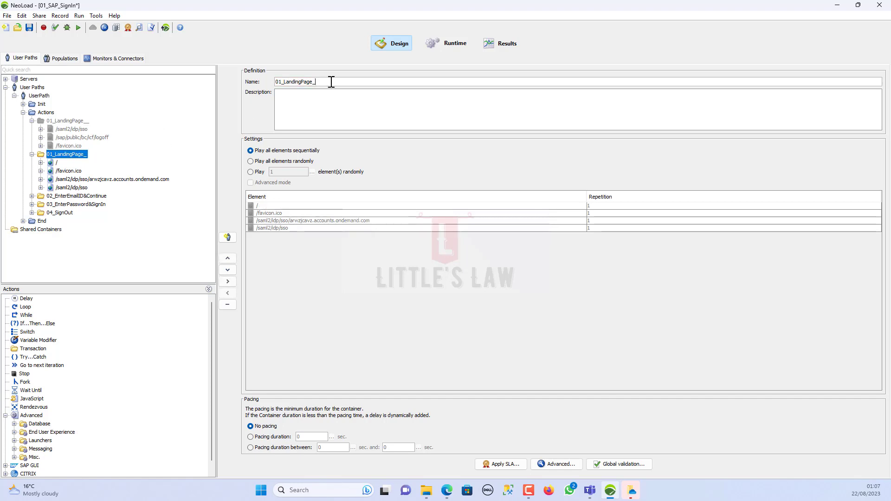
{"action": "key", "text": "BackSpace"}
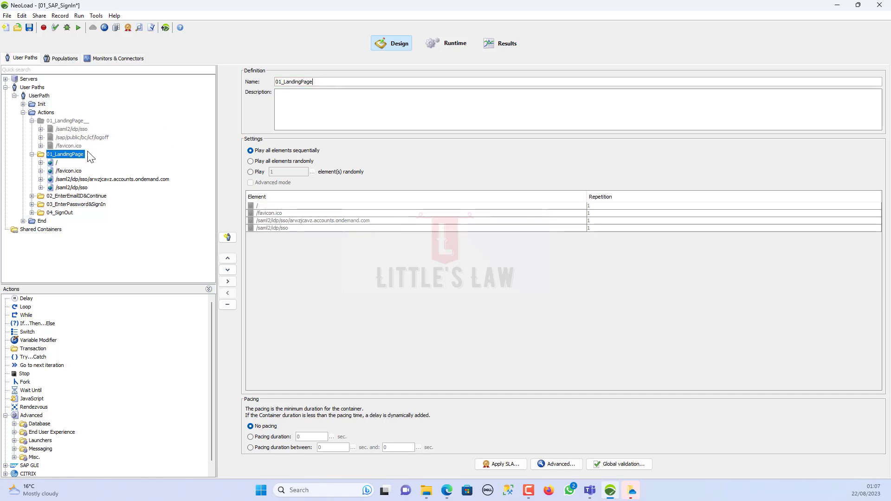
Examine the definitions of the / and /ui requests in the active 01_LandingPage transaction
{"action": "left_click", "coordinate": [41, 162]}
{"action": "left_click", "coordinate": [60, 172]}
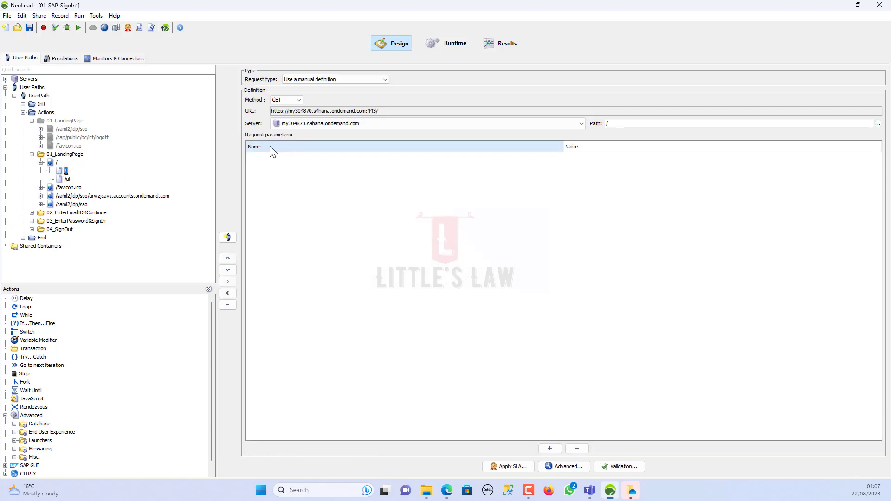
{"action": "left_click", "coordinate": [67, 180]}
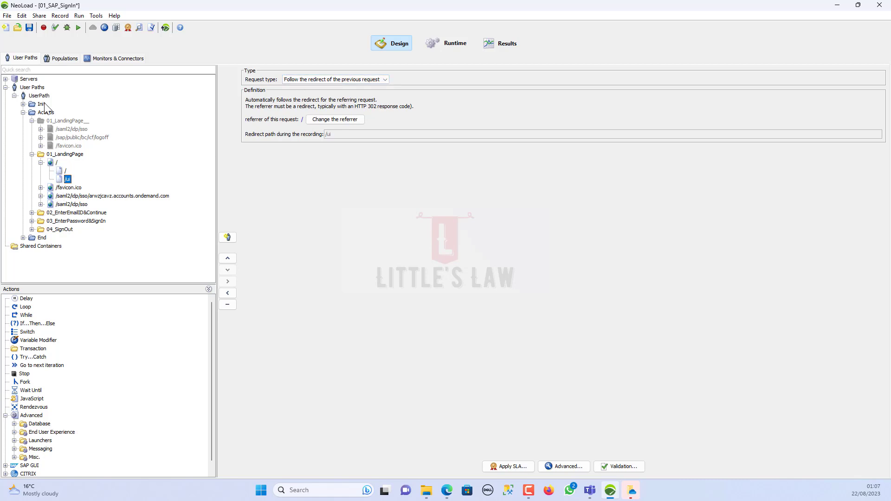
Save the project and check the validity of UserPath without playing back think times, with the check window maximized
{"action": "left_click", "coordinate": [30, 29]}
{"action": "left_click", "coordinate": [56, 28]}
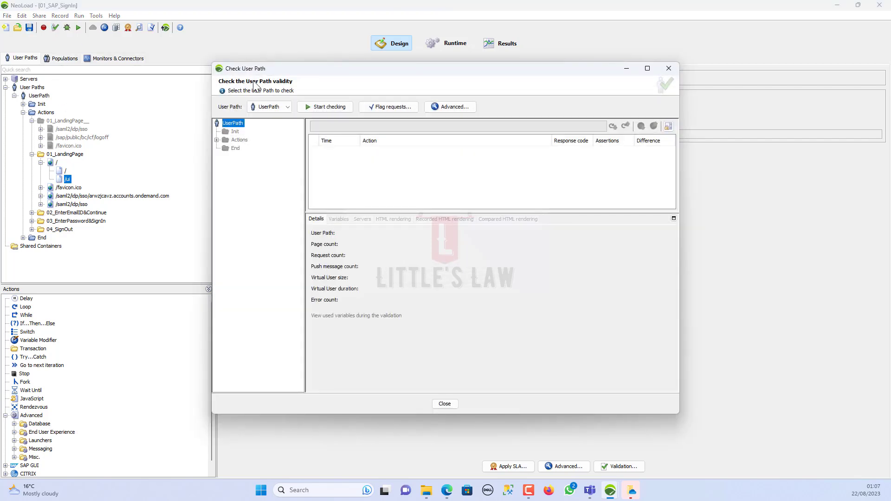
{"action": "left_click", "coordinate": [333, 107]}
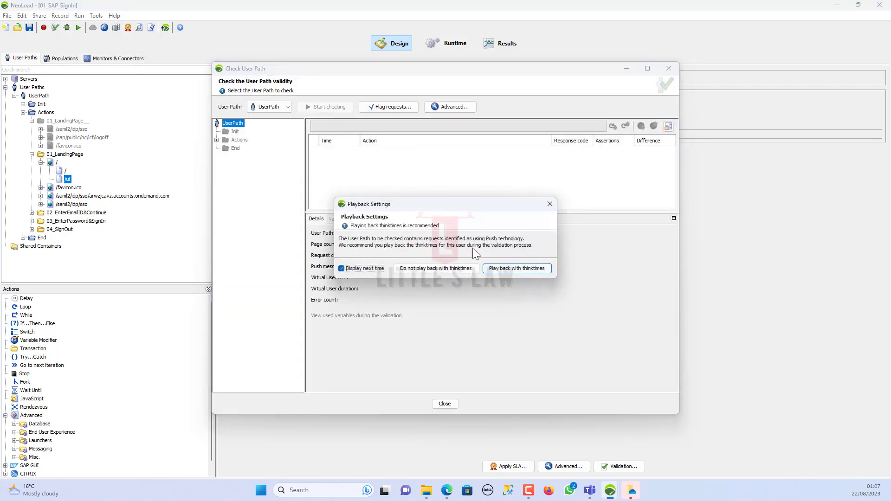
{"action": "left_click", "coordinate": [435, 268]}
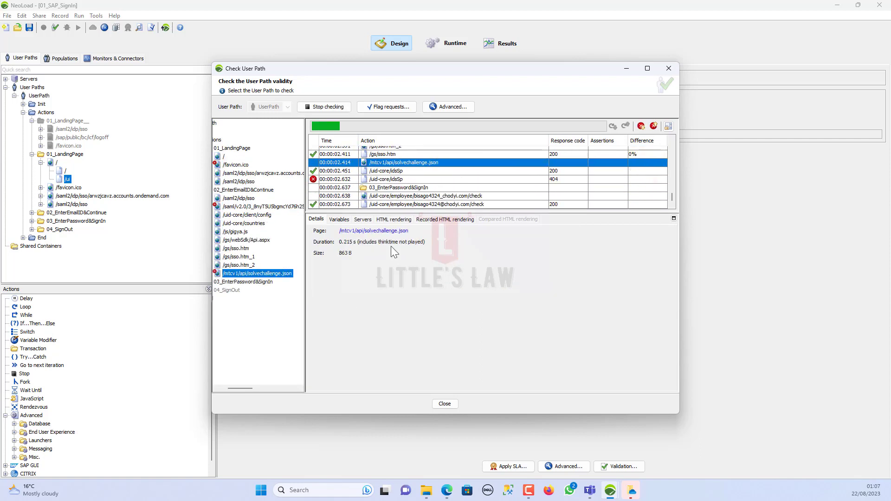
{"action": "left_click", "coordinate": [648, 68]}
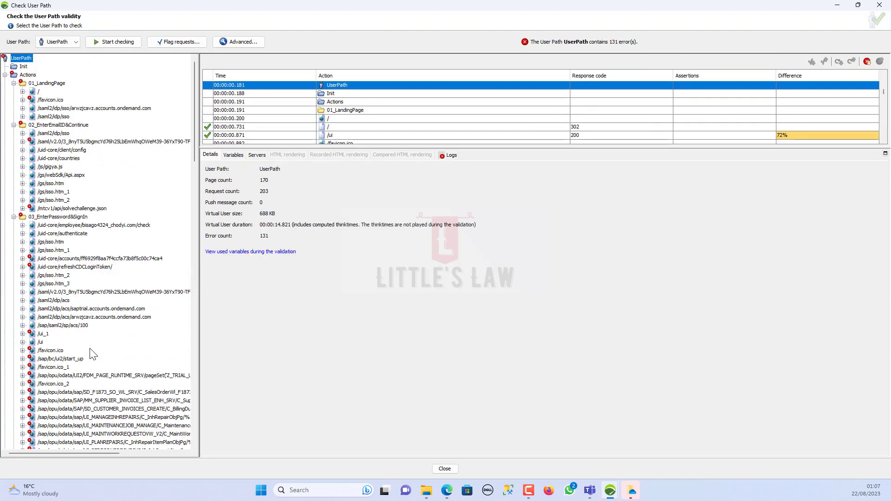
View the definition of the /favicon.ico request under 01_LandingPage in the design, and return to its check result
{"action": "left_click", "coordinate": [22, 100]}
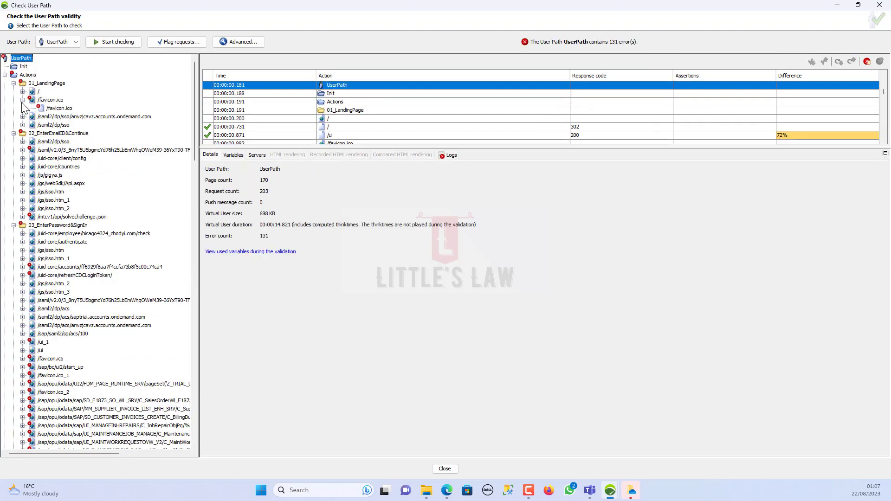
{"action": "left_click", "coordinate": [55, 109]}
{"action": "right_click", "coordinate": [53, 109]}
{"action": "left_click", "coordinate": [65, 116]}
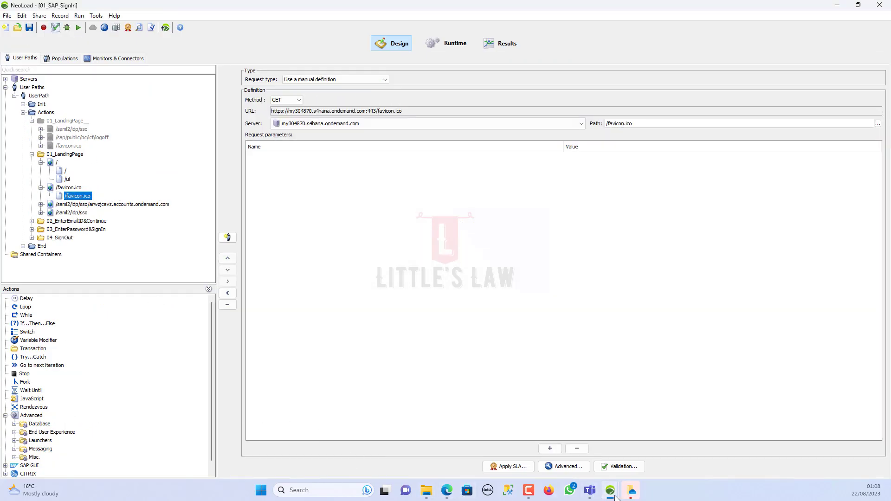
{"action": "mouse_move", "coordinate": [612, 492]}
{"action": "left_click", "coordinate": [642, 471]}
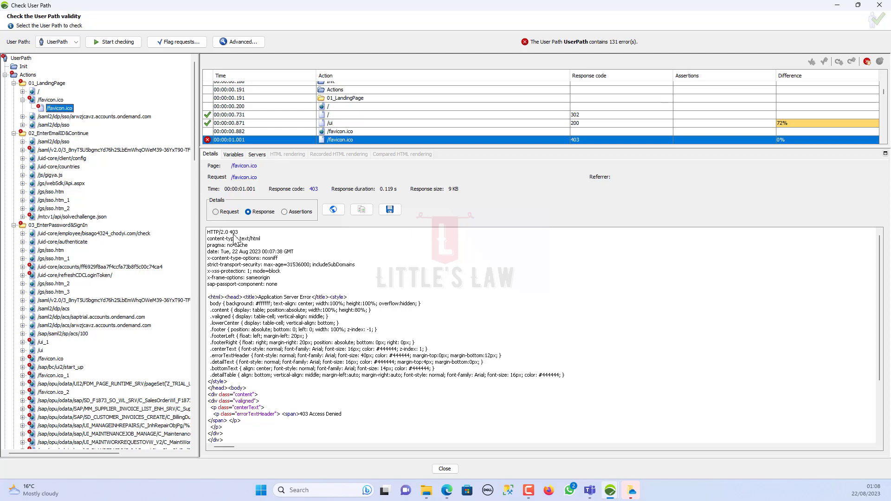
Compare the validation response of the 01_LandingPage /favicon.ico request with its recorded response
{"action": "left_click_drag", "start_coordinate": [230, 231], "coordinate": [233, 231]}
{"action": "left_click", "coordinate": [358, 211]}
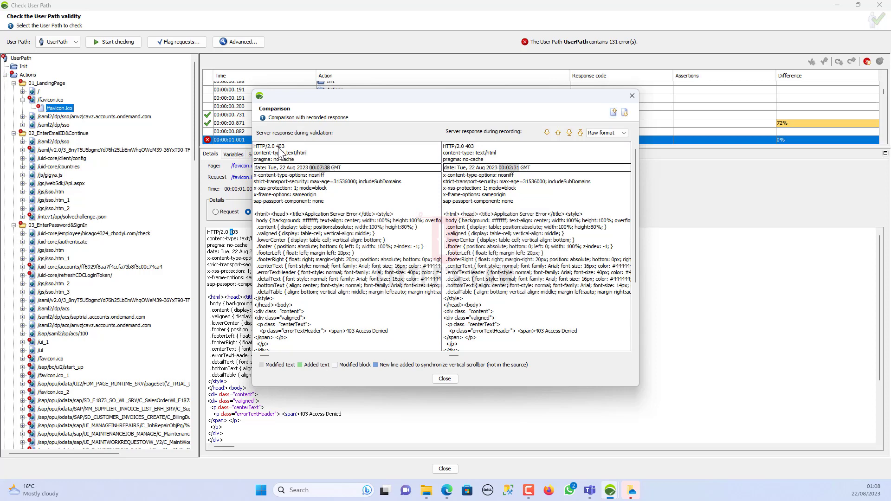
{"action": "left_click", "coordinate": [444, 379]}
Locate the /favicon.ico request of 01_LandingPage in the user path design and disable it
{"action": "right_click", "coordinate": [70, 109]}
{"action": "left_click", "coordinate": [82, 114]}
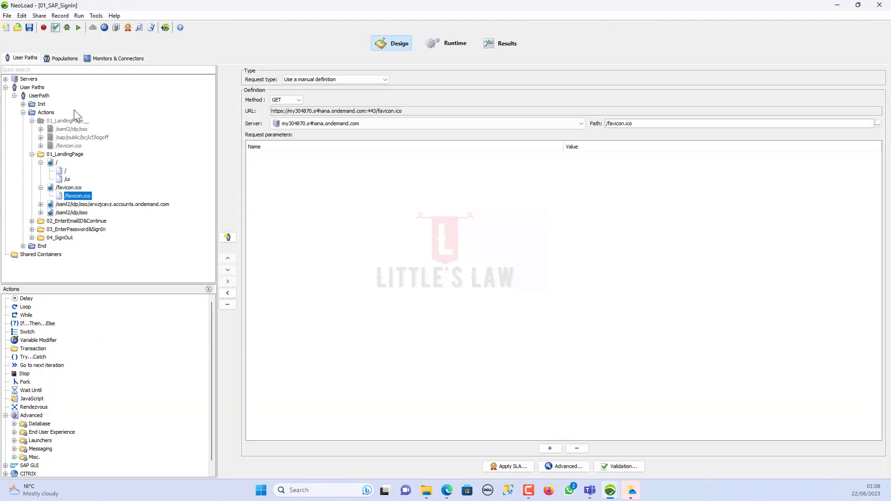
{"action": "right_click", "coordinate": [78, 199]}
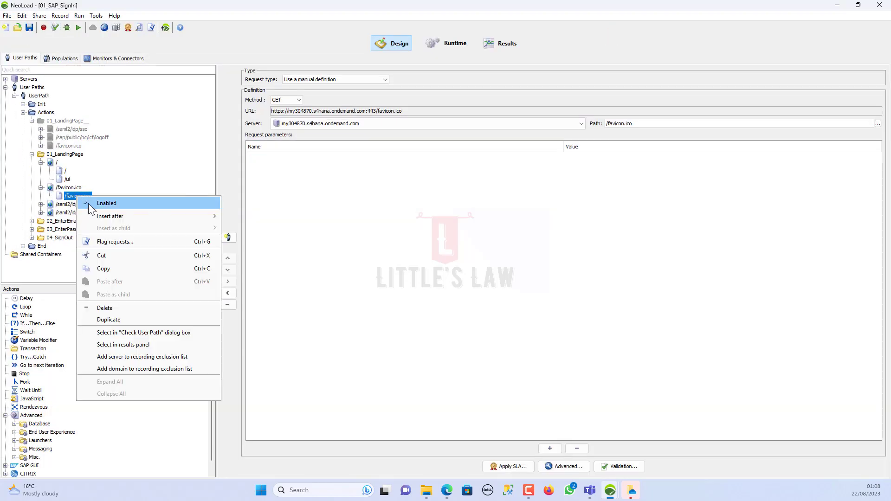
{"action": "left_click", "coordinate": [90, 204]}
Examine the check result and request details of /core/SAMLProxyPage.html under 02_EnterEmailID&Continue
{"action": "left_click", "coordinate": [55, 29]}
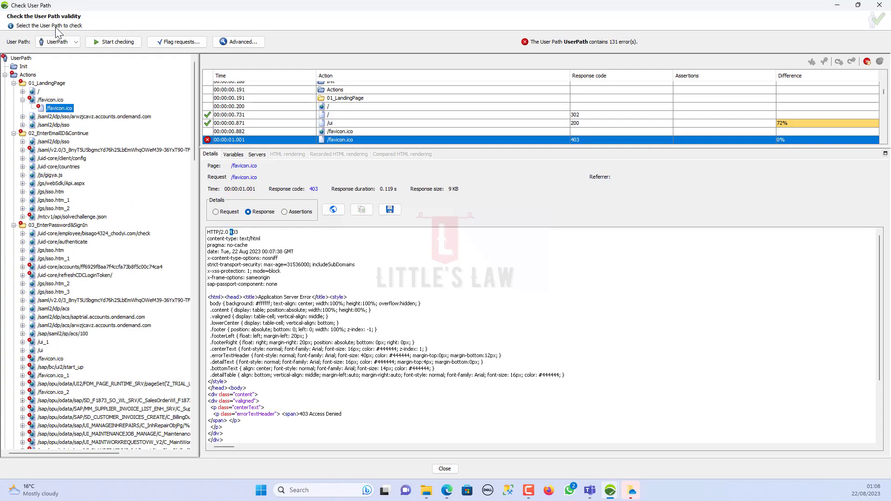
{"action": "left_click", "coordinate": [22, 150]}
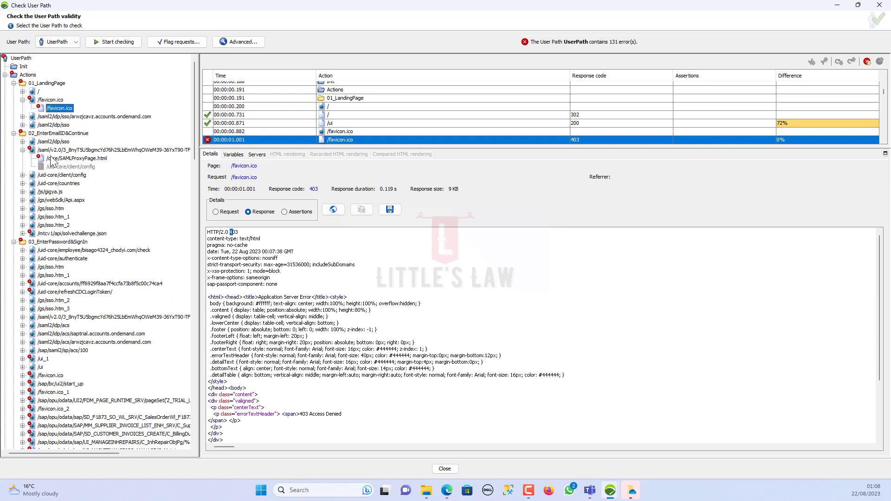
{"action": "left_click", "coordinate": [69, 158]}
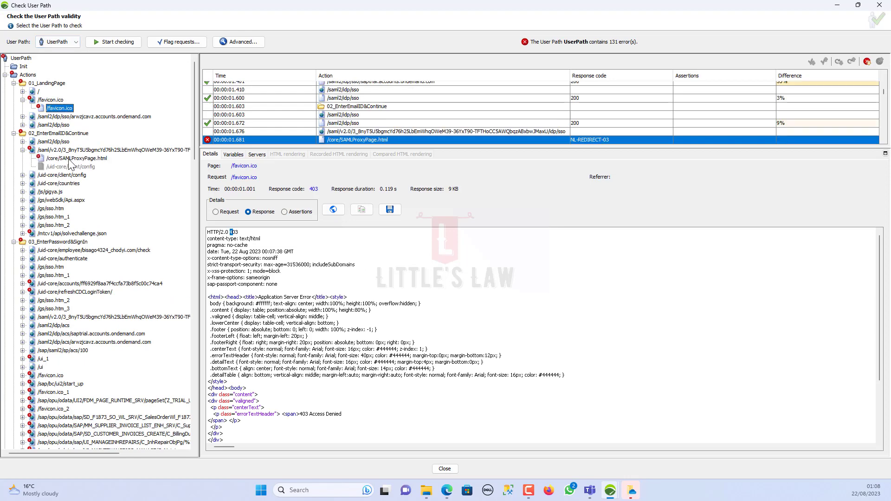
{"action": "left_click", "coordinate": [230, 213]}
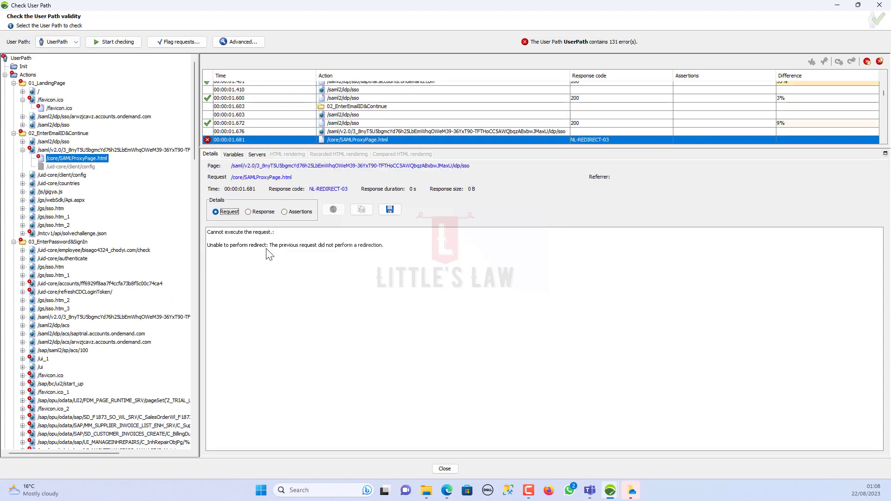
{"action": "left_click_drag", "start_coordinate": [270, 246], "coordinate": [328, 257]}
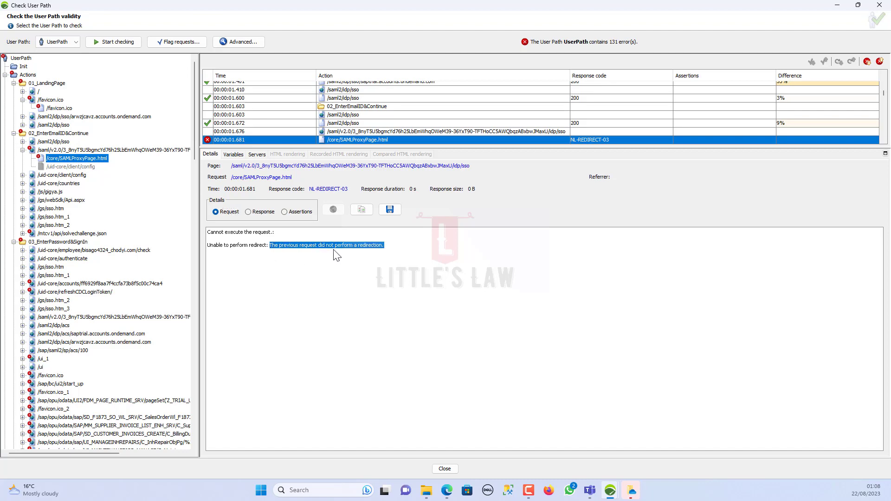
Set the /core/SAMLProxyPage.html request under 02_EnterEmailID&Continue to use a manual definition, and save the project
{"action": "right_click", "coordinate": [65, 158]}
{"action": "left_click", "coordinate": [84, 167]}
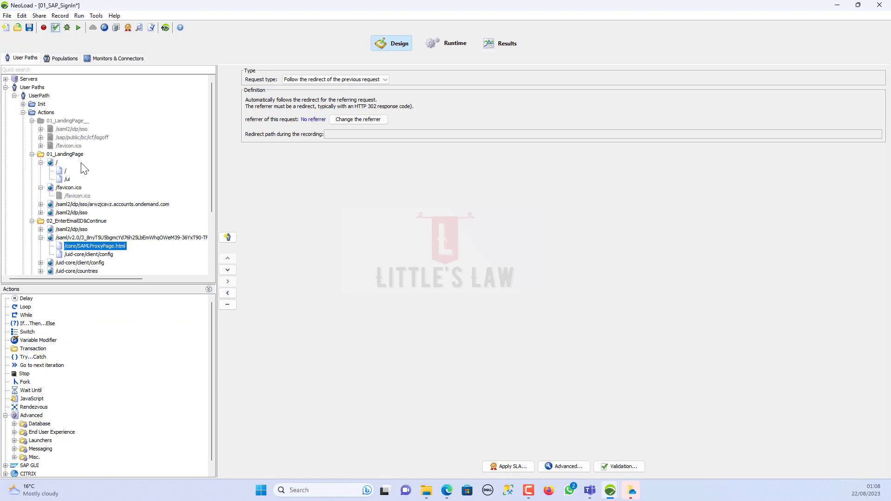
{"action": "left_click", "coordinate": [41, 230]}
{"action": "left_click", "coordinate": [79, 237]}
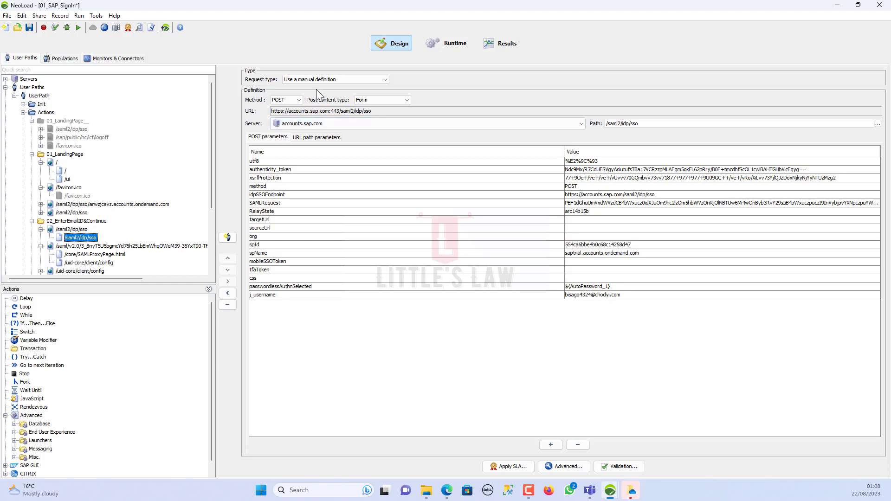
{"action": "left_click", "coordinate": [78, 254]}
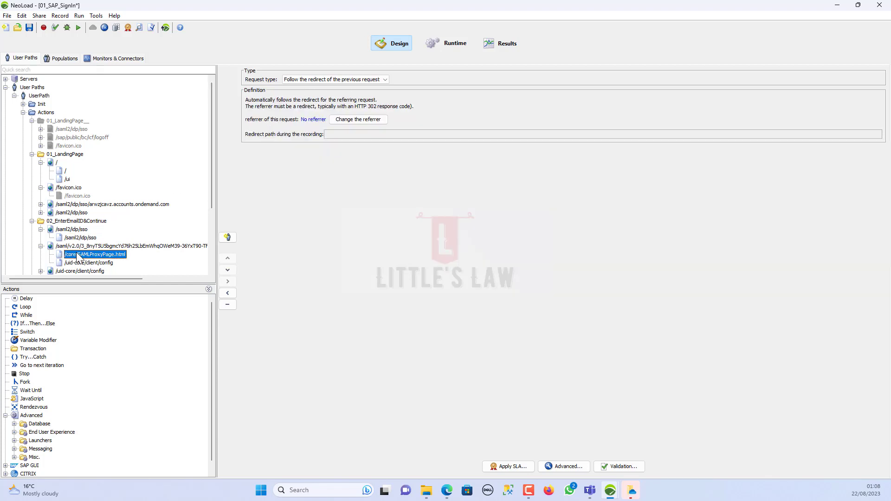
{"action": "left_click", "coordinate": [297, 79]}
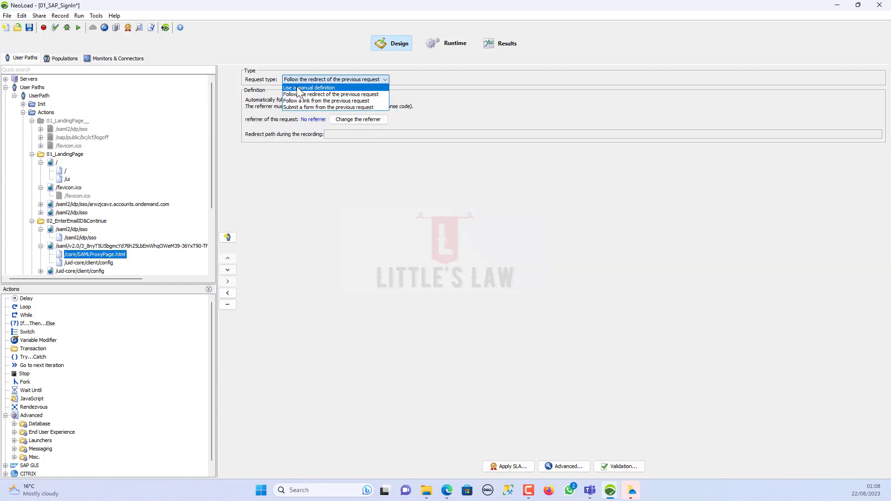
{"action": "left_click", "coordinate": [300, 87]}
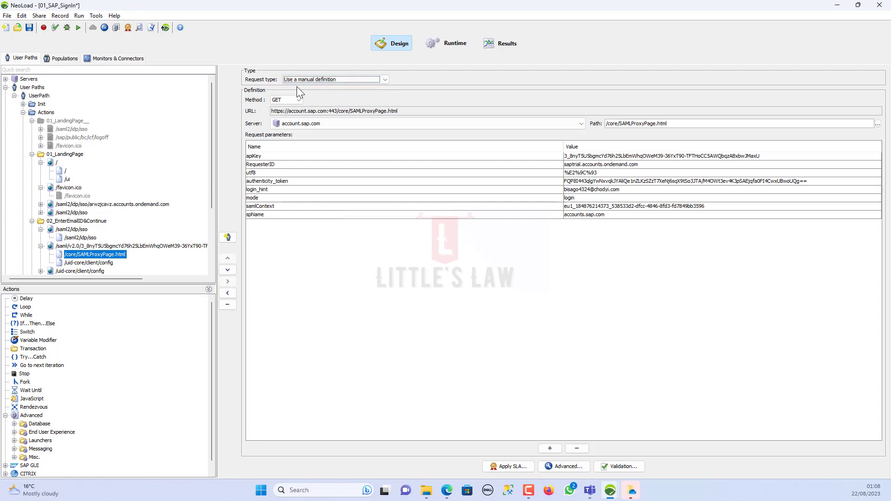
{"action": "left_click", "coordinate": [29, 28]}
Compare the validation response of the second /uid-core/idsSp request under /mtcv1/api/solvechallenge.json with its recorded response
{"action": "left_click", "coordinate": [56, 27]}
{"action": "left_click", "coordinate": [22, 233]}
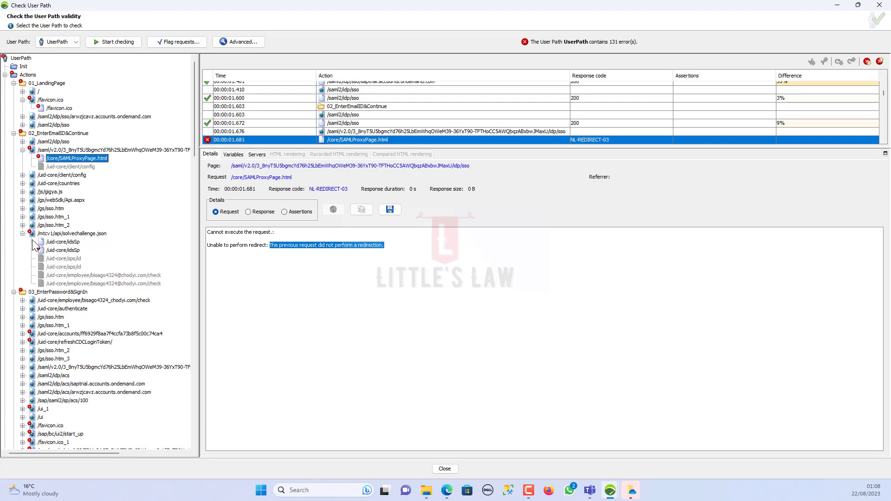
{"action": "left_click", "coordinate": [56, 250]}
{"action": "right_click", "coordinate": [57, 250]}
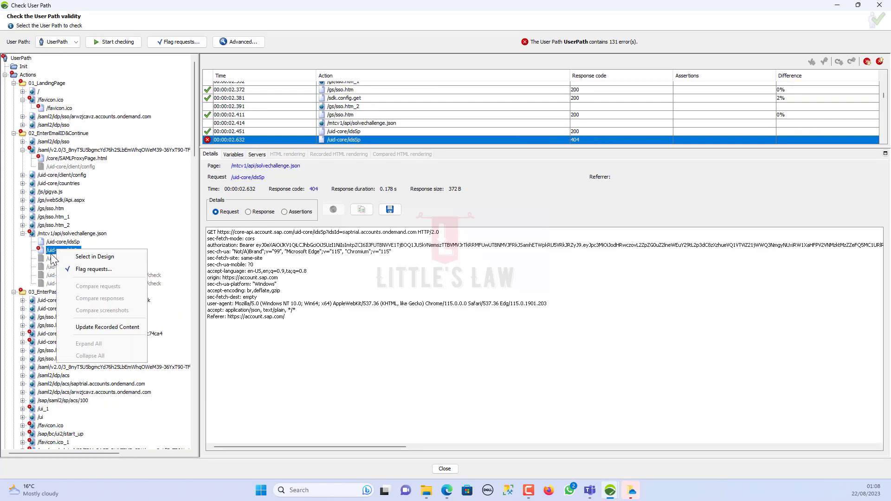
{"action": "left_click", "coordinate": [255, 208]}
{"action": "left_click", "coordinate": [257, 212]}
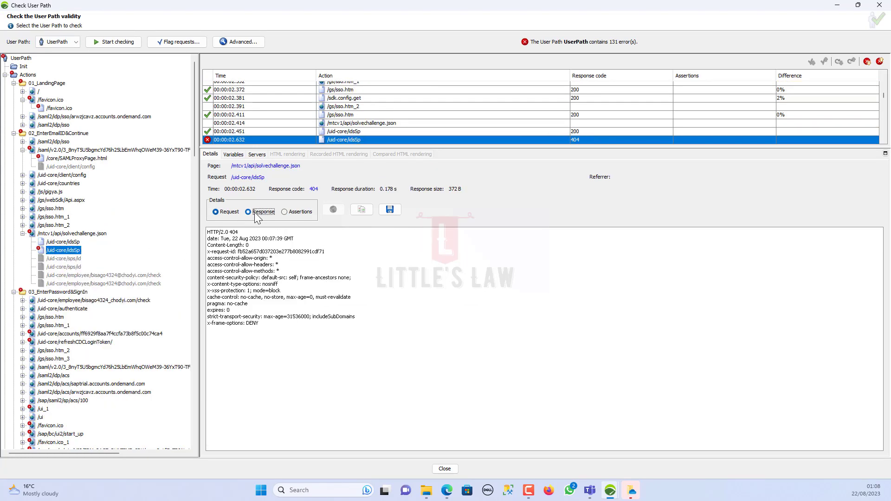
{"action": "left_click", "coordinate": [361, 210]}
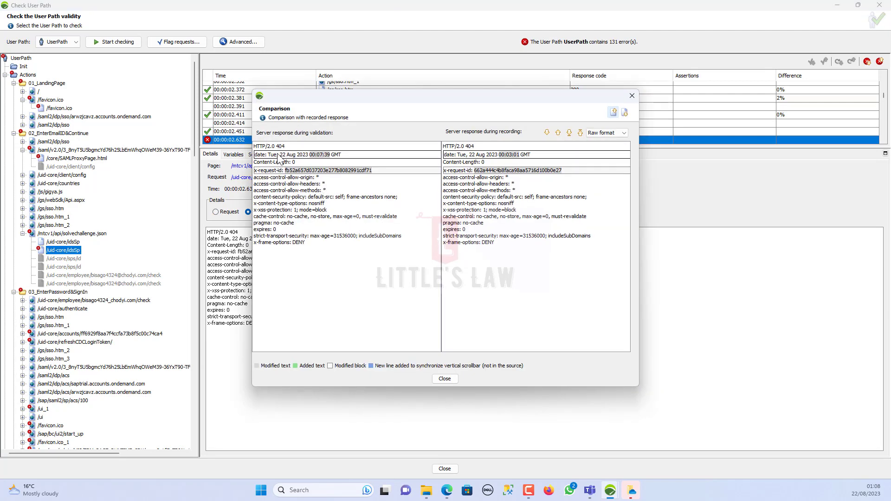
{"action": "left_click", "coordinate": [445, 379]}
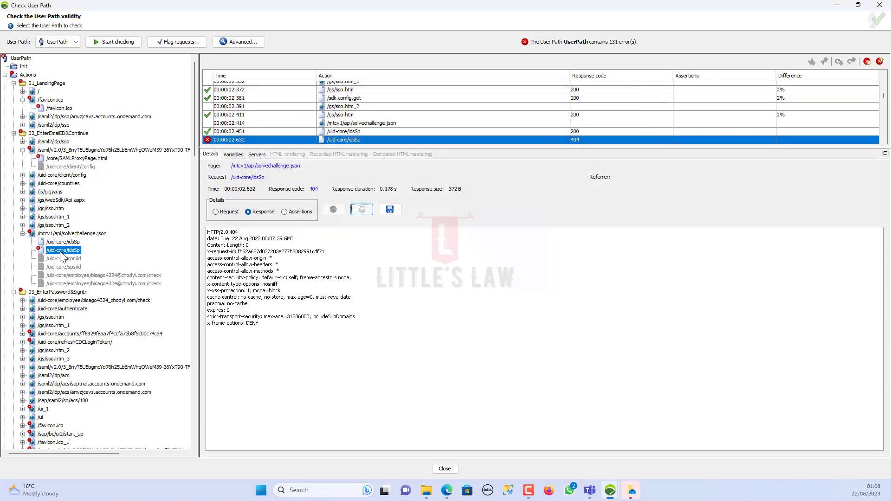
Locate the second /uid-core/idsSp request under /mtcv1/api/solvechallenge.json in the user path design and disable it
{"action": "right_click", "coordinate": [63, 252]}
{"action": "left_click", "coordinate": [72, 260]}
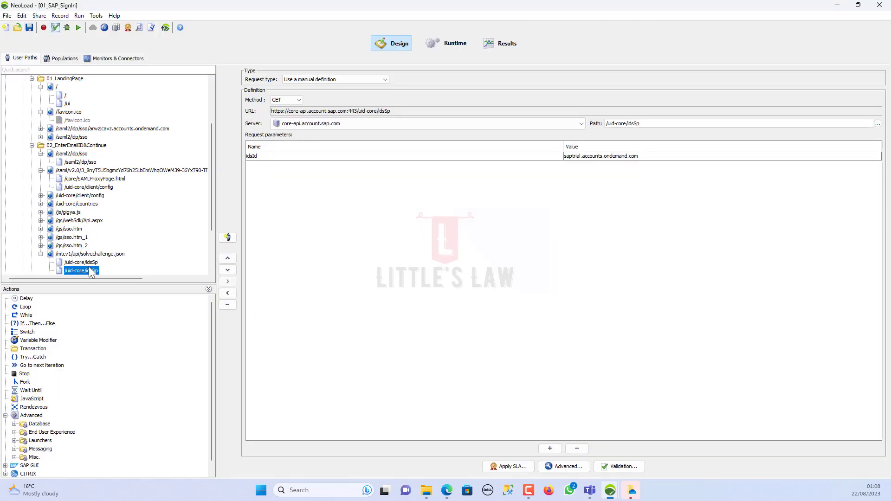
{"action": "right_click", "coordinate": [84, 272]}
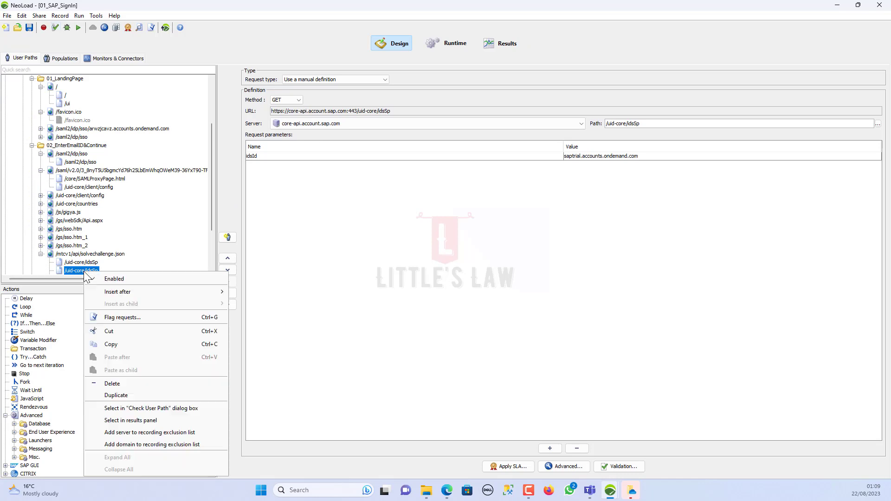
{"action": "left_click", "coordinate": [86, 277]}
View the definitions of the enabled /uid-core/idsSp request and both /uid-core/sps/id requests in the design
{"action": "left_click", "coordinate": [84, 212]}
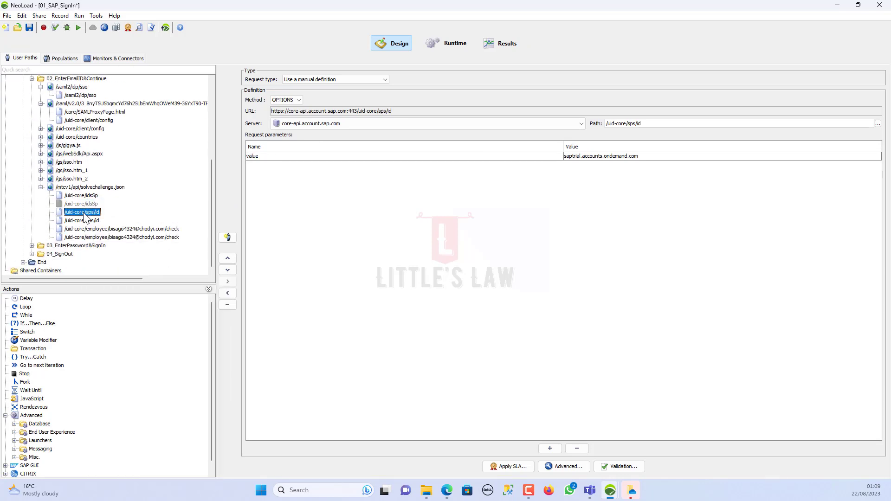
{"action": "left_click", "coordinate": [87, 196]}
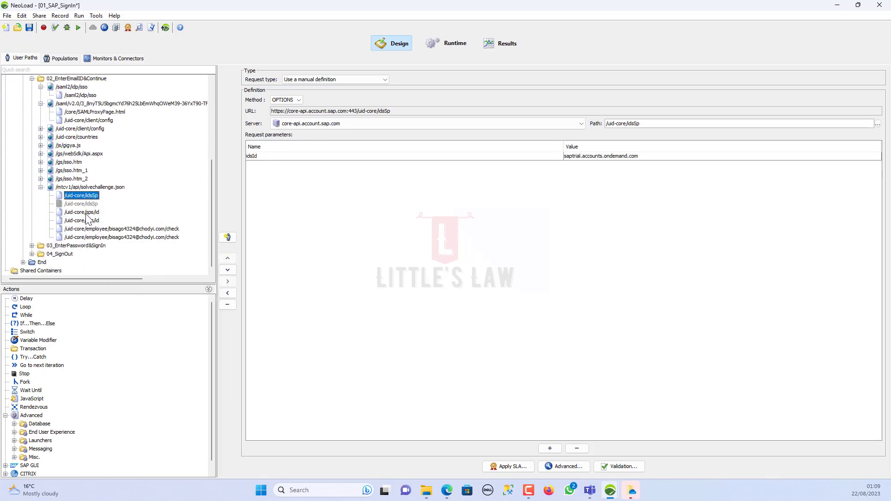
{"action": "left_click", "coordinate": [86, 214]}
{"action": "left_click", "coordinate": [90, 221]}
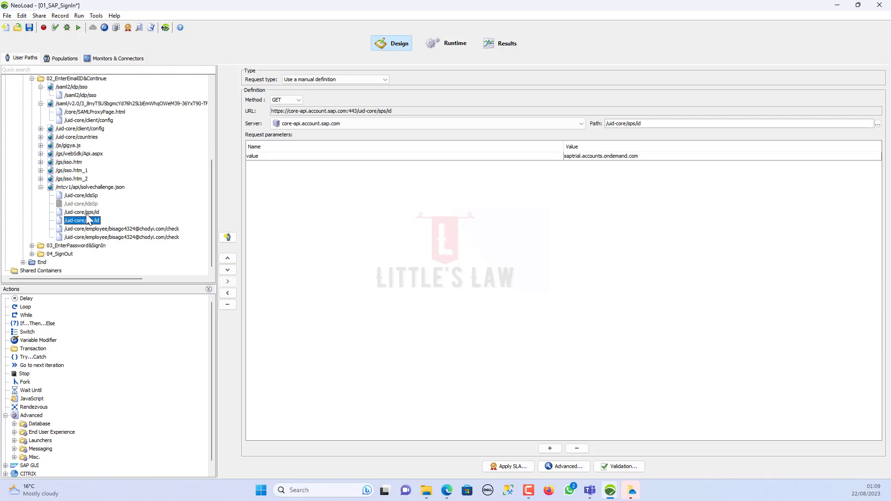
In the check results, compare the validation and recorded responses of the failing /uid-core/accounts request under 03_EnterPassword&SignIn
{"action": "left_click", "coordinate": [55, 27]}
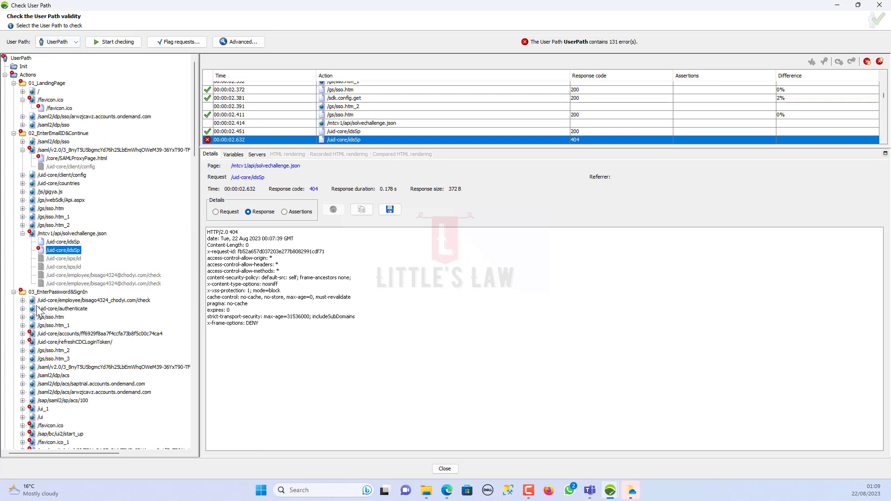
{"action": "scroll", "coordinate": [43, 312], "scroll_direction": "down", "scroll_amount": 3}
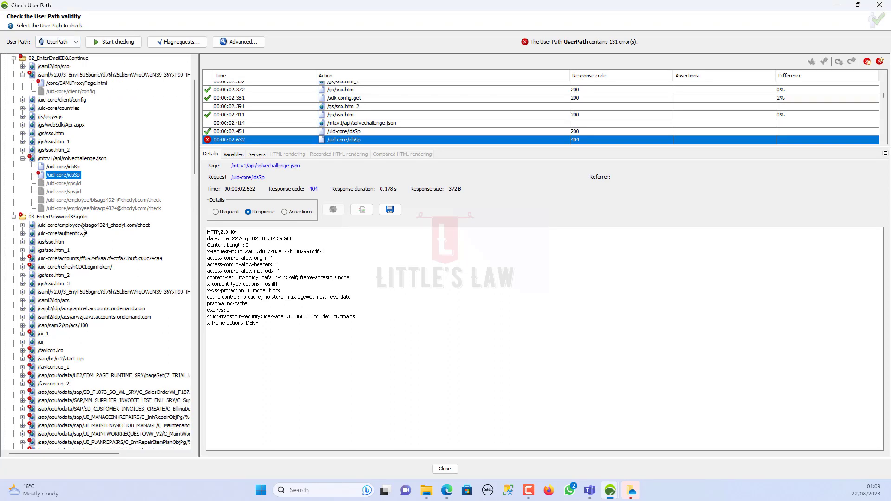
{"action": "left_click", "coordinate": [23, 259]}
{"action": "left_click", "coordinate": [79, 268]}
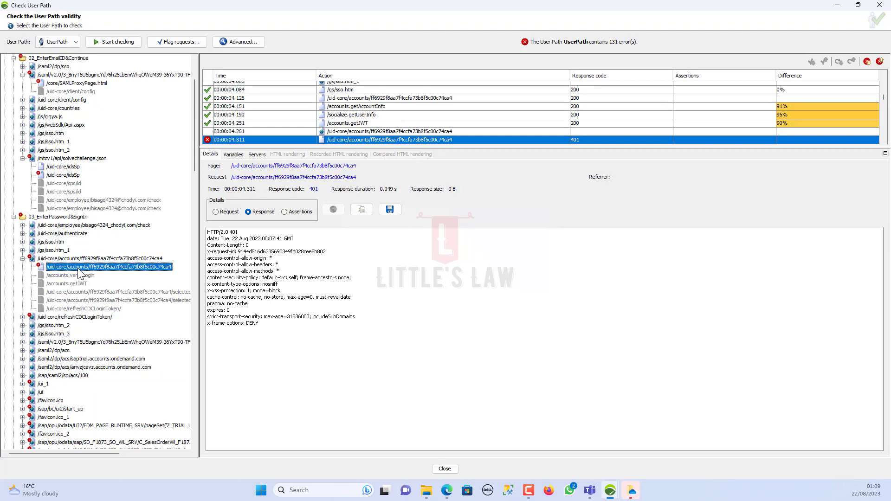
{"action": "left_click", "coordinate": [217, 212]}
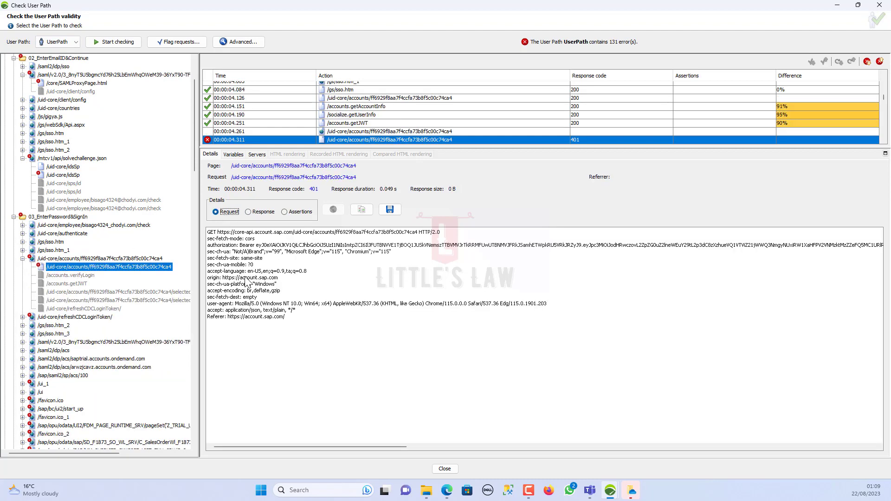
{"action": "left_click", "coordinate": [249, 213]}
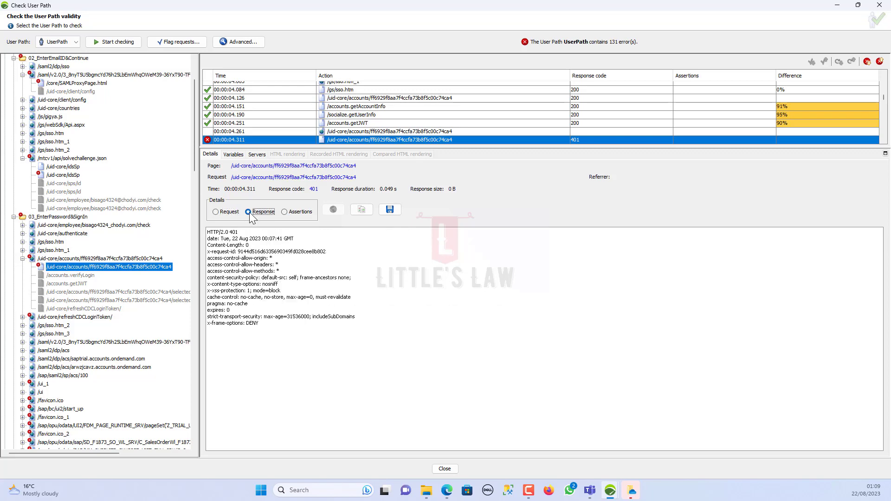
{"action": "left_click", "coordinate": [361, 209]}
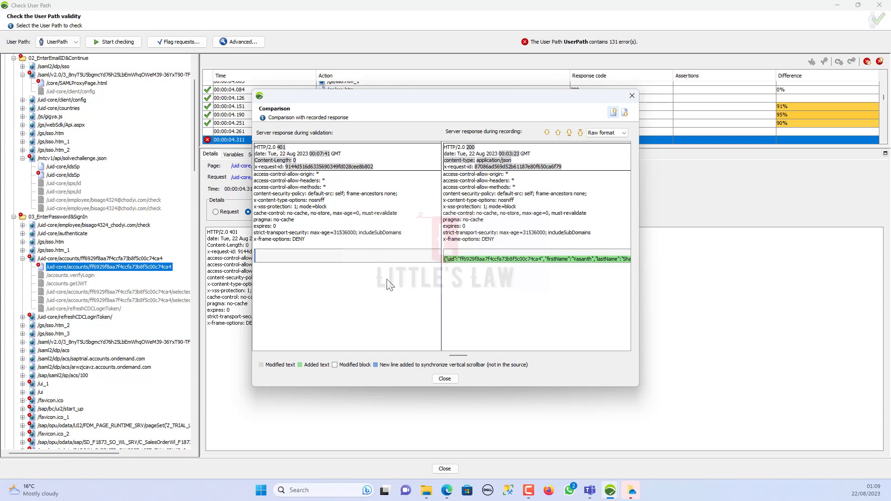
{"action": "left_click", "coordinate": [445, 379]}
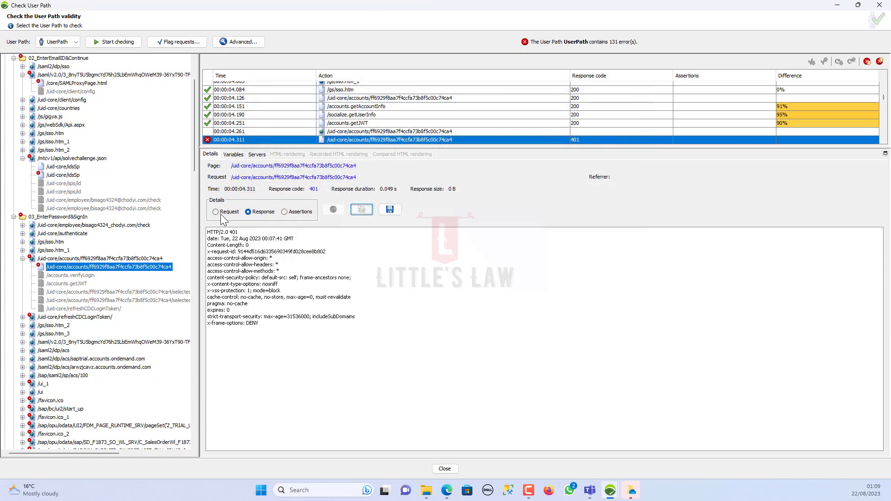
Compare the failing /uid-core/accounts request's validation and recorded request, including raw content, parameters and cookies
{"action": "left_click", "coordinate": [216, 212]}
{"action": "left_click", "coordinate": [362, 209]}
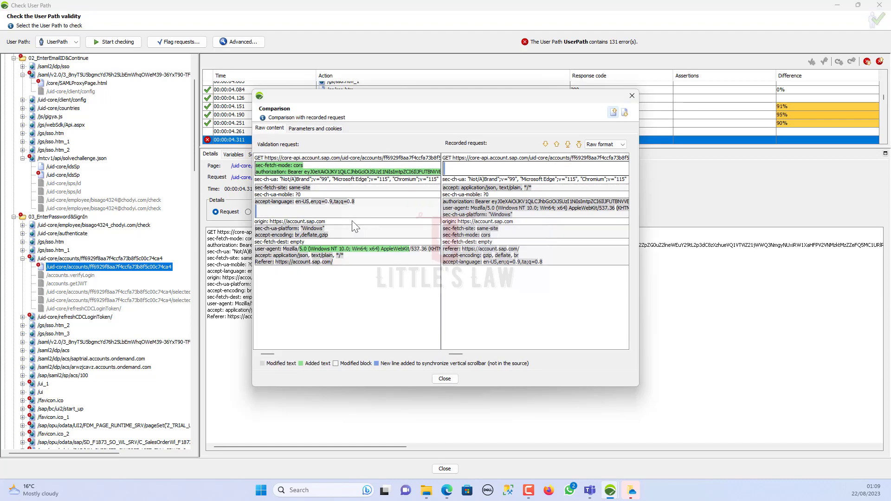
{"action": "left_click", "coordinate": [310, 129]}
{"action": "left_click", "coordinate": [271, 129]}
{"action": "left_click", "coordinate": [445, 379]}
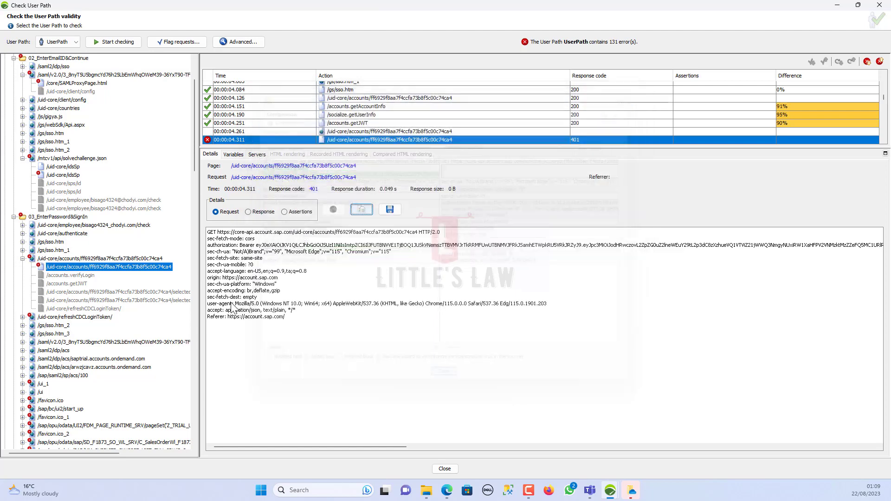
Locate the failing /uid-core/accounts request in the design and copy the account ID from its URL
{"action": "right_click", "coordinate": [143, 275]}
{"action": "left_click", "coordinate": [160, 277]}
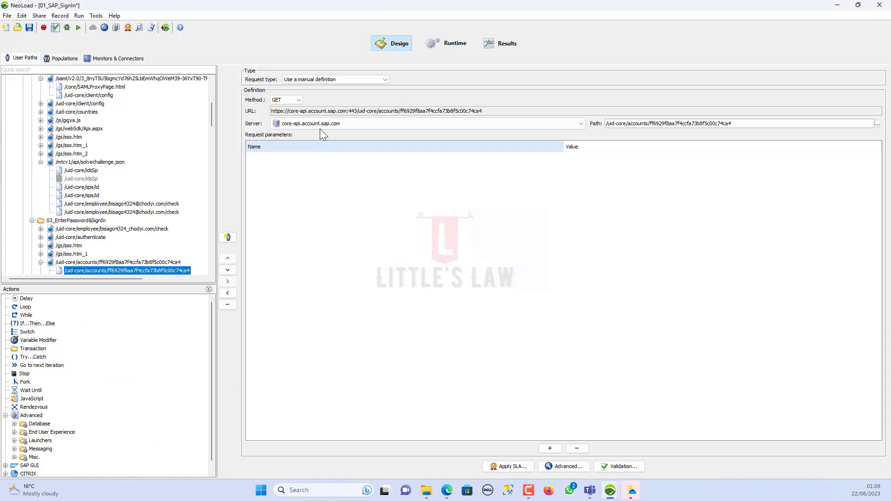
{"action": "double_click", "coordinate": [404, 112]}
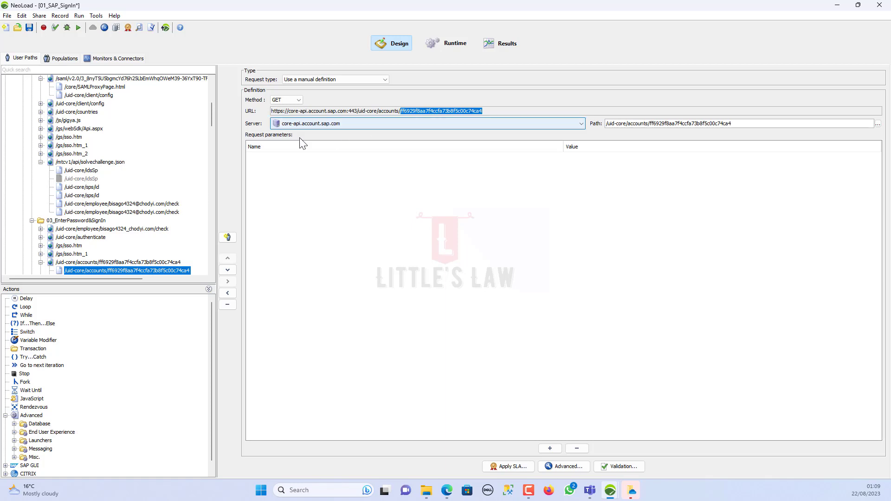
{"action": "double_click", "coordinate": [411, 111]}
{"action": "key", "text": "ctrl+c"}
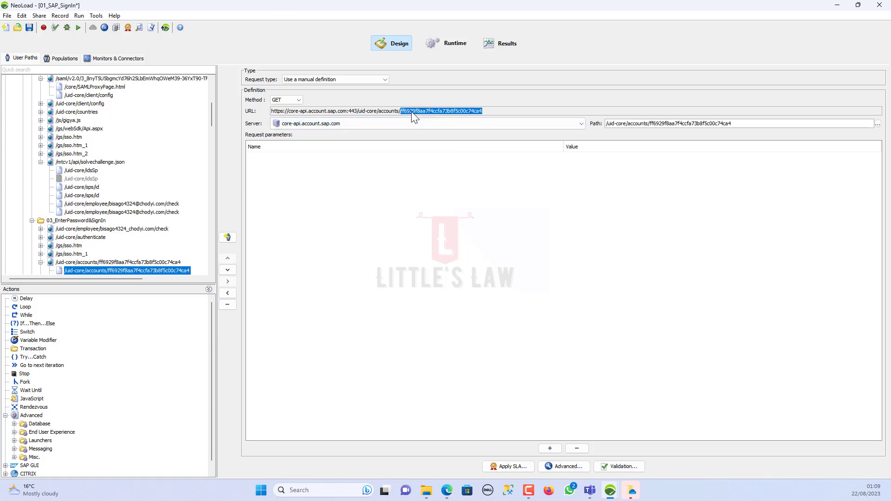
Flag the requests whose recorded response contains the copied account ID, with case matching on
{"action": "left_click", "coordinate": [151, 29]}
{"action": "left_click_drag", "start_coordinate": [111, 10], "coordinate": [315, 83]}
{"action": "left_click", "coordinate": [254, 170]}
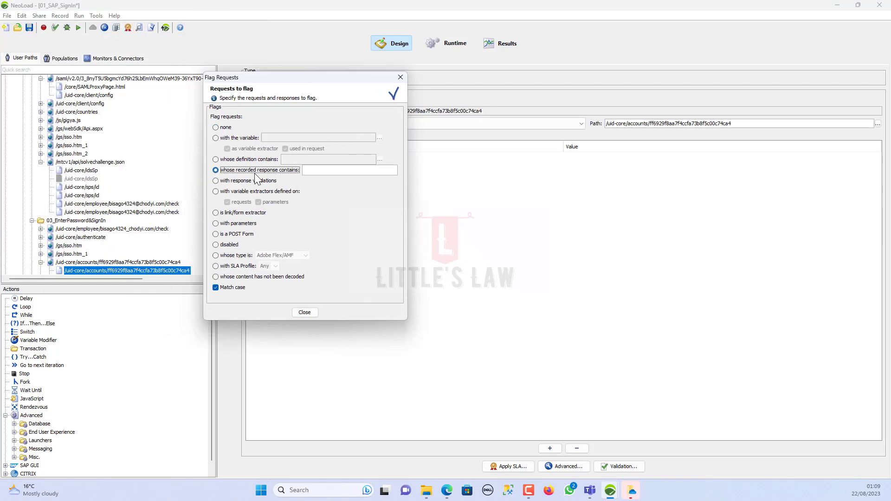
{"action": "left_click", "coordinate": [309, 172]}
{"action": "key", "text": "ctrl+v"}
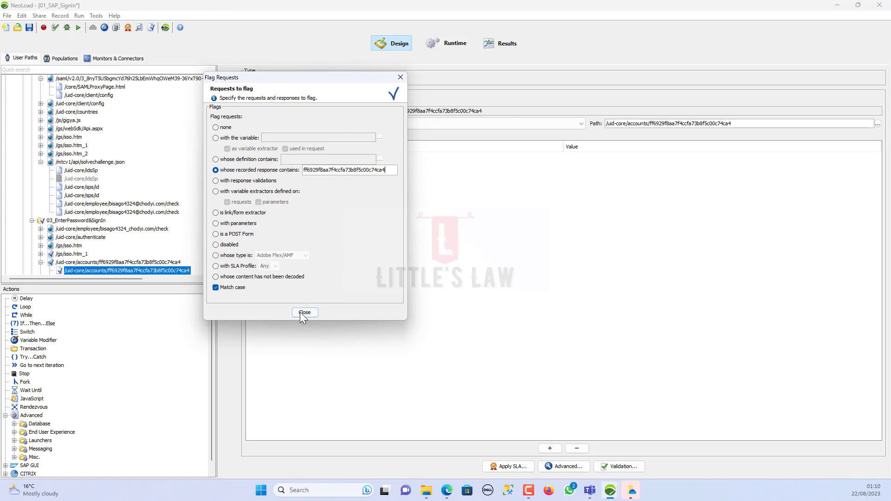
{"action": "left_click", "coordinate": [302, 313]}
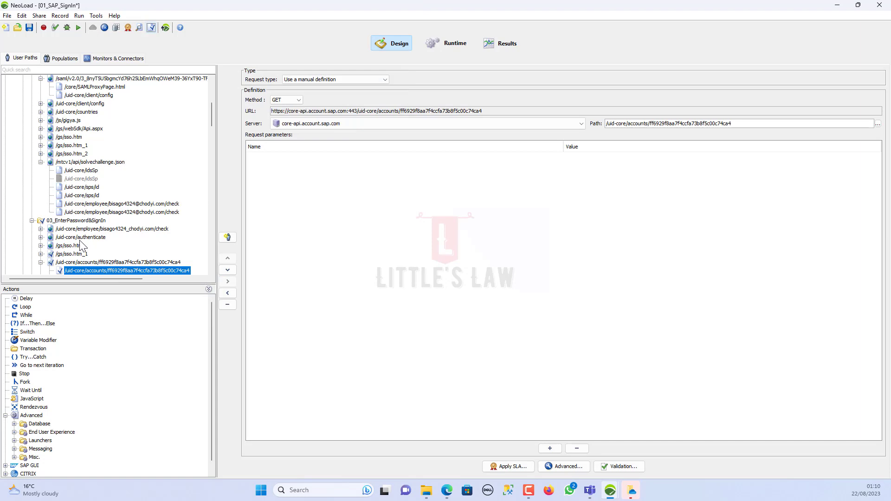
View the definition of the flagged /accounts.getAccountInfo request under /gs/sso.htm_1 in the design, and show its check result
{"action": "scroll", "coordinate": [81, 236], "scroll_direction": "up", "scroll_amount": 10}
{"action": "scroll", "coordinate": [53, 211], "scroll_direction": "down", "scroll_amount": 9}
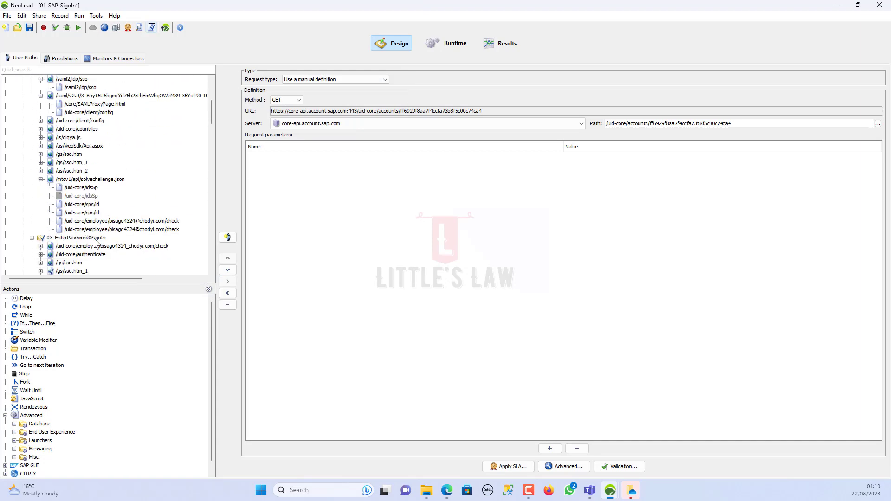
{"action": "scroll", "coordinate": [95, 241], "scroll_direction": "down", "scroll_amount": 3}
{"action": "left_click", "coordinate": [40, 196]}
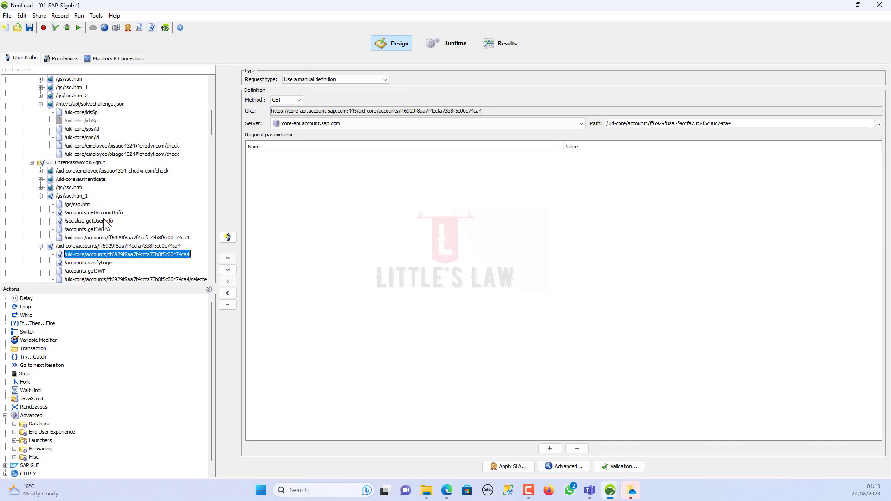
{"action": "left_click", "coordinate": [91, 214]}
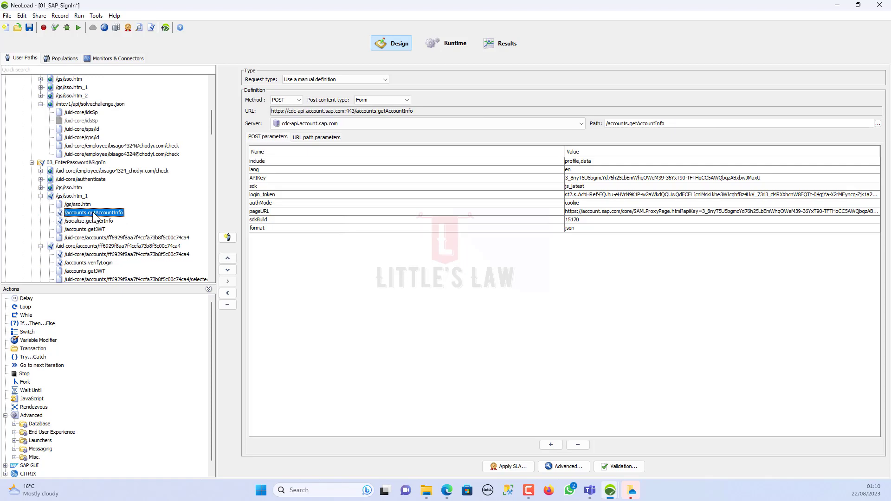
{"action": "right_click", "coordinate": [95, 215]}
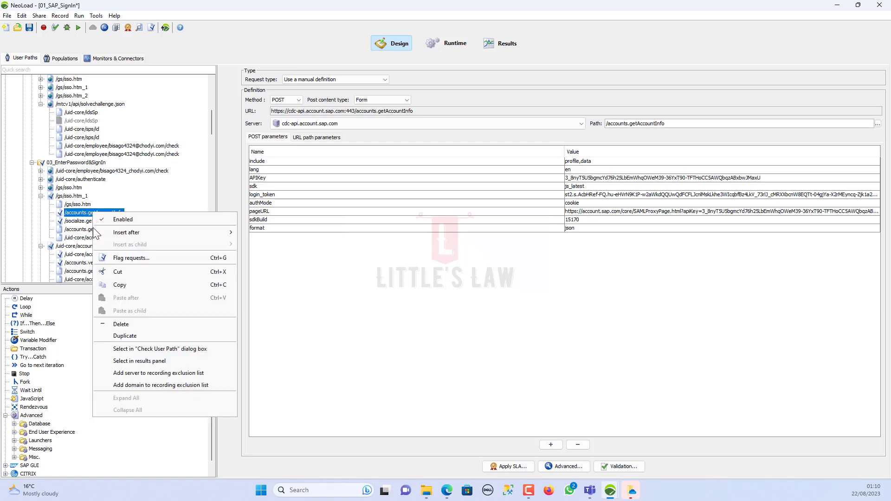
{"action": "left_click", "coordinate": [126, 346]}
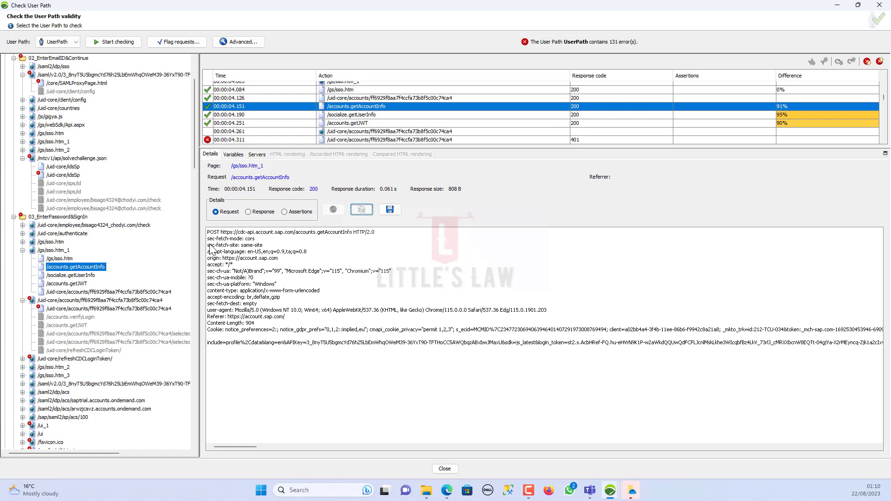
Compare the /accounts.getAccountInfo response from validation with the recorded response, examining the status and account data differences
{"action": "left_click", "coordinate": [256, 213]}
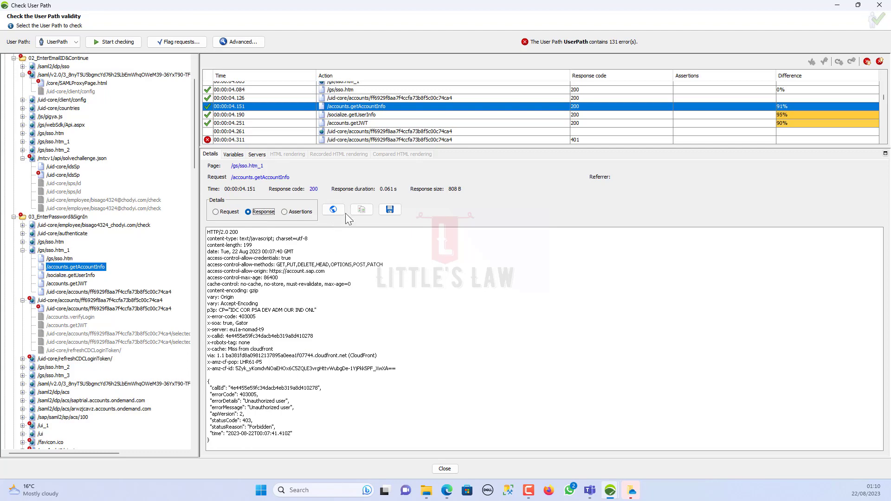
{"action": "left_click", "coordinate": [360, 210]}
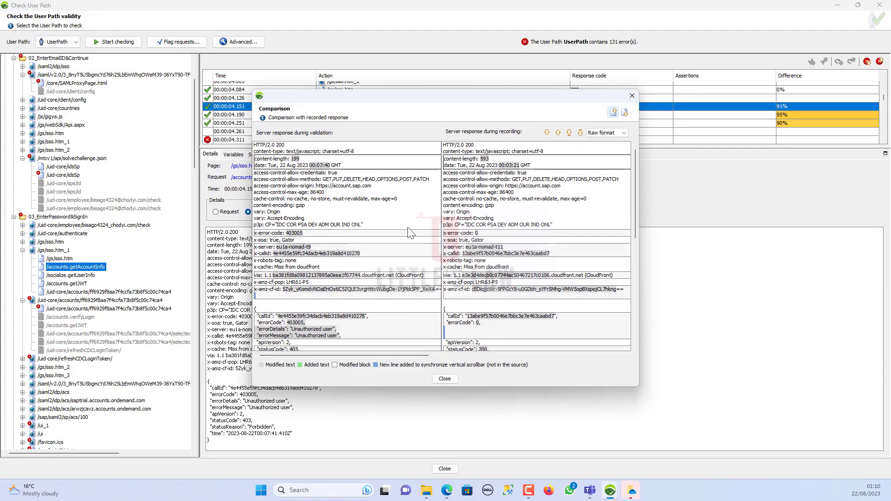
{"action": "scroll", "coordinate": [390, 251], "scroll_direction": "down", "scroll_amount": 1}
{"action": "scroll", "coordinate": [390, 251], "scroll_direction": "down", "scroll_amount": 6}
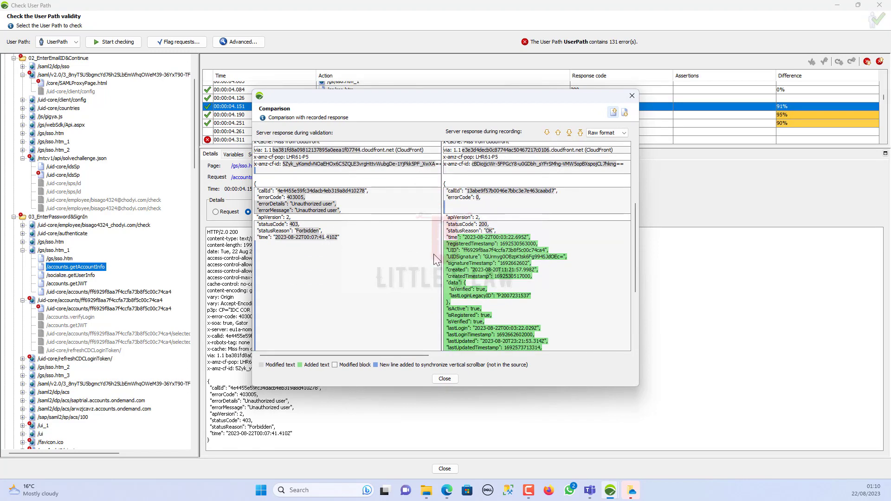
{"action": "left_click_drag", "start_coordinate": [462, 237], "coordinate": [500, 321]}
{"action": "scroll", "coordinate": [500, 320], "scroll_direction": "down", "scroll_amount": 3}
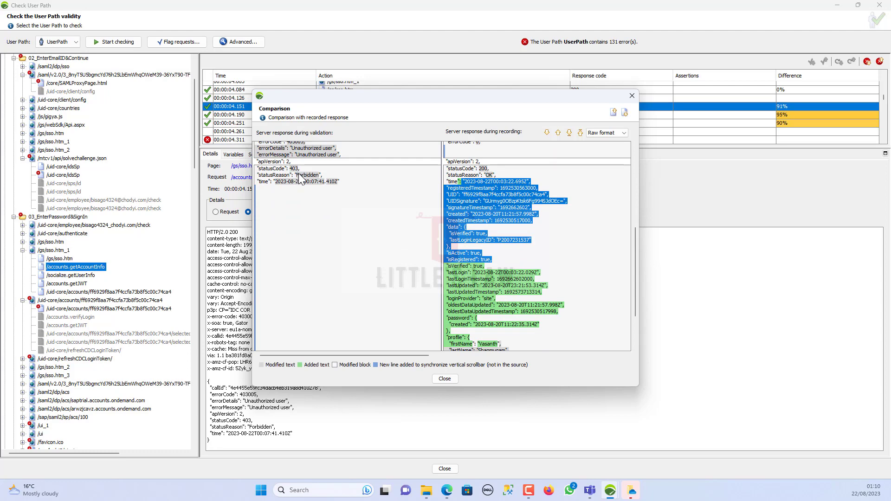
{"action": "left_click", "coordinate": [299, 178]}
{"action": "left_click_drag", "start_coordinate": [298, 175], "coordinate": [342, 202]}
{"action": "left_click", "coordinate": [336, 222]}
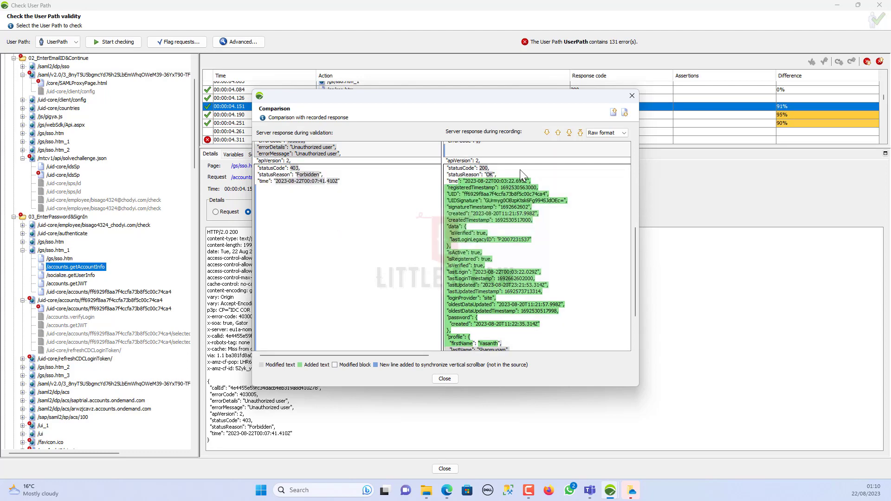
{"action": "left_click", "coordinate": [632, 96]}
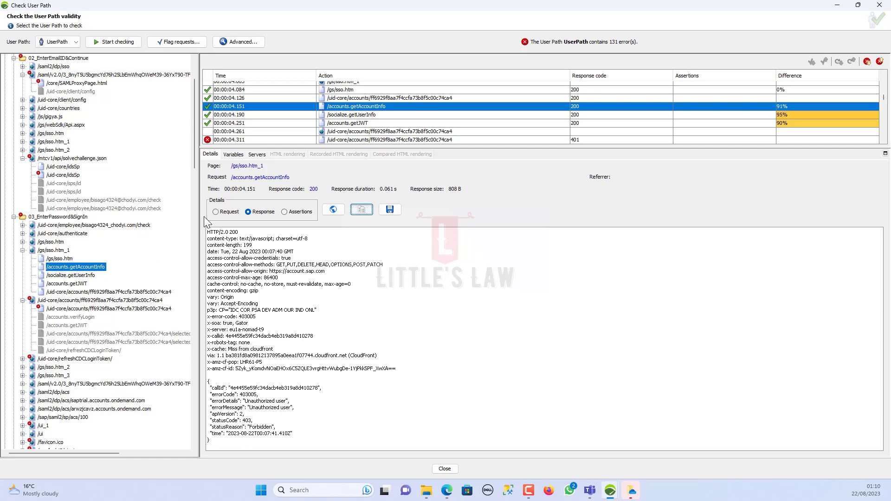
Compare the parameters and cookies of the /accounts.getAccountInfo validation request with those of the recorded request
{"action": "left_click", "coordinate": [222, 213]}
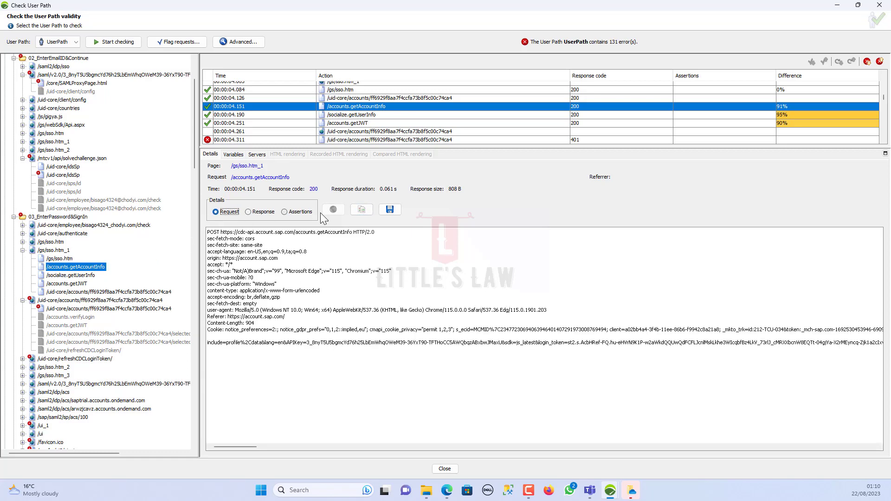
{"action": "left_click", "coordinate": [361, 211]}
{"action": "left_click", "coordinate": [319, 130]}
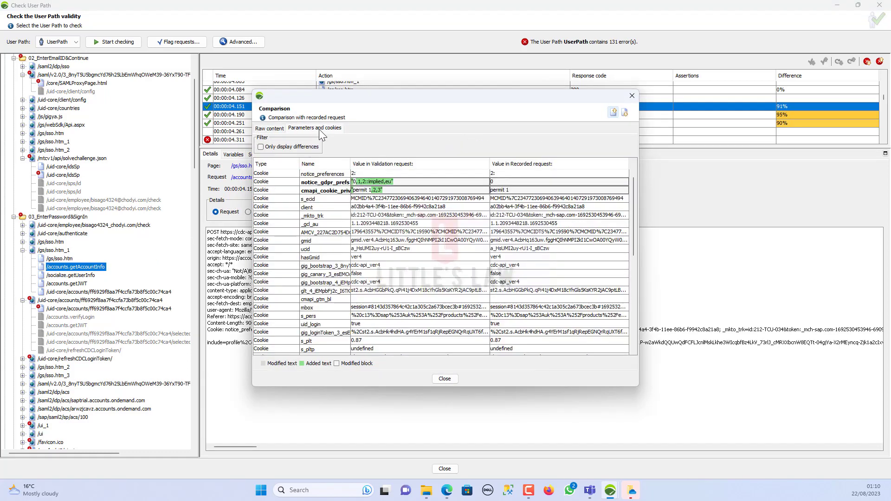
{"action": "scroll", "coordinate": [405, 268], "scroll_direction": "down", "scroll_amount": 8}
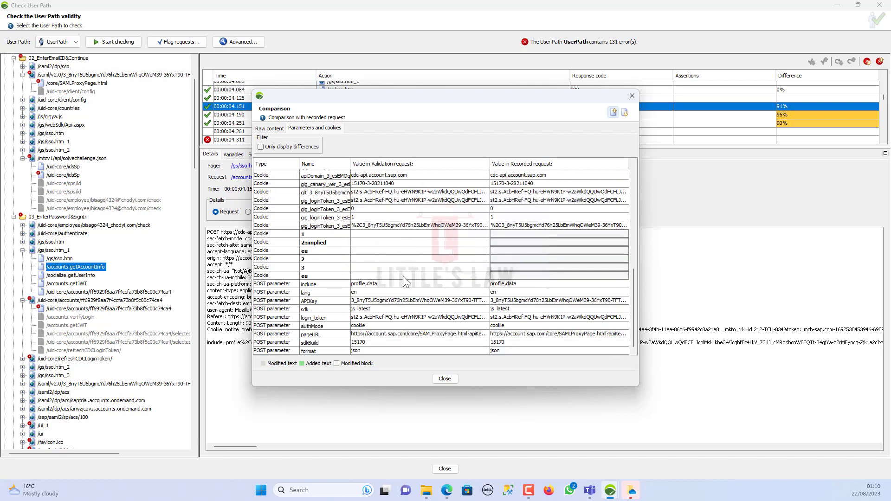
{"action": "left_click", "coordinate": [444, 379]}
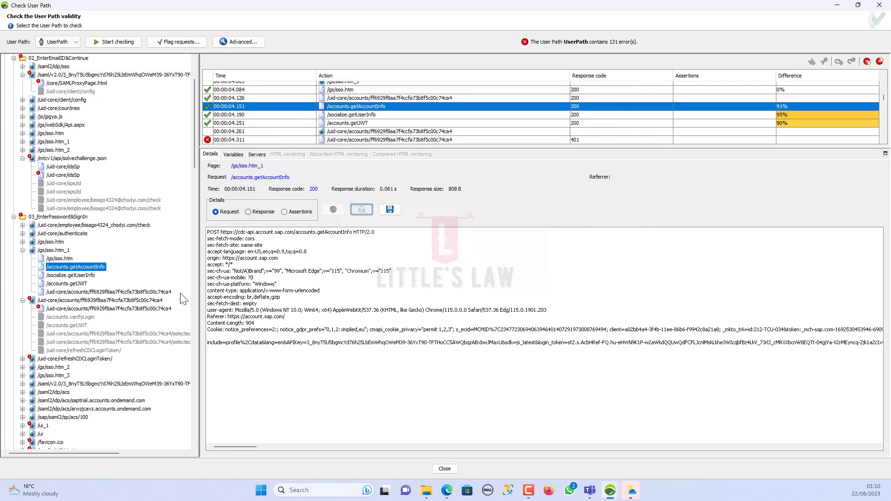
Locate the /accounts.getAccountInfo request in the design and copy the value of its APIKey parameter
{"action": "right_click", "coordinate": [86, 271]}
{"action": "left_click", "coordinate": [135, 274]}
{"action": "left_click", "coordinate": [606, 181]}
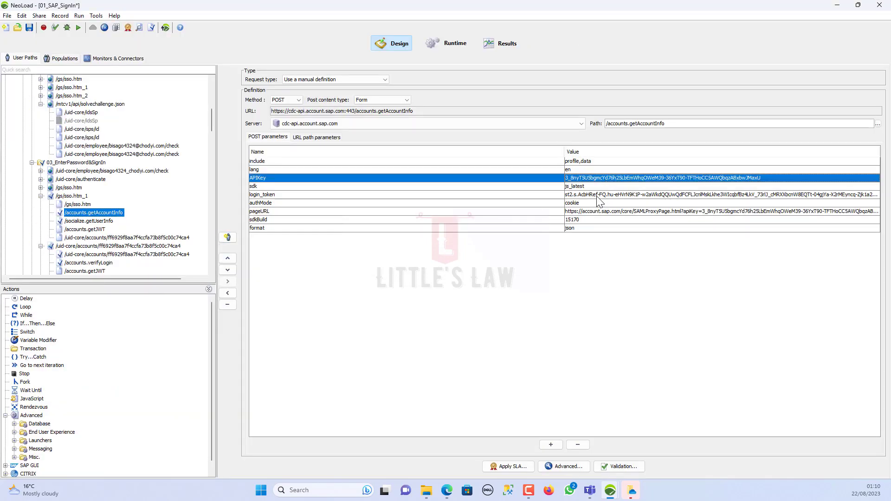
{"action": "left_click", "coordinate": [597, 194]}
{"action": "left_click", "coordinate": [596, 211]}
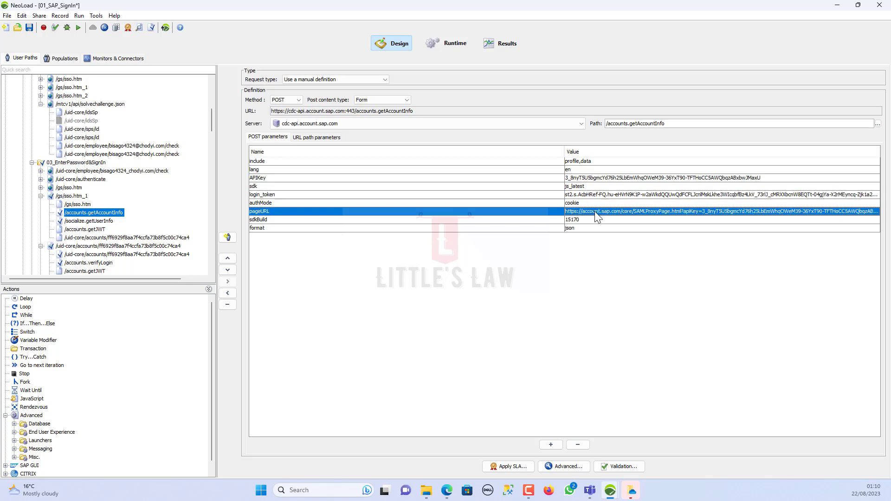
{"action": "double_click", "coordinate": [587, 178]}
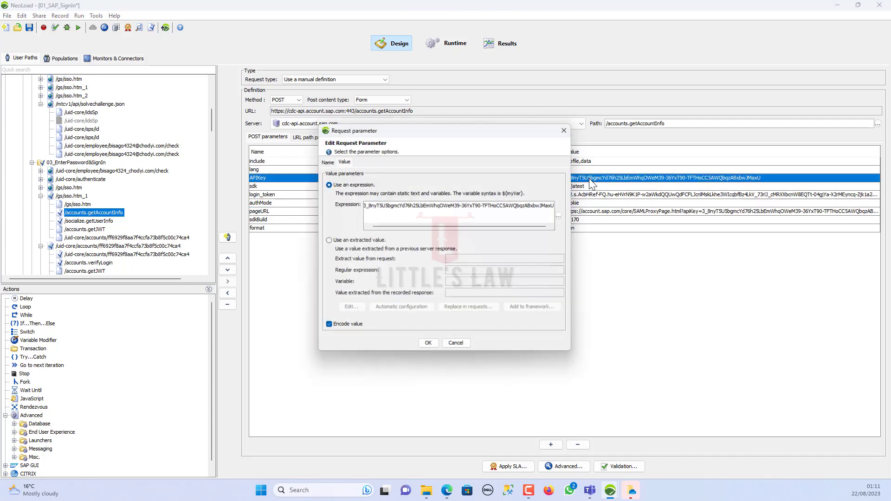
{"action": "triple_click", "coordinate": [479, 209]}
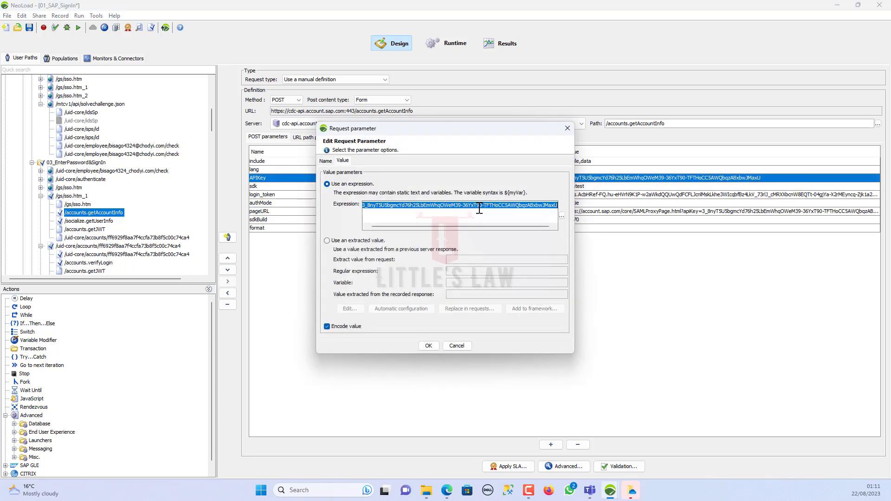
{"action": "left_click", "coordinate": [428, 346]}
Flag the requests whose recorded response contains the copied API key, replacing the account ID as search text
{"action": "left_click", "coordinate": [151, 28]}
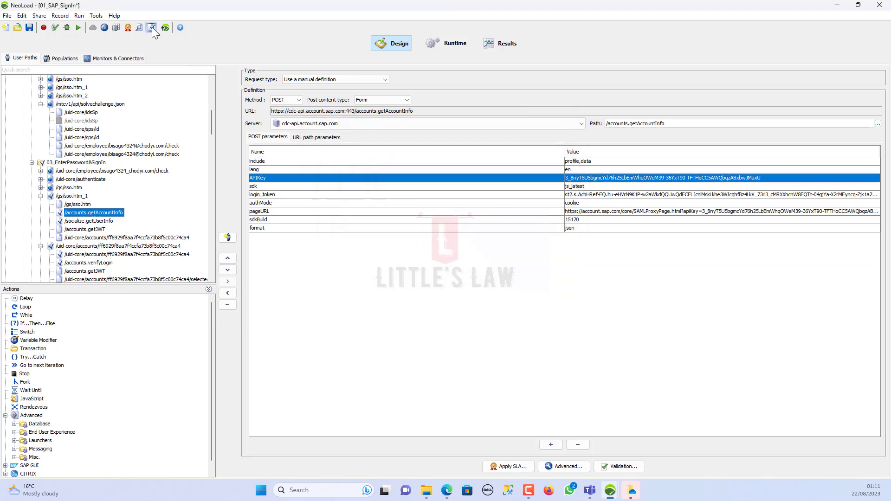
{"action": "left_click", "coordinate": [319, 170]}
{"action": "key", "text": "ctrl+a"}
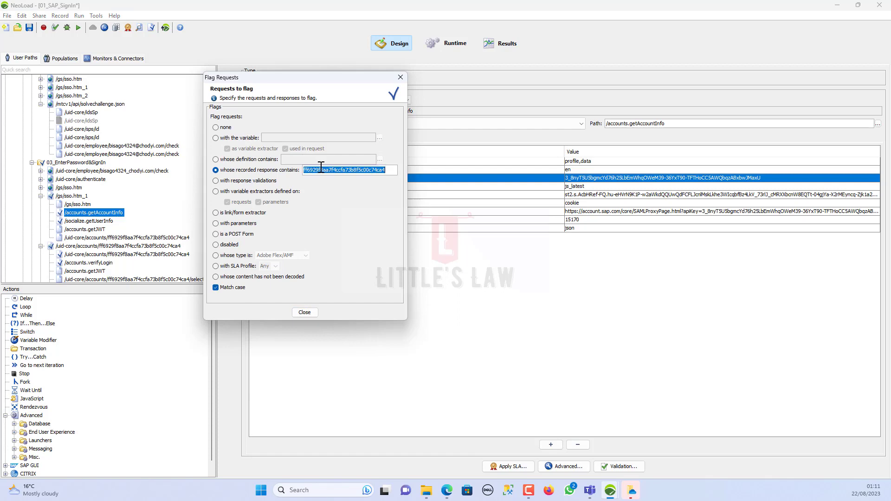
{"action": "key", "text": "ctrl+v"}
{"action": "left_click", "coordinate": [305, 313]}
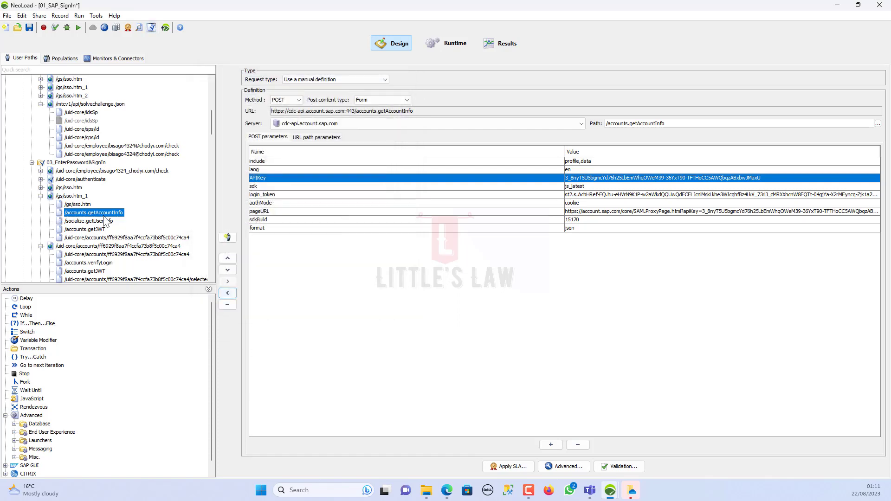
View the POST parameters and advanced request headers of the flagged /saml2/idp/sso request under 02_EnterEmailID&Continue
{"action": "scroll", "coordinate": [76, 236], "scroll_direction": "up", "scroll_amount": 10}
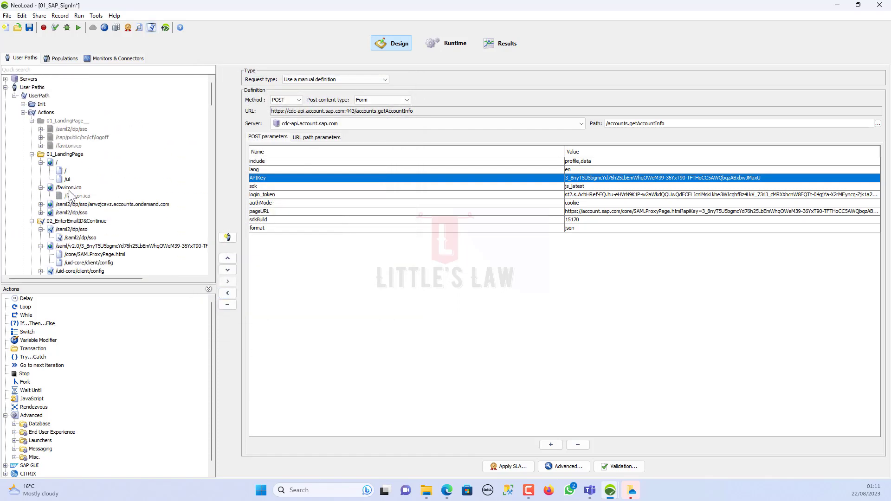
{"action": "left_click", "coordinate": [79, 238]}
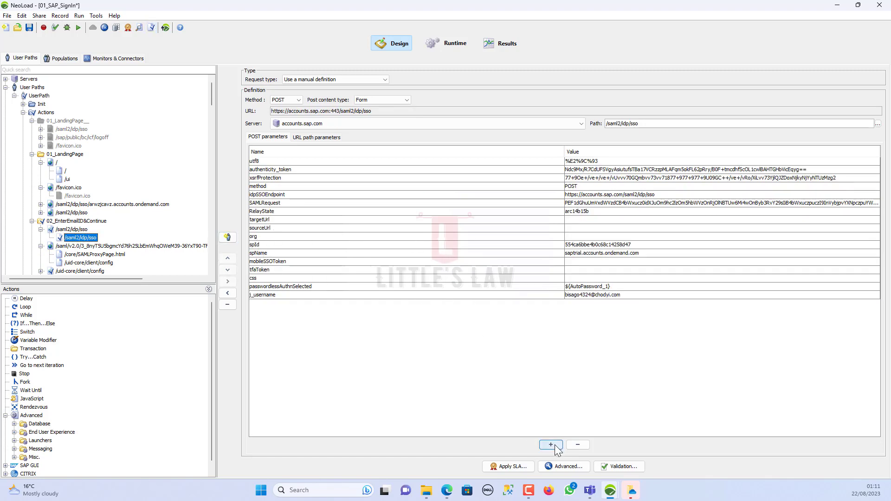
{"action": "left_click", "coordinate": [560, 466]}
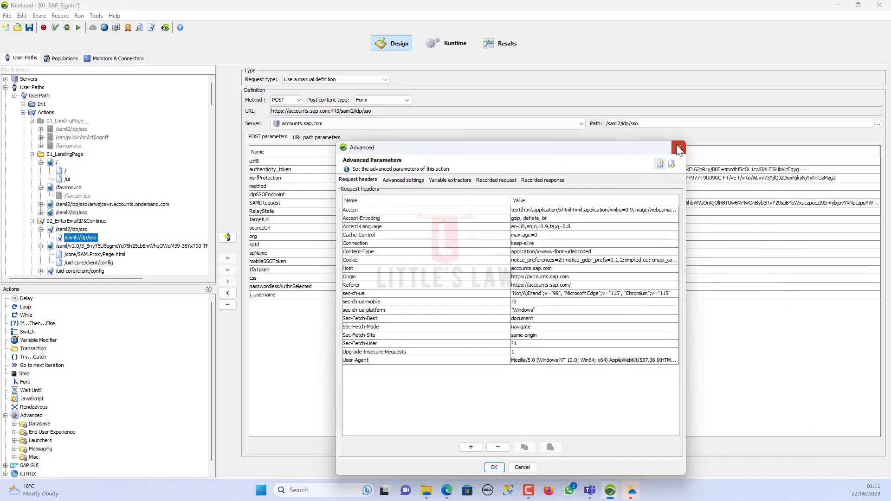
{"action": "left_click", "coordinate": [677, 147]}
Show the check result of the flagged /saml2/idp/sso request and examine its response content
{"action": "right_click", "coordinate": [81, 242]}
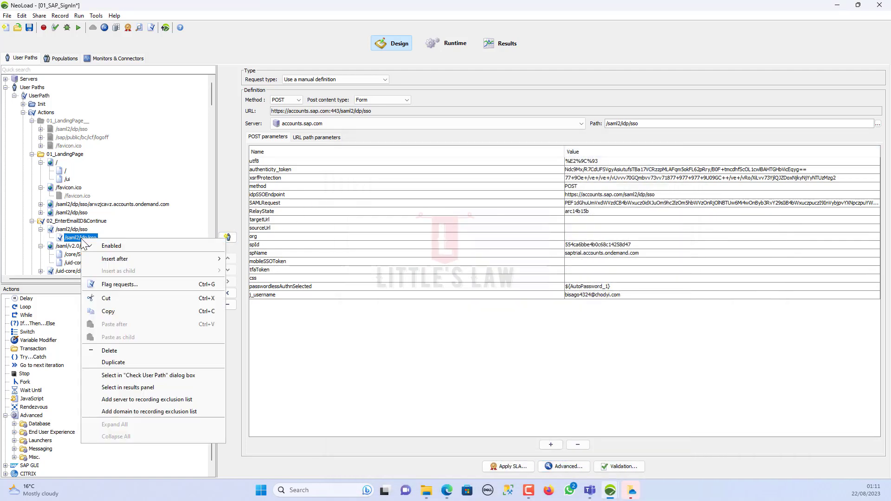
{"action": "left_click", "coordinate": [124, 372]}
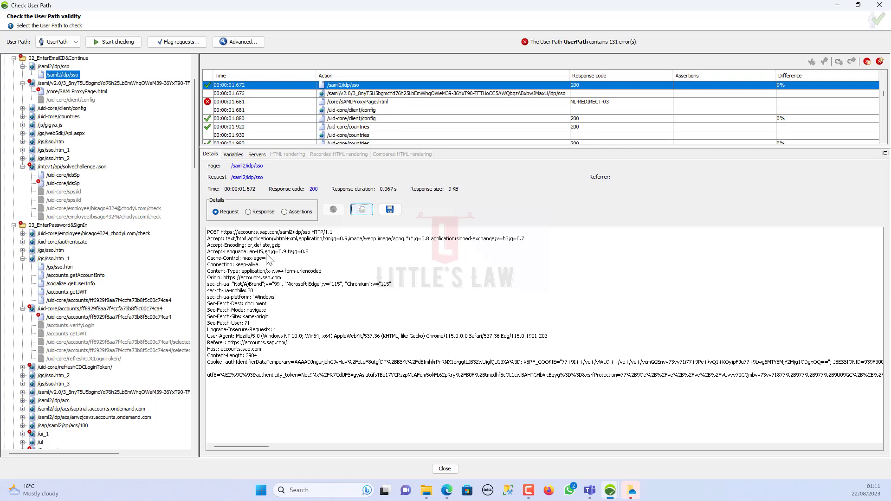
{"action": "left_click", "coordinate": [260, 212]}
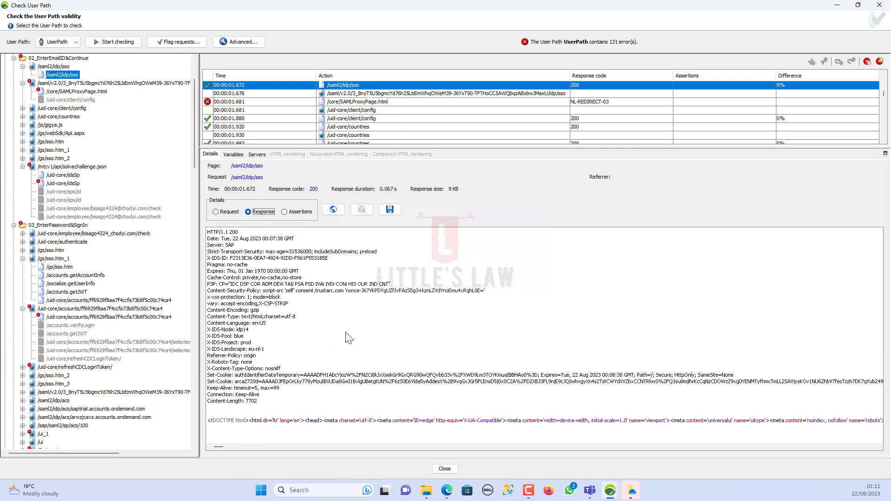
{"action": "scroll", "coordinate": [356, 348], "scroll_direction": "right", "scroll_amount": 10}
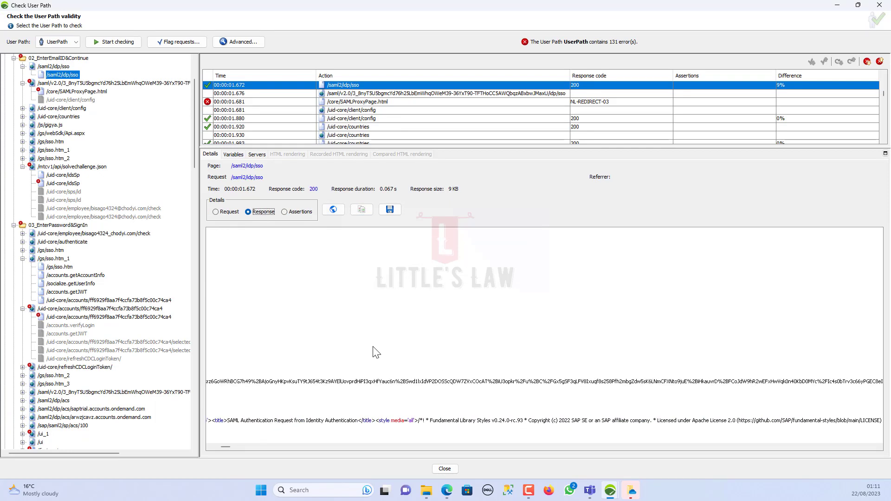
{"action": "scroll", "coordinate": [375, 352], "scroll_direction": "left", "scroll_amount": 5}
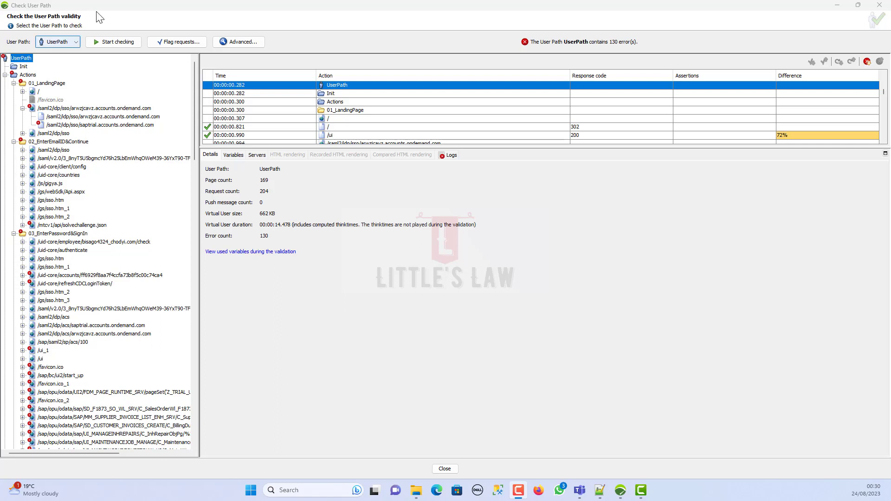
Examine the check results of the / and /ui requests under 01_LandingPage, including the request and response of /ui
{"action": "left_click", "coordinate": [23, 91]}
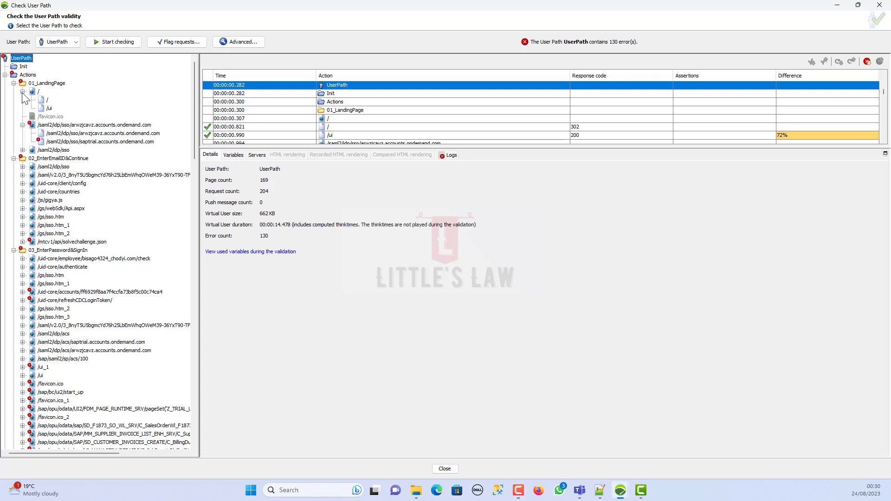
{"action": "left_click", "coordinate": [47, 100]}
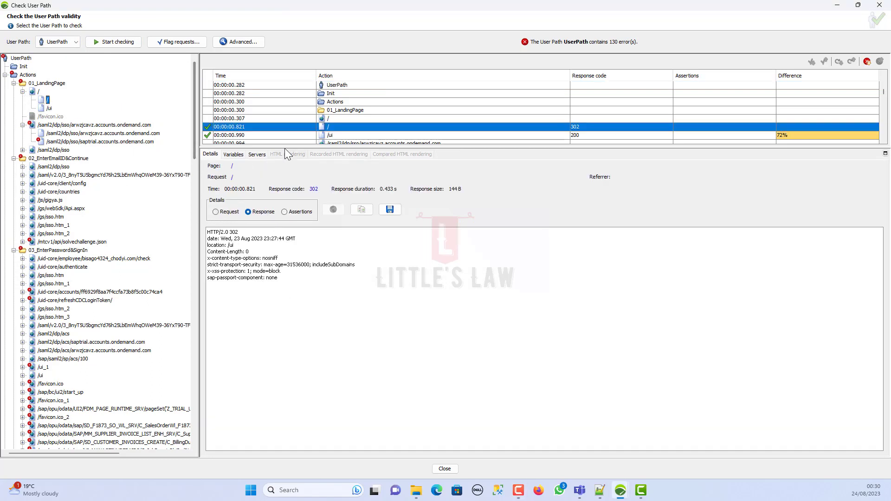
{"action": "left_click", "coordinate": [49, 109]}
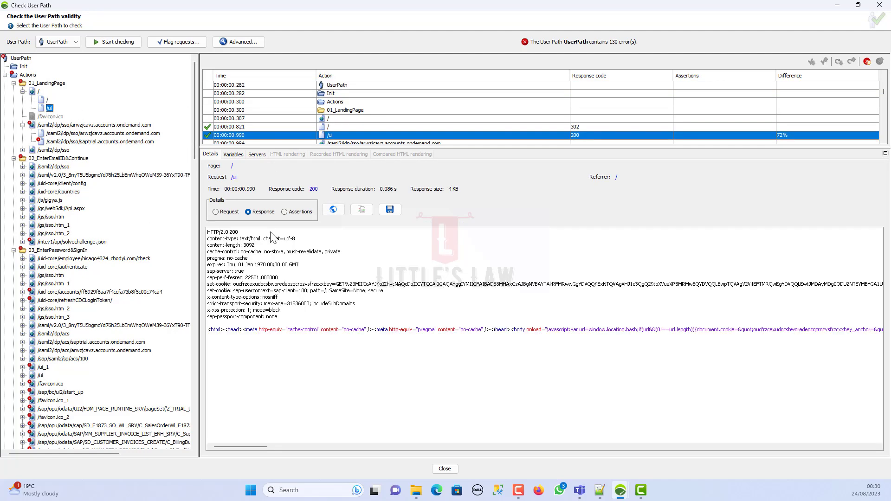
{"action": "left_click", "coordinate": [224, 212]}
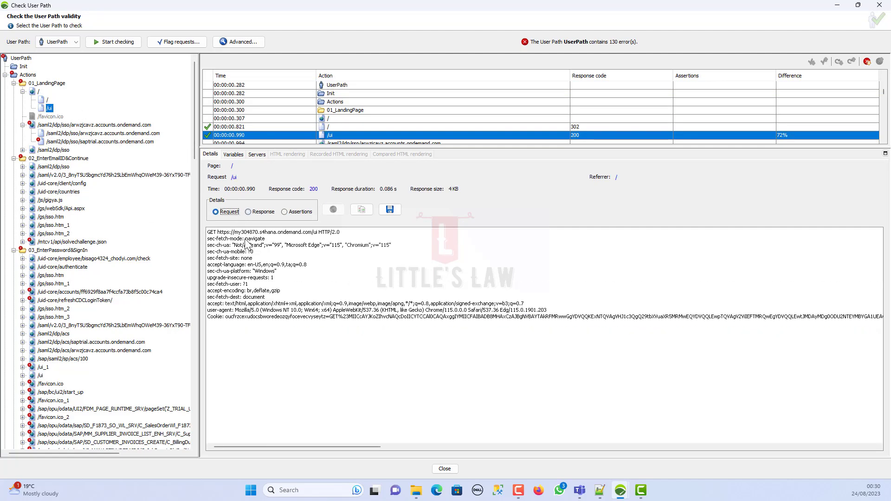
{"action": "left_click", "coordinate": [253, 212]}
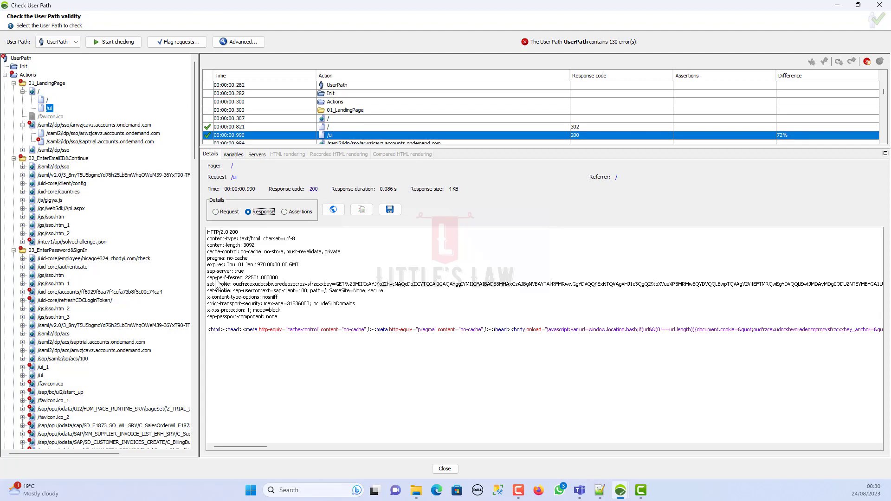
Compare the validation and recorded responses of /saml2/idp/sso/arwzjcavz.accounts.ondemand.com under 01_LandingPage, checking the HTTP status codes
{"action": "left_click", "coordinate": [72, 134]}
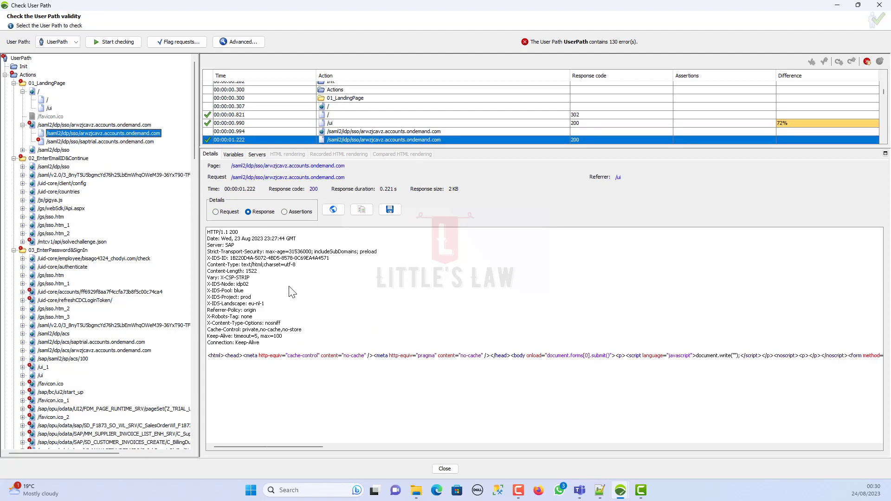
{"action": "left_click", "coordinate": [362, 209]}
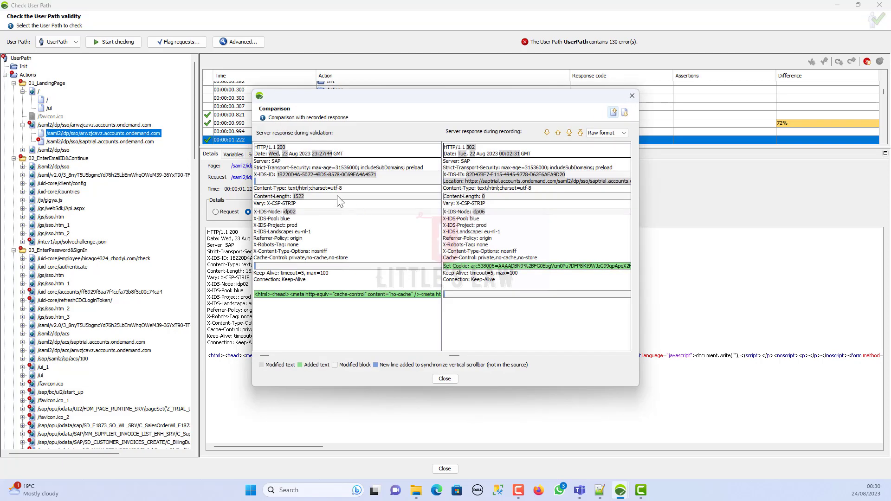
{"action": "double_click", "coordinate": [281, 147]}
{"action": "double_click", "coordinate": [468, 148]}
{"action": "left_click", "coordinate": [443, 379]}
Locate the /saml2/idp/sso/arwzjcavz.accounts.ondemand.com request in the design and view its POST parameters
{"action": "right_click", "coordinate": [117, 135]}
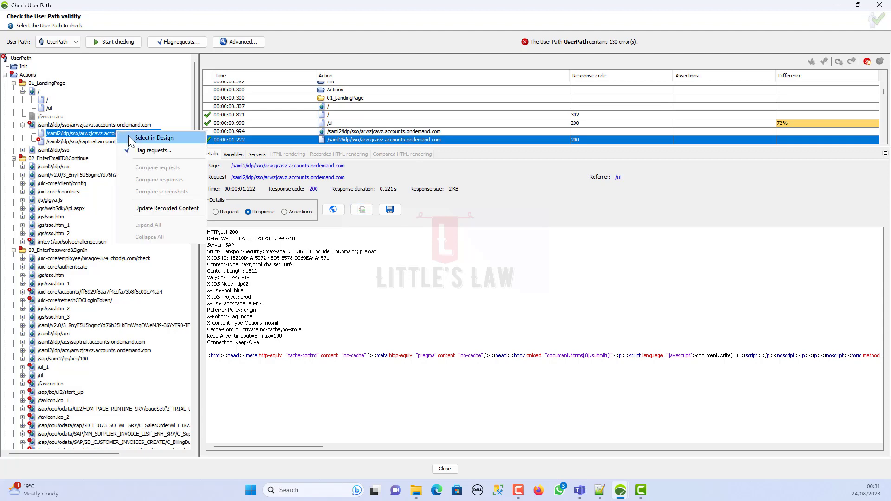
{"action": "left_click", "coordinate": [128, 136]}
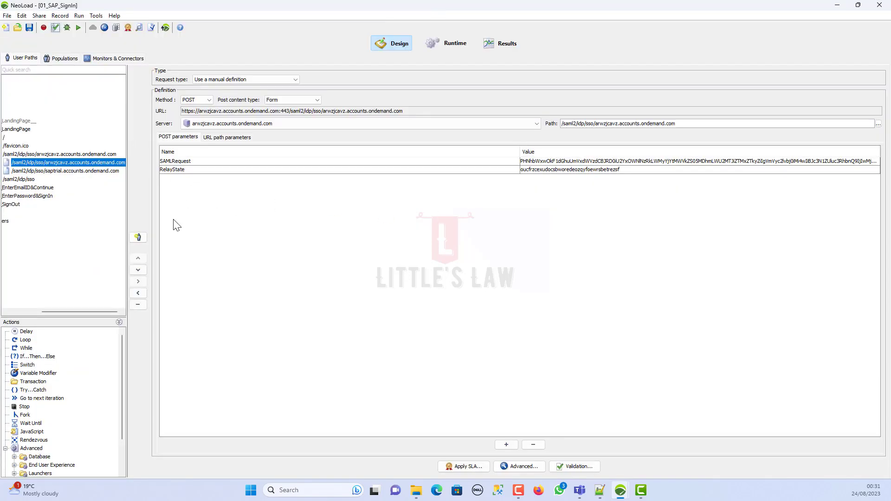
{"action": "mouse_move", "coordinate": [96, 310]}
{"action": "left_click_drag", "start_coordinate": [95, 310], "coordinate": [64, 311]}
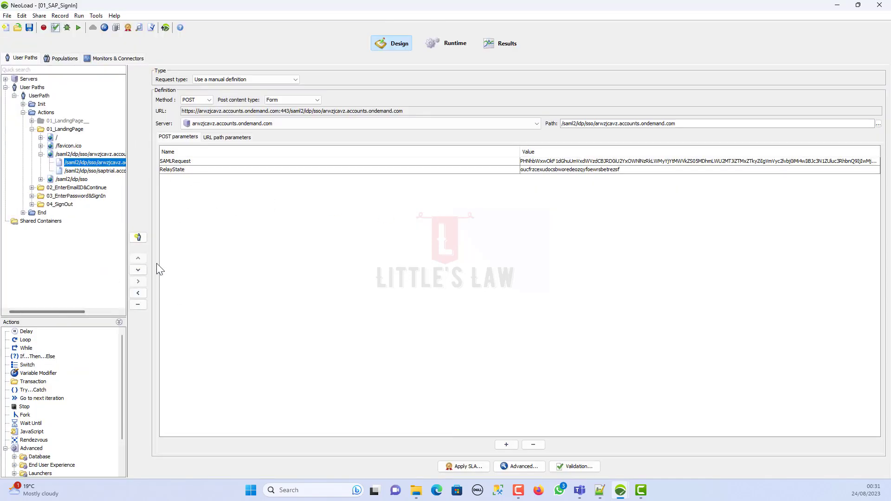
Flag the requests whose recorded response contains the SAMLRequest value of the /saml2/idp/sso/arwzjcavz.accounts.ondemand.com request
{"action": "left_click", "coordinate": [547, 162]}
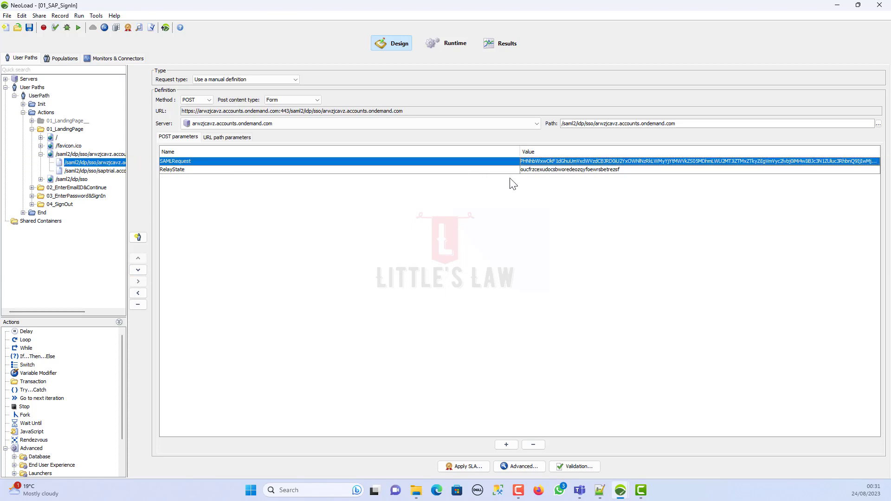
{"action": "double_click", "coordinate": [542, 161]}
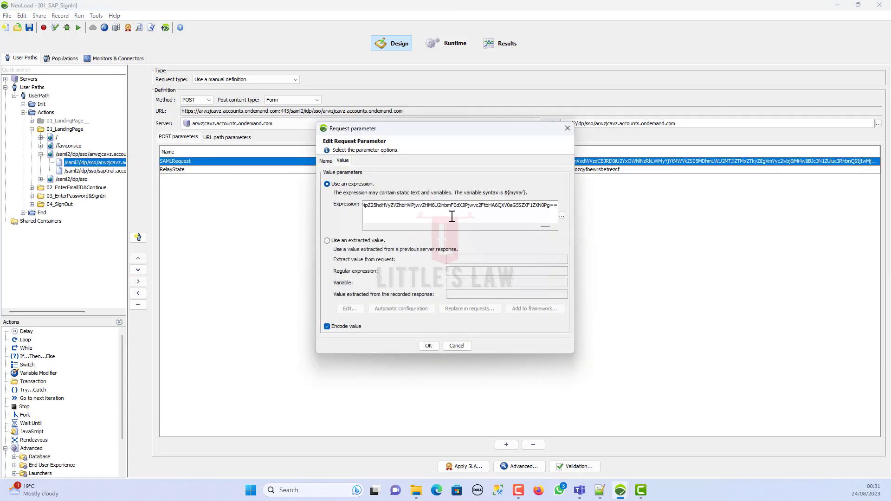
{"action": "left_click", "coordinate": [434, 349]}
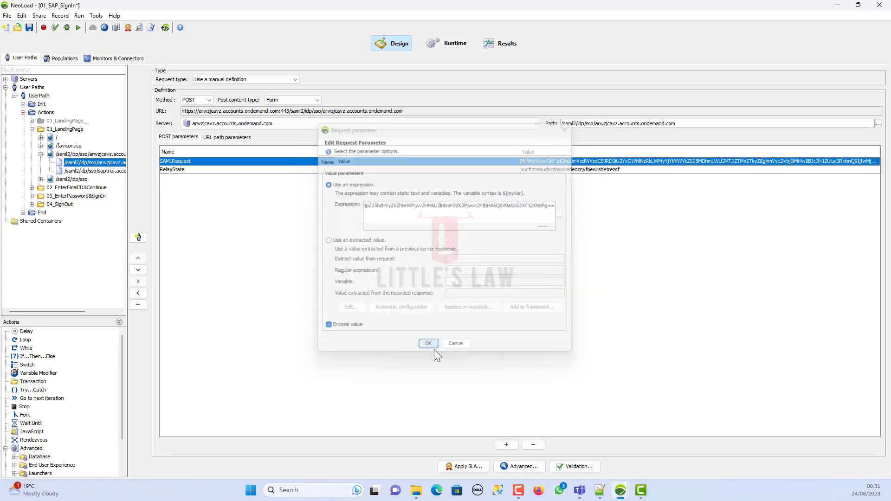
{"action": "left_click", "coordinate": [152, 28]}
{"action": "left_click", "coordinate": [77, 100]}
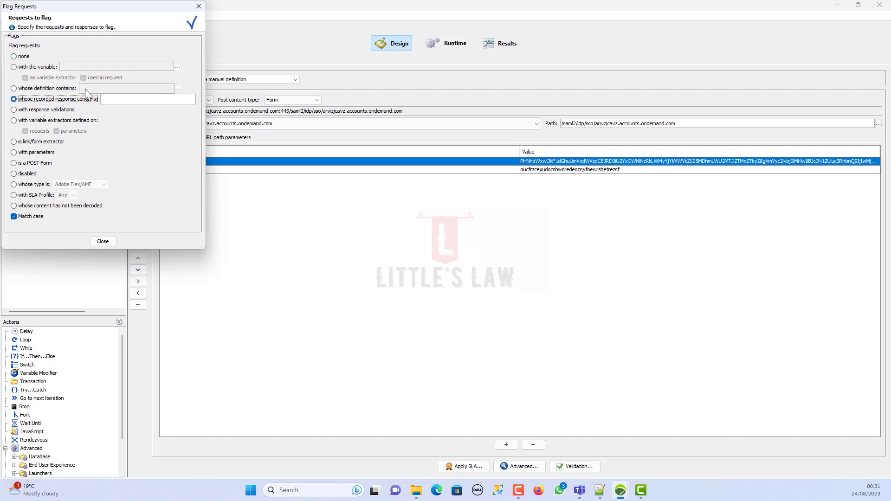
{"action": "left_click", "coordinate": [111, 100]}
{"action": "key", "text": "ctrl+v"}
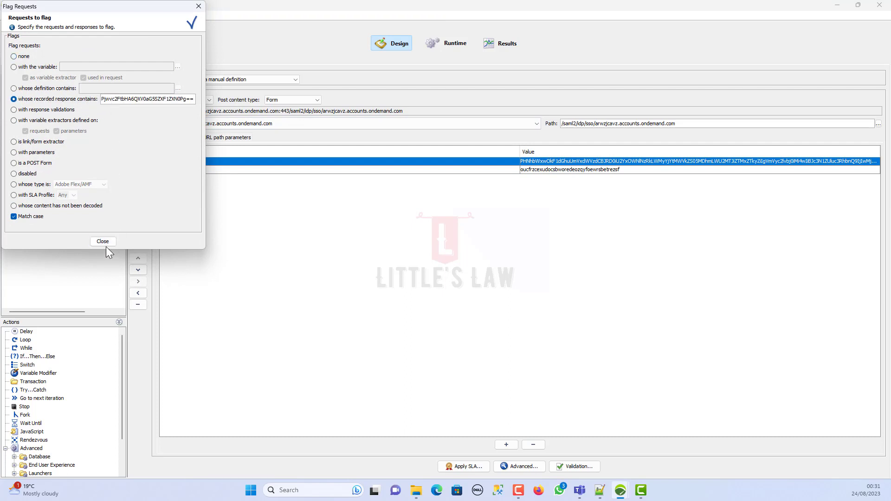
{"action": "left_click_drag", "start_coordinate": [111, 8], "coordinate": [386, 122]}
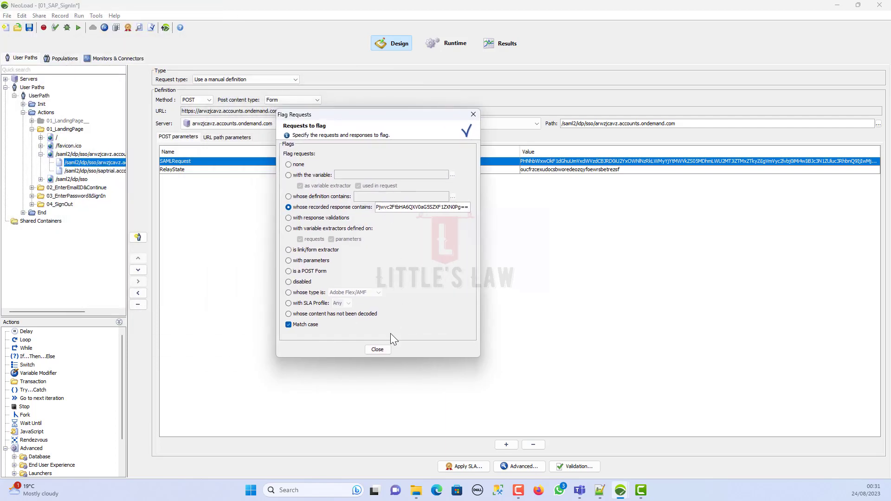
{"action": "left_click", "coordinate": [378, 351]}
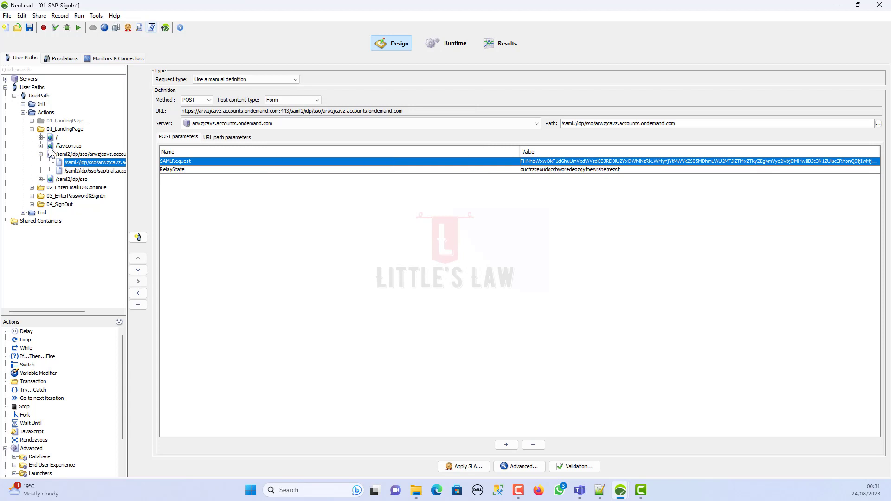
Change the /saml2/idp/sso/saptrial.accounts.ondemand.com request from following the redirect to "Use a manual definition" and save the project
{"action": "left_click", "coordinate": [94, 171]}
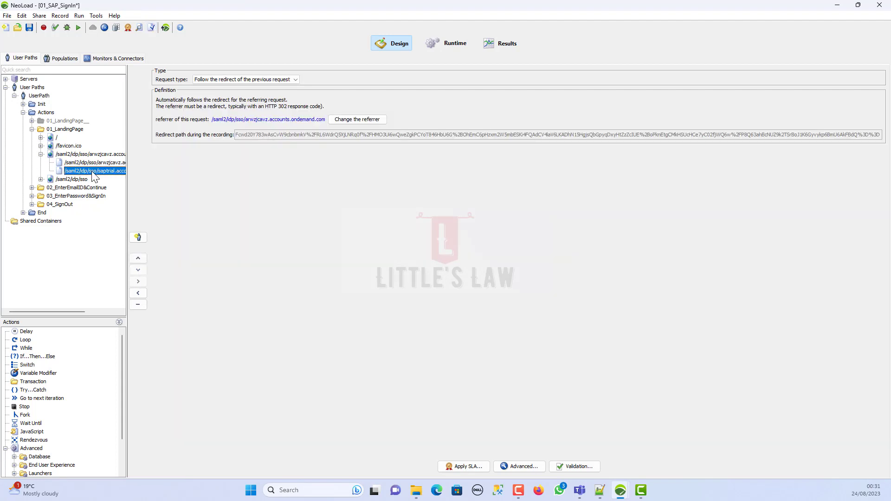
{"action": "left_click", "coordinate": [211, 80]}
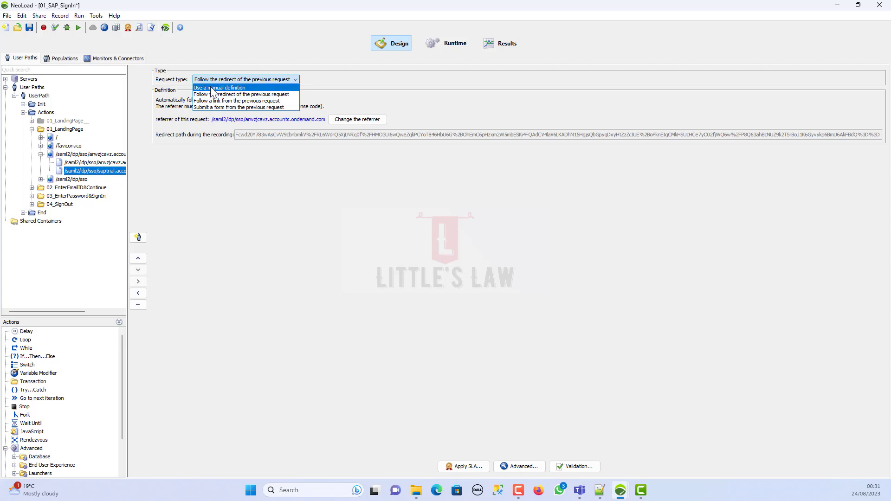
{"action": "left_click", "coordinate": [212, 88]}
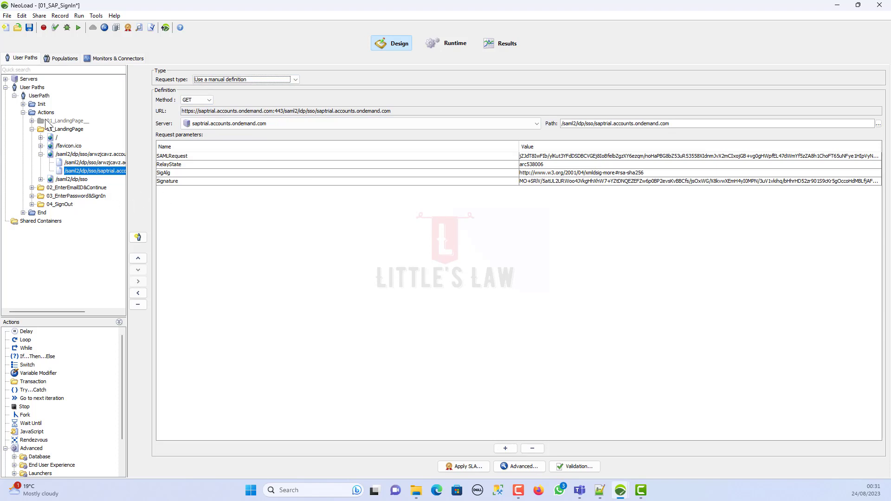
{"action": "left_click", "coordinate": [29, 27]}
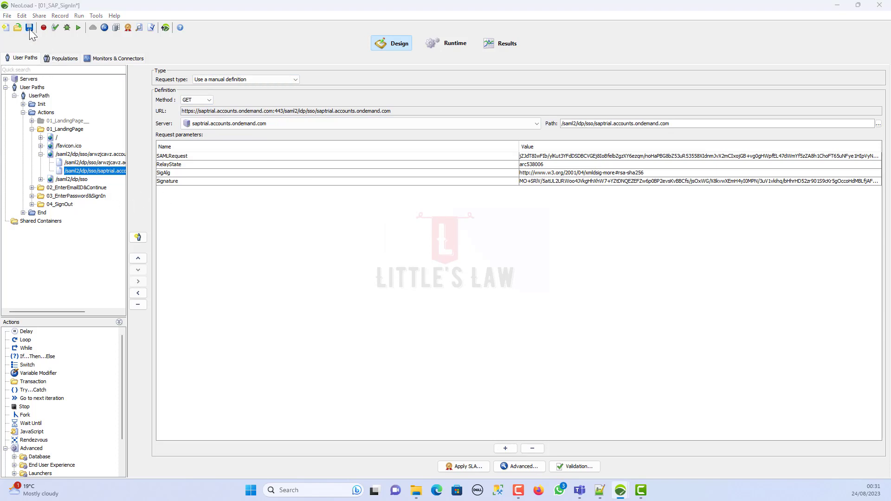
Show the saptrial request in the user path check results and run the check of UserPath again
{"action": "right_click", "coordinate": [84, 170]}
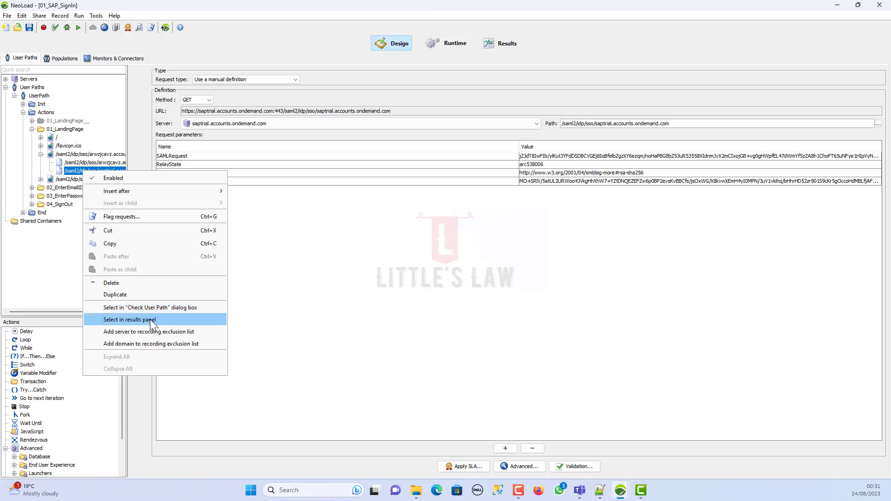
{"action": "left_click", "coordinate": [139, 310]}
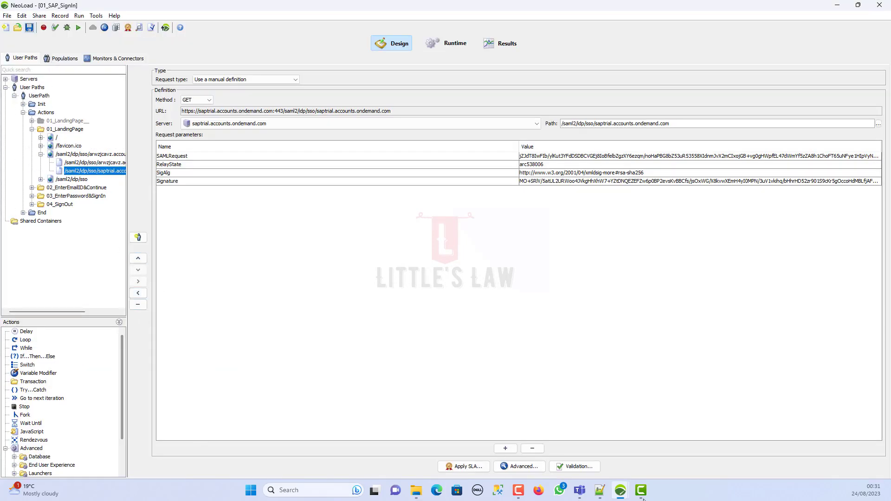
{"action": "mouse_move", "coordinate": [621, 490]}
{"action": "left_click", "coordinate": [640, 454]}
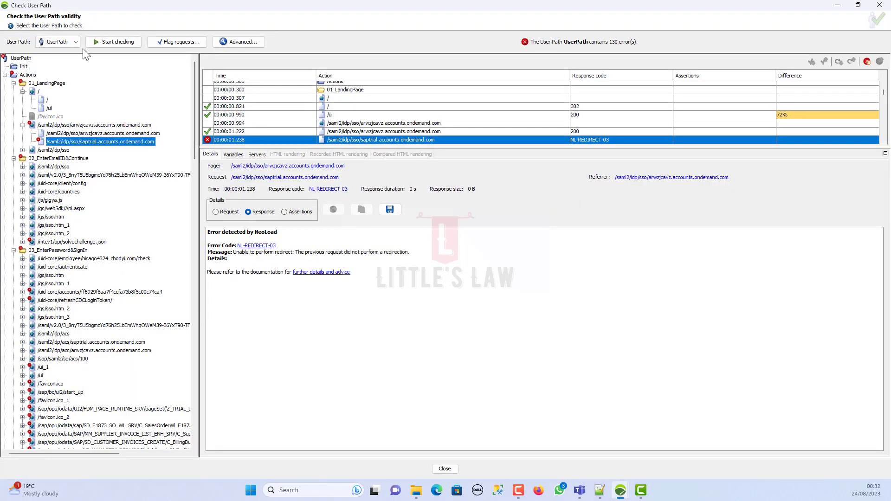
{"action": "left_click", "coordinate": [105, 41]}
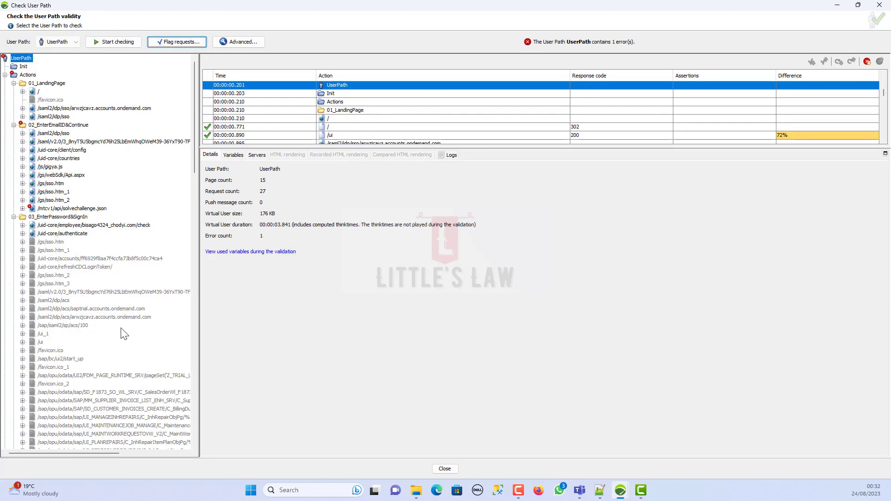
Examine the new check result of the /saml2/idp/sso/saptrial.accounts.ondemand.com request under 01_LandingPage
{"action": "left_click", "coordinate": [23, 116]}
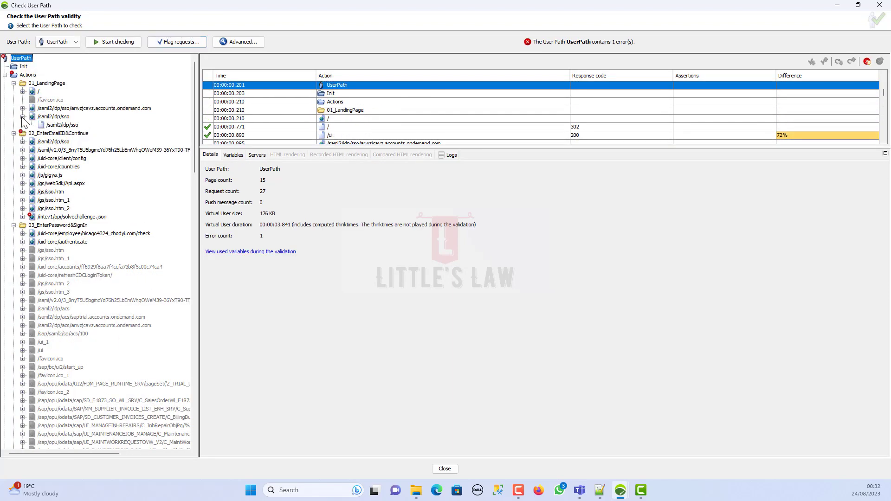
{"action": "left_click", "coordinate": [22, 117]}
{"action": "left_click", "coordinate": [23, 109]}
{"action": "left_click", "coordinate": [57, 124]}
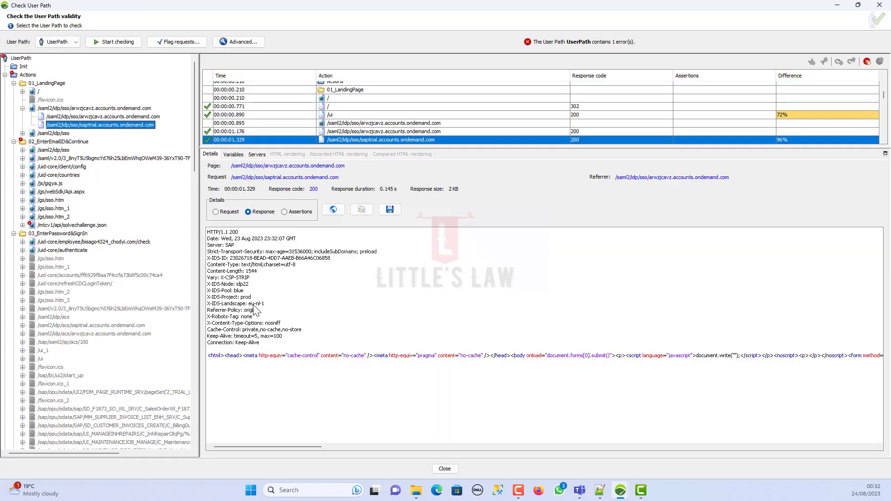
Compare the validation and recorded responses of the /saml2/idp/sso request under 01_LandingPage
{"action": "left_click", "coordinate": [22, 133]}
{"action": "left_click", "coordinate": [55, 141]}
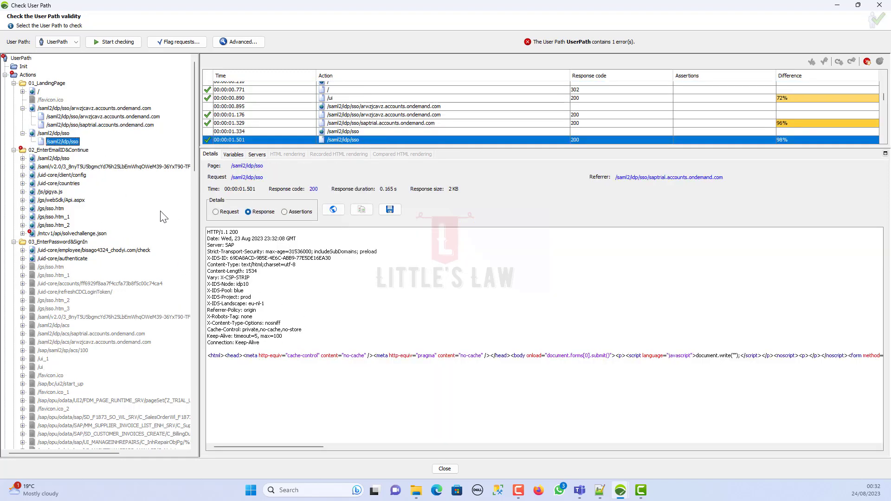
{"action": "left_click", "coordinate": [362, 209]}
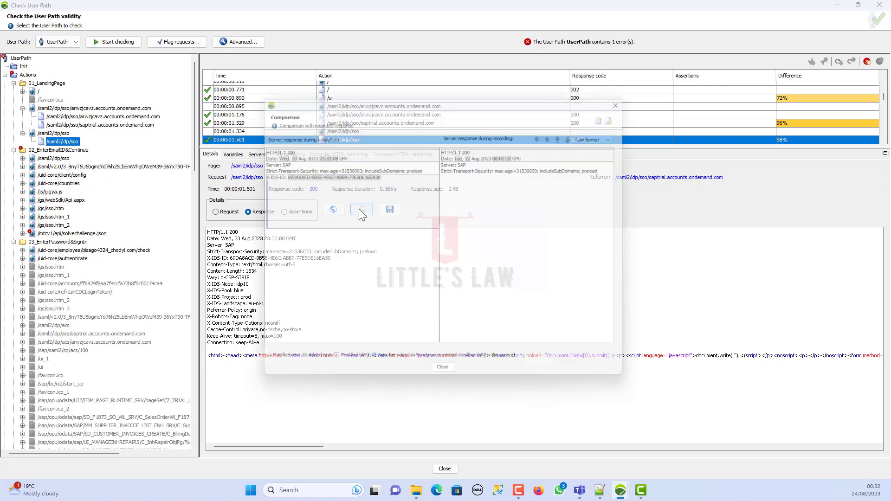
{"action": "scroll", "coordinate": [367, 288], "scroll_direction": "down", "scroll_amount": 1}
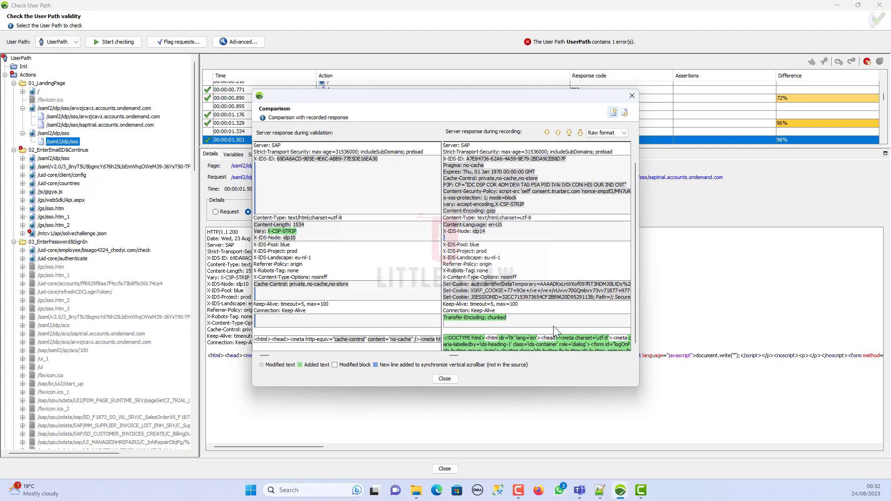
{"action": "left_click", "coordinate": [443, 379]}
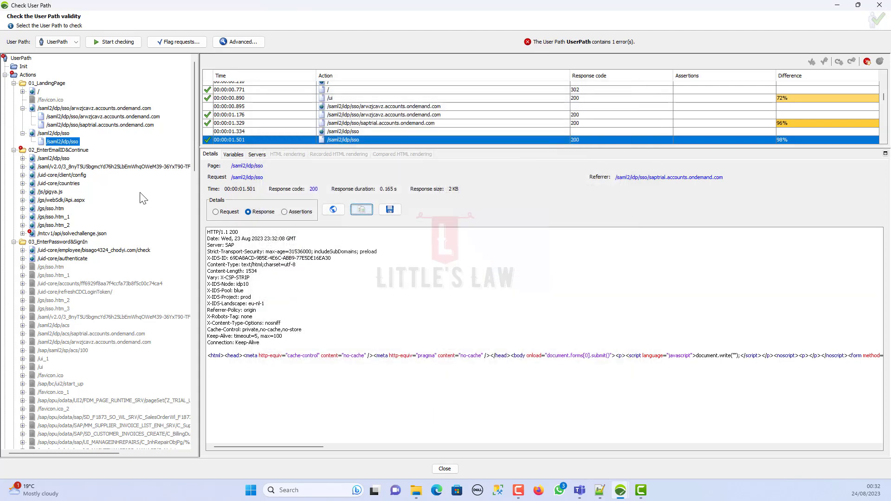
Open the /saml2/idp/sso request in the design and flag the requests whose recorded response contains its authenticity_token value
{"action": "right_click", "coordinate": [65, 143]}
{"action": "left_click", "coordinate": [79, 151]}
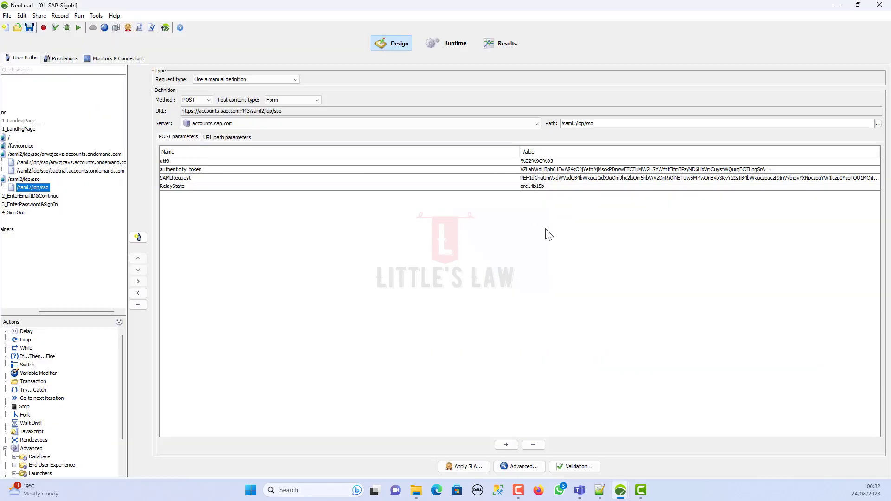
{"action": "double_click", "coordinate": [558, 169]}
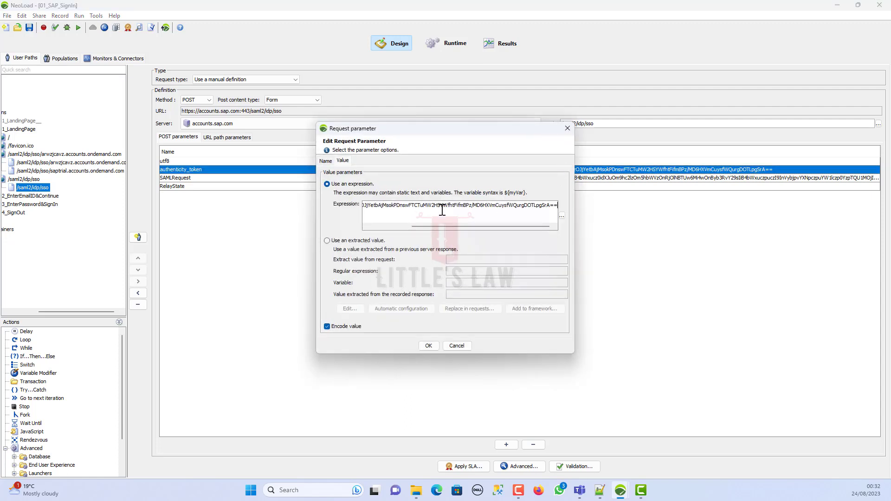
{"action": "triple_click", "coordinate": [442, 210]}
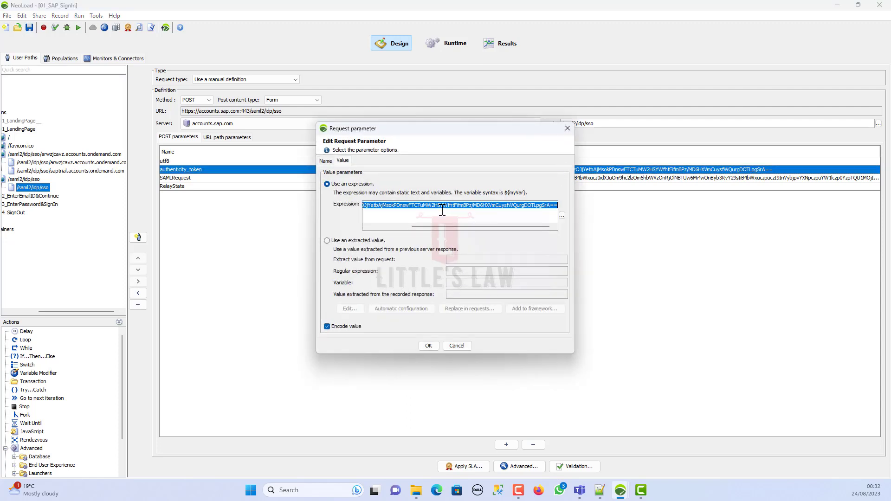
{"action": "left_click", "coordinate": [428, 346]}
{"action": "left_click", "coordinate": [151, 27]}
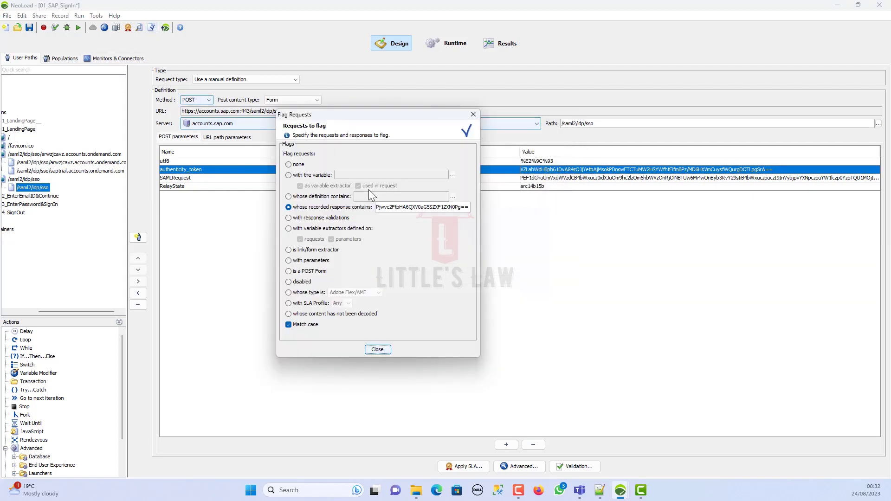
{"action": "triple_click", "coordinate": [394, 209]}
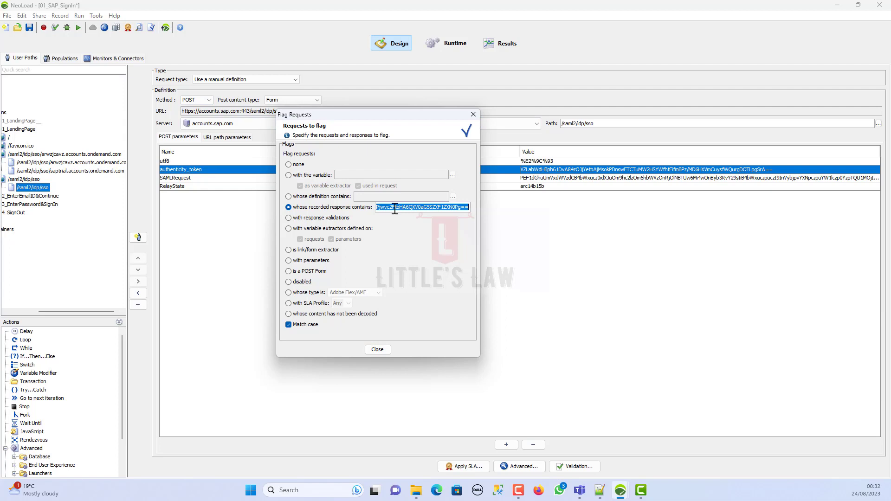
{"action": "key", "text": "ctrl+v"}
{"action": "left_click", "coordinate": [378, 350]}
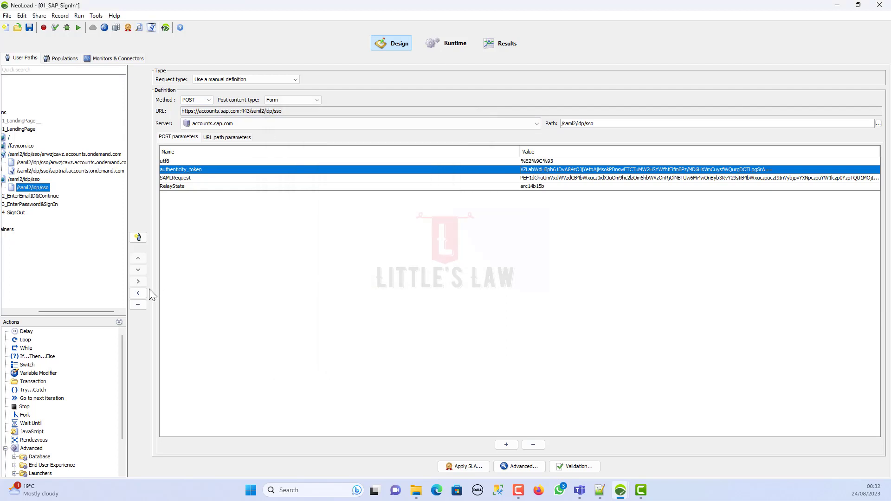
Add a new variable extractor to the flagged /saml2/idp/sso/saptrial.accounts.ondemand.com request
{"action": "left_click_drag", "start_coordinate": [90, 313], "coordinate": [60, 311]}
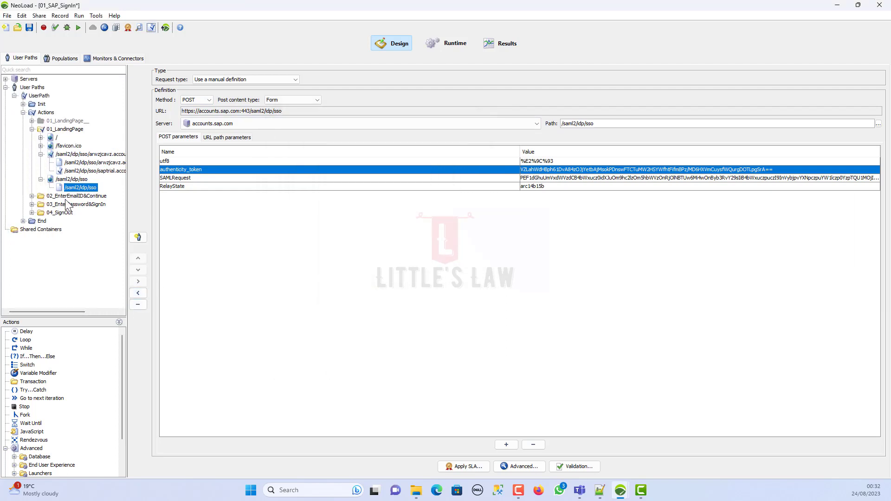
{"action": "left_click", "coordinate": [78, 172]}
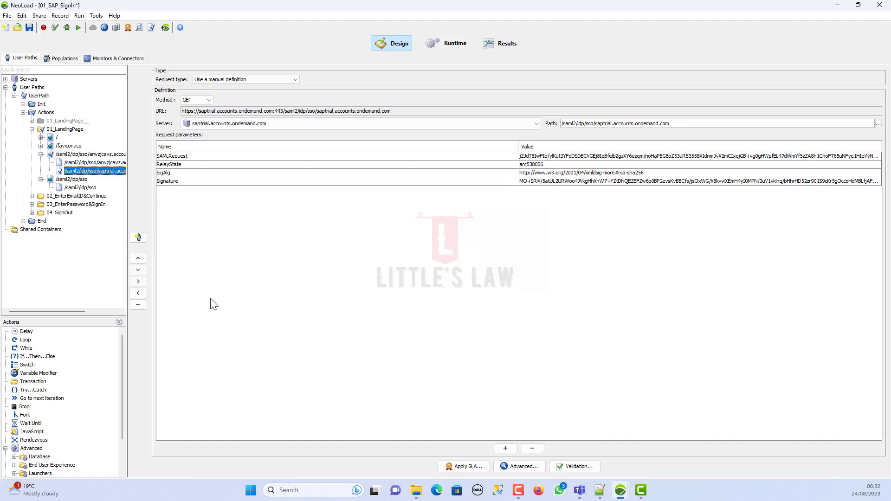
{"action": "left_click", "coordinate": [519, 467]}
{"action": "left_click_drag", "start_coordinate": [528, 331], "coordinate": [407, 130]}
{"action": "left_click", "coordinate": [441, 166]}
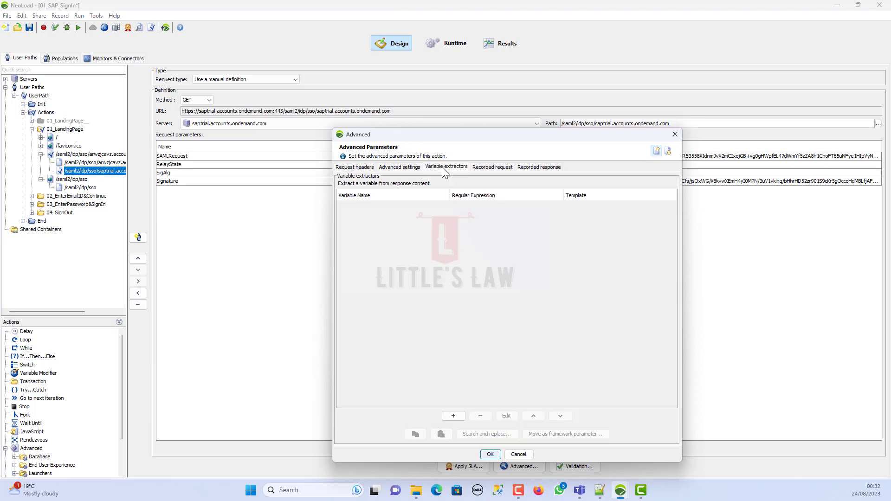
{"action": "left_click", "coordinate": [458, 414]}
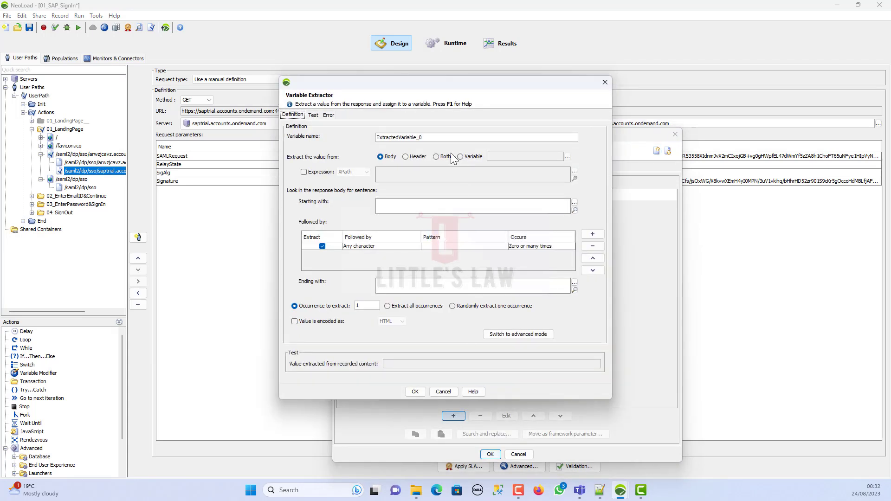
Set the extractor to use both body and header, locate the authenticity_token value in the recorded response, and pick <input type="hidden" name="authenticity_token" value=" as starting text
{"action": "left_click_drag", "start_coordinate": [446, 138], "coordinate": [339, 128]}
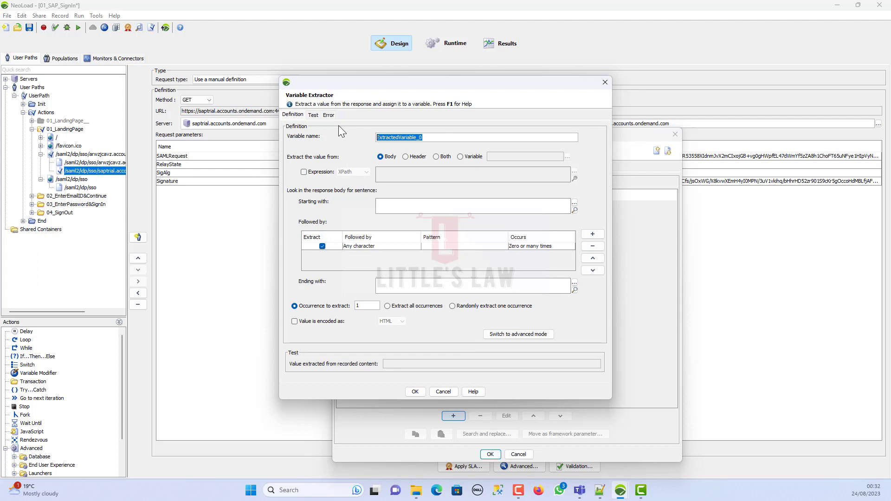
{"action": "left_click", "coordinate": [437, 157]}
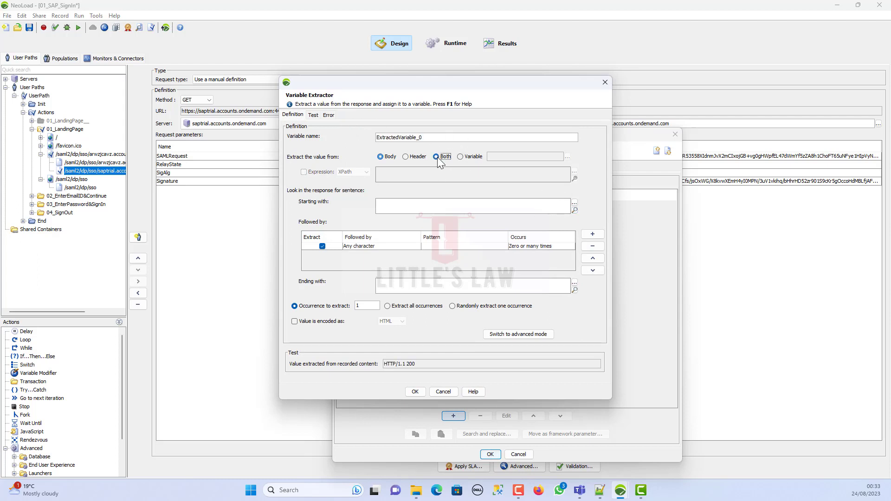
{"action": "left_click", "coordinate": [575, 211]}
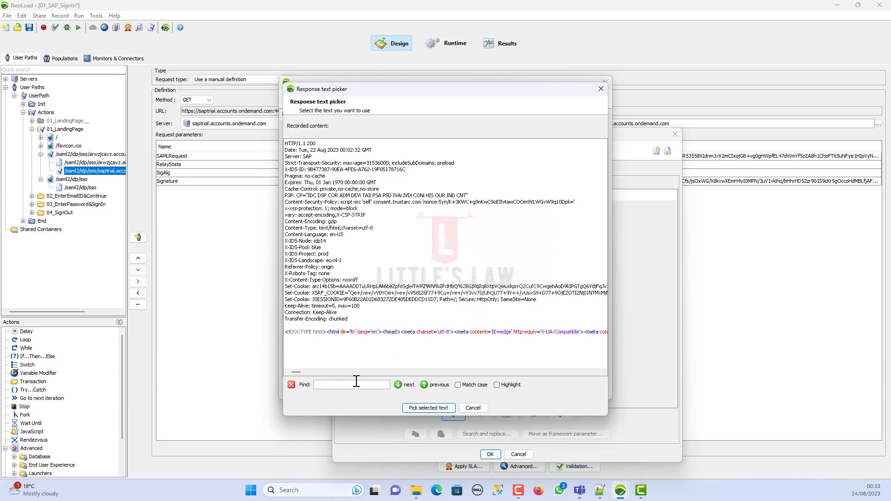
{"action": "left_click", "coordinate": [357, 384]}
{"action": "key", "text": "ctrl+v"}
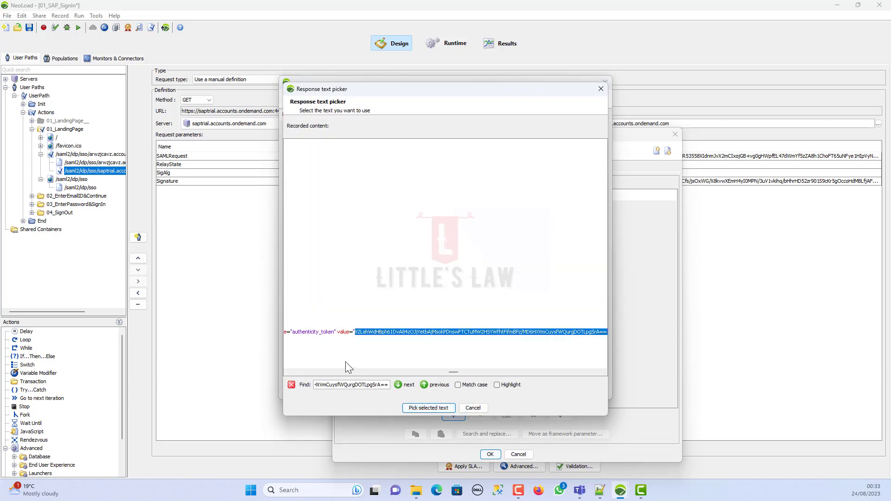
{"action": "left_click_drag", "start_coordinate": [454, 372], "coordinate": [450, 373]}
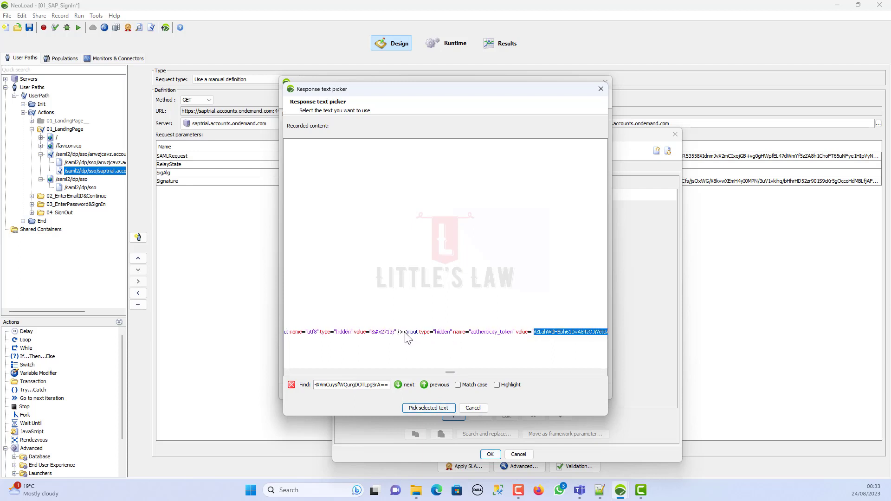
{"action": "left_click_drag", "start_coordinate": [404, 336], "coordinate": [534, 339]}
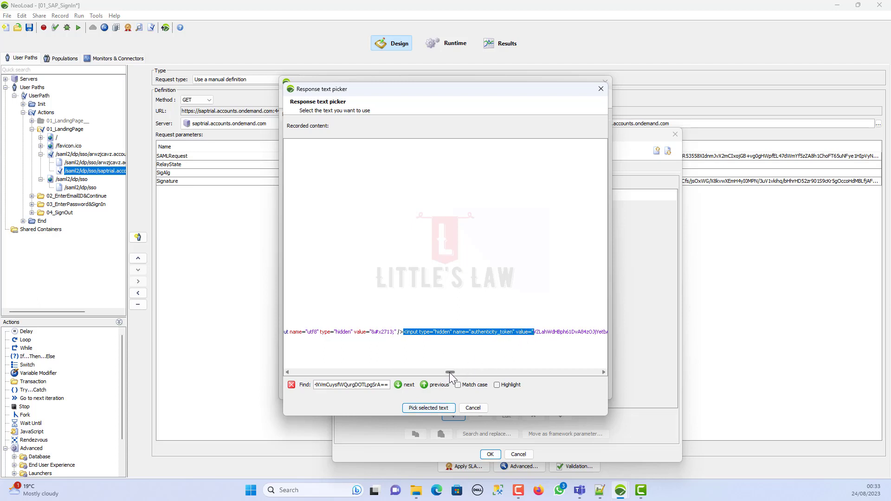
{"action": "mouse_move", "coordinate": [448, 373]}
{"action": "left_mouse_down"}
{"action": "mouse_move", "coordinate": [463, 374]}
{"action": "mouse_move", "coordinate": [455, 375]}
{"action": "left_mouse_up"}
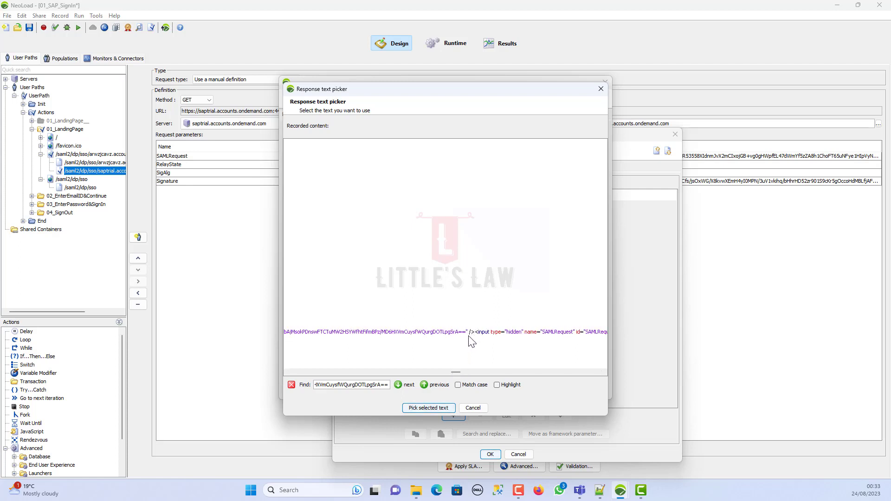
{"action": "left_click", "coordinate": [429, 408]}
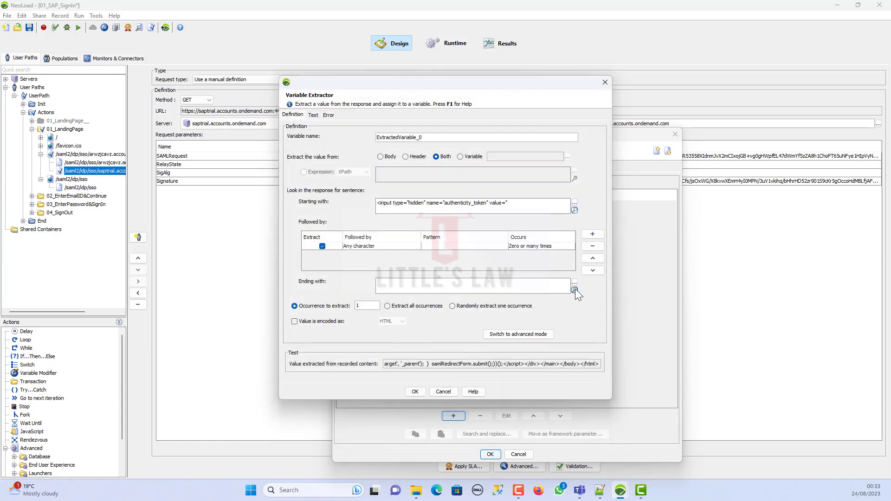
Pick " /> from the recorded response as the extractor's ending text and name the variable authenticitytoken
{"action": "left_click", "coordinate": [575, 290]}
{"action": "left_click_drag", "start_coordinate": [466, 342], "coordinate": [472, 336]}
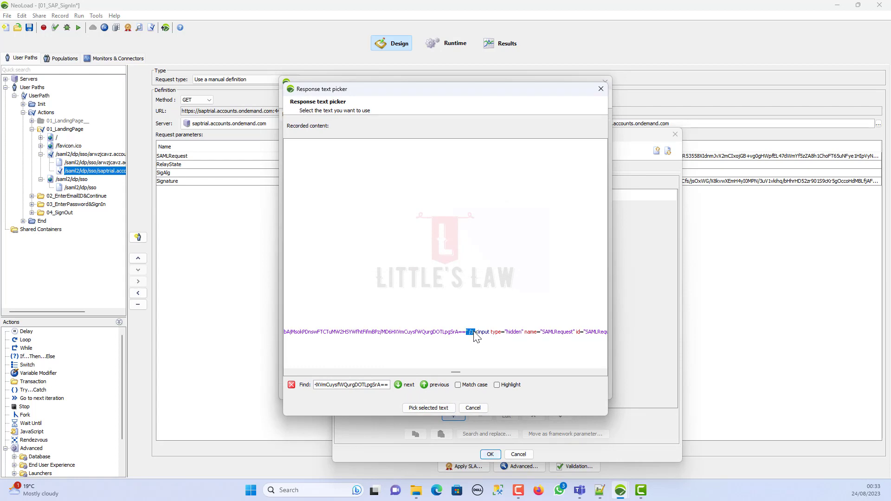
{"action": "left_click", "coordinate": [428, 408]}
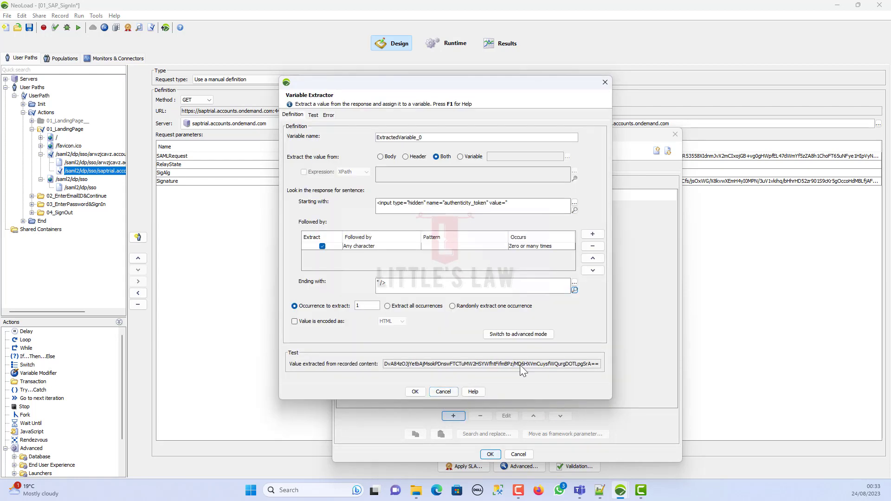
{"action": "double_click", "coordinate": [433, 139]}
{"action": "type", "text": "authenticitytoken"}
{"action": "left_click", "coordinate": [415, 392]}
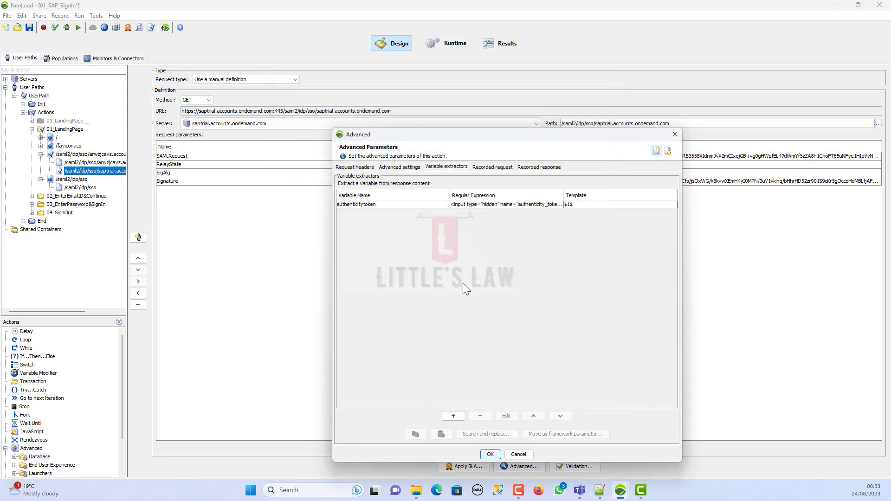
Replace all instances of the recorded token with ${authenticitytoken} and check the authenticity_token parameter of the /saml2/idp/sso request under 01_LandingPage
{"action": "left_click", "coordinate": [480, 205]}
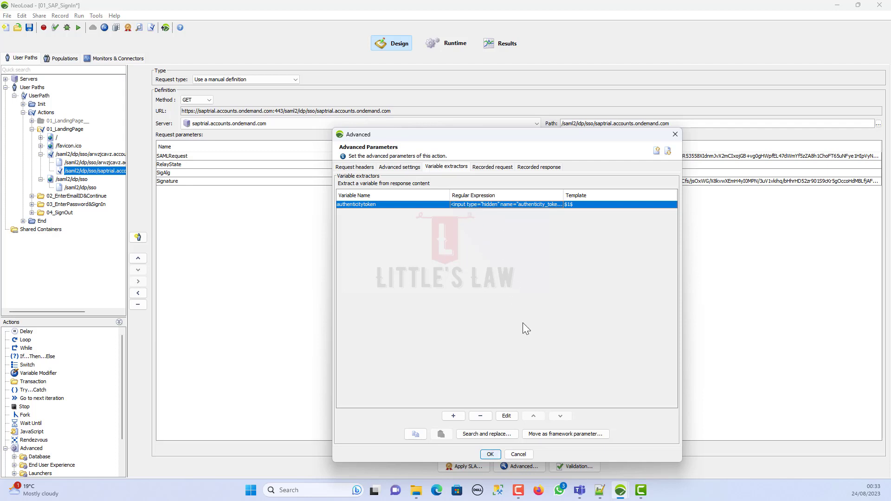
{"action": "left_click", "coordinate": [488, 435]}
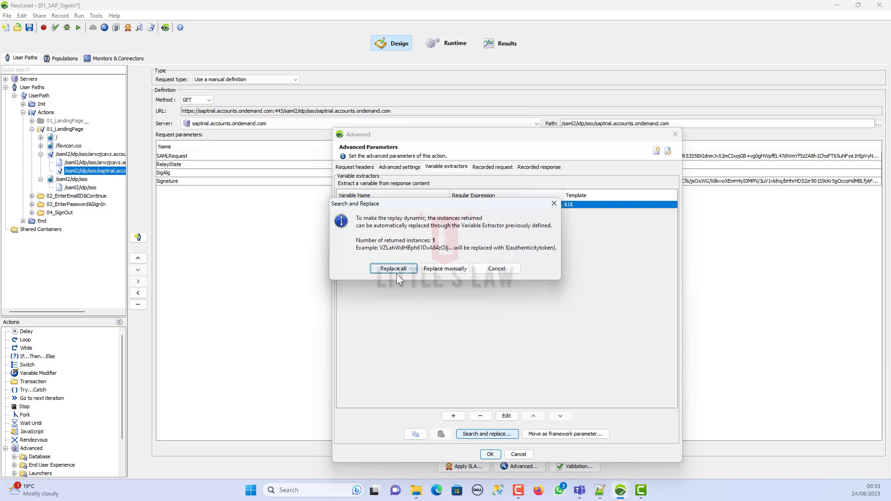
{"action": "left_click", "coordinate": [400, 269]}
{"action": "left_click", "coordinate": [444, 308]}
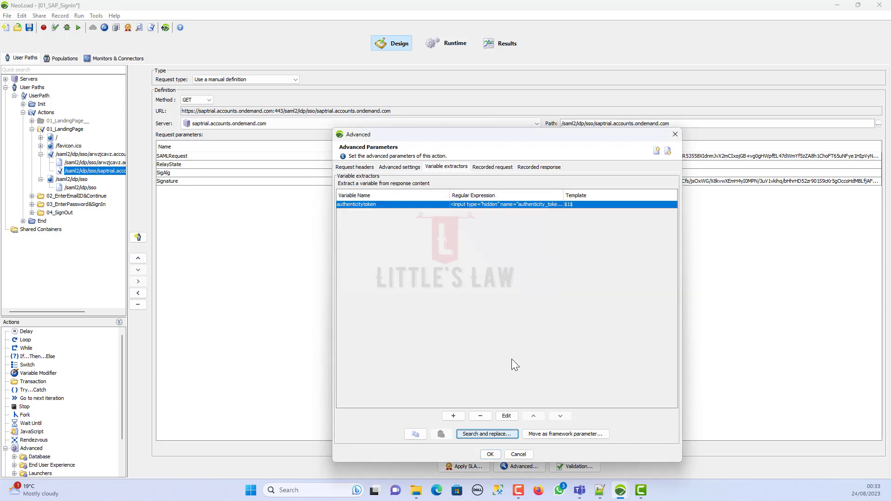
{"action": "left_click", "coordinate": [491, 453]}
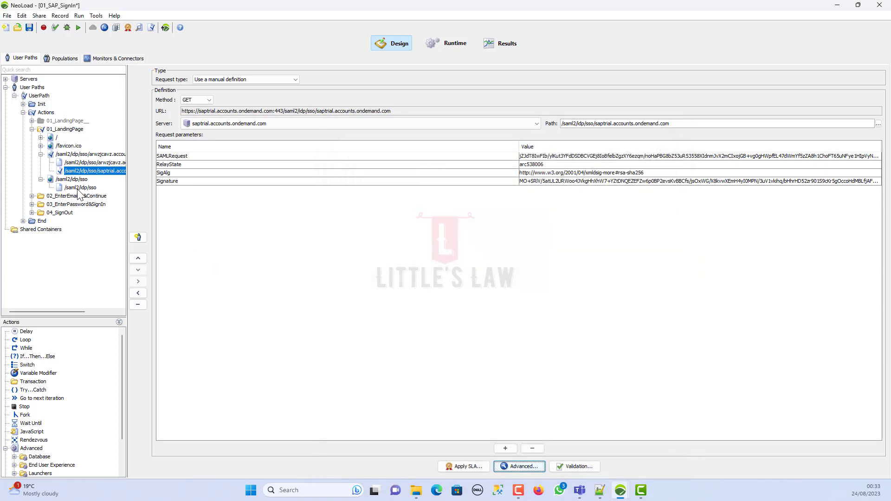
{"action": "left_click", "coordinate": [81, 188]}
{"action": "left_click", "coordinate": [537, 173]}
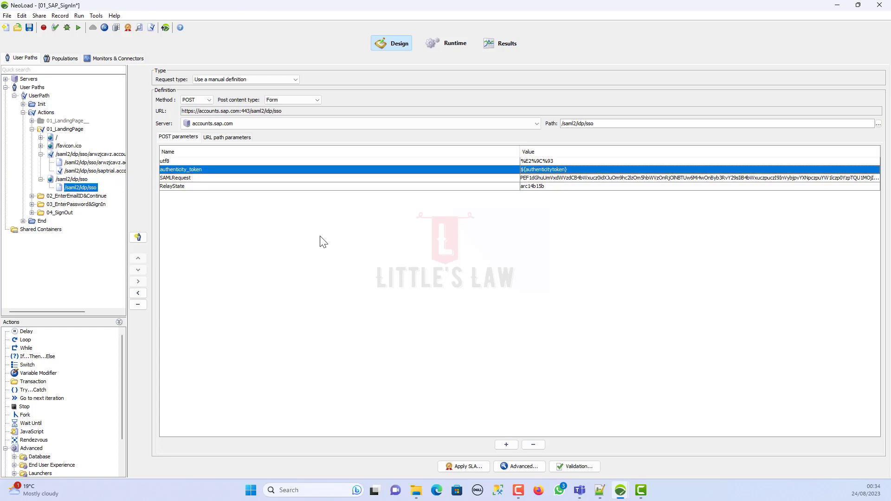
Rerun the UserPath validity check and open the result of the /saml2/idp/sso/saptrial.accounts.ondemand.com request under 01_LandingPage
{"action": "left_click", "coordinate": [55, 29]}
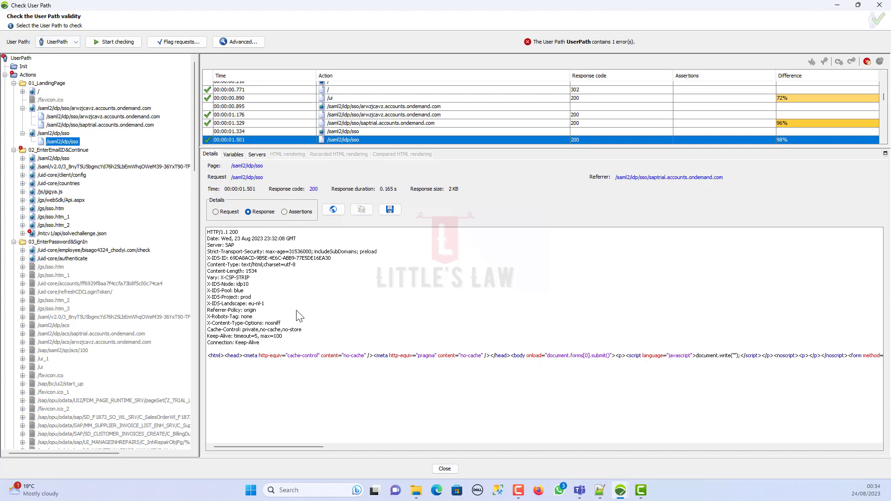
{"action": "left_click", "coordinate": [113, 42]}
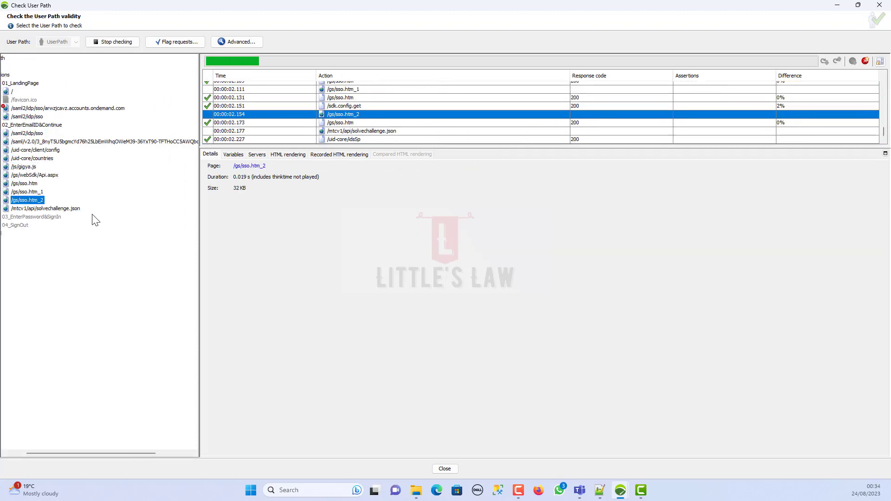
{"action": "left_click", "coordinate": [146, 453]}
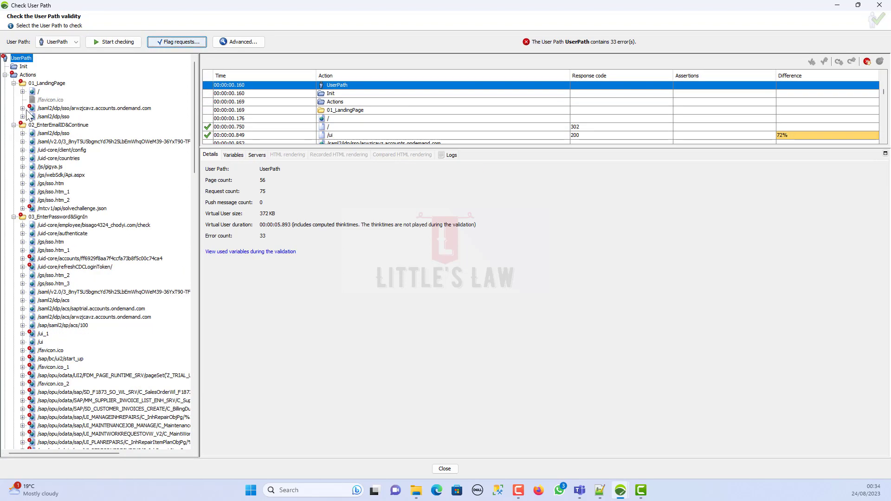
{"action": "left_click", "coordinate": [22, 108]}
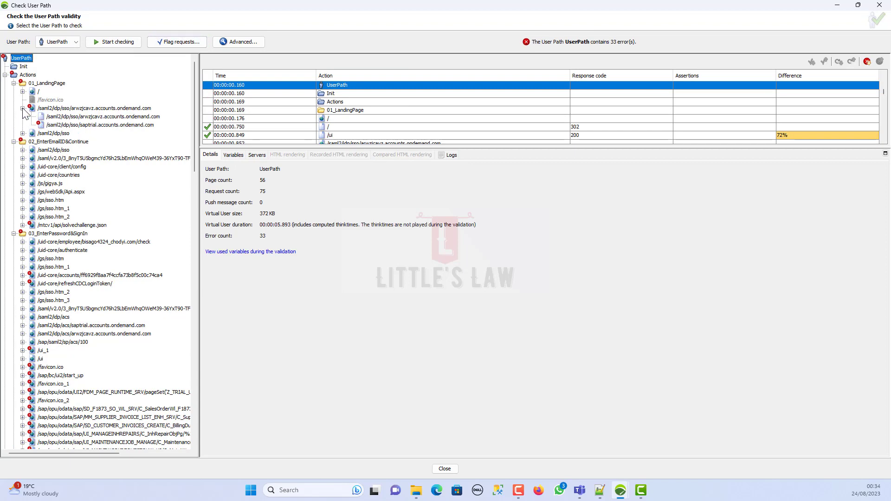
{"action": "left_click", "coordinate": [65, 126]}
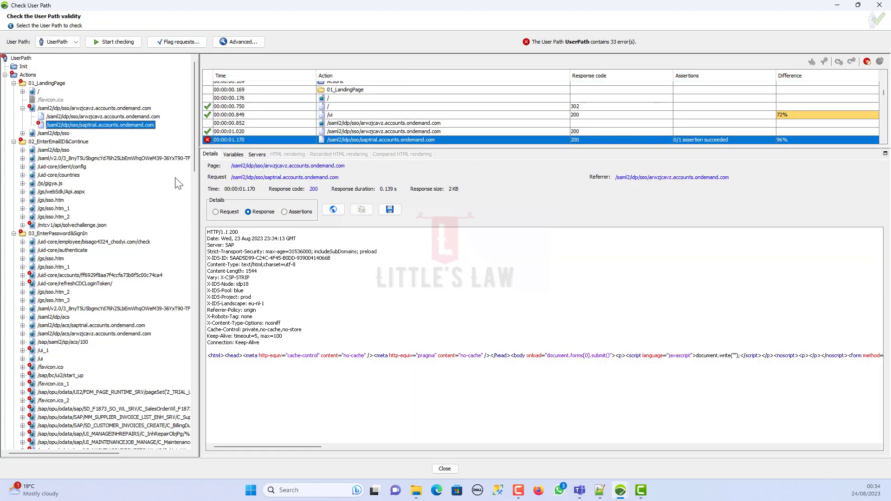
Examine the request's assertion details and search its validation response for "authenticity_token"
{"action": "left_click", "coordinate": [300, 212]}
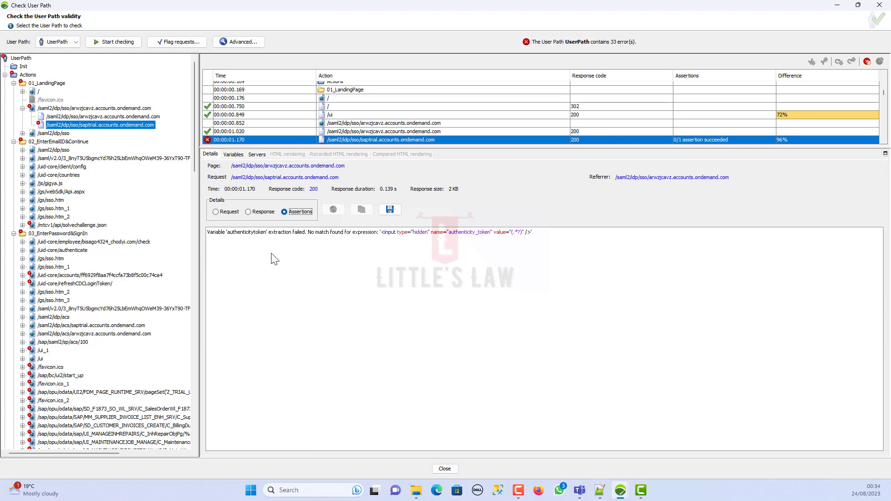
{"action": "double_click", "coordinate": [239, 233]}
{"action": "left_click_drag", "start_coordinate": [449, 233], "coordinate": [488, 234]}
{"action": "left_click", "coordinate": [260, 213]}
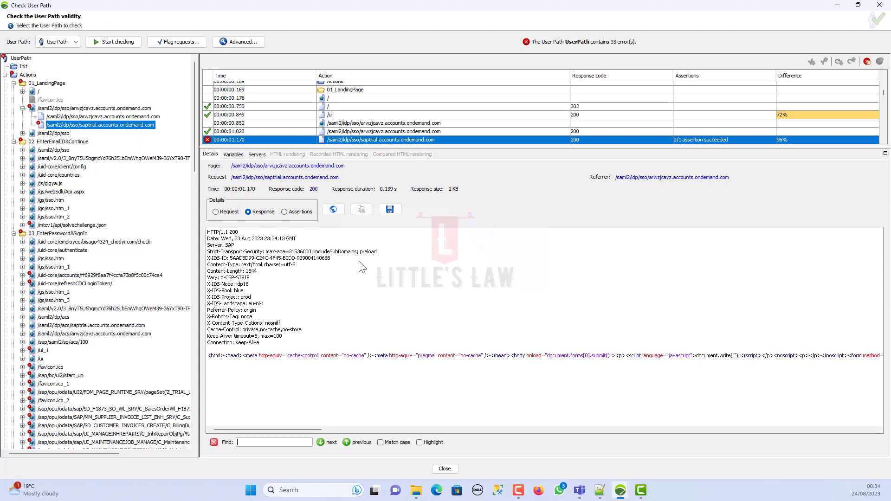
{"action": "type", "text": "\"authenticity_token\""}
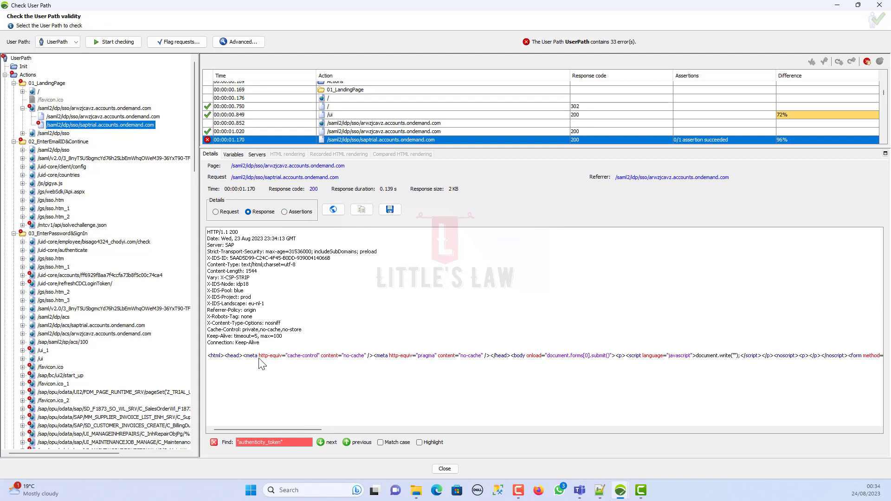
{"action": "left_click_drag", "start_coordinate": [252, 341], "coordinate": [348, 386]}
{"action": "left_click", "coordinate": [319, 380]}
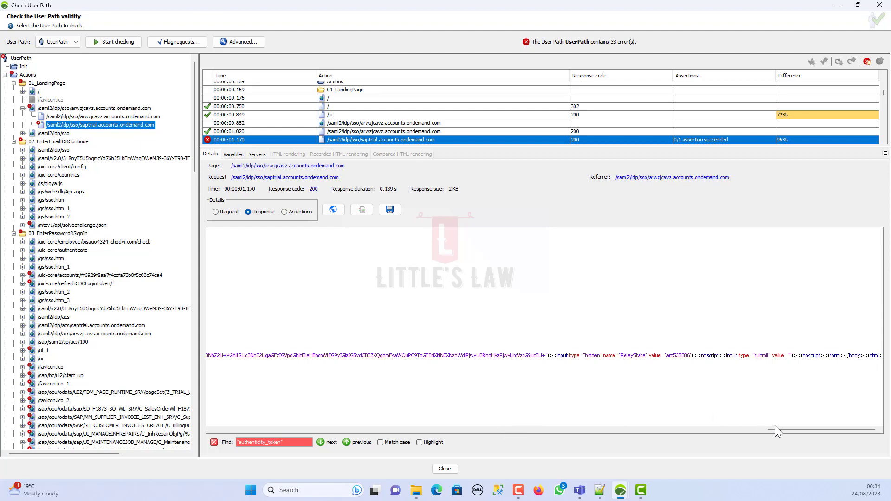
{"action": "left_click_drag", "start_coordinate": [776, 430], "coordinate": [240, 406]}
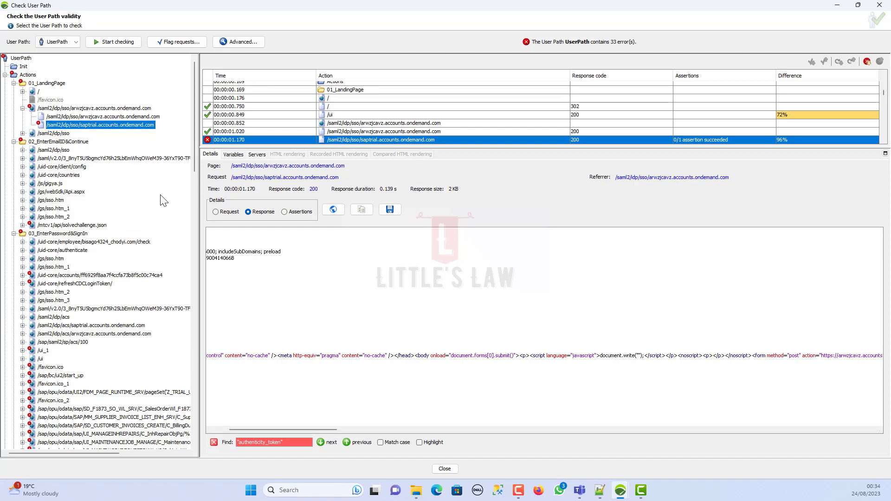
Compare the parameters and cookies of the validation request with those of the recorded request
{"action": "left_click", "coordinate": [229, 213]}
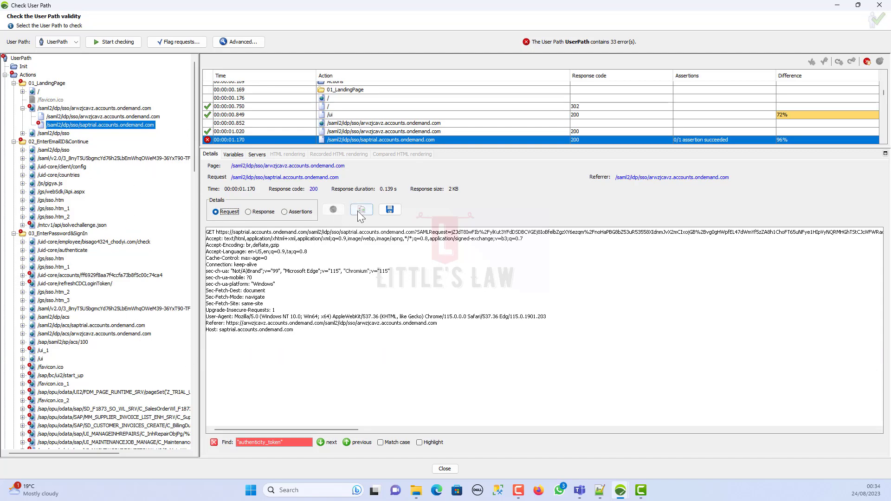
{"action": "left_click", "coordinate": [361, 210]}
{"action": "left_click", "coordinate": [312, 130]}
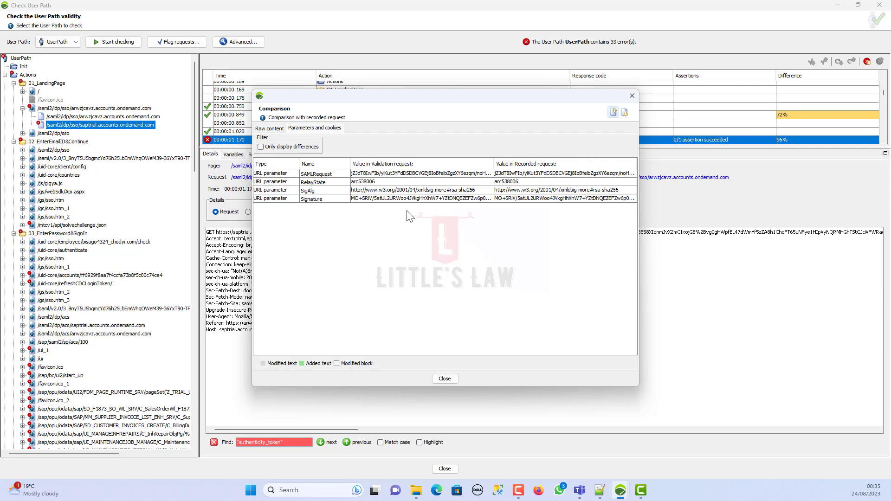
{"action": "left_click", "coordinate": [444, 378]}
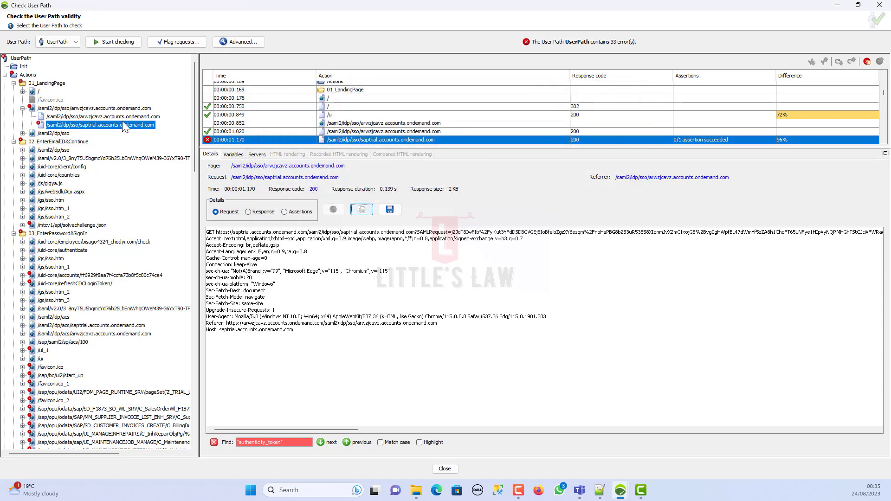
Open the /saml2/idp/sso/saptrial.accounts.ondemand.com request in the design and copy its RelayState parameter value
{"action": "right_click", "coordinate": [120, 128]}
{"action": "left_click", "coordinate": [135, 130]}
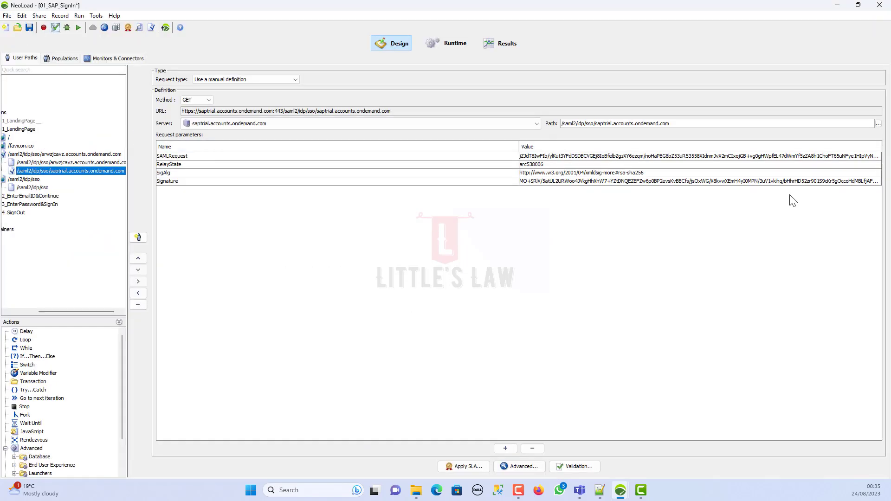
{"action": "double_click", "coordinate": [528, 165]}
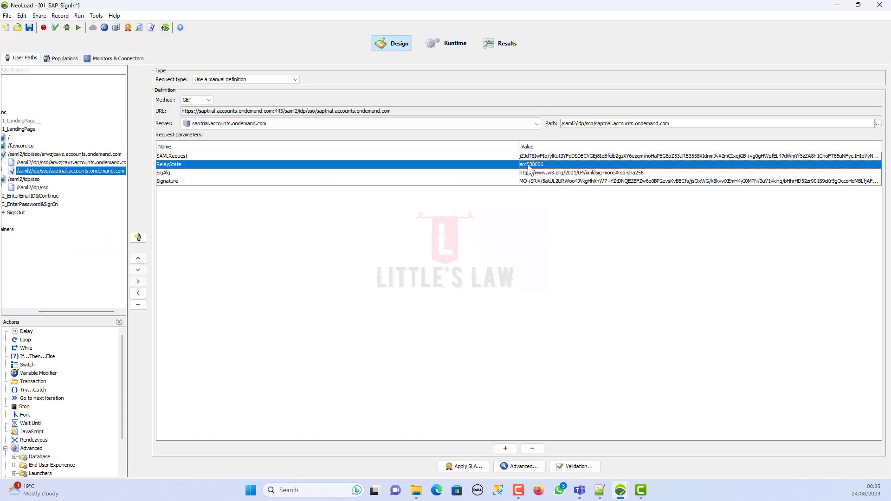
{"action": "double_click", "coordinate": [401, 212]}
{"action": "key", "text": "ctrl+c"}
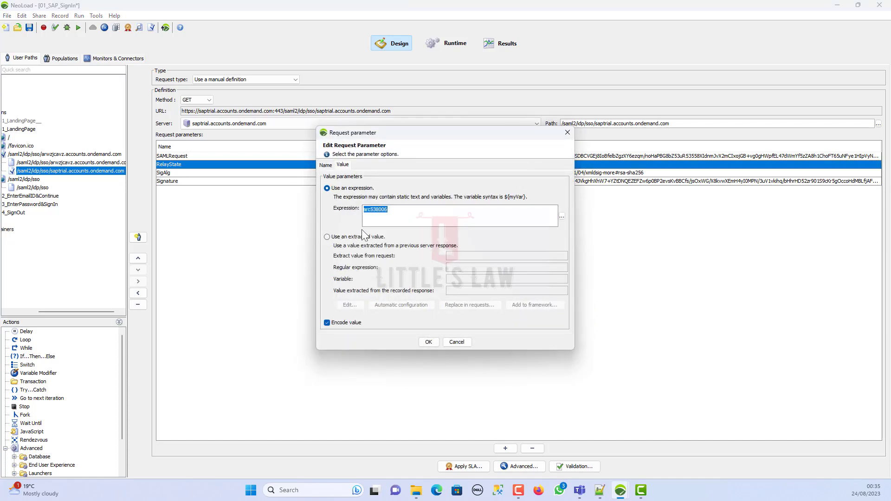
{"action": "left_click", "coordinate": [433, 345]}
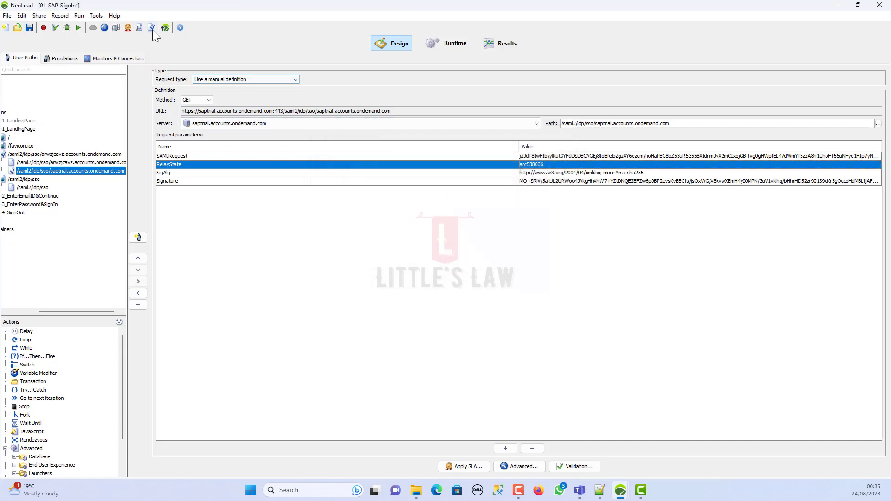
Flag the requests whose recorded response contains the copied RelayState value "arc538006" and open the flagged /saml2/idp/sso/arwzjcavz.accounts.ondemand.com request
{"action": "left_click", "coordinate": [152, 28]}
{"action": "left_click", "coordinate": [393, 203]}
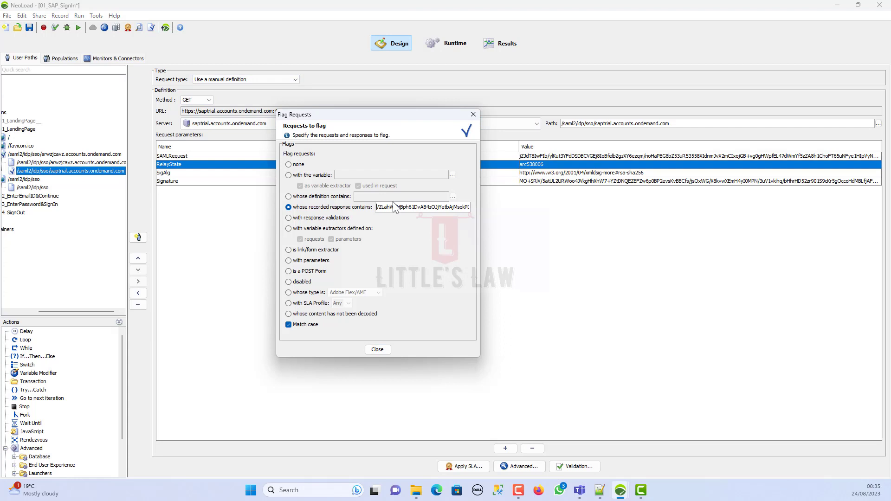
{"action": "key", "text": "ctrl+v"}
{"action": "key", "text": "ctrl+a"}
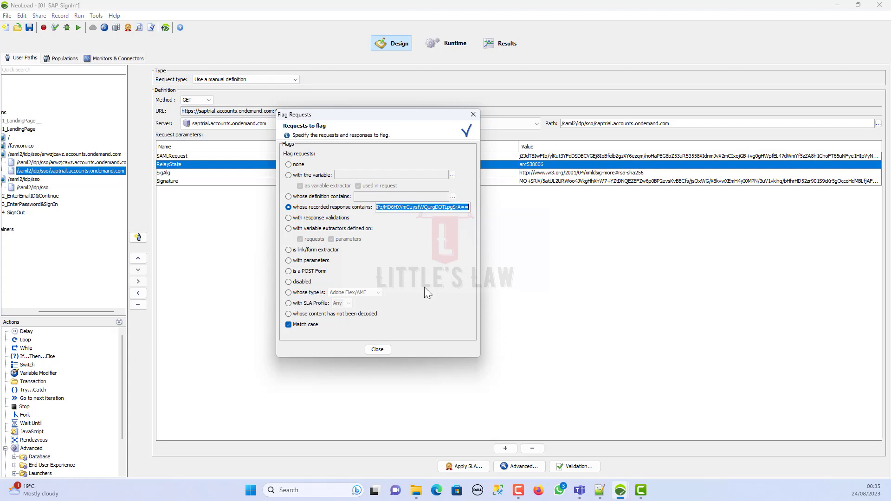
{"action": "key", "text": "ctrl+v"}
{"action": "left_click", "coordinate": [377, 350]}
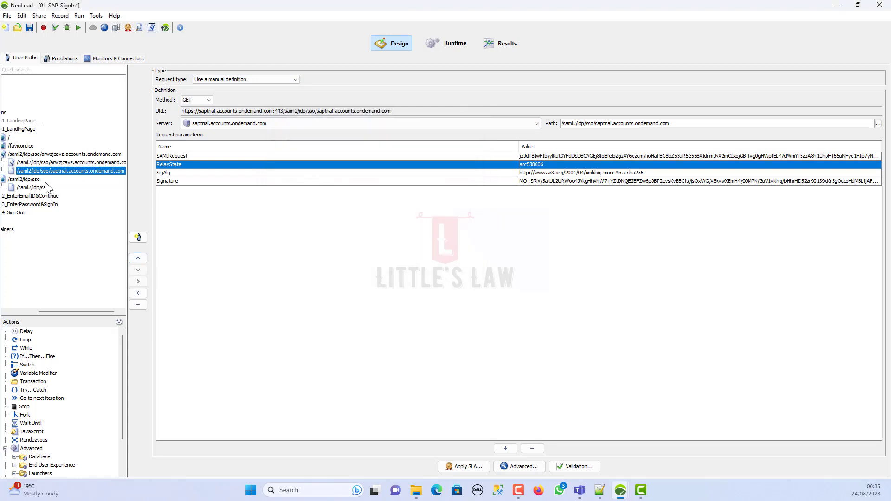
{"action": "left_click", "coordinate": [42, 164]}
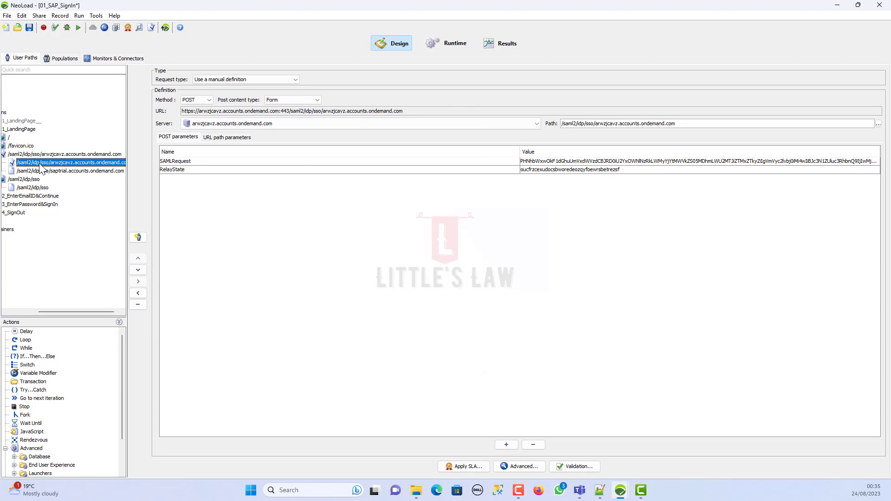
Open the /saml2/idp/sso/arwzjcavz.accounts.ondemand.com request in the validity check results and search its sent request for "Relay"
{"action": "right_click", "coordinate": [42, 163]}
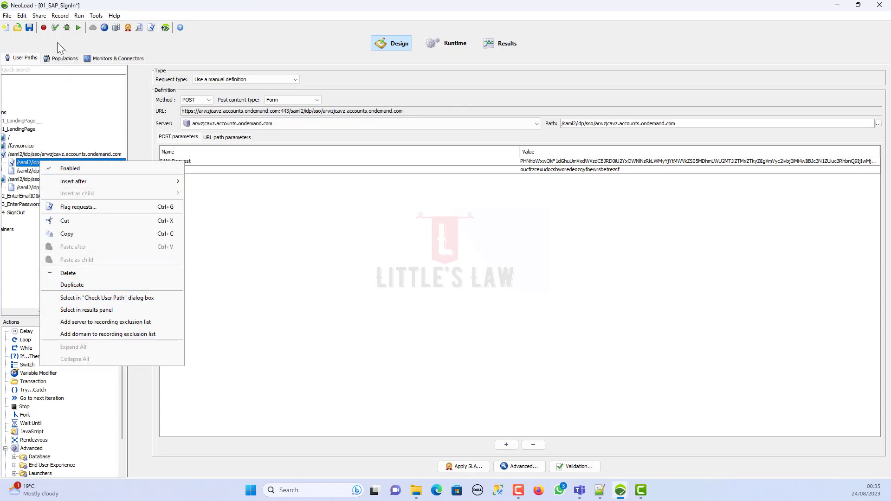
{"action": "left_click", "coordinate": [54, 28]}
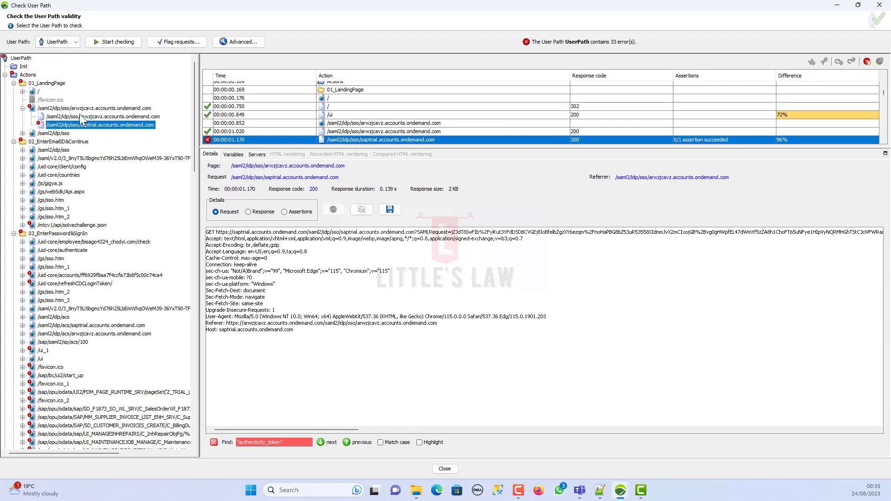
{"action": "left_click", "coordinate": [81, 117]}
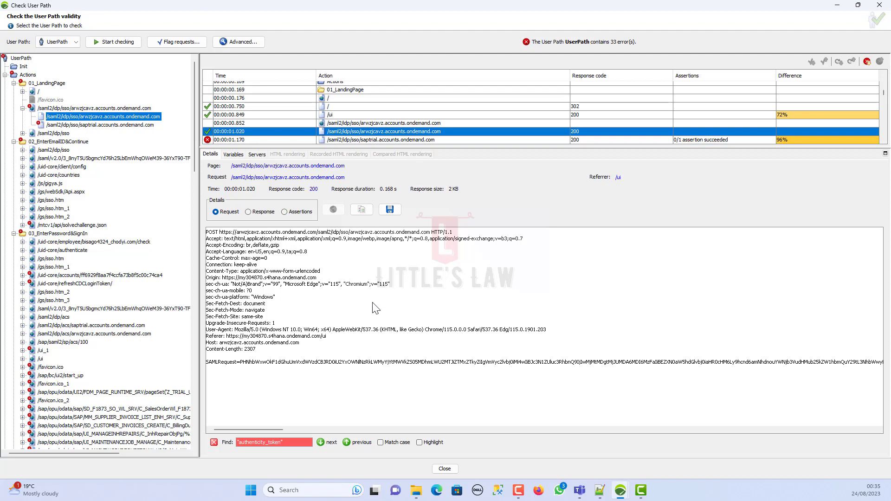
{"action": "key", "text": "ctrl+a"}
{"action": "type", "text": "Relay"}
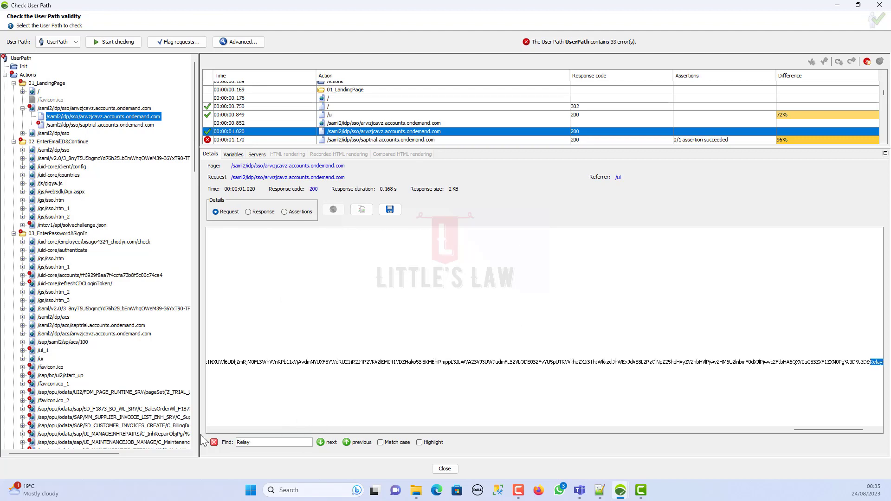
{"action": "left_click_drag", "start_coordinate": [829, 431], "coordinate": [842, 429]}
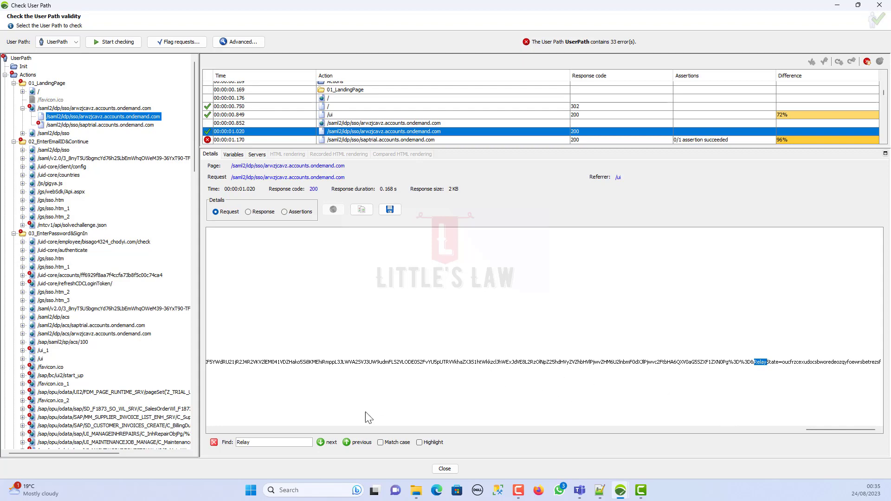
Review the /saml2/idp/sso/saptrial.accounts.ondemand.com validation request and show it in the design
{"action": "left_click", "coordinate": [84, 125]}
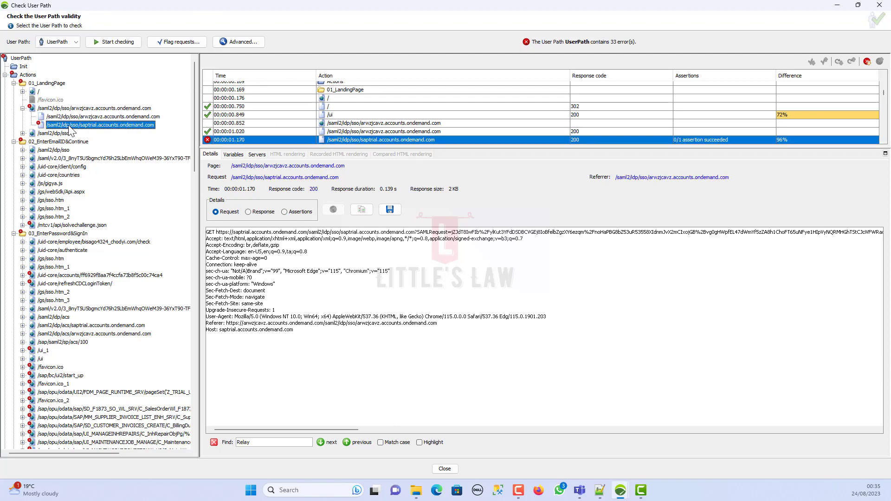
{"action": "right_click", "coordinate": [70, 126]}
{"action": "left_click", "coordinate": [76, 132]}
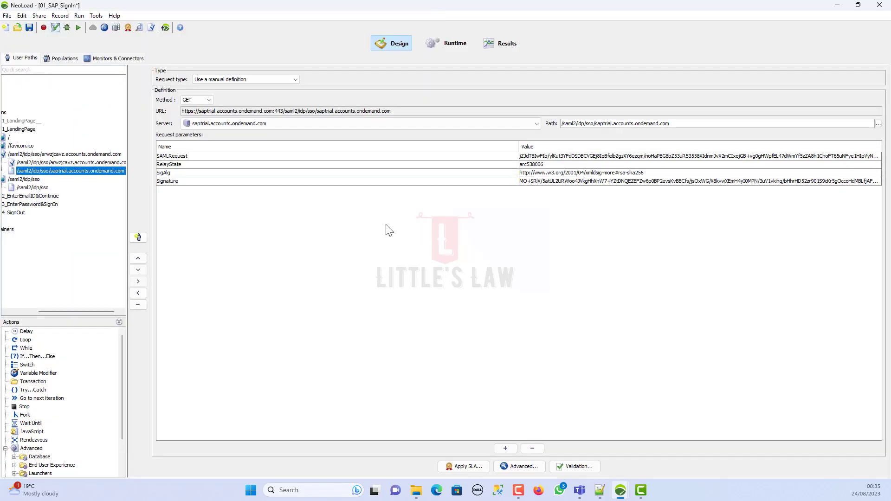
Add a variable extractor to the /saml2/idp/sso/arwzjcavz.accounts.ondemand.com request that extracts from both header and body
{"action": "left_click", "coordinate": [63, 163]}
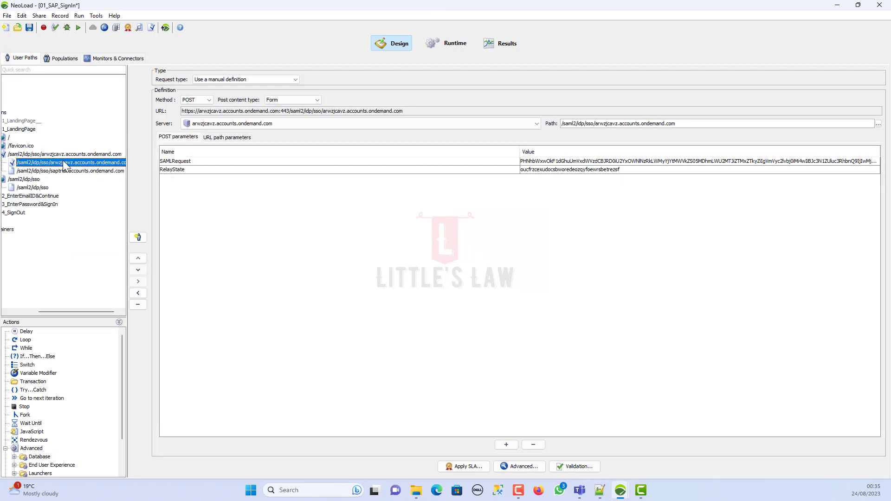
{"action": "left_click", "coordinate": [522, 466]}
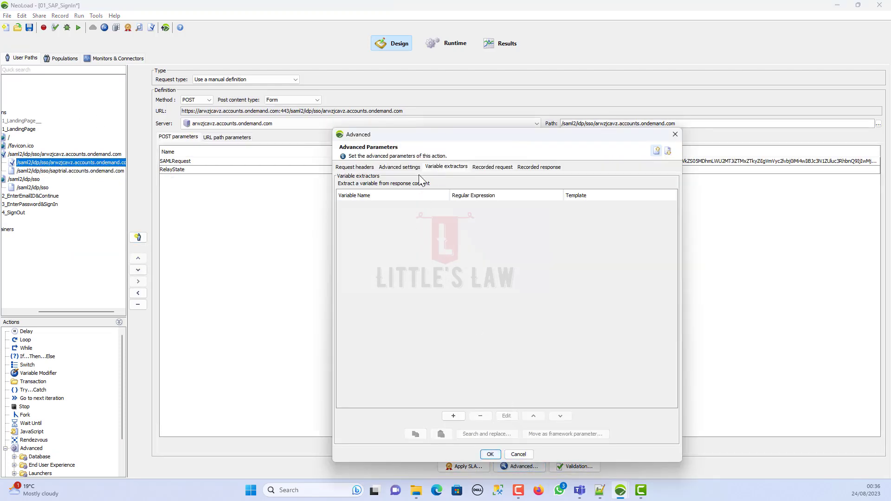
{"action": "left_click", "coordinate": [461, 416]}
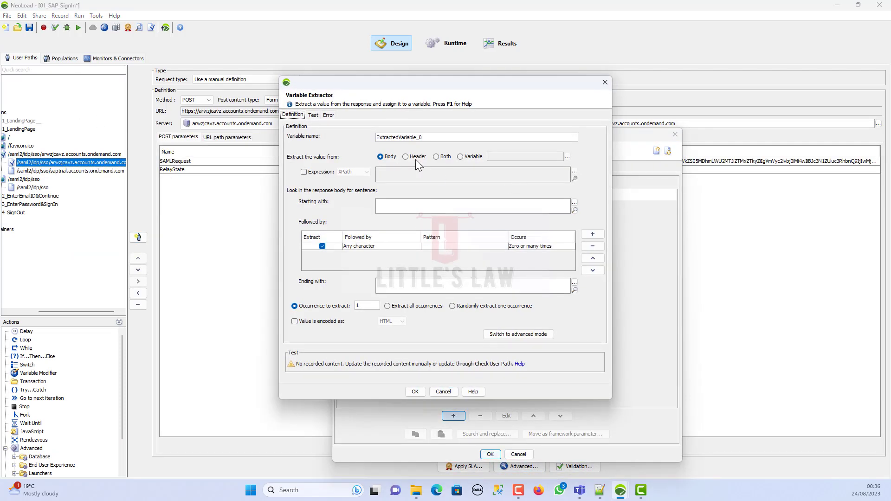
{"action": "left_click", "coordinate": [437, 157]}
Find "arc538006" in the recorded response and pick "RelayState=" as the extractor's starting text
{"action": "left_click", "coordinate": [574, 211]}
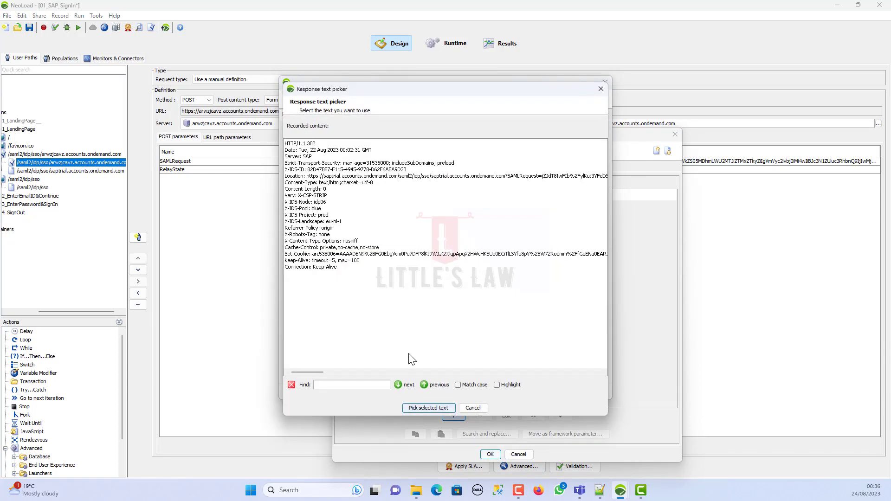
{"action": "key", "text": "Return"}
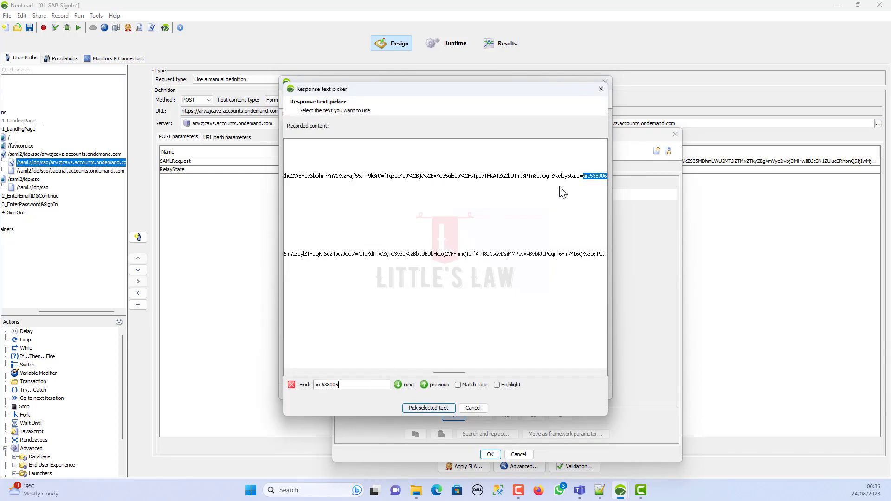
{"action": "left_click_drag", "start_coordinate": [555, 178], "coordinate": [576, 179]}
{"action": "left_click_drag", "start_coordinate": [451, 372], "coordinate": [458, 372]}
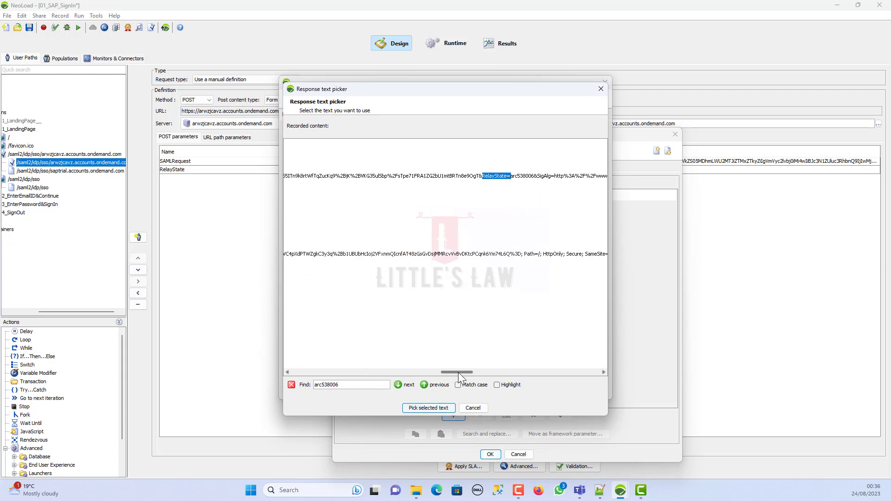
{"action": "left_click", "coordinate": [443, 409]}
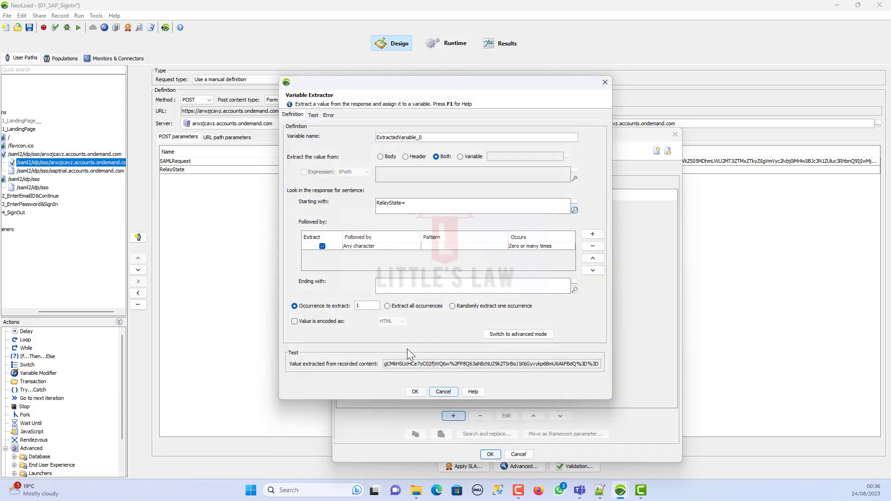
Pick "&SigAlg=" from the recorded response as the extractor's ending text and name the variable RelayState
{"action": "left_click", "coordinate": [575, 288]}
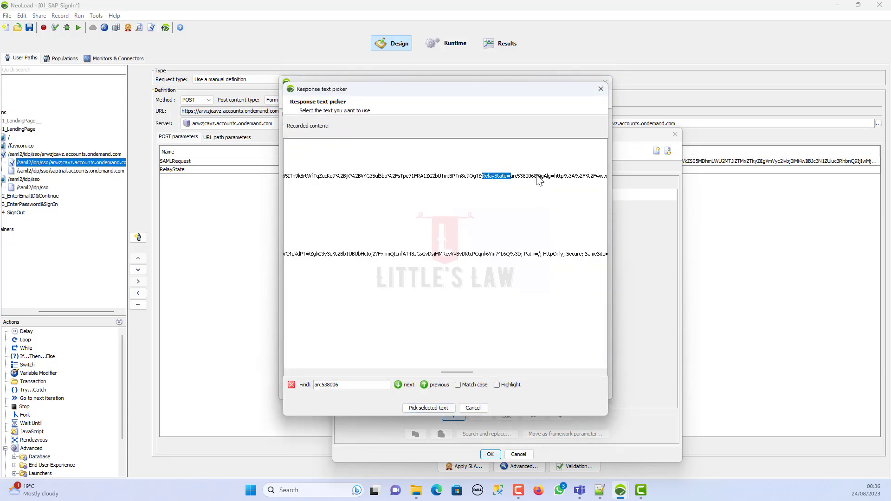
{"action": "left_click_drag", "start_coordinate": [535, 178], "coordinate": [554, 179]}
{"action": "left_click", "coordinate": [443, 408]}
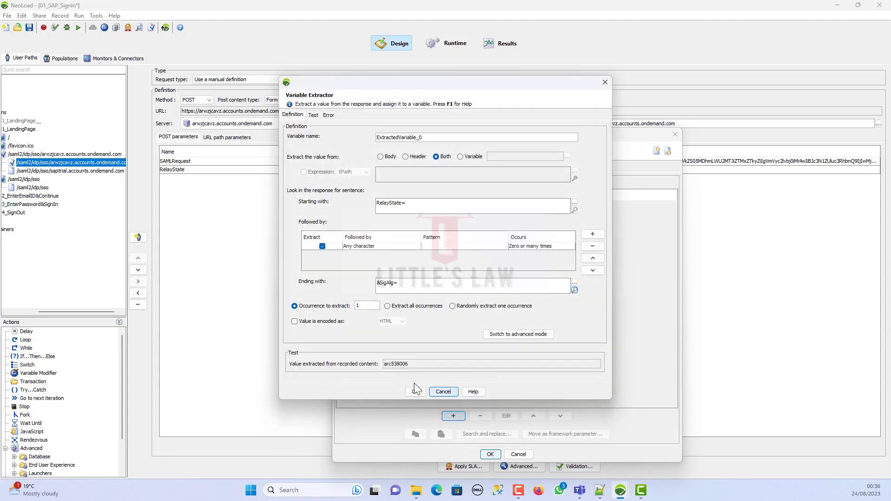
{"action": "left_click_drag", "start_coordinate": [447, 141], "coordinate": [336, 147]}
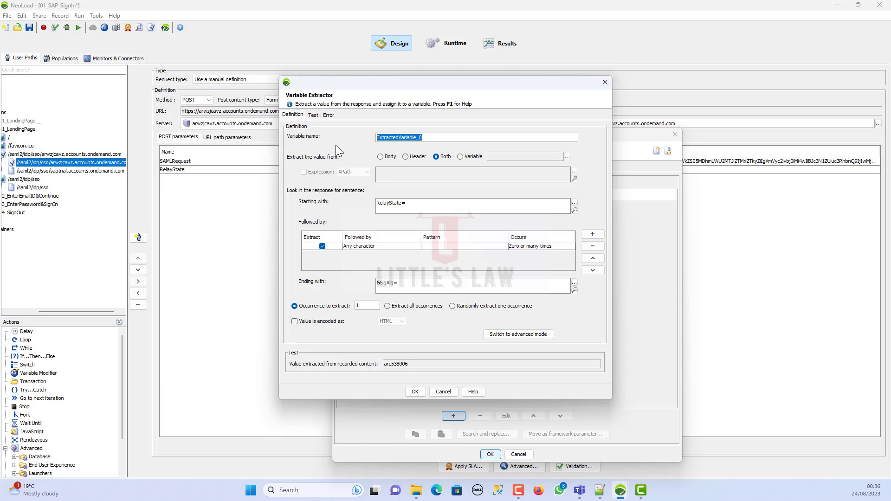
{"action": "type", "text": "RelayState"}
{"action": "left_click", "coordinate": [415, 392]}
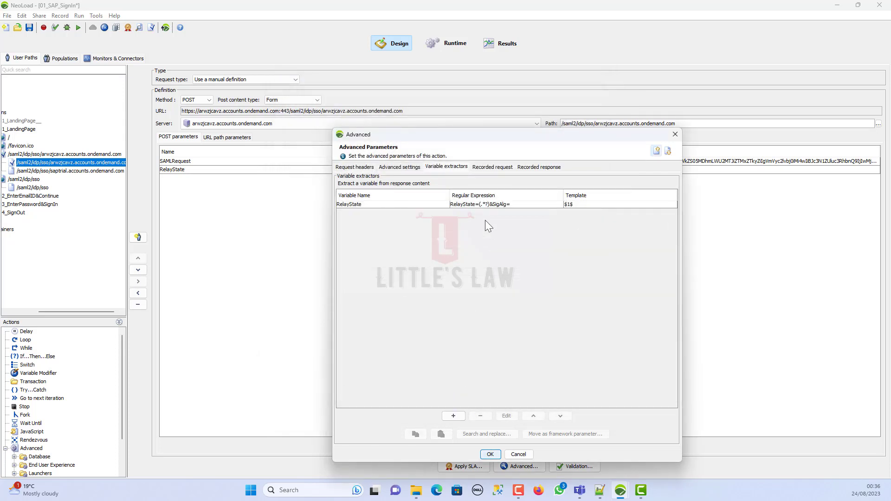
Replace all instances of the extracted value with ${RelayState} and accept the request's advanced parameters
{"action": "left_click", "coordinate": [494, 204]}
{"action": "left_click", "coordinate": [510, 435]}
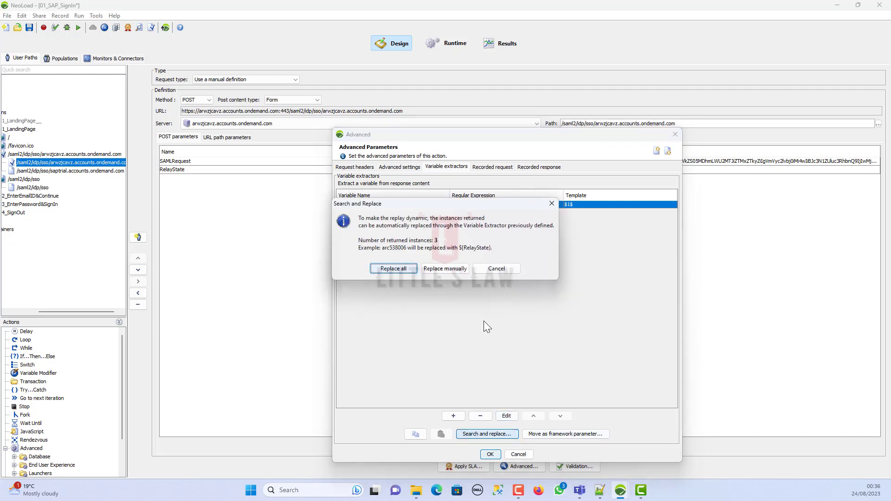
{"action": "left_click", "coordinate": [394, 268]}
{"action": "left_click", "coordinate": [444, 253]}
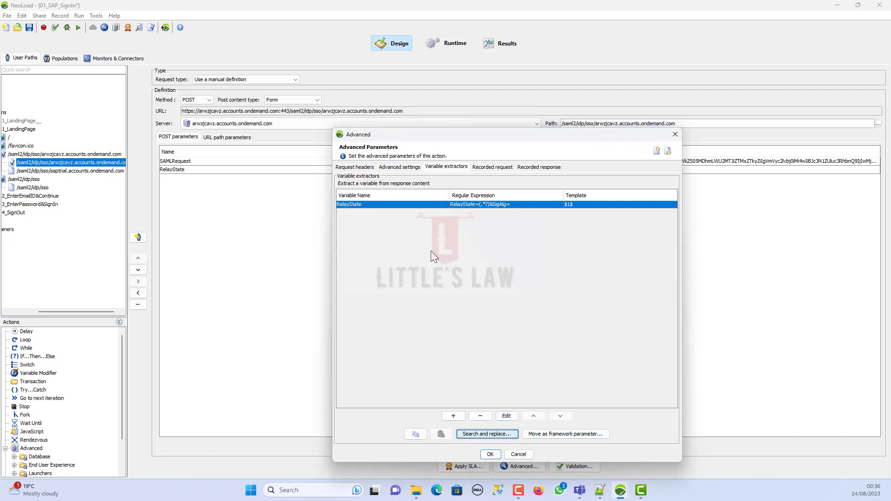
{"action": "left_click", "coordinate": [489, 453]}
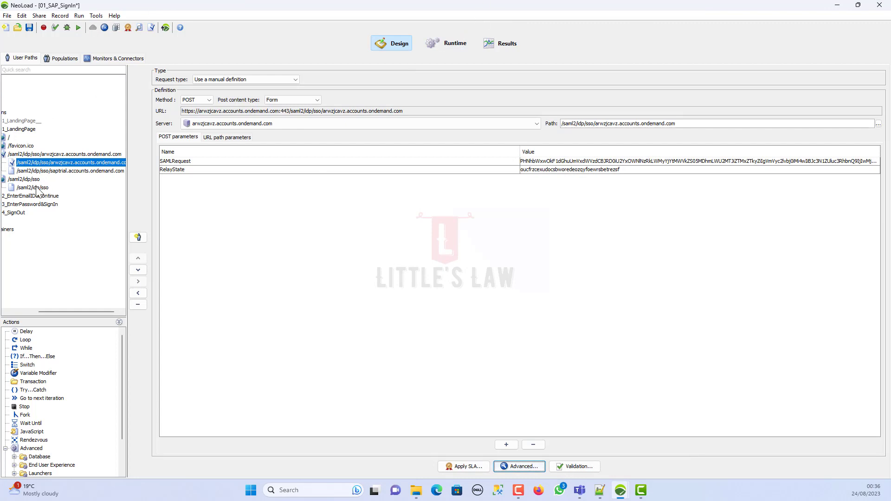
Rerun the UserPath validity check and examine the assertion details of the /saml2/idp/sso/arwzjcavz.accounts.ondemand.com request under 01_LandingPage
{"action": "left_click", "coordinate": [55, 28]}
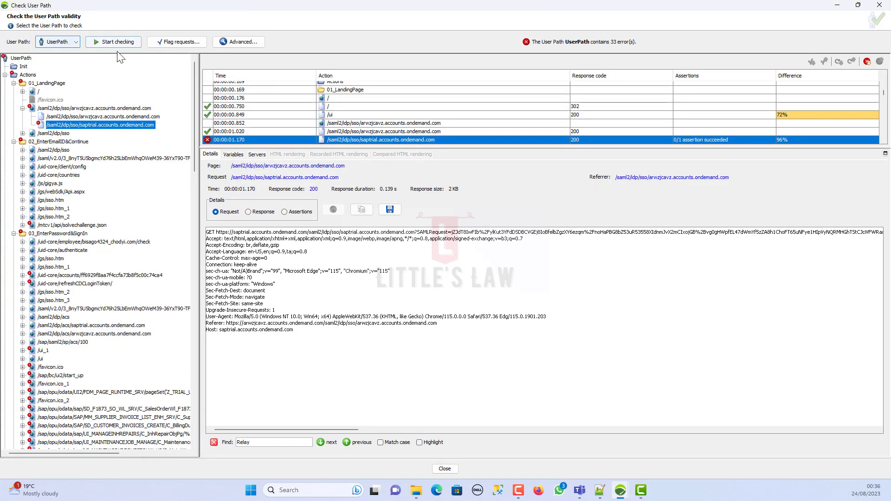
{"action": "left_click", "coordinate": [115, 41]}
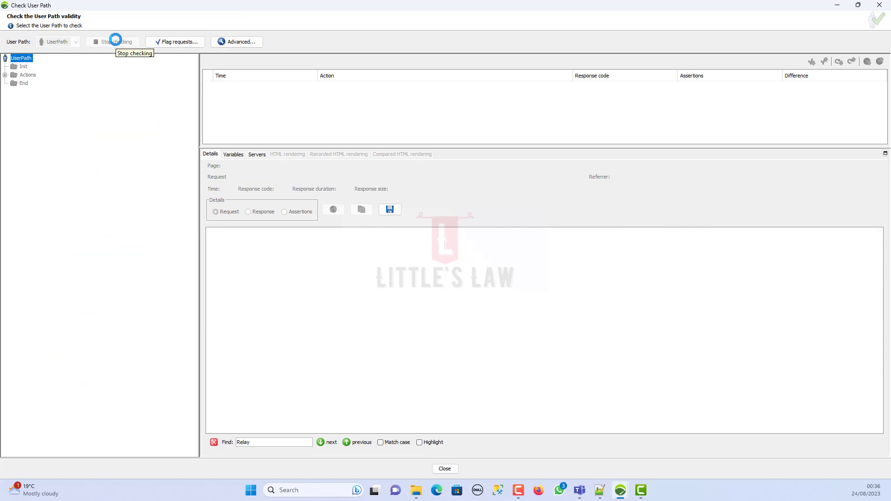
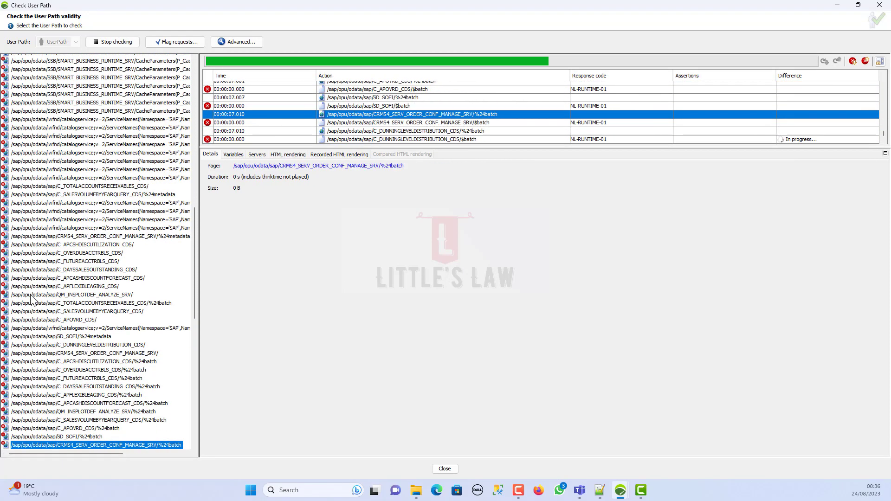
{"action": "scroll", "coordinate": [99, 344], "scroll_direction": "up", "scroll_amount": 14}
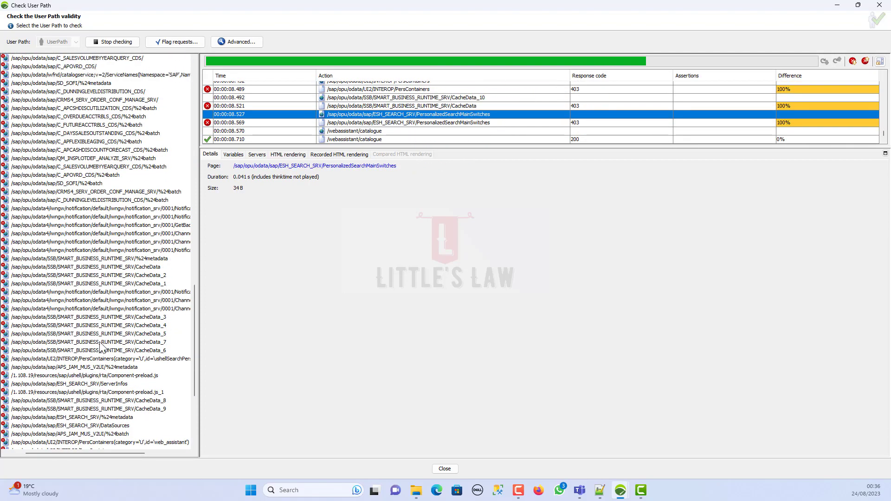
{"action": "scroll", "coordinate": [98, 324], "scroll_direction": "up", "scroll_amount": 20}
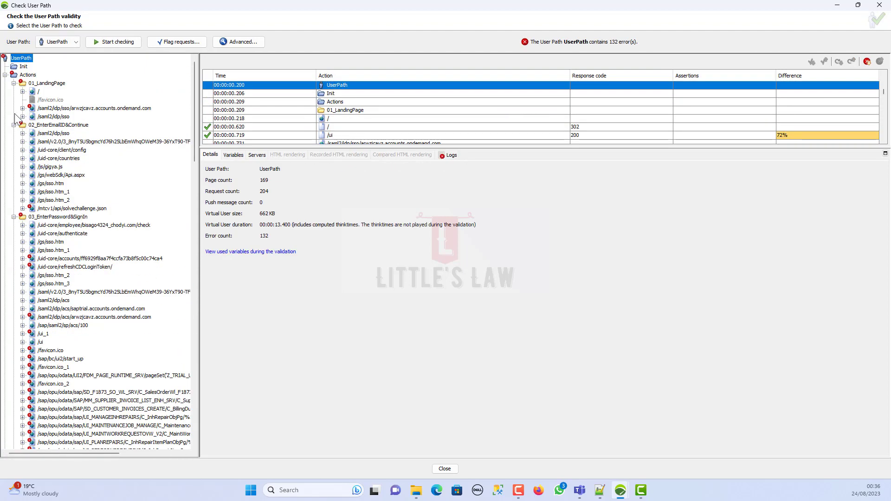
{"action": "left_click", "coordinate": [23, 108]}
{"action": "left_click", "coordinate": [54, 117]}
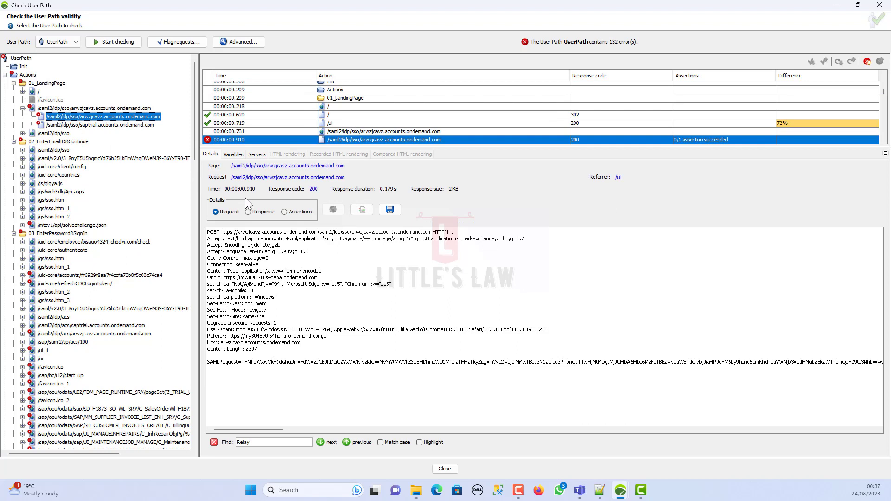
{"action": "left_click", "coordinate": [294, 212]}
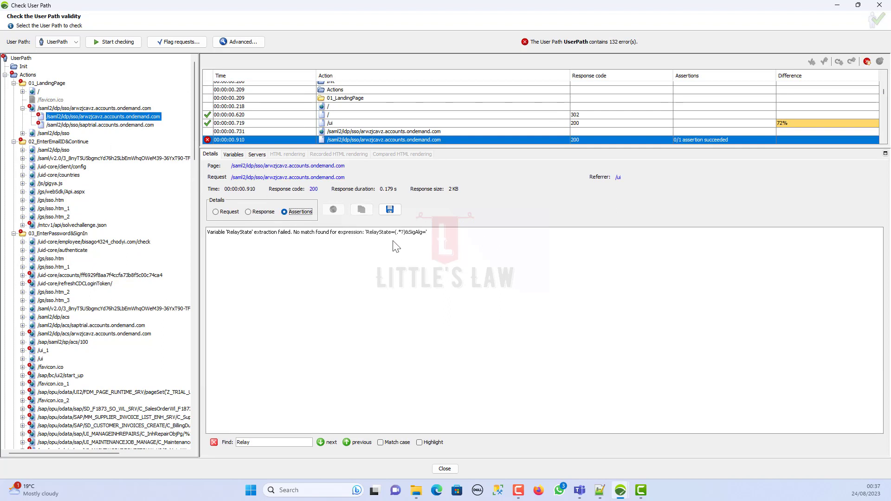
Open the /saml2/idp/sso/arwzjcavz.accounts.ondemand.com request in the design and copy its RelayState parameter value
{"action": "right_click", "coordinate": [73, 114]}
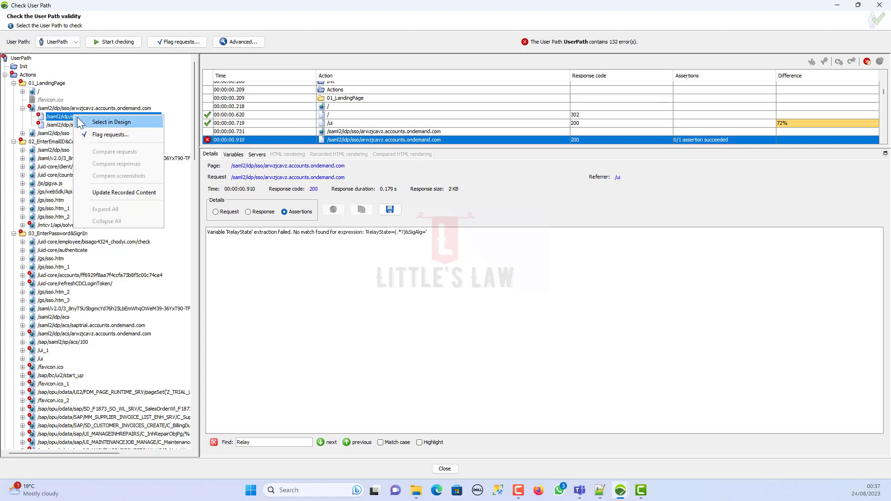
{"action": "left_click", "coordinate": [80, 123]}
{"action": "left_click", "coordinate": [544, 172]}
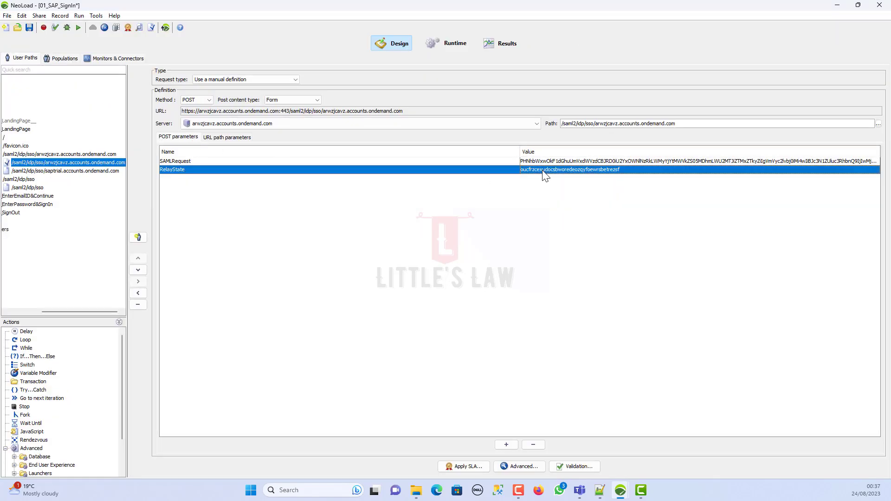
{"action": "double_click", "coordinate": [544, 173]}
{"action": "left_click_drag", "start_coordinate": [471, 210], "coordinate": [306, 193]}
{"action": "key", "text": "ctrl+c"}
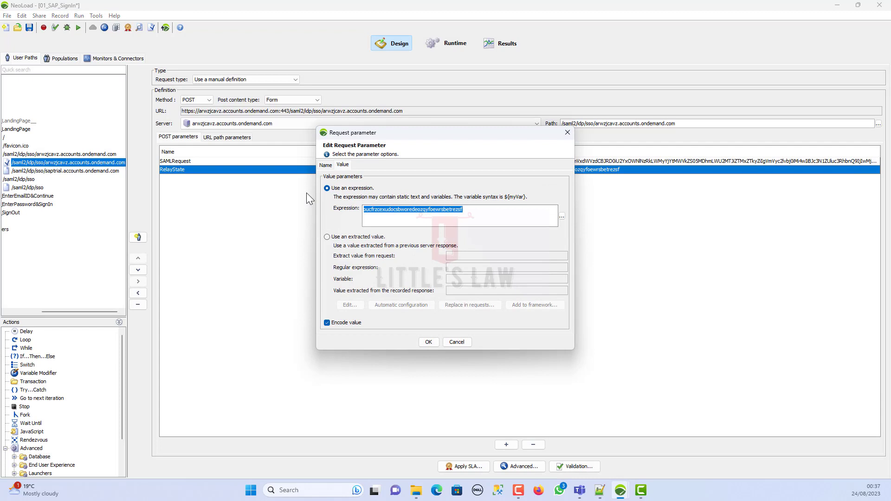
{"action": "left_click", "coordinate": [426, 342]}
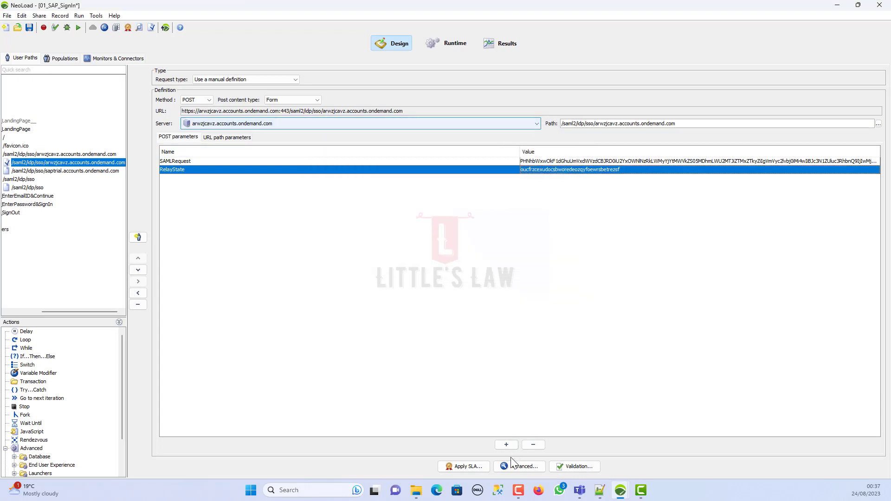
{"action": "left_click", "coordinate": [518, 466]}
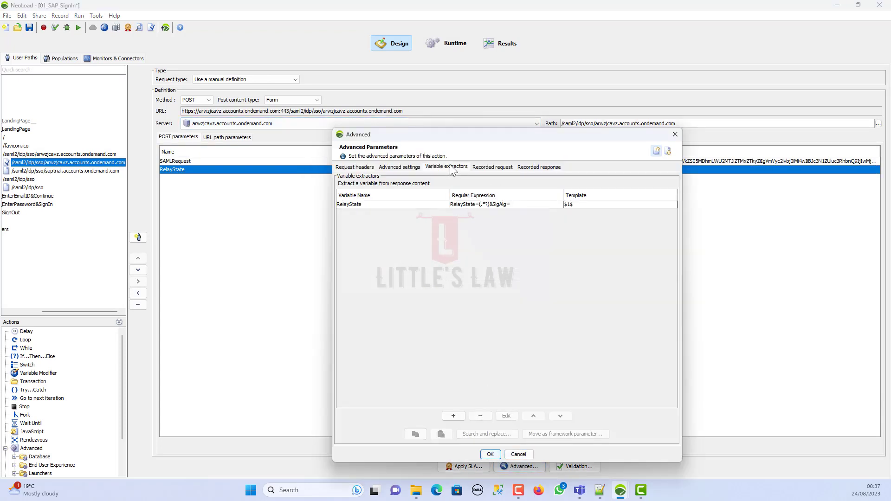
{"action": "left_click", "coordinate": [454, 416]}
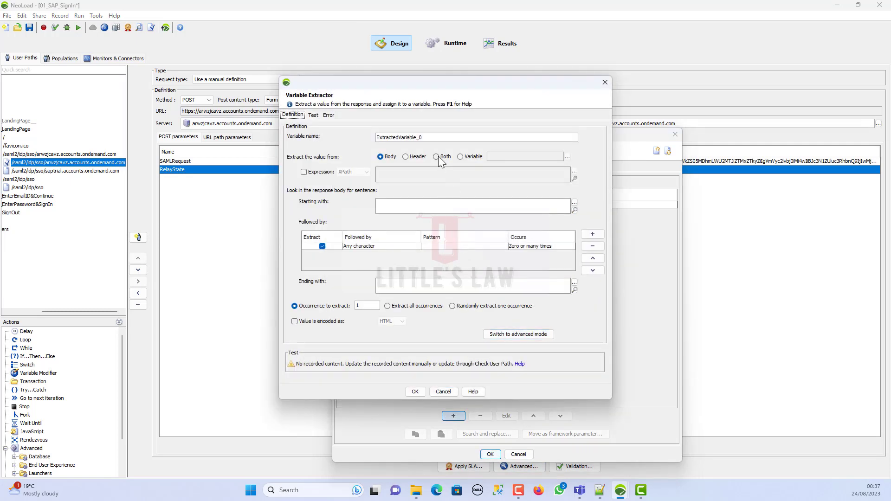
{"action": "left_click", "coordinate": [437, 157]}
{"action": "left_click", "coordinate": [574, 210]}
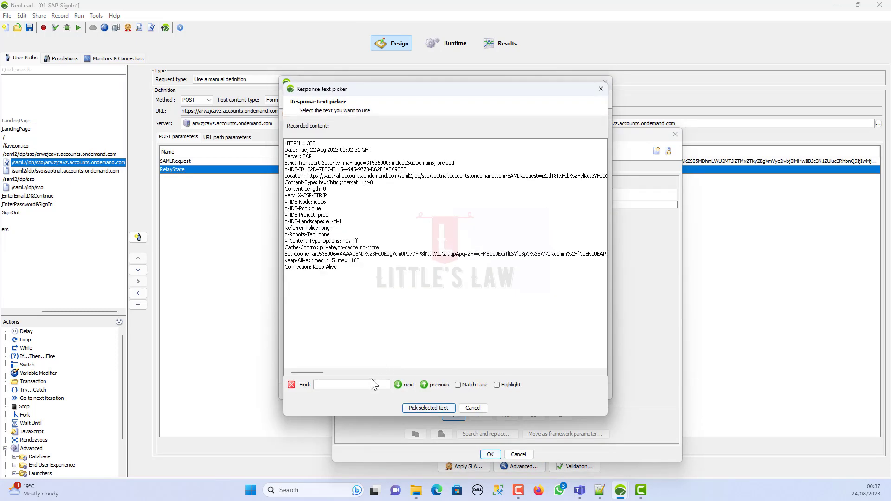
{"action": "left_click", "coordinate": [473, 408]}
{"action": "left_click", "coordinate": [448, 393]}
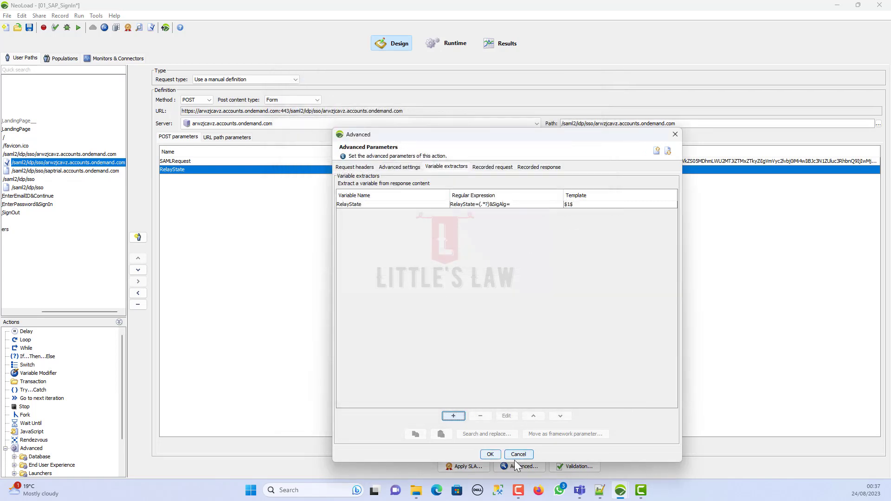
{"action": "left_click", "coordinate": [516, 456]}
Flag the requests whose recorded response contains the copied RelayState value
{"action": "left_click", "coordinate": [151, 28]}
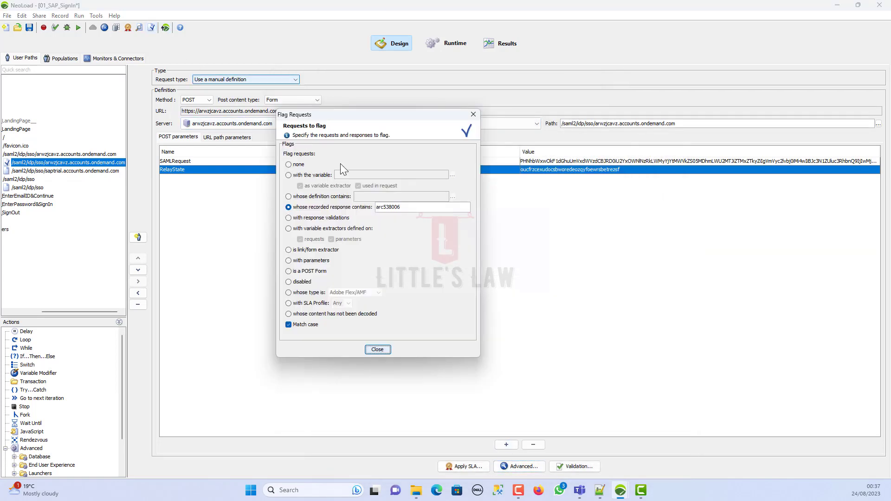
{"action": "left_click", "coordinate": [397, 207]}
{"action": "key", "text": "ctrl+v"}
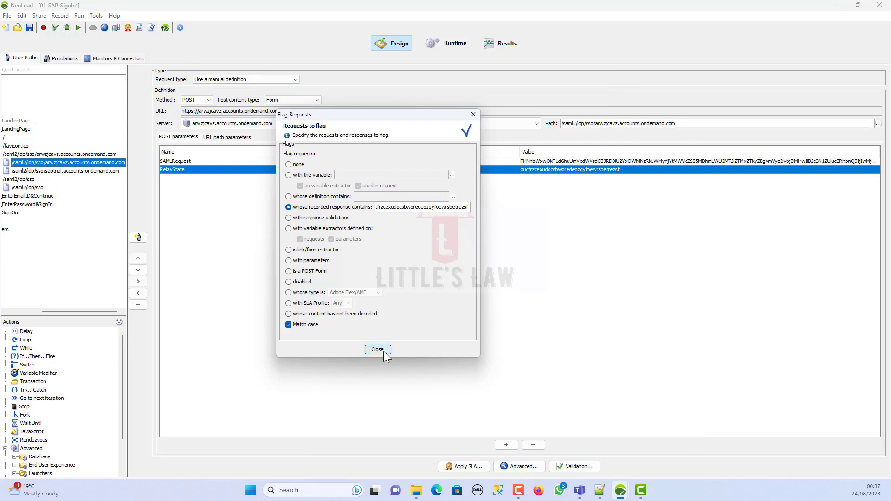
{"action": "left_click", "coordinate": [377, 350]}
Expand the / page under 01_LandingPage and set its /ui request's type to "Use a manual definition"
{"action": "left_click_drag", "start_coordinate": [99, 310], "coordinate": [70, 310]}
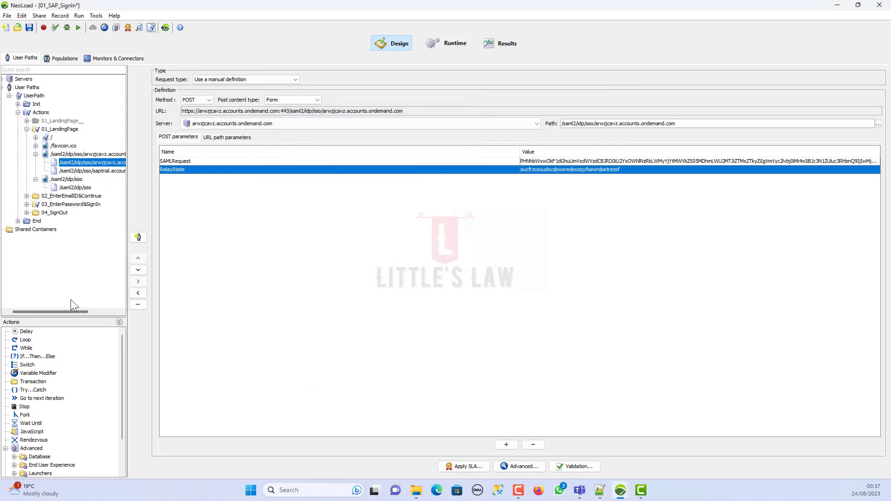
{"action": "left_click", "coordinate": [36, 138]}
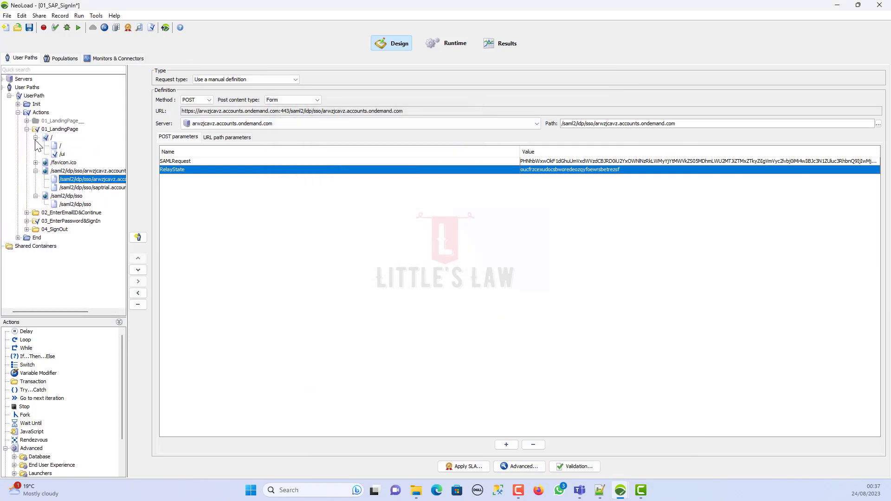
{"action": "left_click", "coordinate": [62, 154]}
{"action": "left_click", "coordinate": [214, 80]}
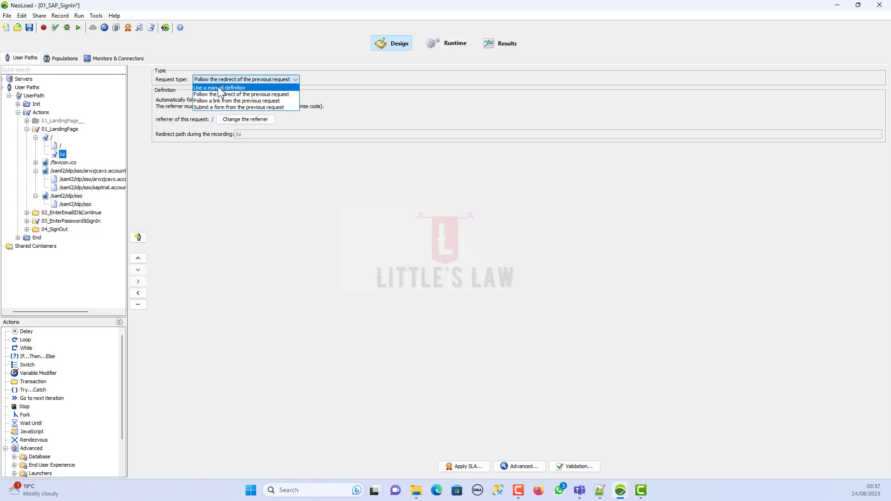
{"action": "left_click", "coordinate": [218, 86]}
Add a variable extractor to the /ui request that searches both header and body, picking "set-cookie: " from the recorded response as the starting text
{"action": "left_click", "coordinate": [520, 467]}
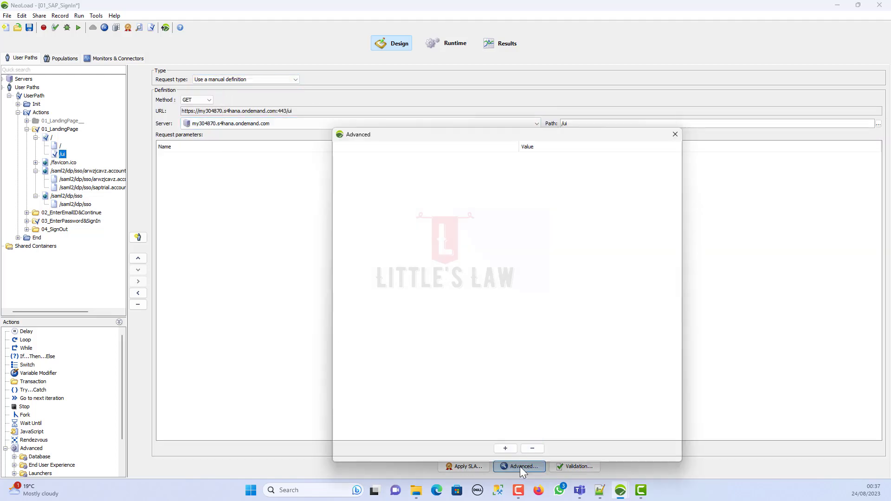
{"action": "left_click", "coordinate": [454, 416]}
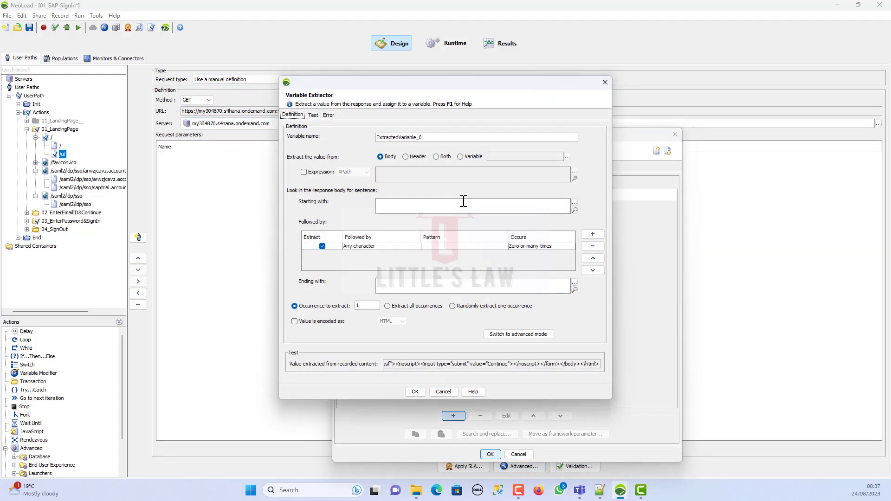
{"action": "left_click", "coordinate": [443, 159]}
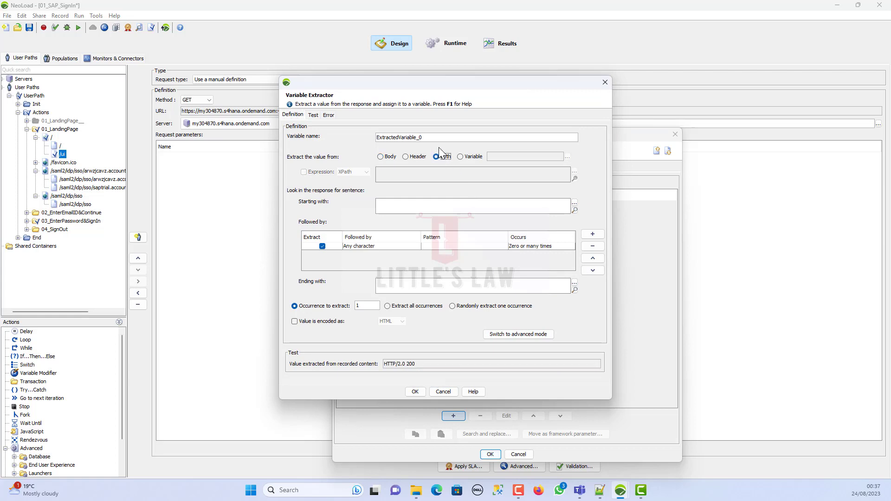
{"action": "left_click", "coordinate": [575, 209]}
{"action": "left_click", "coordinate": [366, 383]}
{"action": "key", "text": "ctrl+v"}
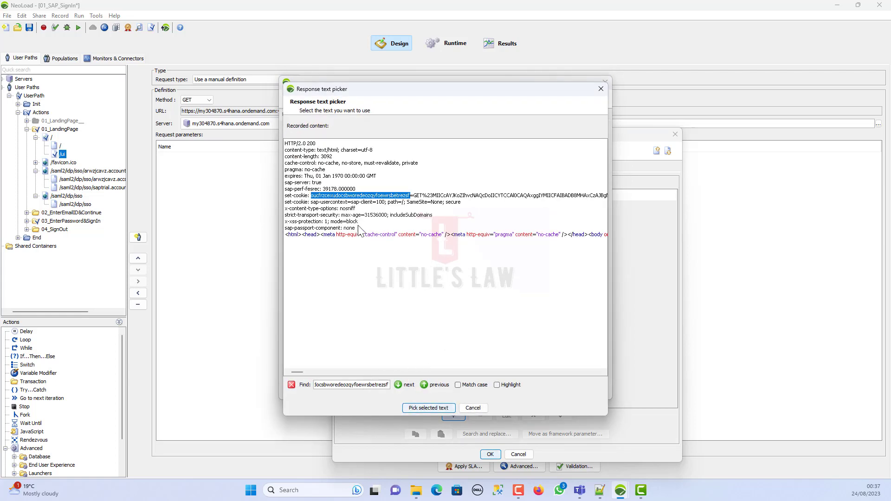
{"action": "left_click_drag", "start_coordinate": [284, 196], "coordinate": [309, 197]}
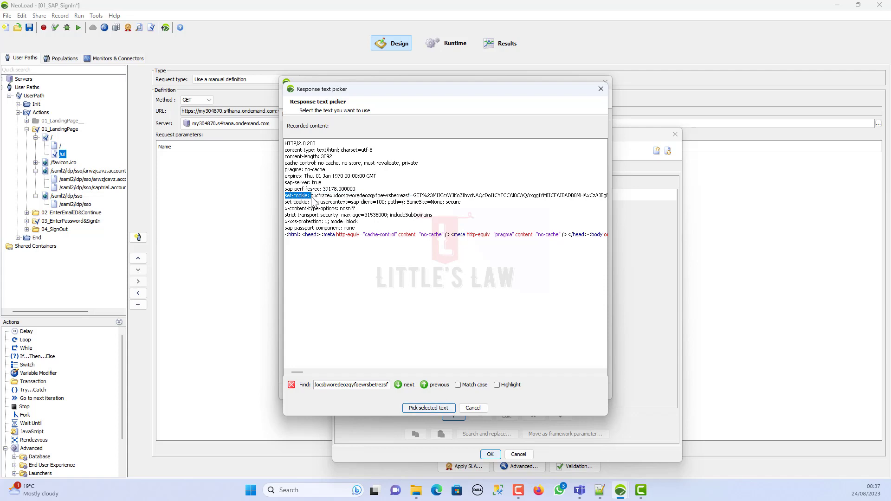
{"action": "left_click", "coordinate": [428, 408]}
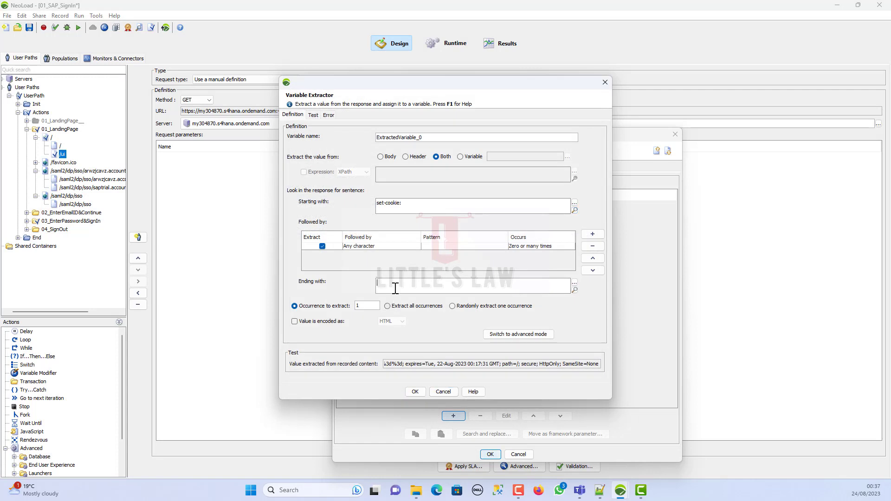
Set the extractor's ending text to "=GET", name the variable relayState and accept the extractor
{"action": "left_click", "coordinate": [395, 289]}
{"action": "type", "text": "=GET"}
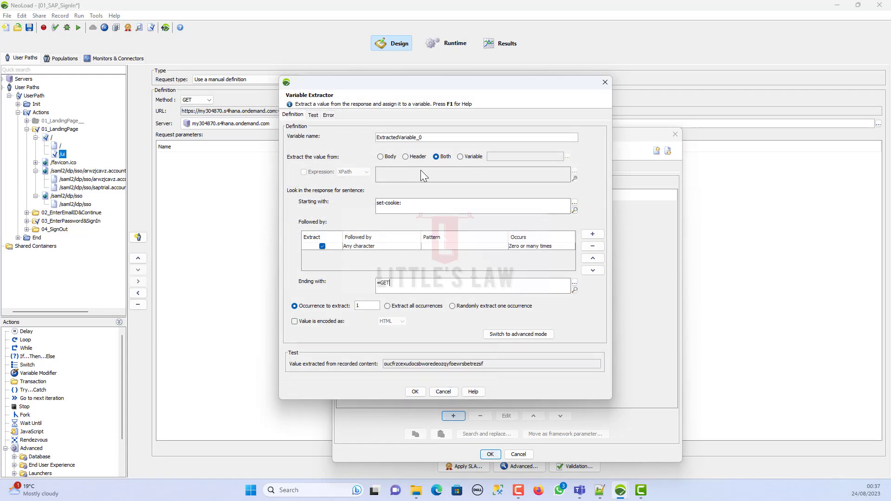
{"action": "double_click", "coordinate": [424, 137]}
{"action": "type", "text": "relayState"}
{"action": "left_click", "coordinate": [415, 392]}
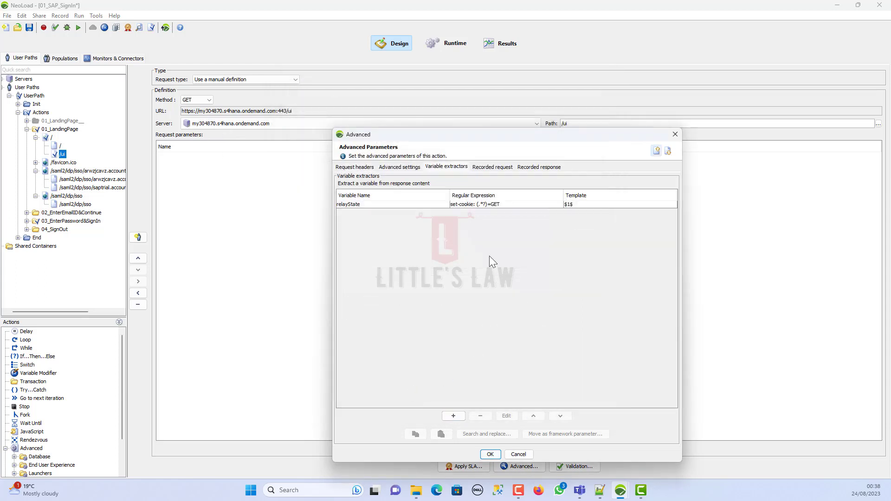
Replace all instances of the extracted value with ${relayState} and accept the /ui request's advanced parameters
{"action": "left_click", "coordinate": [483, 207]}
{"action": "left_click", "coordinate": [498, 433]}
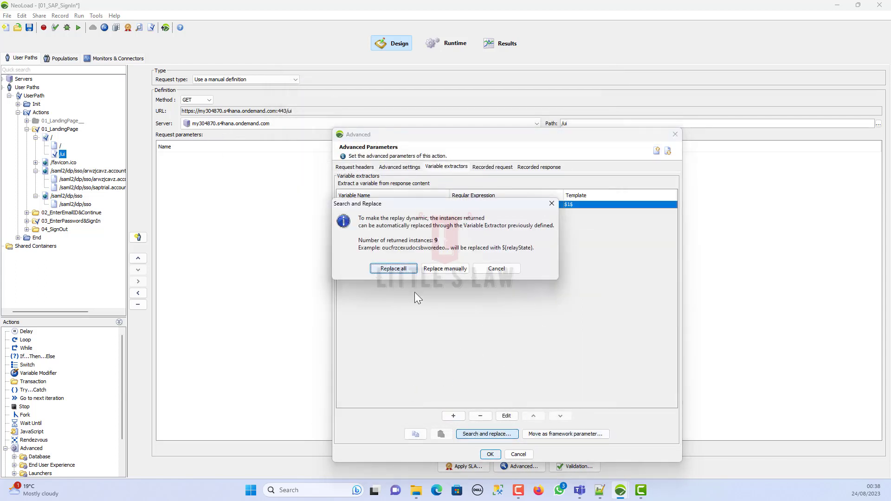
{"action": "left_click", "coordinate": [396, 268]}
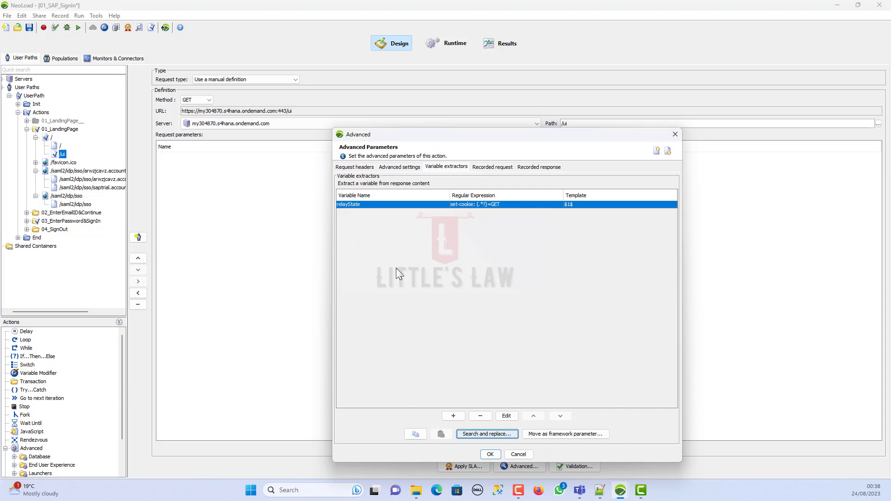
{"action": "left_click", "coordinate": [489, 454]}
Rerun the UserPath validity check, stop it partway, and examine the assertions of the /saml2/idp/sso/arwzjcavz.accounts.ondemand.com request under 01_LandingPage
{"action": "left_click", "coordinate": [54, 29]}
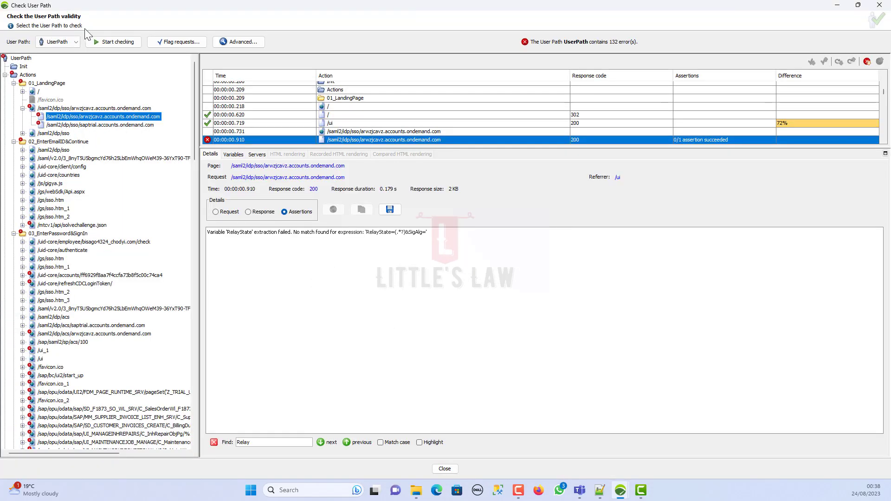
{"action": "left_click", "coordinate": [104, 41]}
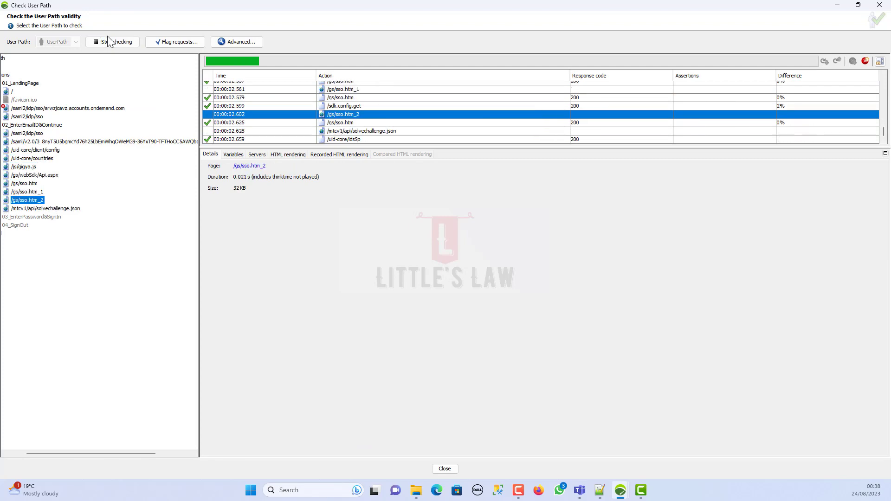
{"action": "left_click", "coordinate": [106, 42]}
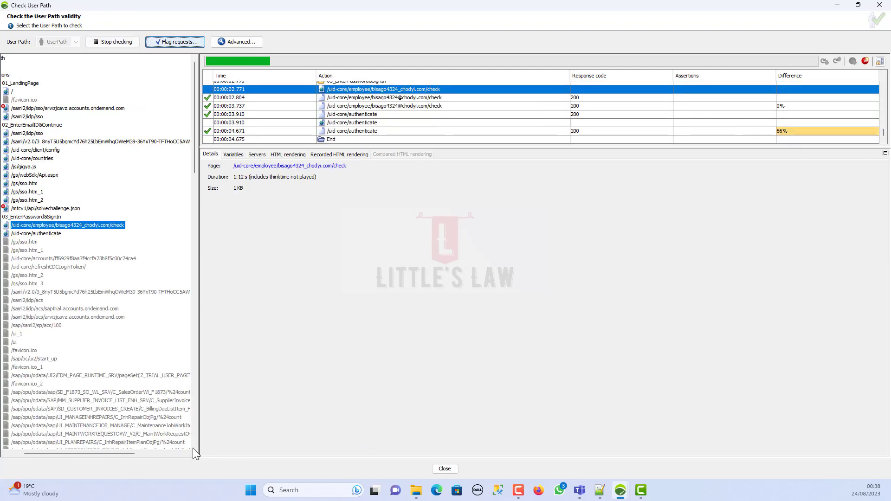
{"action": "left_click_drag", "start_coordinate": [121, 452], "coordinate": [27, 302]}
{"action": "left_click", "coordinate": [22, 108]}
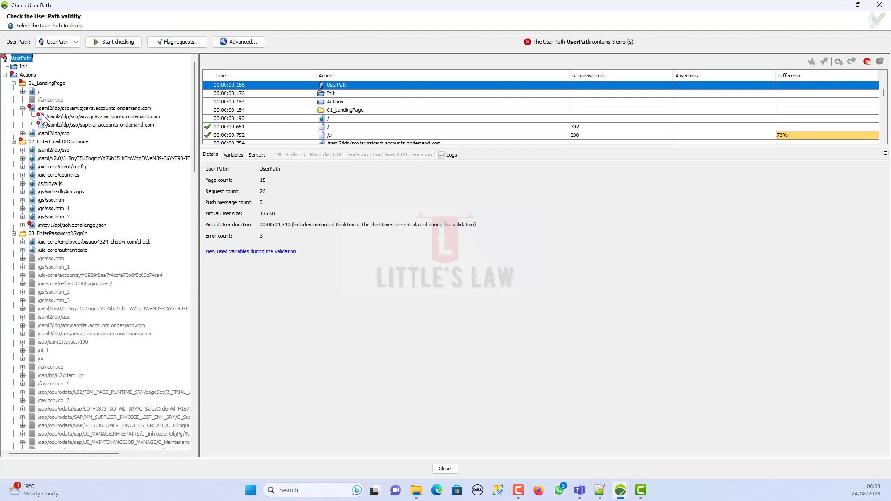
{"action": "left_click", "coordinate": [58, 117]}
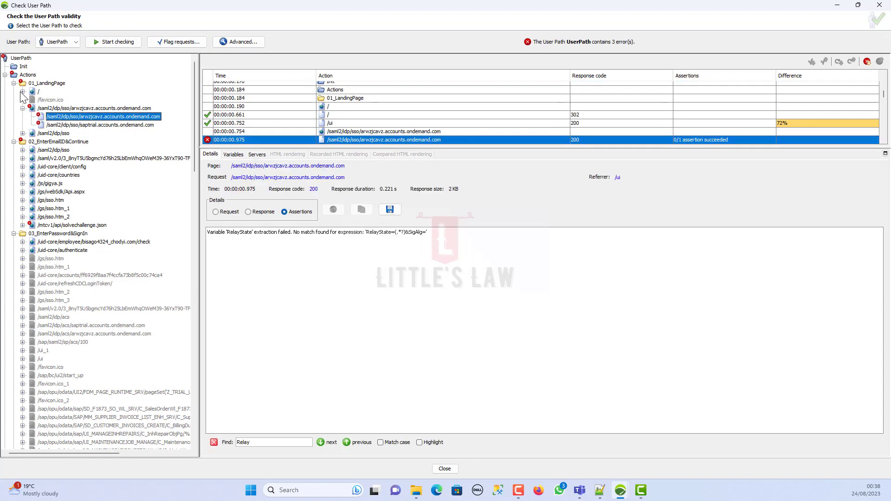
Examine the variables extracted during validation by the /ui request under 01_LandingPage
{"action": "left_click", "coordinate": [22, 91]}
{"action": "left_click", "coordinate": [48, 109]}
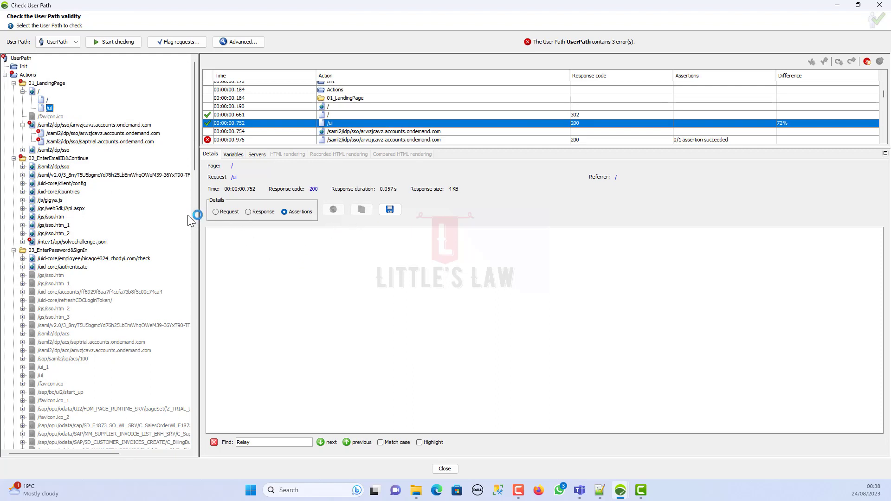
{"action": "left_click", "coordinate": [233, 154]}
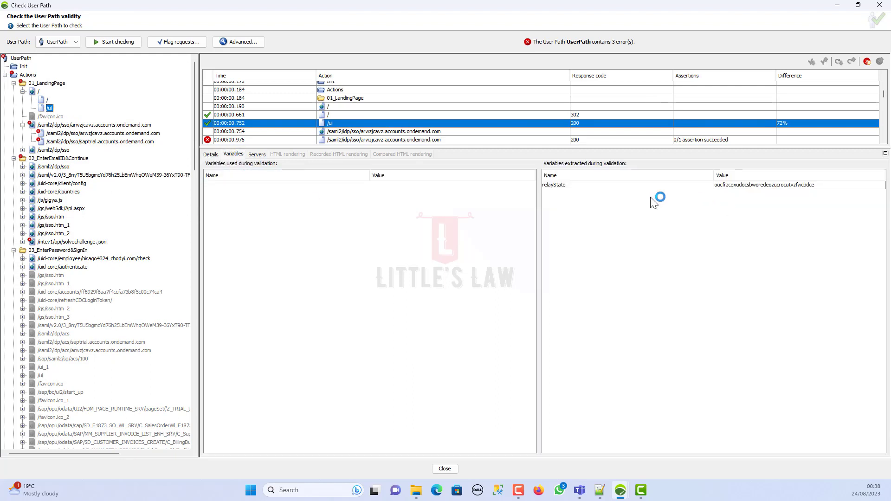
Open the /saml2/idp/sso/arwzjcavz.accounts.ondemand.com request in the design and copy its SAMLRequest parameter value
{"action": "left_click", "coordinate": [49, 134]}
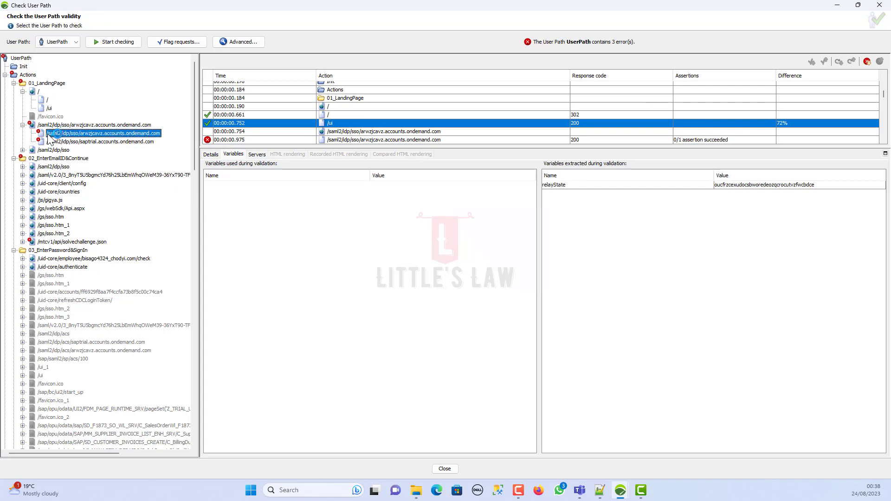
{"action": "right_click", "coordinate": [108, 136]}
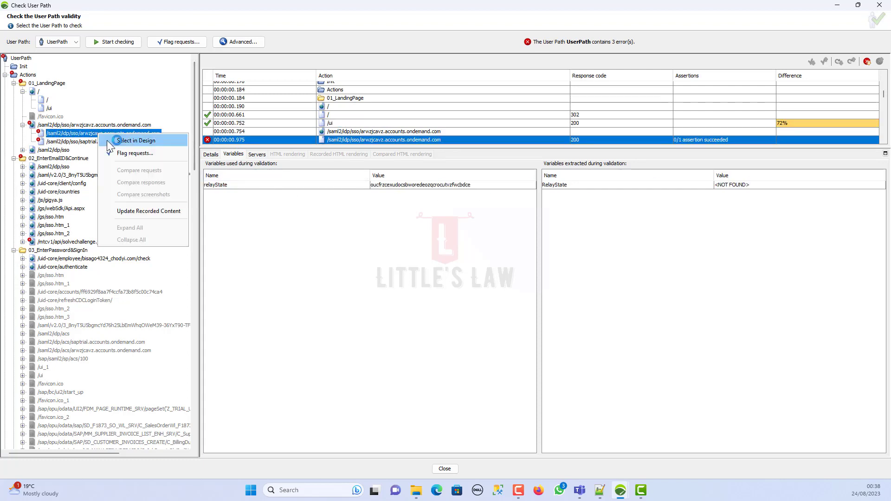
{"action": "left_click", "coordinate": [142, 139]}
{"action": "double_click", "coordinate": [691, 163]}
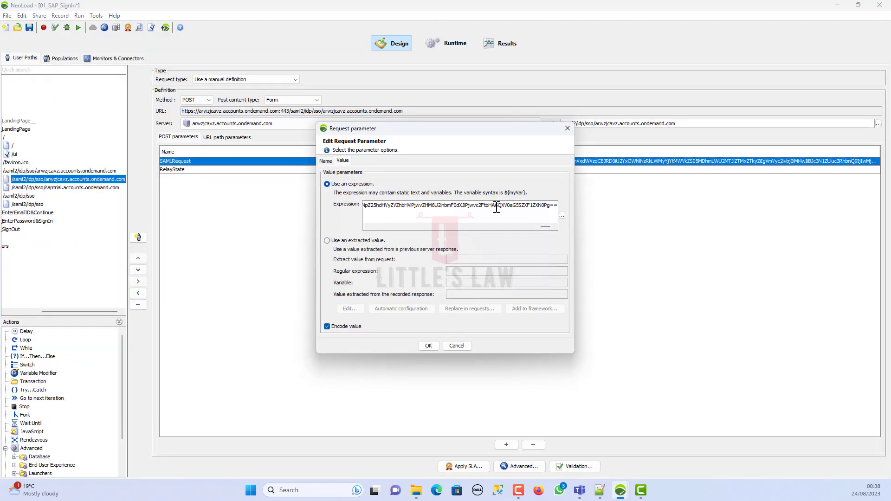
{"action": "key", "text": "ctrl+a"}
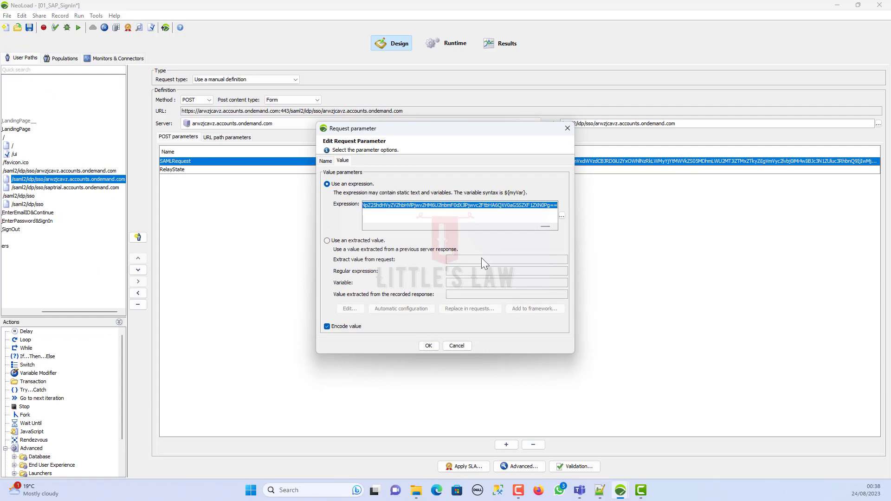
{"action": "left_click", "coordinate": [428, 345]}
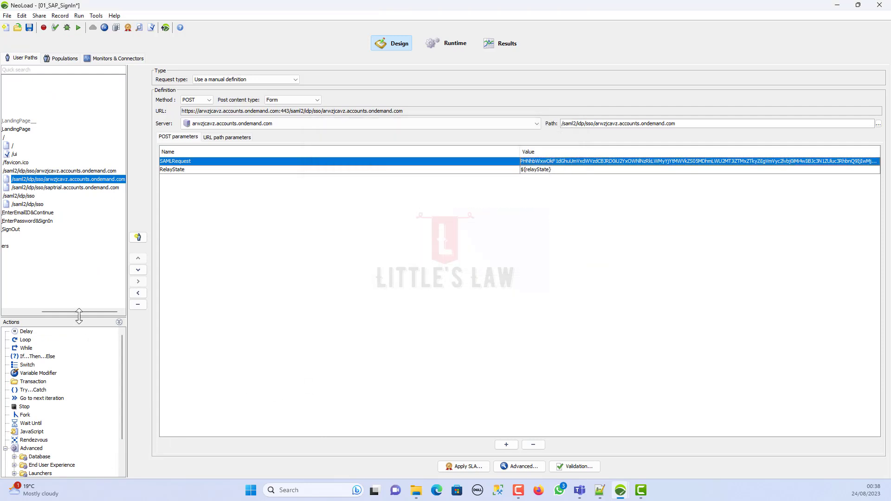
Flag the requests whose recorded response contains the copied SAMLRequest value
{"action": "left_click_drag", "start_coordinate": [79, 312], "coordinate": [45, 311]}
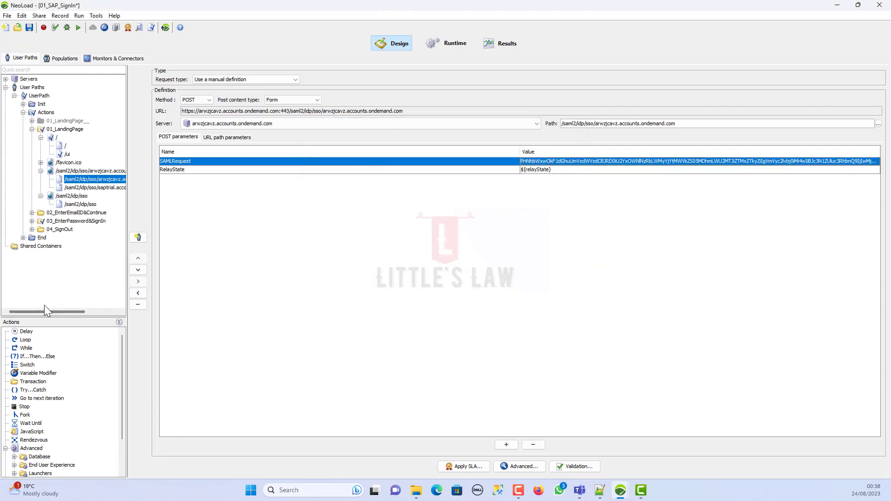
{"action": "left_click", "coordinate": [150, 28]}
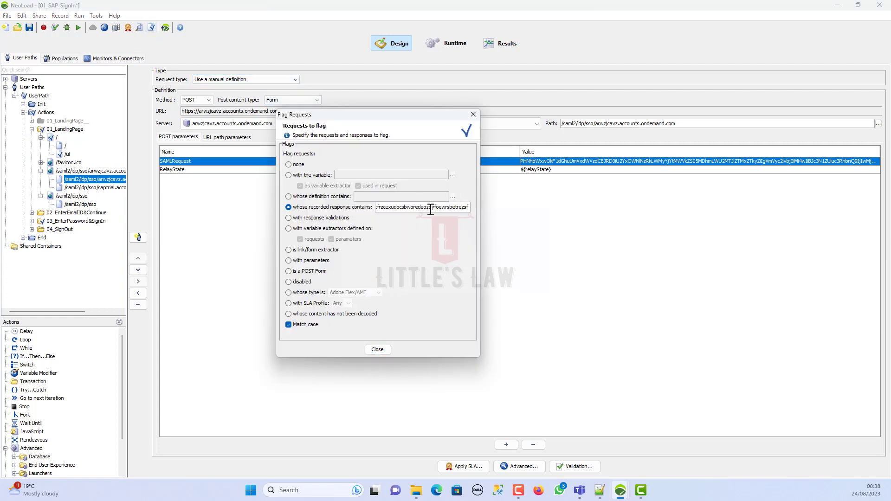
{"action": "left_click", "coordinate": [371, 349]}
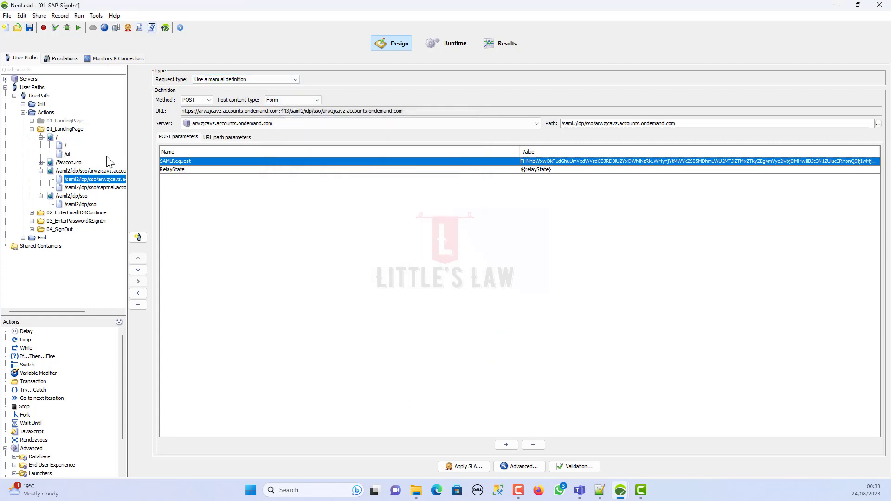
Open the validity check results for the /saml2/idp/sso/arwzjcavz.accounts.ondemand.com request under 01_LandingPage and examine its response and assertions
{"action": "left_click", "coordinate": [41, 163]}
{"action": "left_click", "coordinate": [75, 171]}
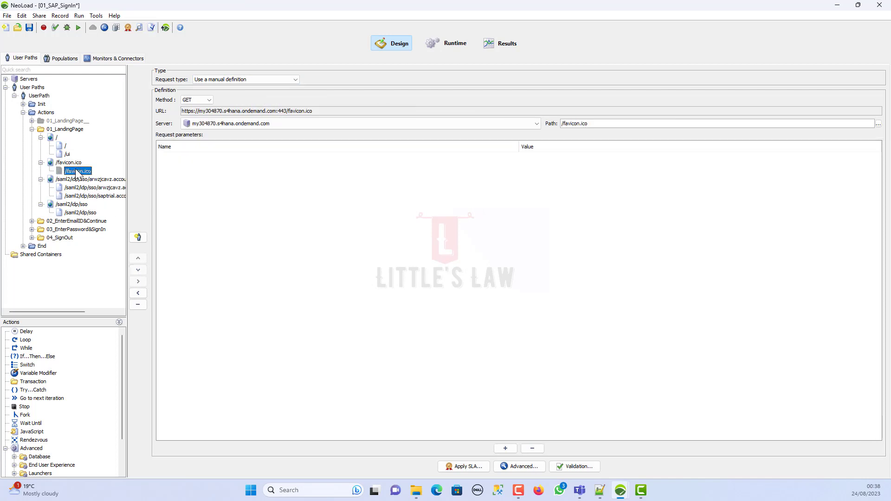
{"action": "left_click", "coordinate": [88, 189]}
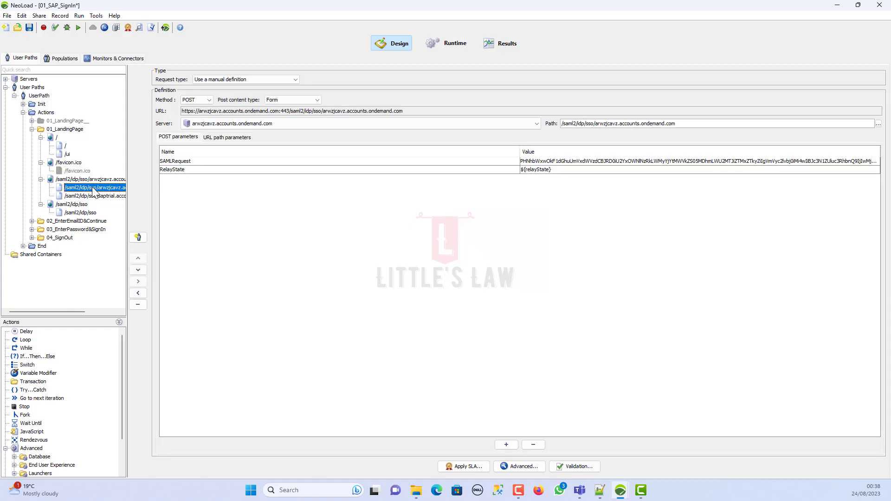
{"action": "right_click", "coordinate": [95, 191]}
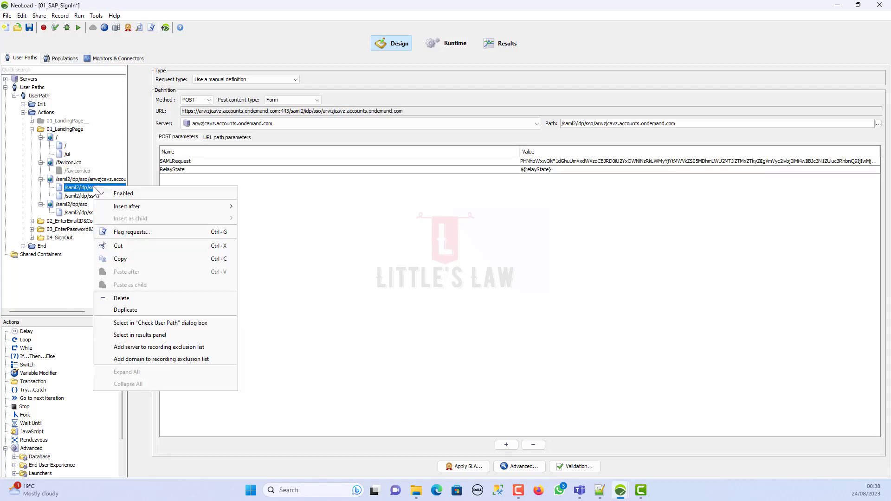
{"action": "left_click", "coordinate": [57, 28]}
{"action": "left_click", "coordinate": [57, 27]}
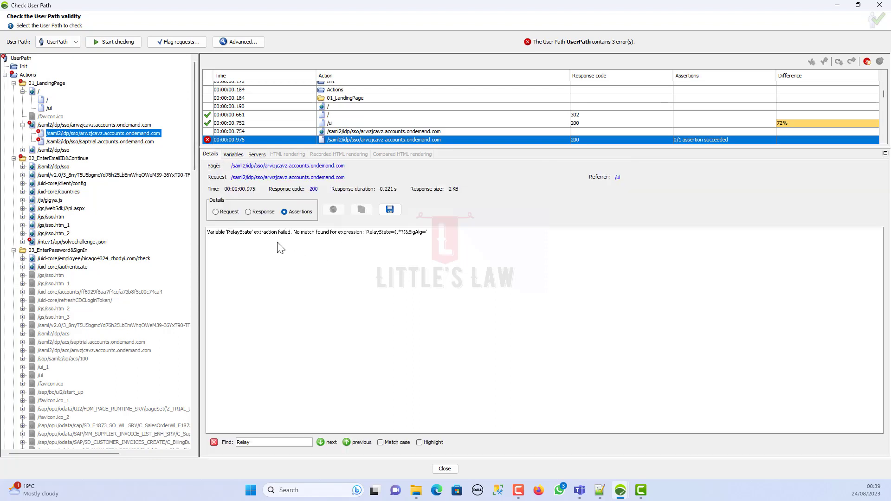
{"action": "left_click", "coordinate": [260, 213]}
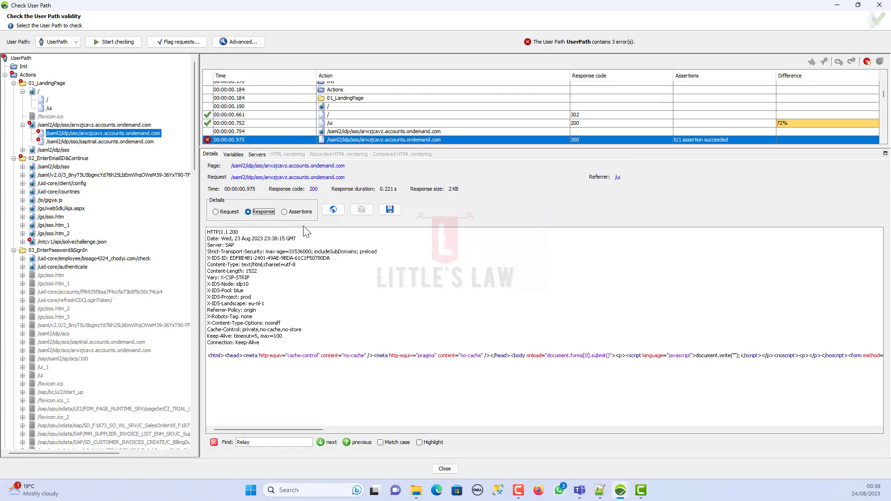
{"action": "left_click", "coordinate": [291, 216]}
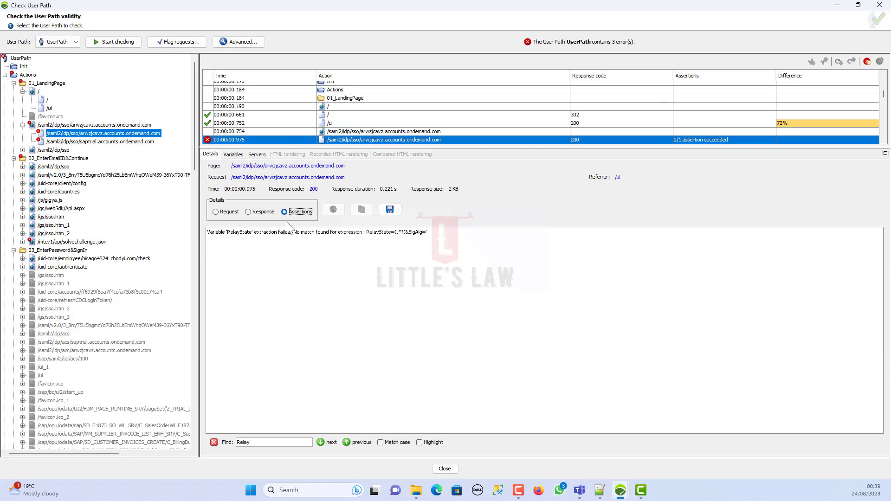
Search the validation response of the /saml2/idp/sso/arwzjcavz.accounts.ondemand.com request for "Relay" and examine its RelayState field
{"action": "left_click", "coordinate": [254, 213]}
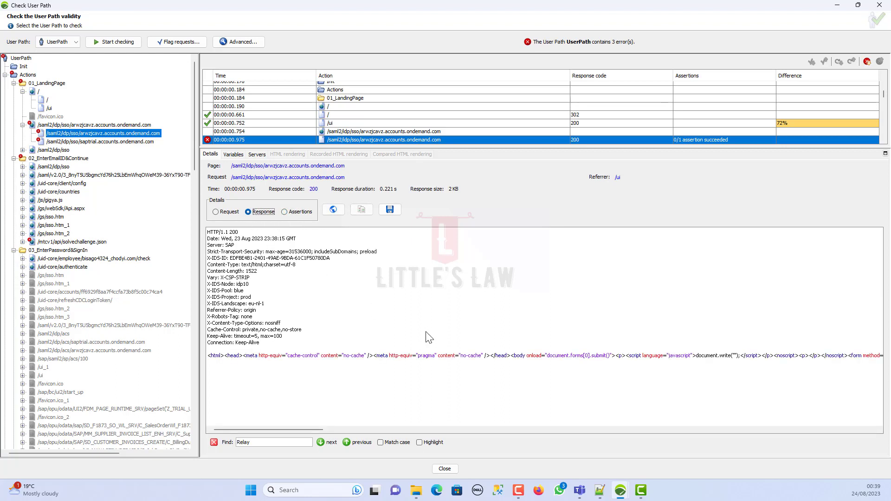
{"action": "left_click", "coordinate": [324, 443]}
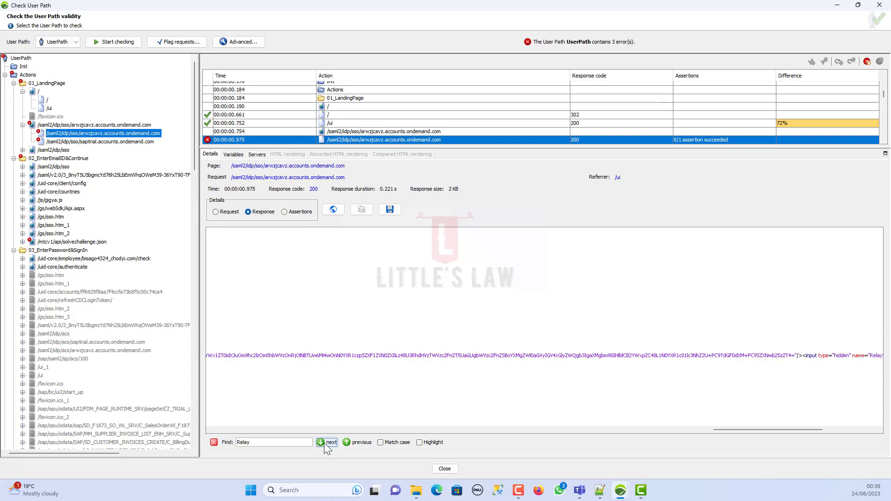
{"action": "left_click_drag", "start_coordinate": [736, 431], "coordinate": [780, 427]}
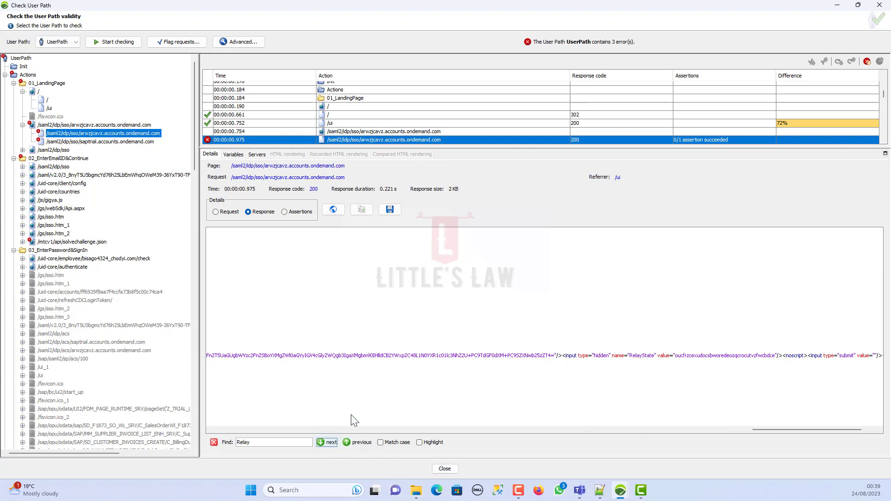
{"action": "left_click", "coordinate": [359, 443]}
{"action": "left_click", "coordinate": [330, 443]}
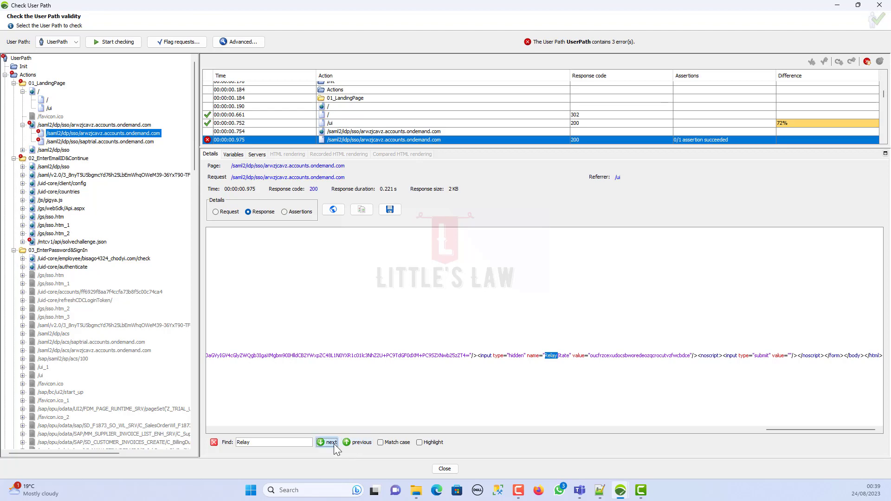
Restore the recorded value of the RelayState parameter in the /saml2/idp/sso/saptrial.accounts.ondemand.com request under 01_LandingPage
{"action": "left_click", "coordinate": [88, 142]}
{"action": "right_click", "coordinate": [93, 144]}
{"action": "left_click", "coordinate": [100, 148]}
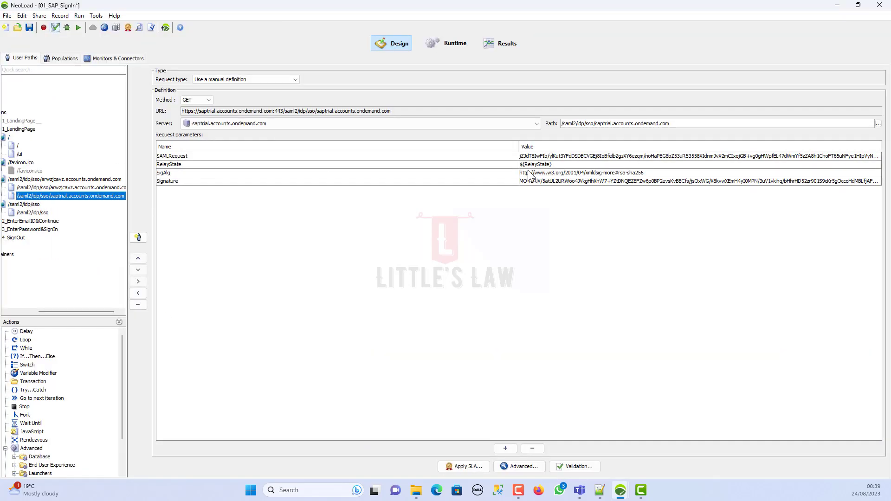
{"action": "left_click", "coordinate": [557, 169]}
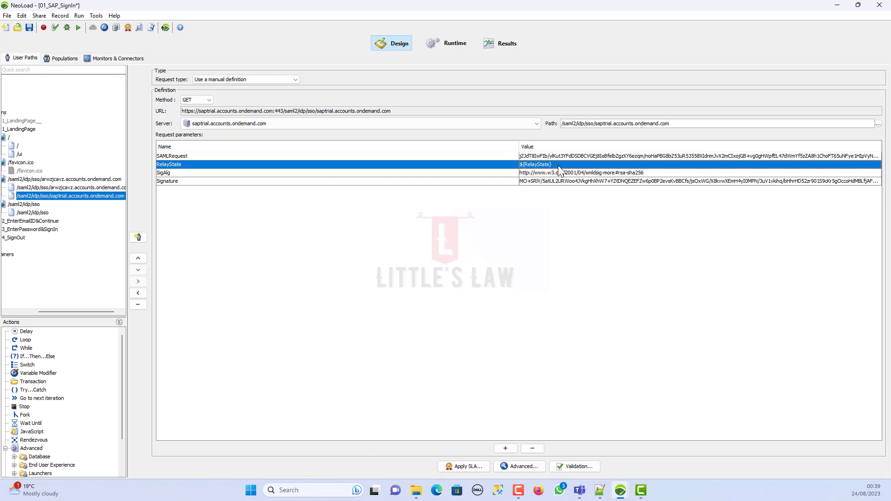
{"action": "right_click", "coordinate": [557, 165]}
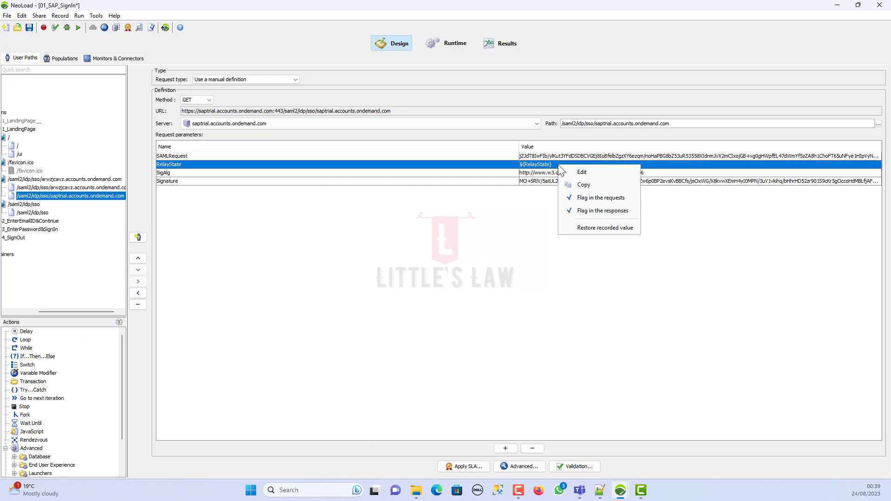
{"action": "left_click", "coordinate": [589, 228]}
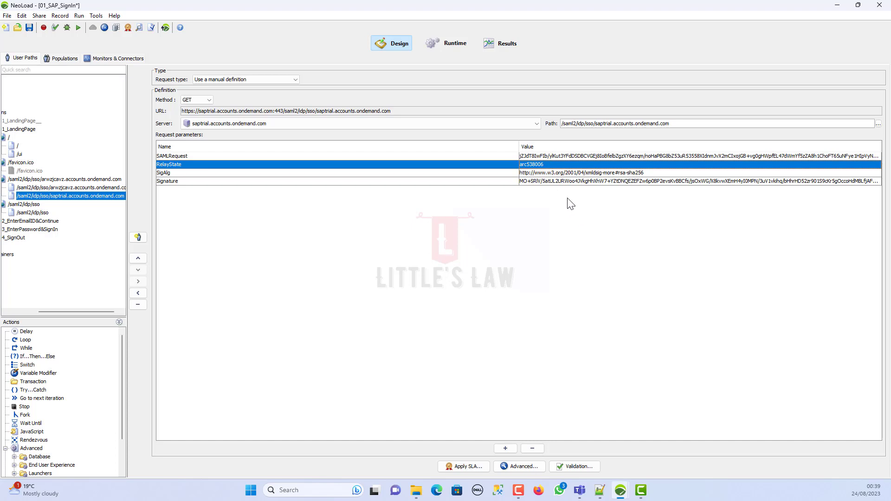
{"action": "double_click", "coordinate": [533, 165]}
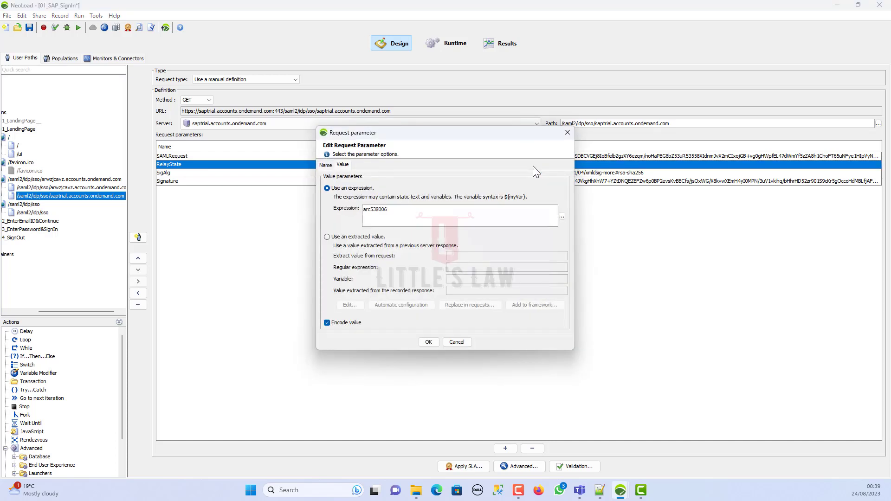
{"action": "left_click", "coordinate": [428, 342]}
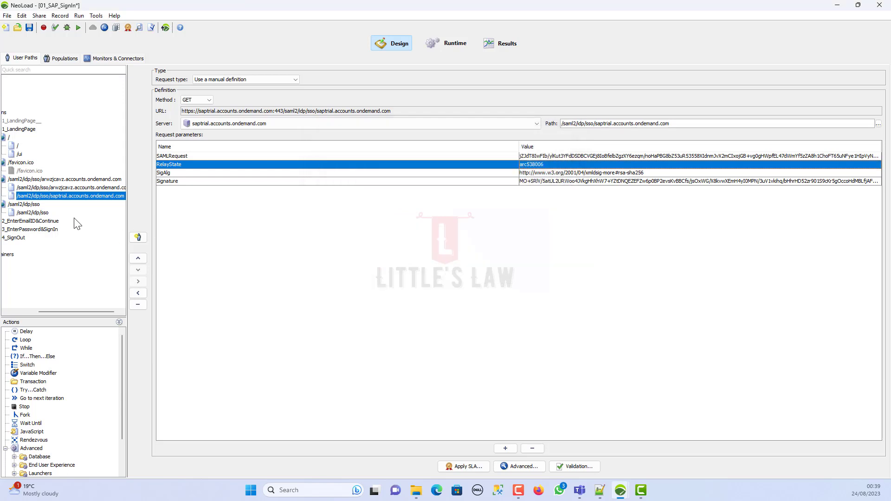
Remove the RelayState variable extractor from the /saml2/idp/sso/arwzjcavz.accounts.ondemand.com request under 01_LandingPage
{"action": "left_click", "coordinate": [57, 188]}
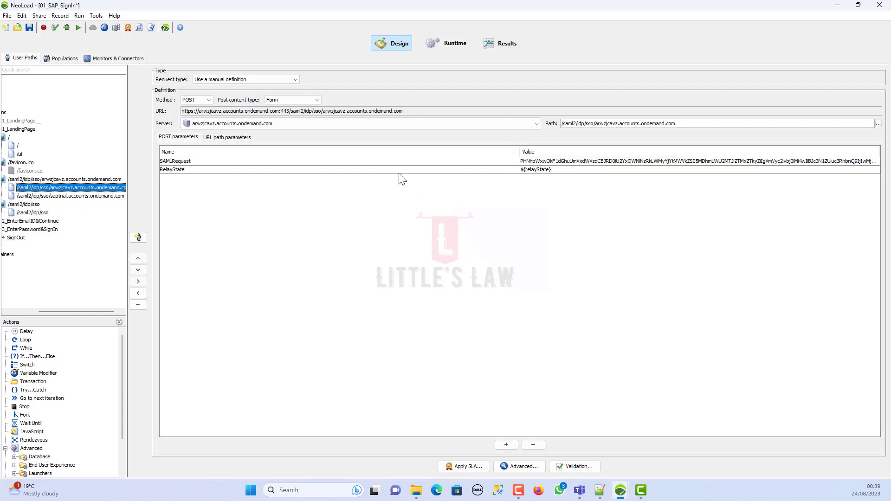
{"action": "left_click", "coordinate": [506, 467]}
{"action": "left_click", "coordinate": [457, 205]}
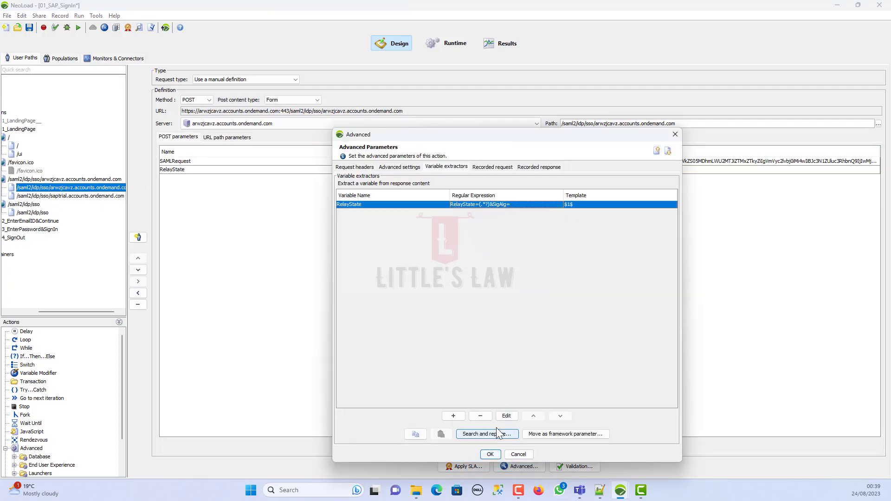
{"action": "left_click", "coordinate": [480, 416]}
{"action": "left_click", "coordinate": [491, 454]}
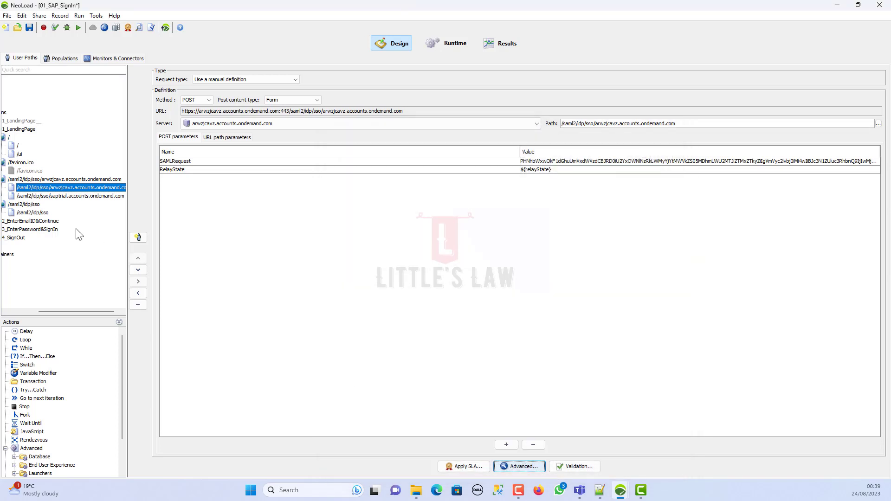
Copy the Signature parameter value of the /saml2/idp/sso/saptrial.accounts.ondemand.com request under 01_LandingPage
{"action": "left_click", "coordinate": [59, 197]}
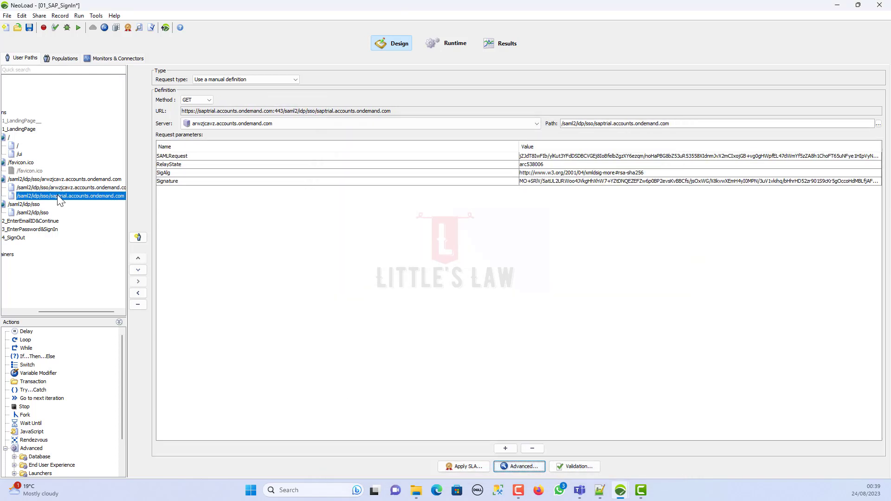
{"action": "left_click", "coordinate": [570, 183]}
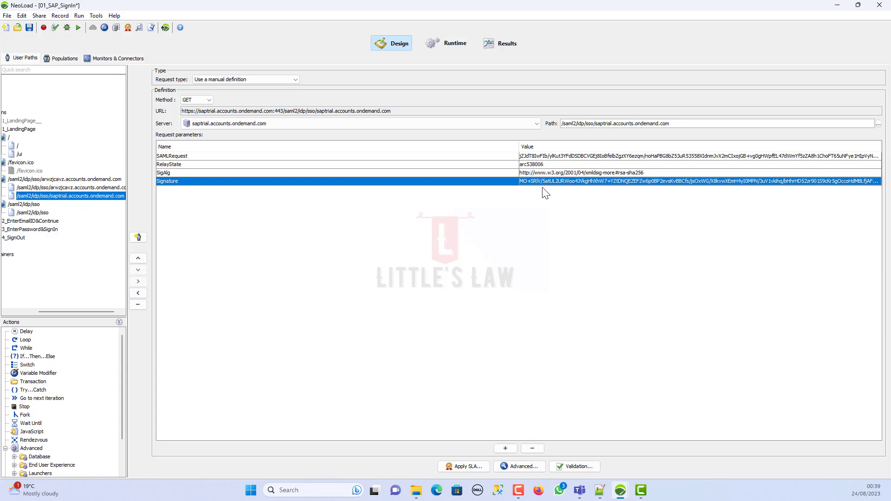
{"action": "double_click", "coordinate": [547, 183]}
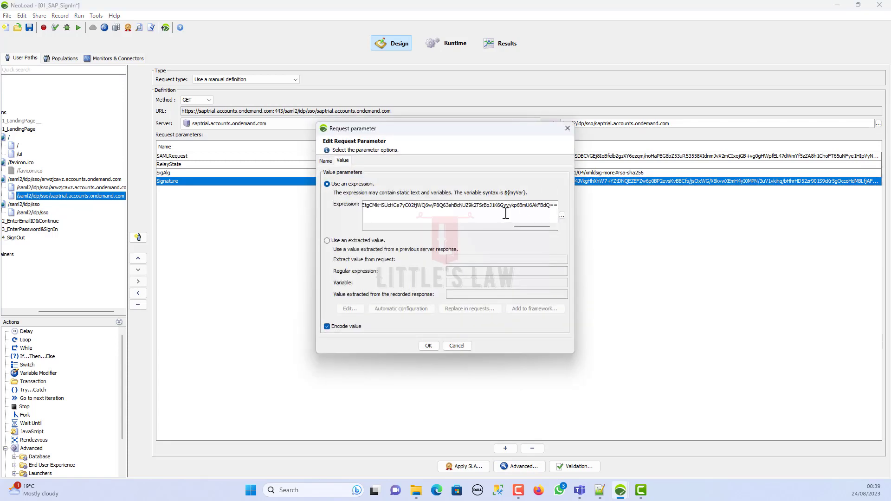
{"action": "key", "text": "ctrl+a"}
{"action": "left_click", "coordinate": [437, 345]}
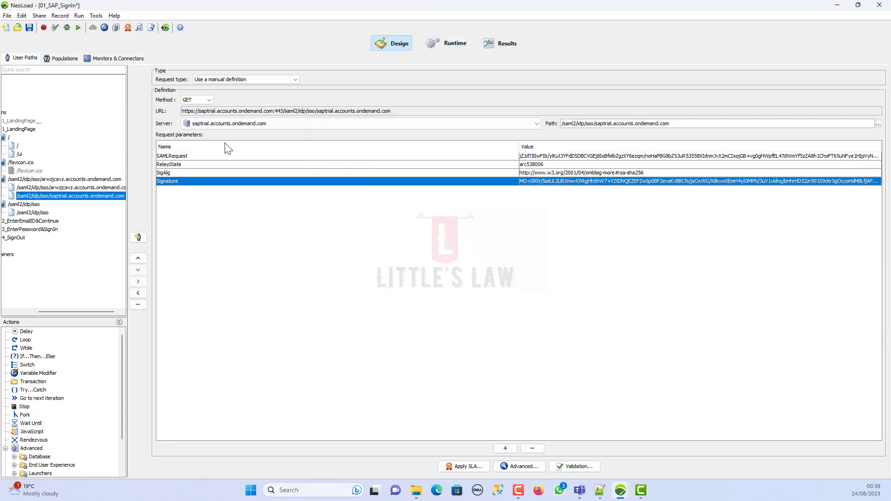
Flag the requests whose recorded response contains the copied Signature value
{"action": "left_click", "coordinate": [151, 27]}
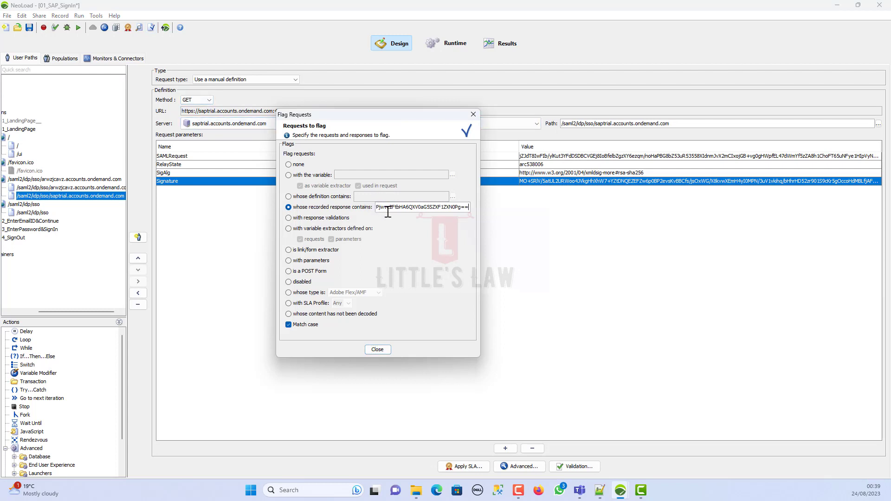
{"action": "key", "text": "ctrl+a"}
{"action": "key", "text": "ctrl+v"}
{"action": "left_click", "coordinate": [377, 349]}
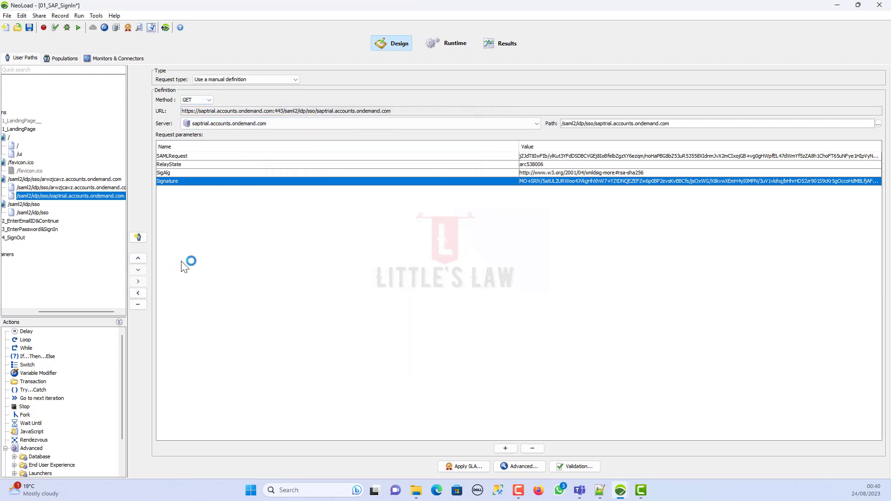
{"action": "left_click_drag", "start_coordinate": [95, 312], "coordinate": [75, 310]}
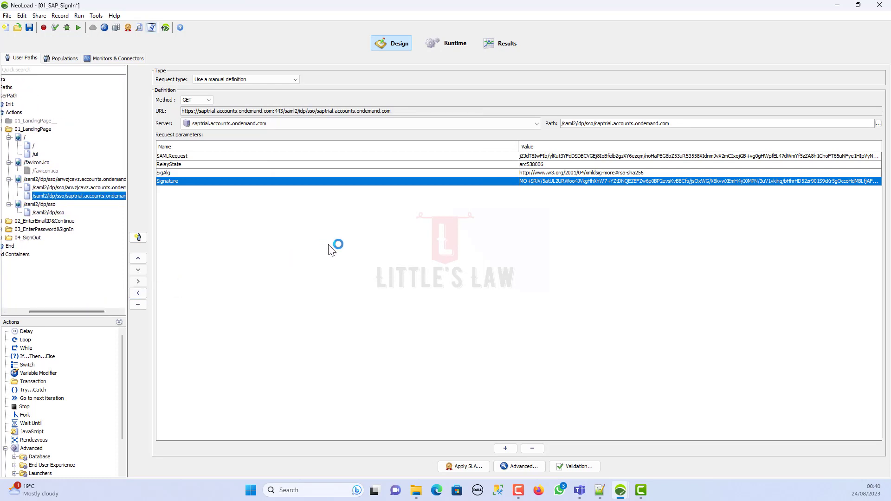
Rerun the UserPath validity check, stop it partway, and examine the assertions of the /saml2/idp/sso/saptrial.accounts.ondemand.com request under 01_LandingPage
{"action": "left_click", "coordinate": [55, 28]}
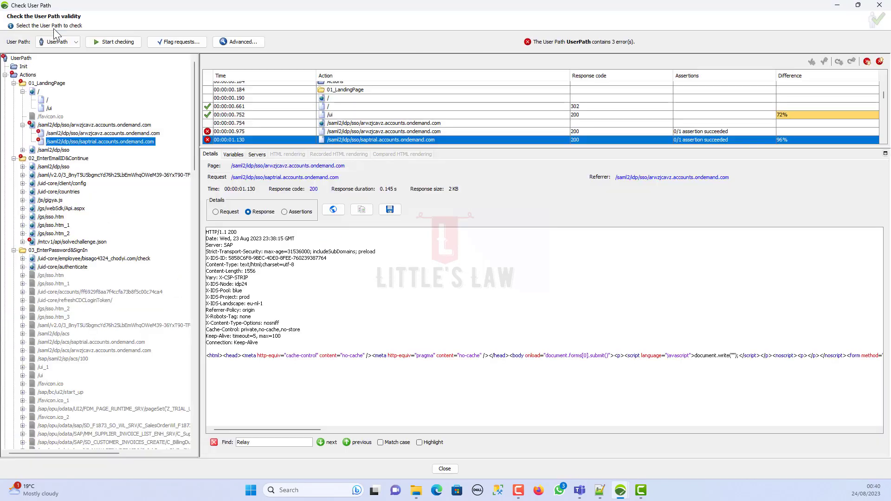
{"action": "left_click", "coordinate": [103, 40]}
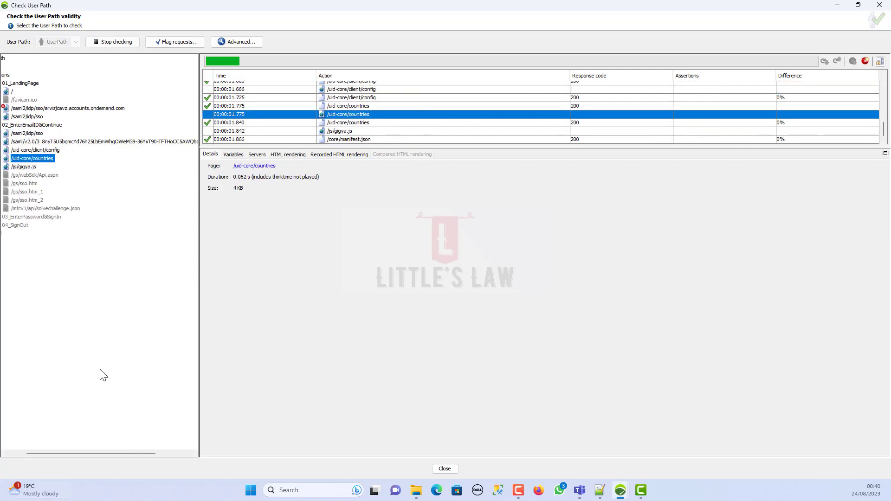
{"action": "left_click", "coordinate": [132, 46]}
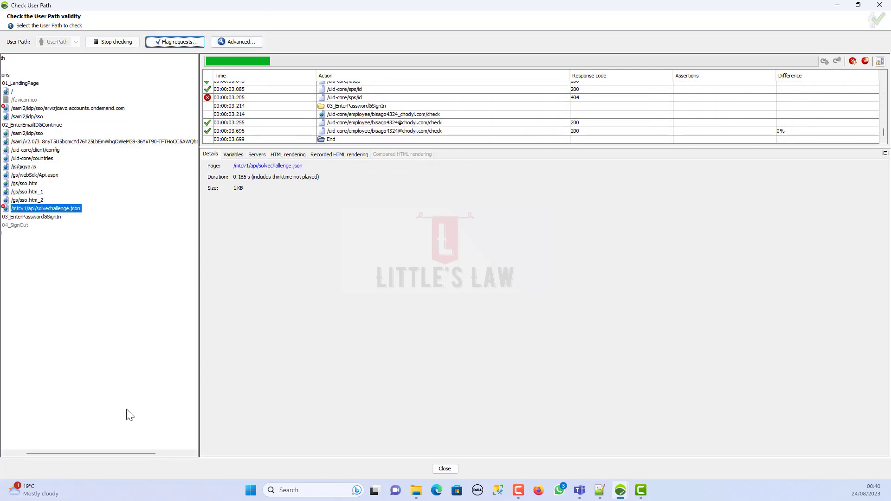
{"action": "left_click", "coordinate": [22, 108]}
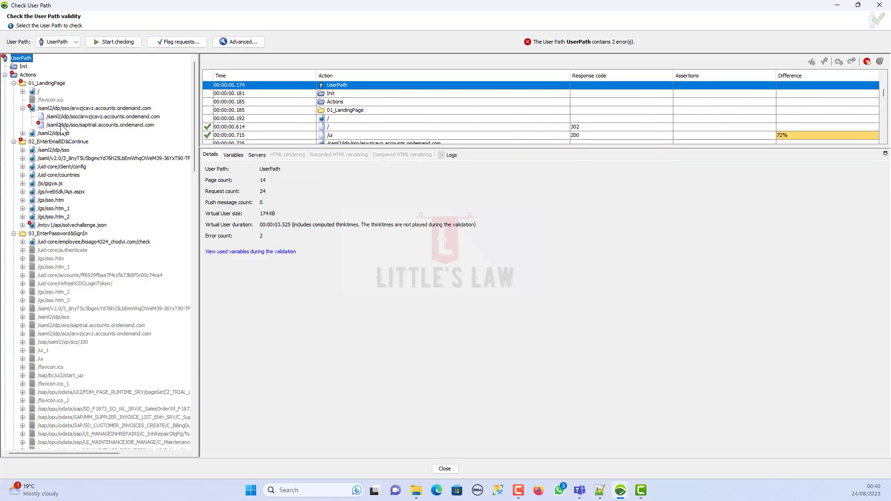
{"action": "left_click", "coordinate": [65, 125]}
{"action": "left_click", "coordinate": [292, 212]}
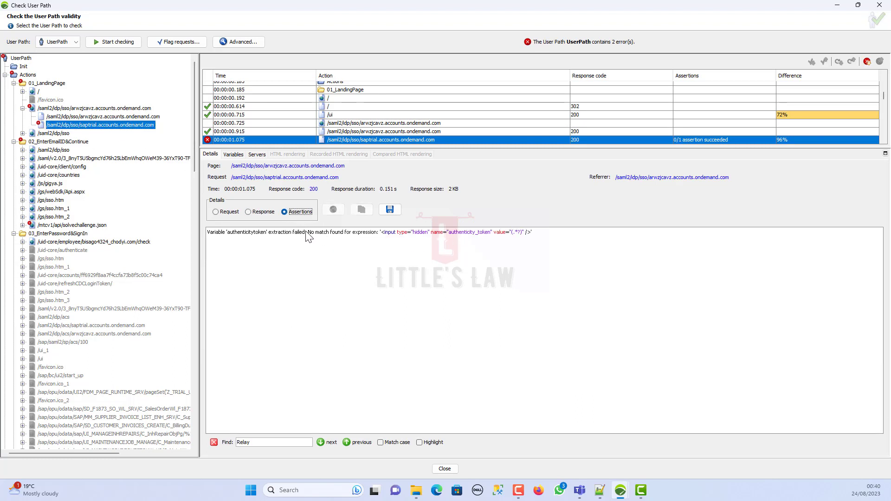
Search the validation response of the /saml2/idp/sso/saptrial.accounts.ondemand.com request for "auth", then clear the search text
{"action": "left_click", "coordinate": [261, 212]}
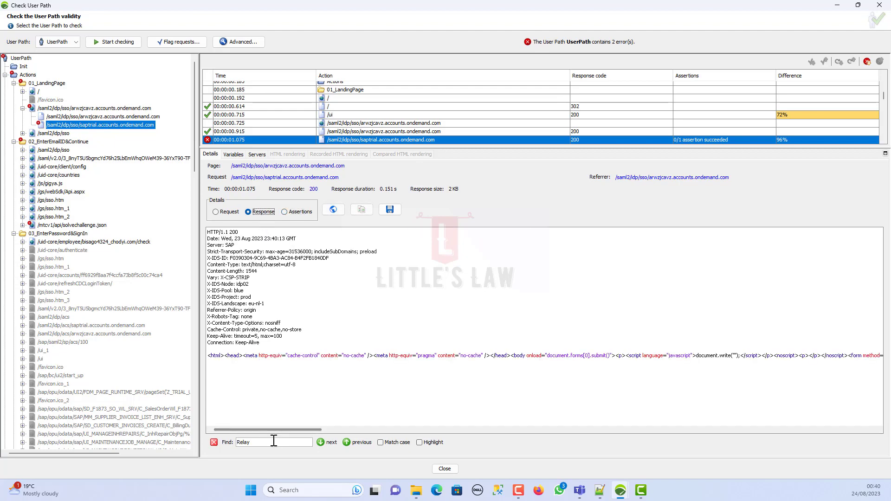
{"action": "left_click_drag", "start_coordinate": [273, 441], "coordinate": [242, 443]}
{"action": "type", "text": "a"}
{"action": "key", "text": "Return"}
{"action": "type", "text": "uth"}
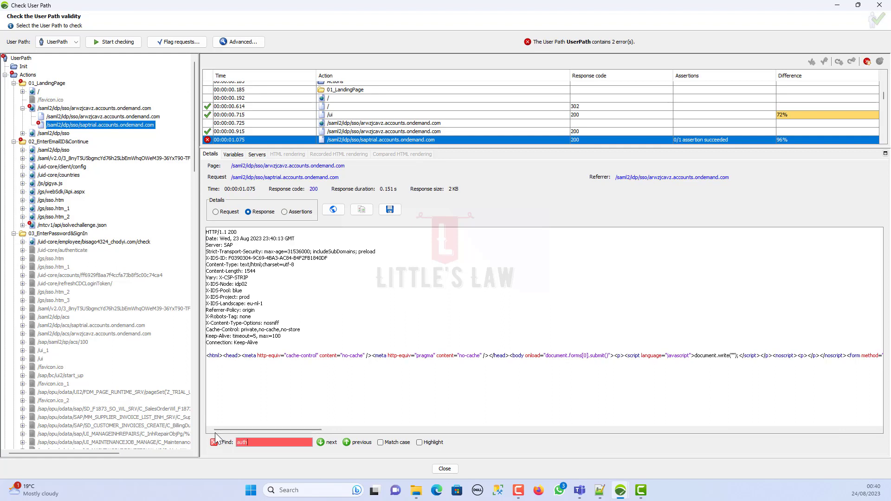
{"action": "key", "text": "BackSpace"}
{"action": "key", "text": "BackSpace"}
{"action": "key", "text": "BackSpace"}
{"action": "key", "text": "BackSpace"}
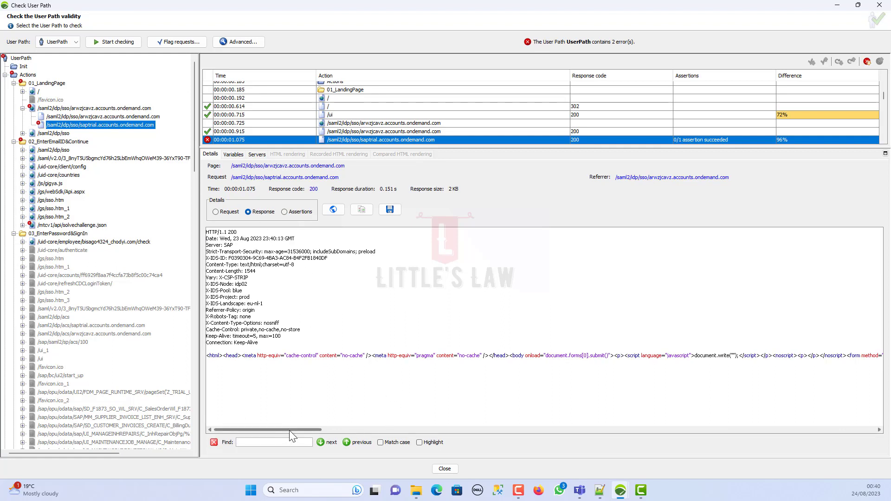
{"action": "mouse_move", "coordinate": [290, 430]}
{"action": "left_mouse_down"}
{"action": "mouse_move", "coordinate": [319, 430]}
{"action": "mouse_move", "coordinate": [289, 429]}
{"action": "left_mouse_up"}
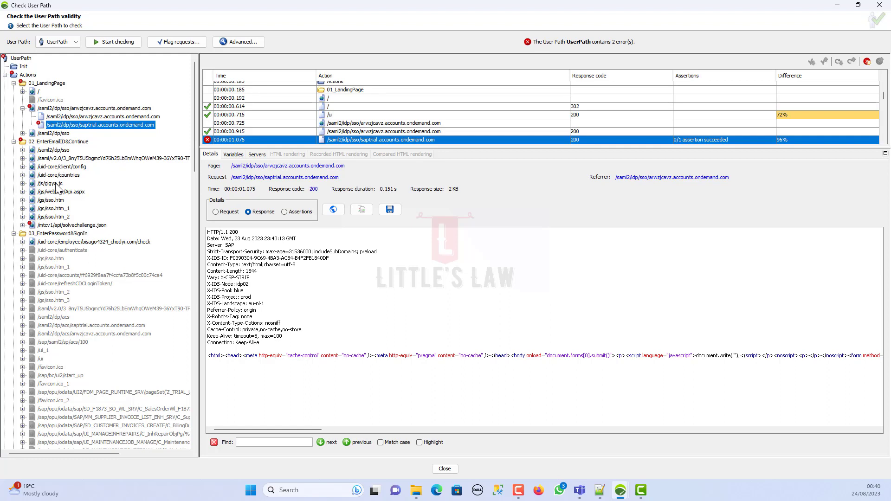
Open the failing /saml2/idp/sso/saptrial.accounts.ondemand.com request in Design and delete its authenticitytoken variable extractor
{"action": "right_click", "coordinate": [84, 130]}
{"action": "left_click", "coordinate": [92, 133]}
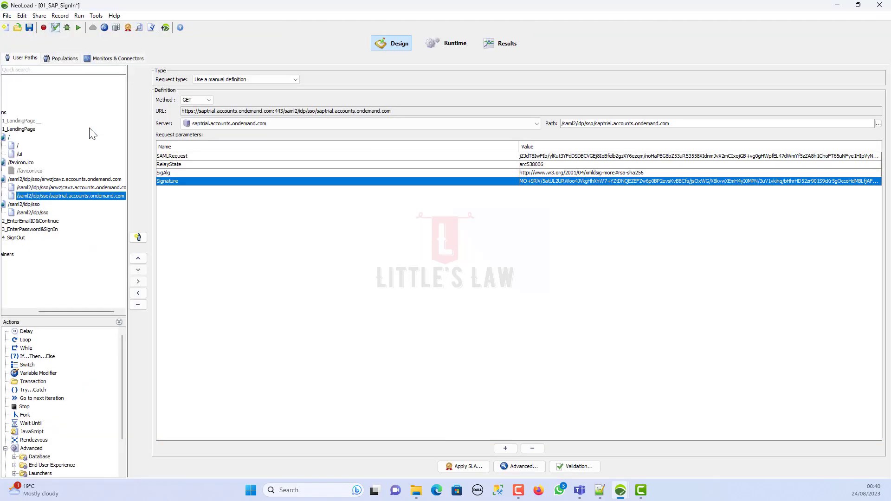
{"action": "left_click", "coordinate": [522, 467]}
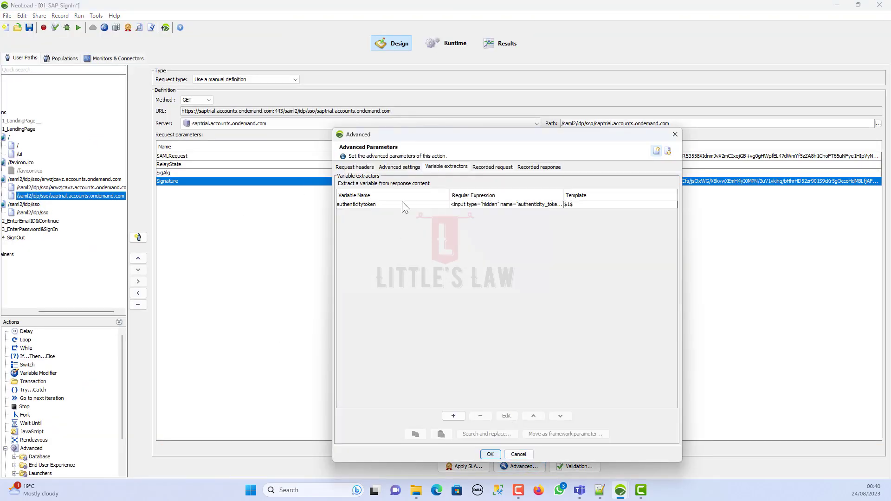
{"action": "left_click", "coordinate": [453, 204]}
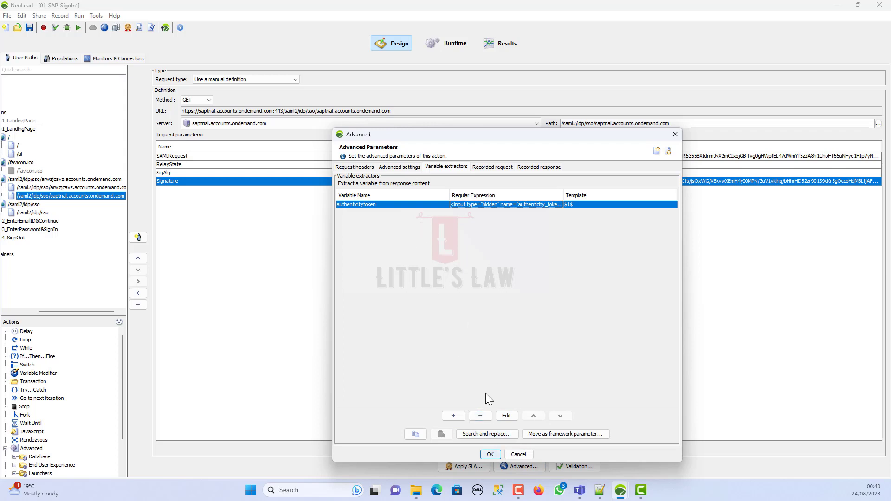
{"action": "left_click", "coordinate": [480, 416]}
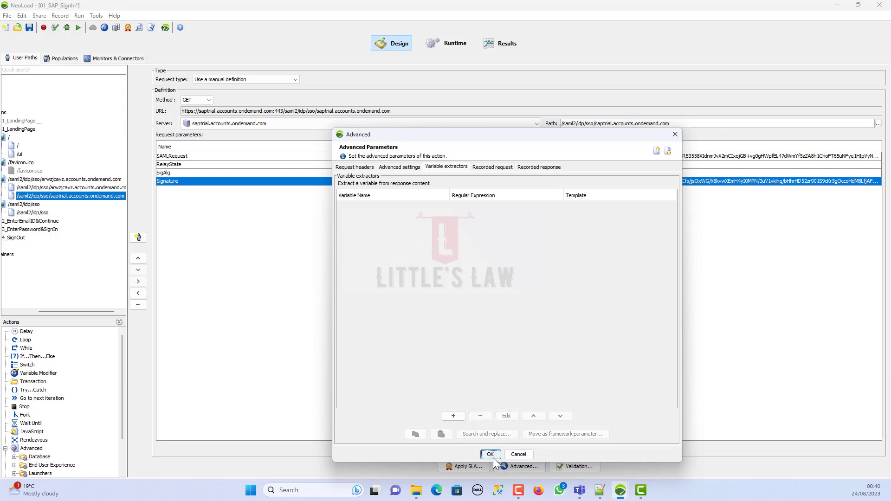
{"action": "left_click", "coordinate": [493, 458]}
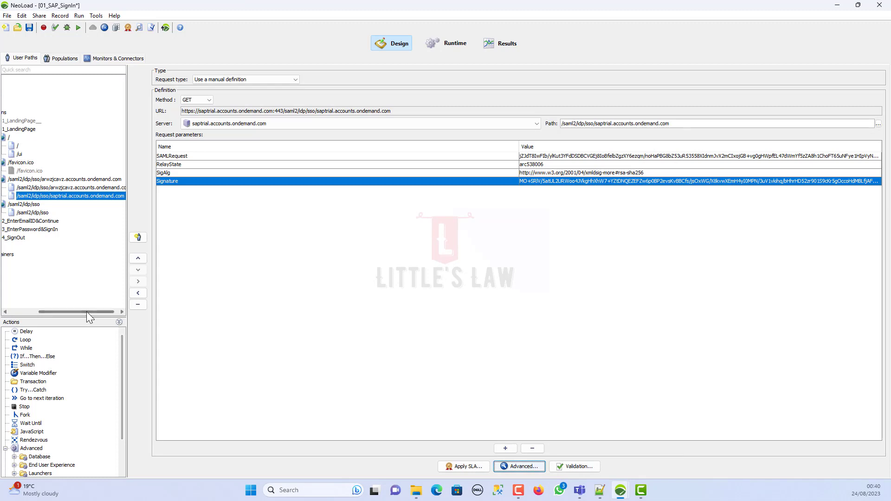
Reopen the UserPath check and compare the failed /uid-core/sps/id validation response under /mtcv1/api/solvechallenge.json with the recorded response
{"action": "left_click_drag", "start_coordinate": [86, 311], "coordinate": [58, 311]}
{"action": "left_click", "coordinate": [53, 27]}
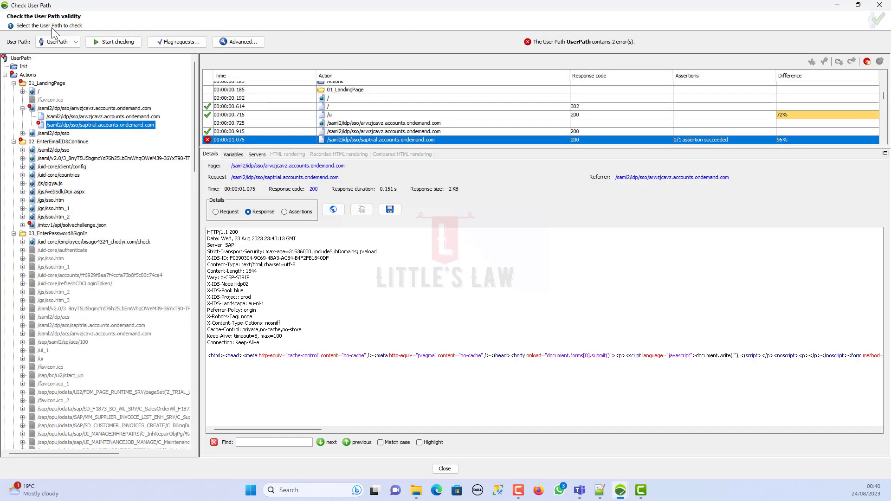
{"action": "left_click", "coordinate": [22, 225]}
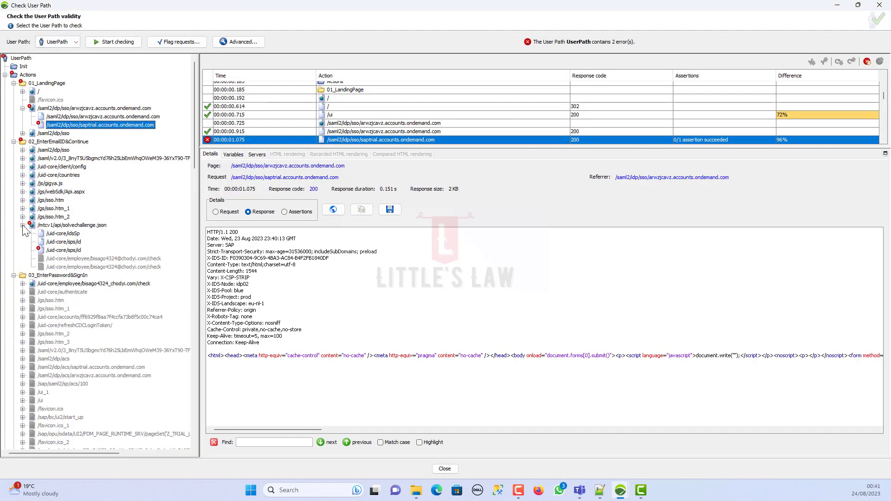
{"action": "left_click", "coordinate": [23, 150]}
{"action": "left_click", "coordinate": [65, 259]}
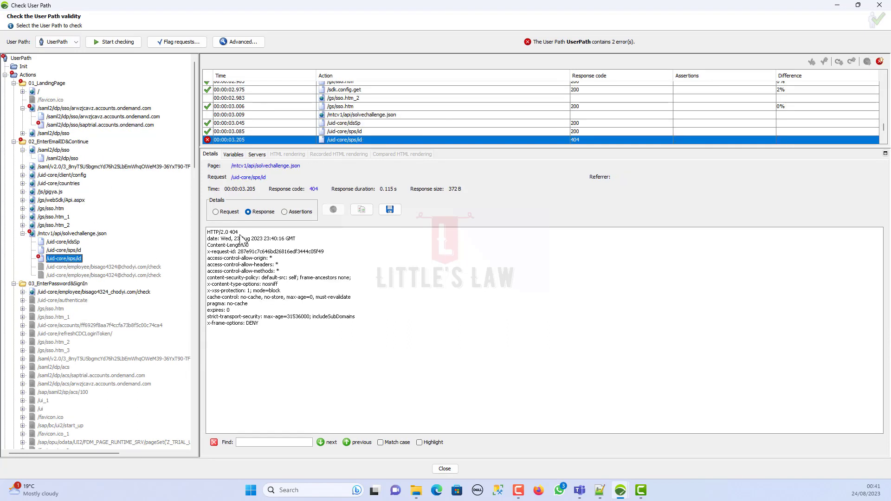
{"action": "left_click", "coordinate": [360, 210]}
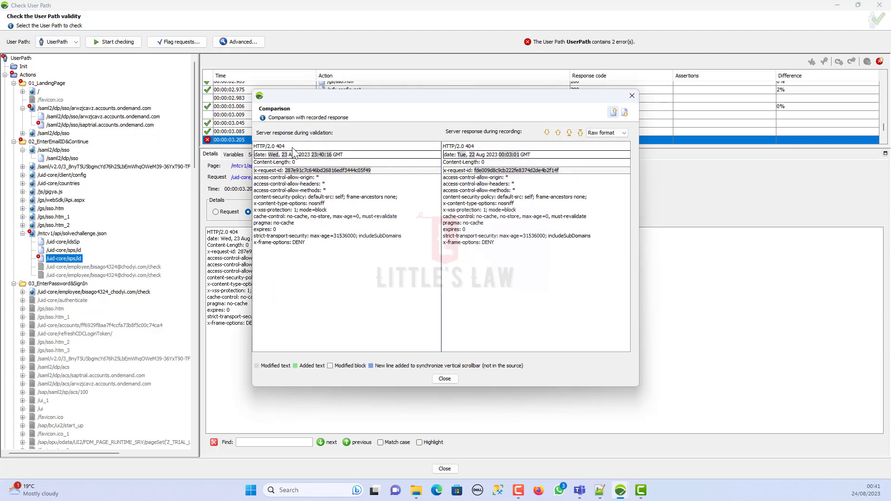
{"action": "left_click", "coordinate": [441, 379]}
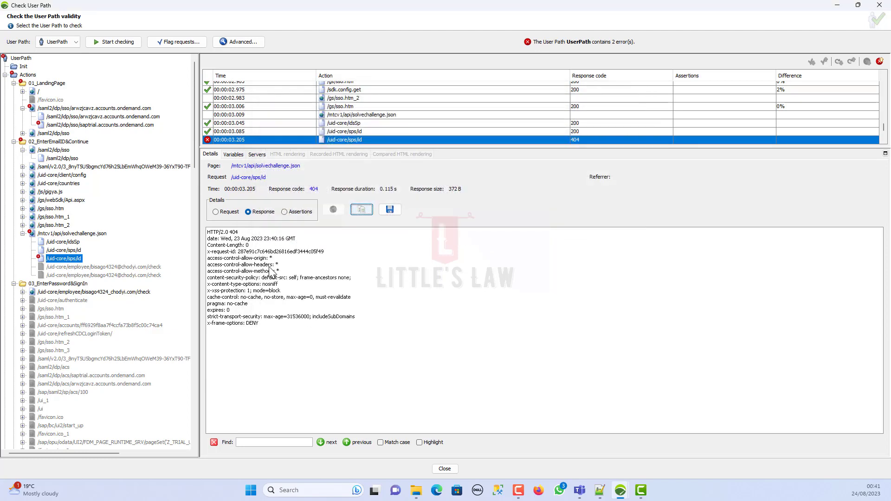
Compare the parameters of the failed /uid-core/sps/id validation request with the recorded request, then return to its response
{"action": "left_click", "coordinate": [216, 212]}
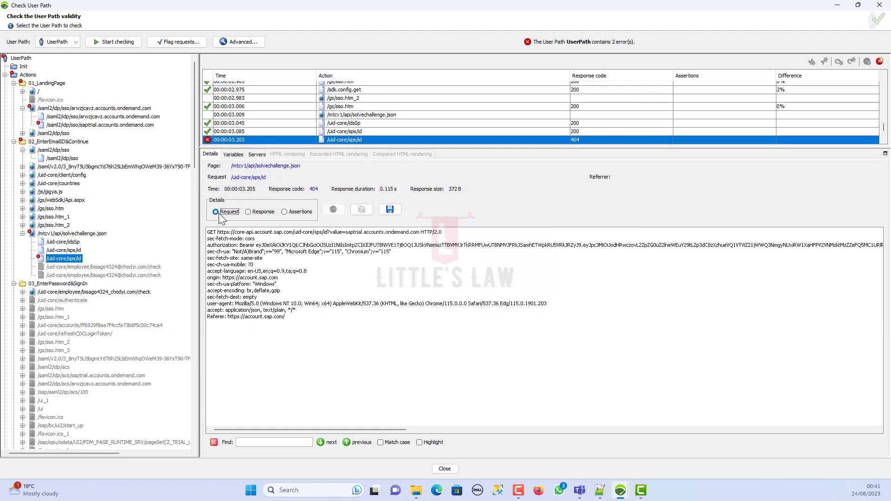
{"action": "left_click", "coordinate": [361, 211]}
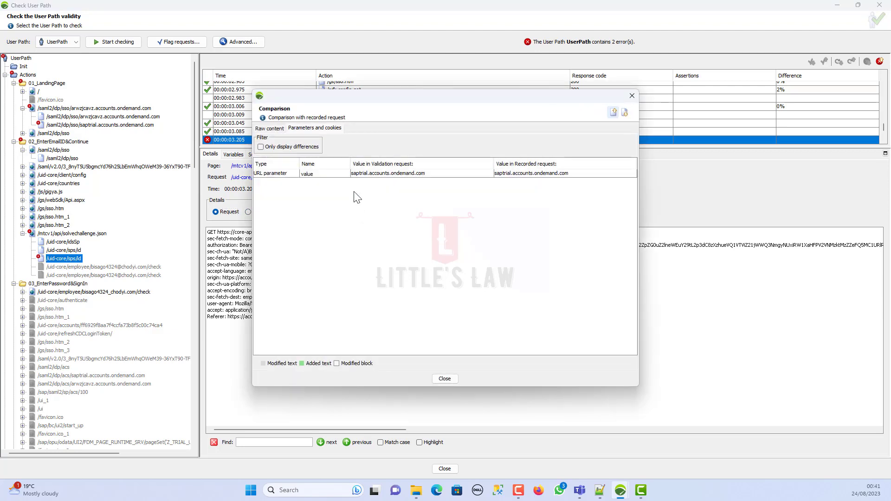
{"action": "left_click", "coordinate": [445, 380]}
{"action": "left_click", "coordinate": [263, 213]}
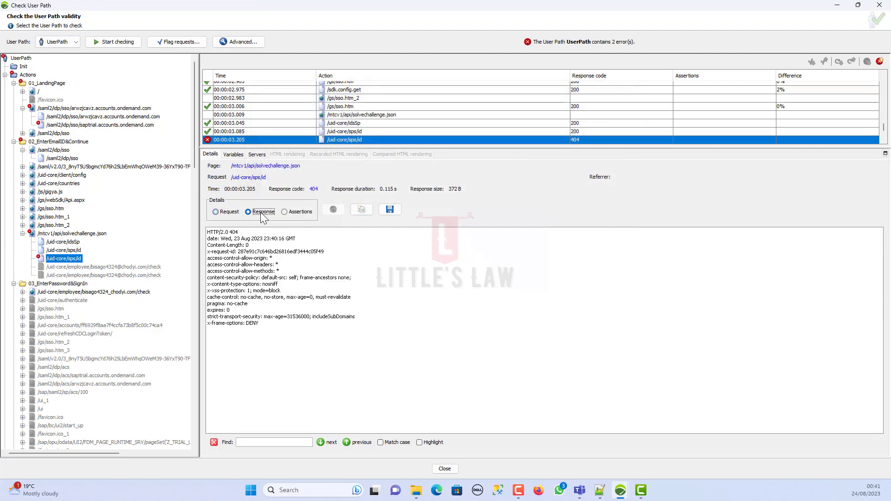
Open the failed /uid-core/sps/id request in Design and examine the two /uid-core/employee check requests that follow it
{"action": "right_click", "coordinate": [63, 262]}
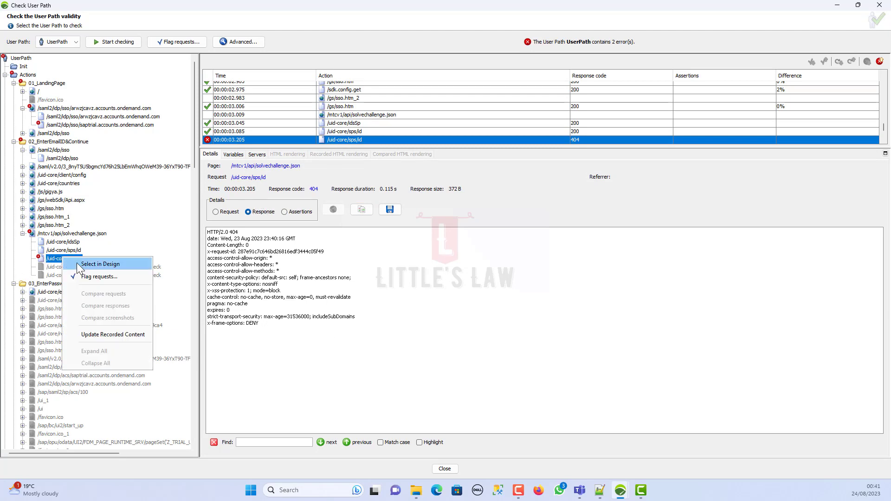
{"action": "left_click", "coordinate": [76, 263]}
{"action": "scroll", "coordinate": [87, 260], "scroll_direction": "down", "scroll_amount": 1}
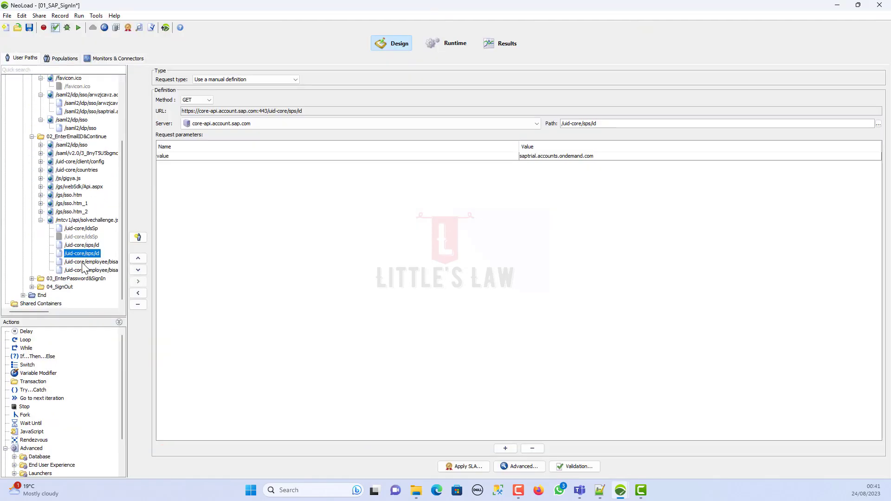
{"action": "left_click", "coordinate": [85, 264]}
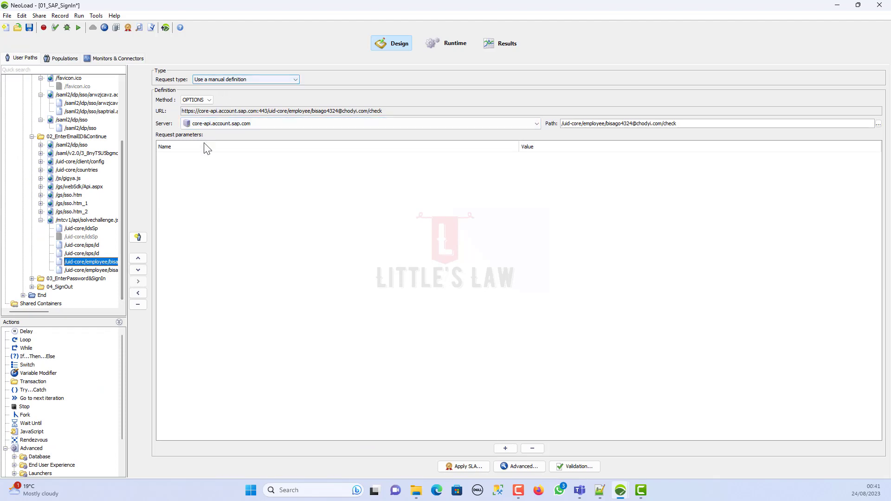
{"action": "left_click", "coordinate": [92, 271]}
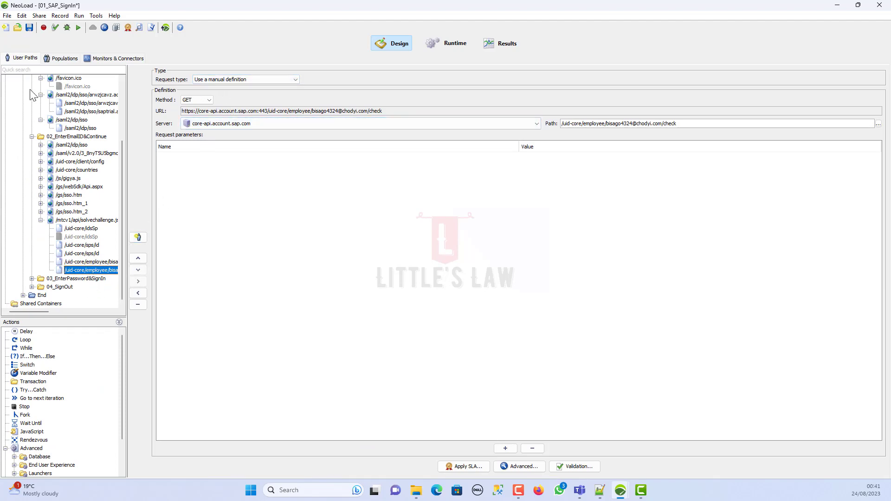
Rerun the UserPath validity check and inspect the response of the failed /uid-core/sps/id request under 02_EnterEmailID&Continue
{"action": "left_click", "coordinate": [55, 27]}
{"action": "left_click", "coordinate": [116, 42]}
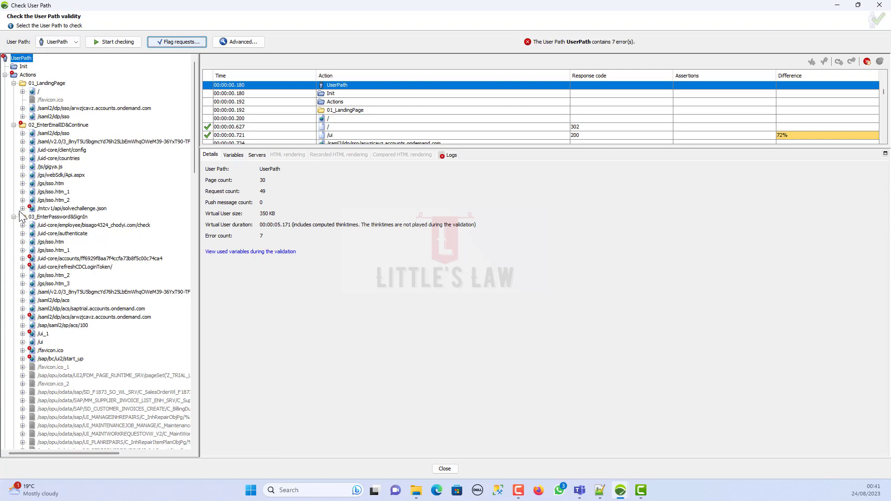
{"action": "left_click", "coordinate": [23, 209]}
{"action": "left_click", "coordinate": [60, 234]}
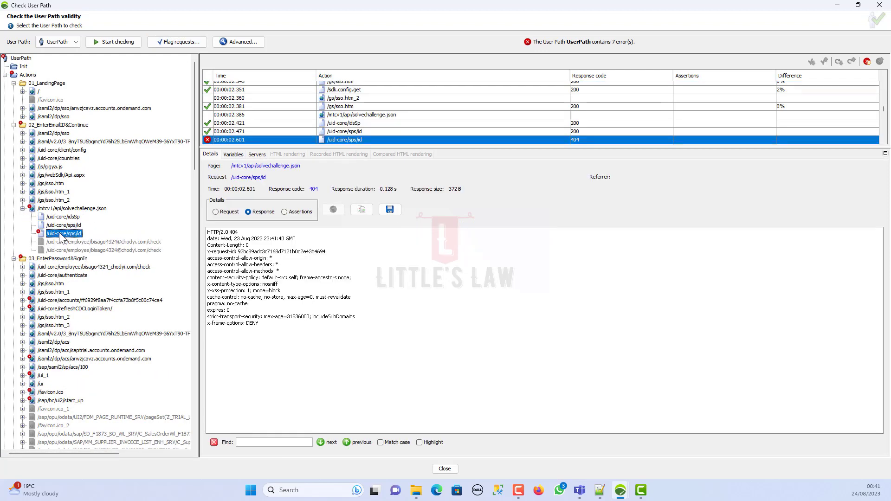
Review the failed /uid-core/sps/id request in Design, then compare its new validation response with the recorded response
{"action": "right_click", "coordinate": [61, 235]}
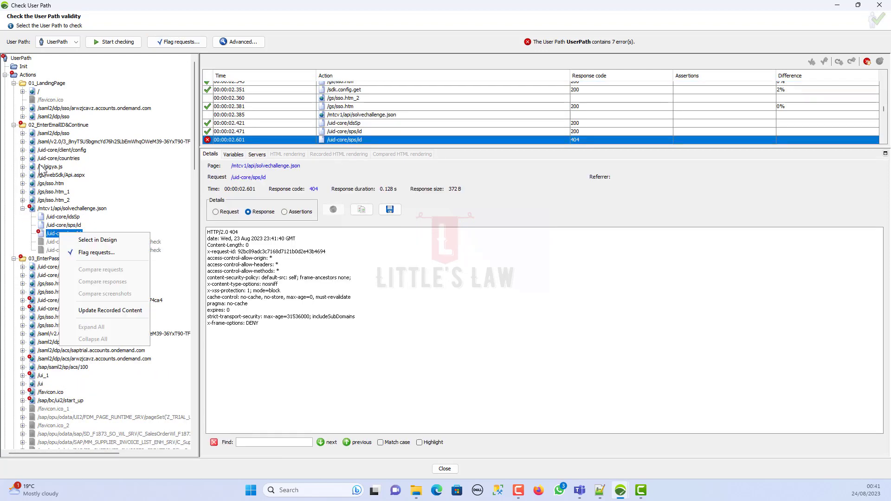
{"action": "left_click", "coordinate": [81, 240]}
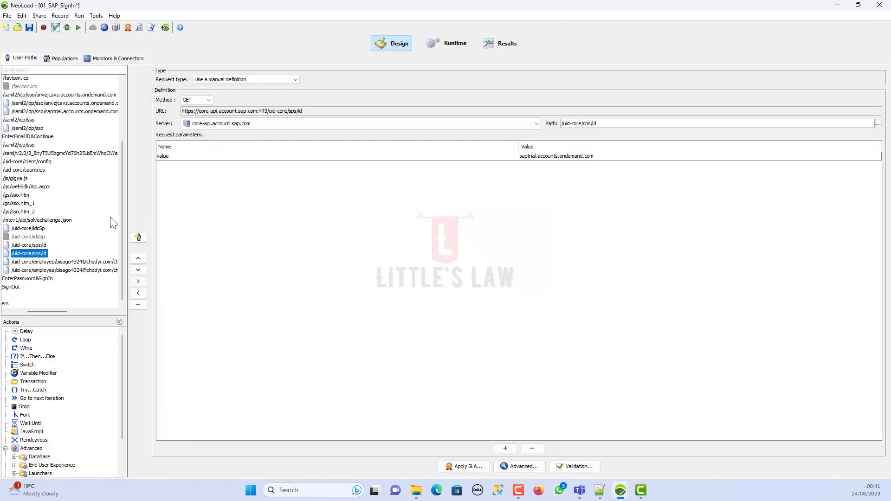
{"action": "left_click", "coordinate": [55, 27]}
{"action": "left_click", "coordinate": [359, 210]}
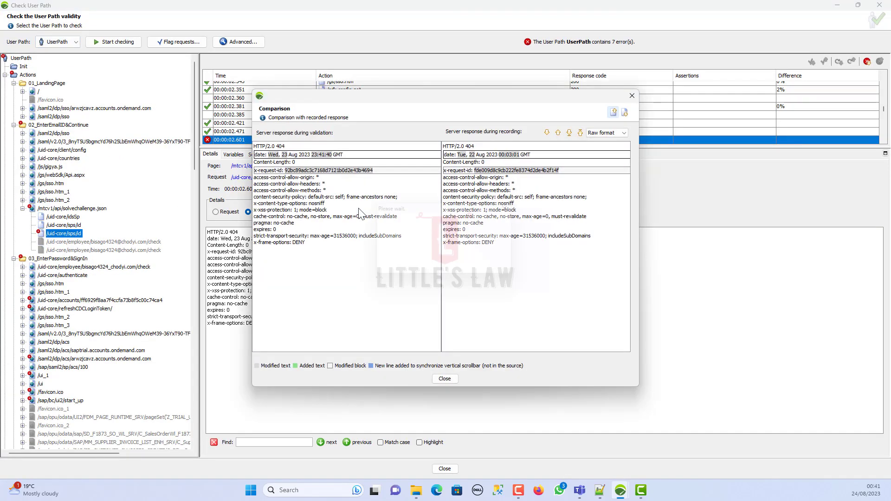
{"action": "left_click", "coordinate": [445, 378]}
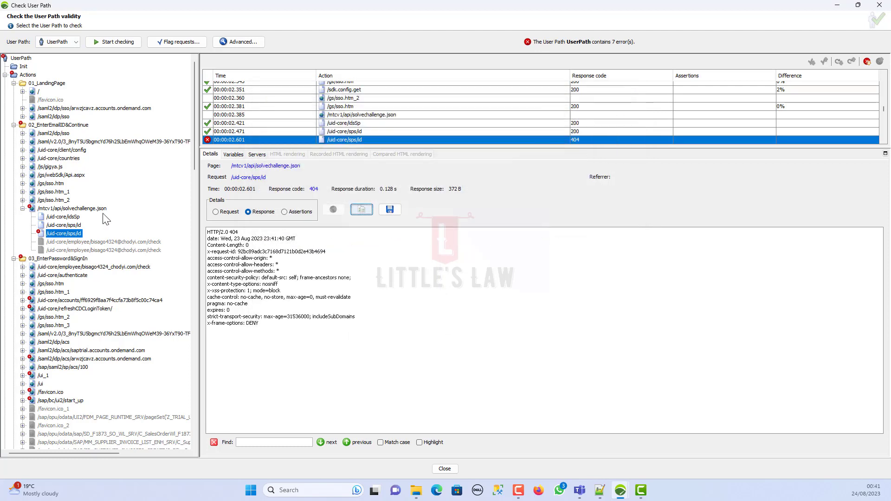
Disable the second /uid-core/sps/id request under /mtcv1/api/solvechallenge.json in Design
{"action": "right_click", "coordinate": [63, 237]}
{"action": "left_click", "coordinate": [66, 243]}
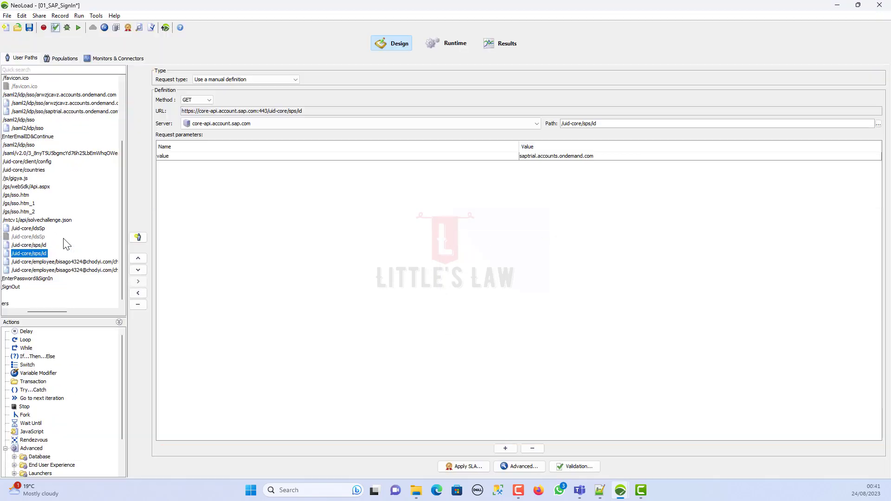
{"action": "right_click", "coordinate": [19, 256]}
{"action": "left_click", "coordinate": [26, 263]}
{"action": "left_click", "coordinate": [28, 262]}
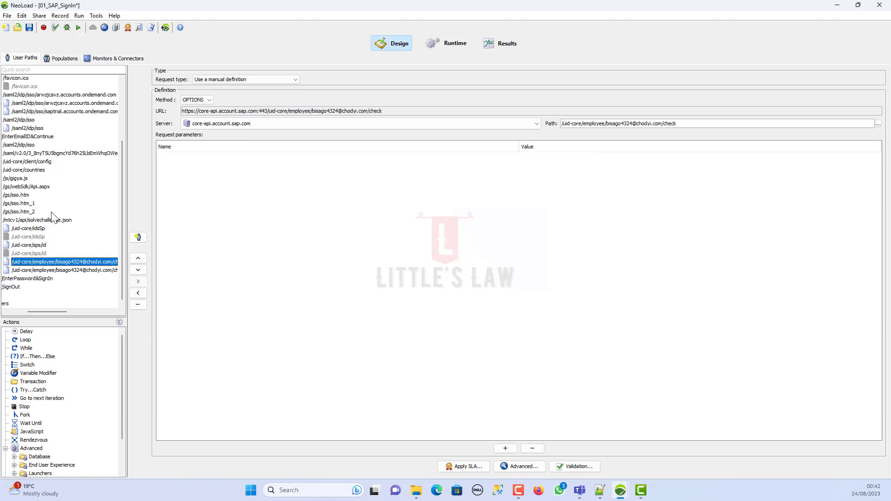
Rerun the UserPath validity check and compare the failed /uid-core/accounts response under 03_EnterPassword&SignIn with its recorded response
{"action": "left_click", "coordinate": [56, 27]}
{"action": "left_click", "coordinate": [121, 42]}
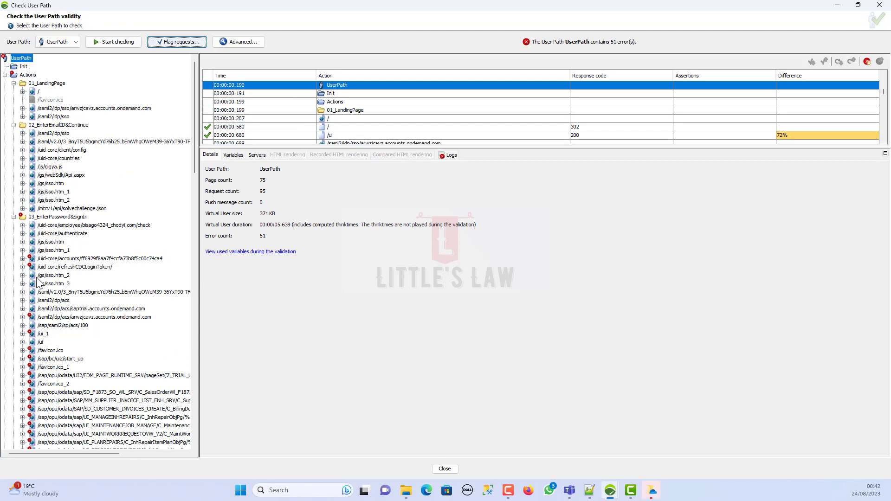
{"action": "left_click", "coordinate": [23, 259]}
{"action": "left_click", "coordinate": [63, 267]}
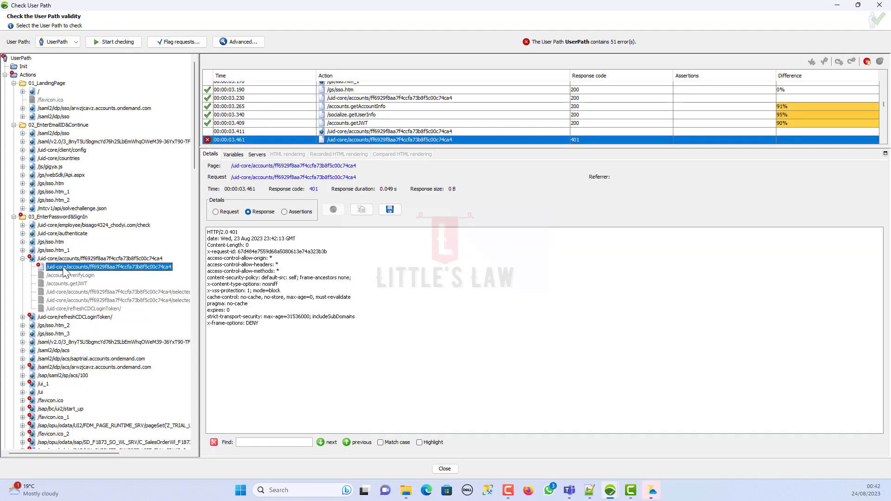
{"action": "left_click", "coordinate": [361, 210]}
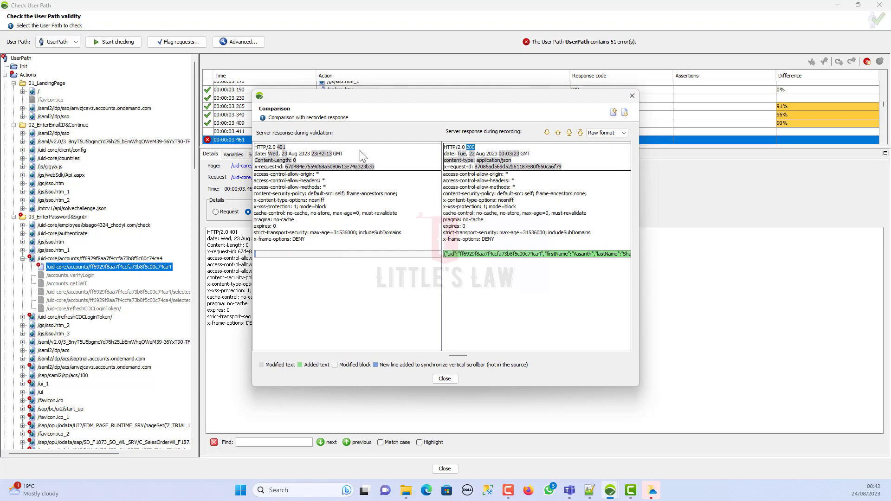
{"action": "left_click", "coordinate": [445, 381]}
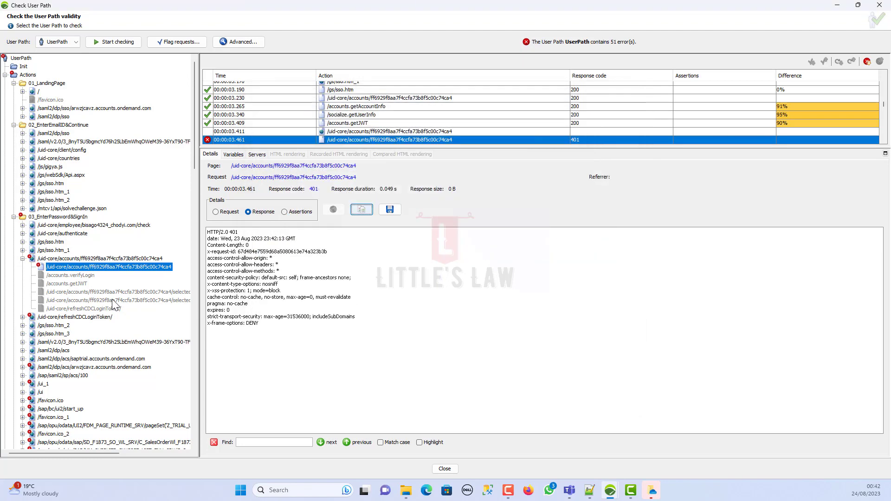
Compare the raw content of the failed /uid-core/accounts validation request with the recorded request
{"action": "left_click", "coordinate": [230, 213]}
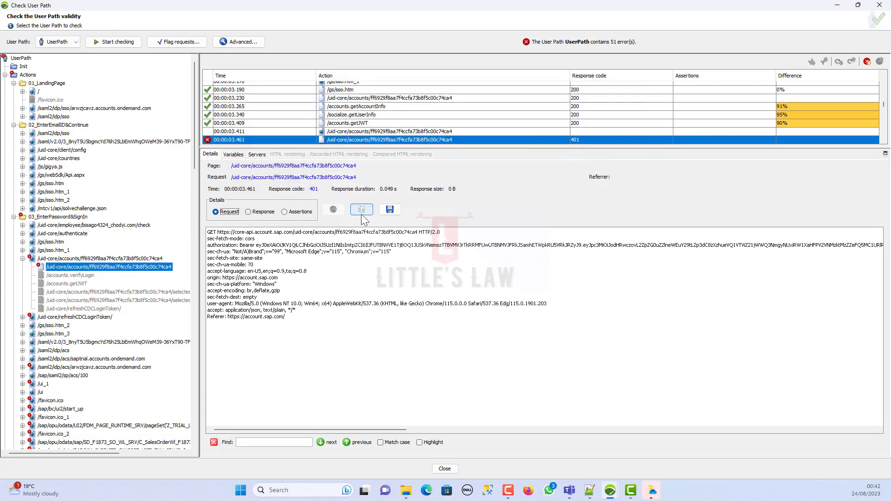
{"action": "left_click", "coordinate": [361, 210]}
{"action": "left_click", "coordinate": [278, 129]}
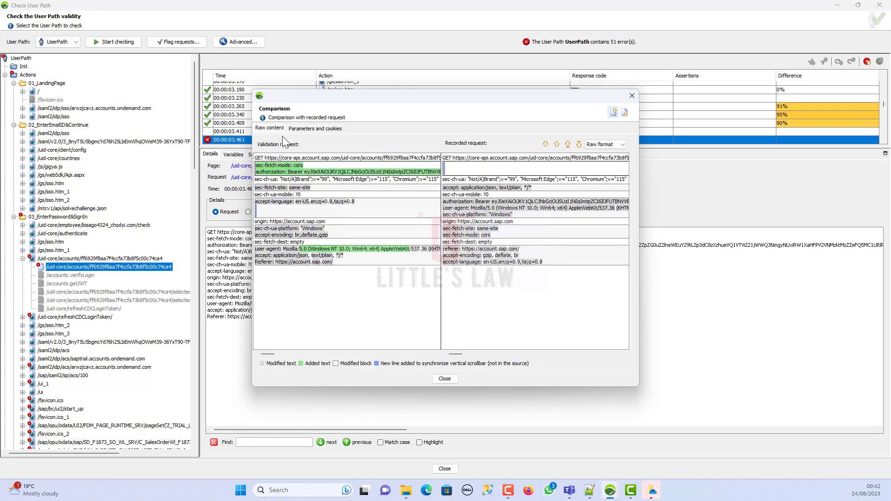
{"action": "left_click", "coordinate": [441, 380]}
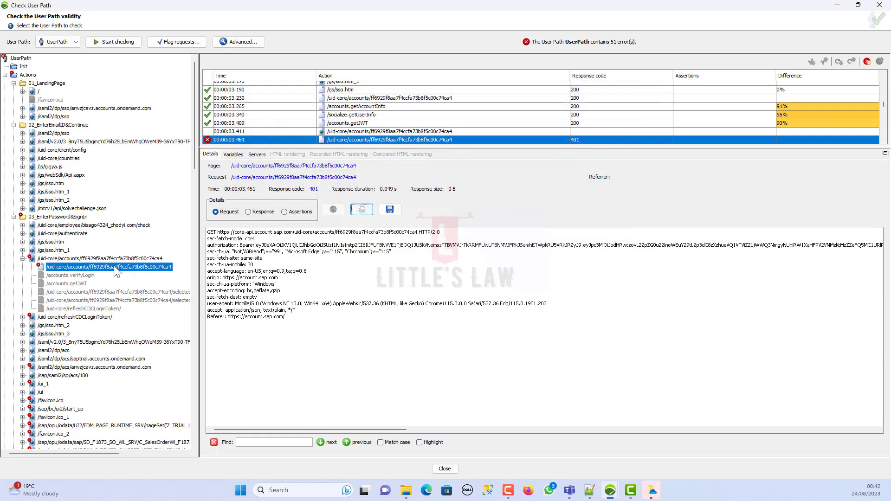
Open the failed /uid-core/accounts request in Design and copy the account ID at the end of its URL
{"action": "right_click", "coordinate": [116, 268]}
{"action": "left_click", "coordinate": [124, 273]}
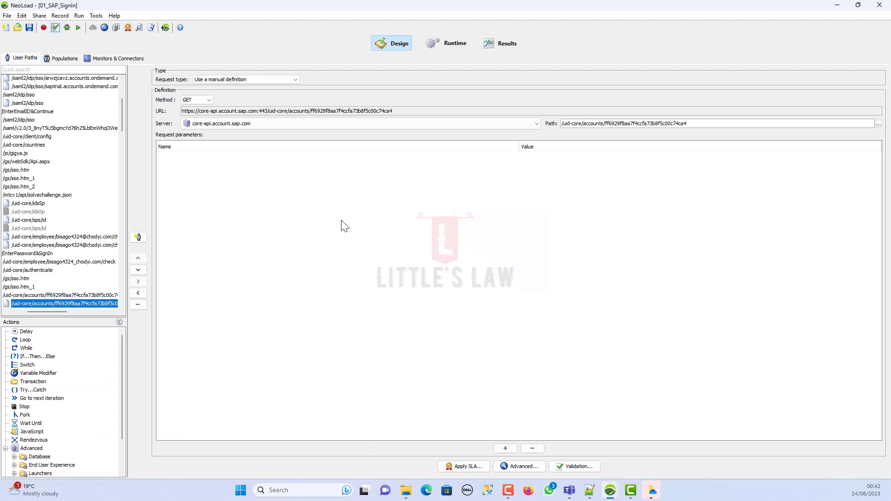
{"action": "double_click", "coordinate": [332, 111]}
{"action": "key", "text": "ctrl+c"}
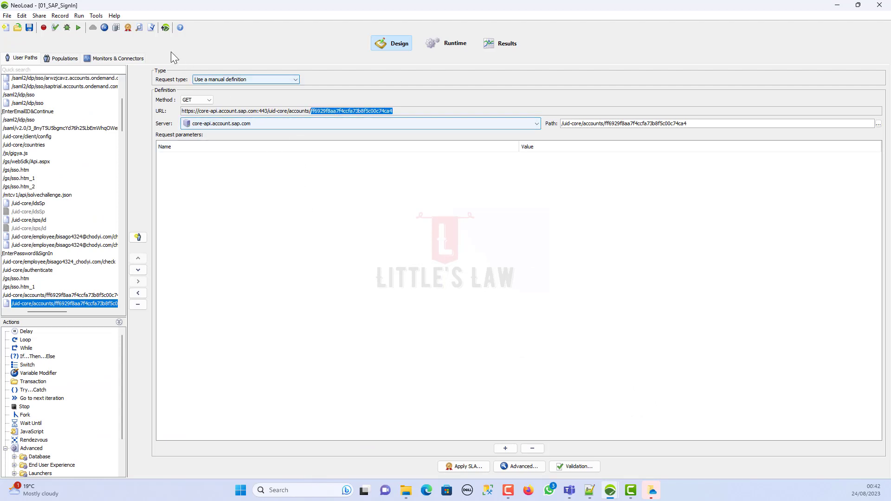
Flag the requests whose recorded response contains the copied account ID
{"action": "left_click", "coordinate": [152, 29]}
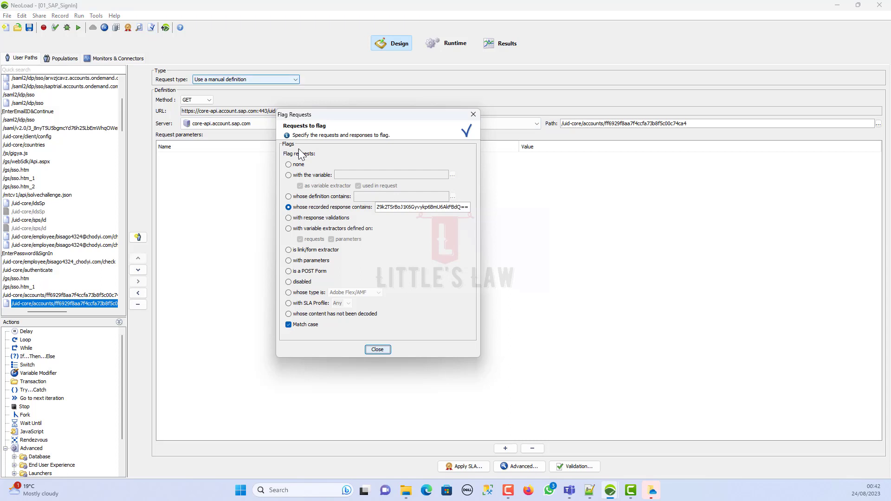
{"action": "triple_click", "coordinate": [384, 207]}
{"action": "key", "text": "ctrl+v"}
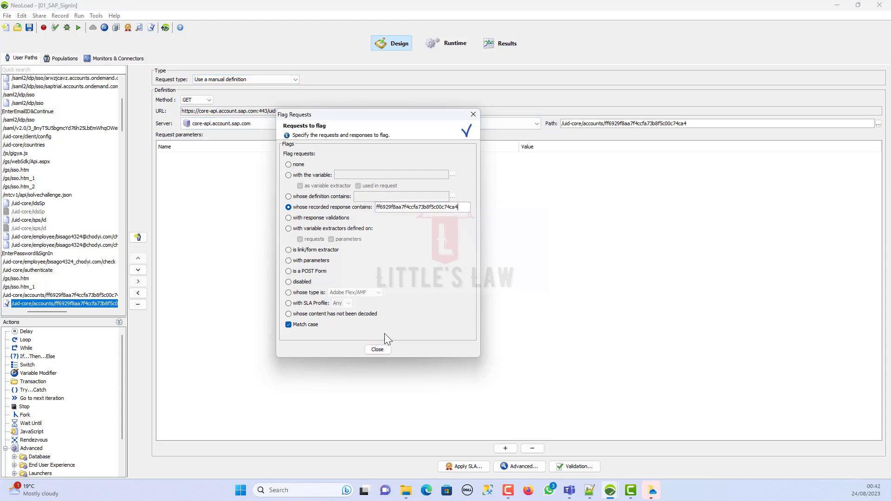
{"action": "left_click", "coordinate": [377, 350]}
Collapse 01_LandingPage and 02_EnterEmailID&Continue, then open the flagged /accounts.getAccountInfo request under /gs/sso.htm_1 in 03_EnterPassword&SignIn
{"action": "left_click_drag", "start_coordinate": [58, 310], "coordinate": [42, 311]}
{"action": "scroll", "coordinate": [62, 273], "scroll_direction": "up", "scroll_amount": 4}
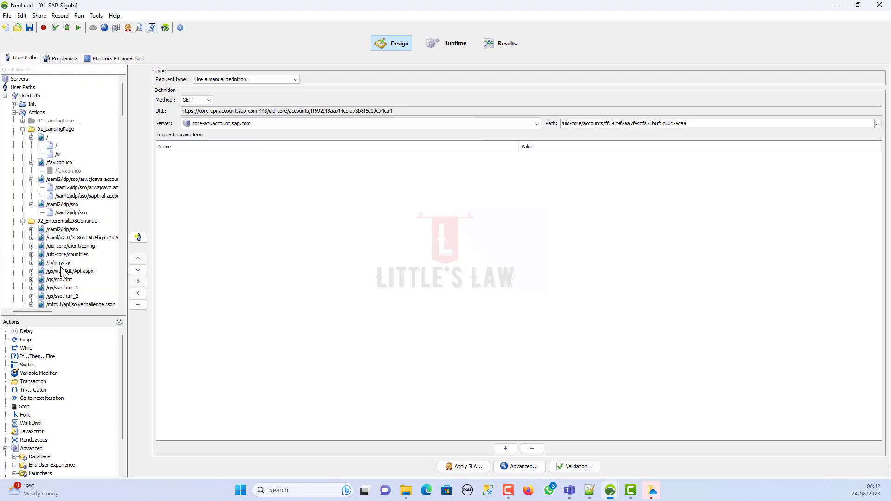
{"action": "left_click", "coordinate": [22, 129]}
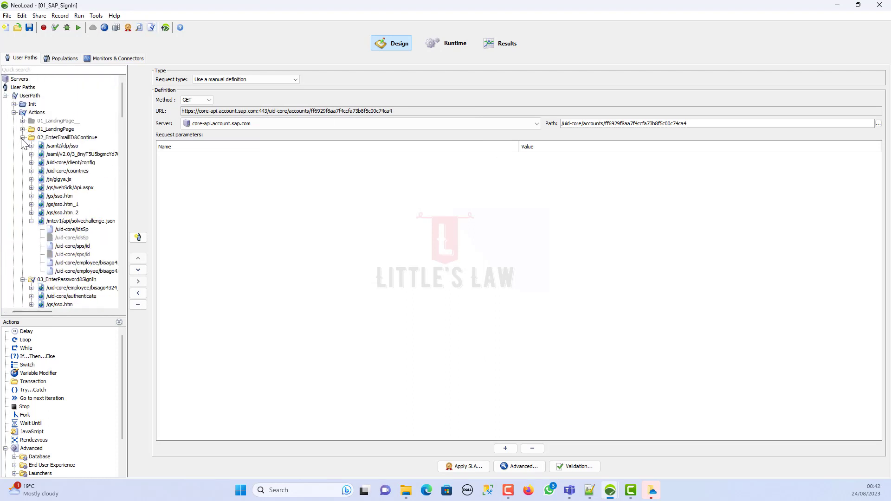
{"action": "left_click", "coordinate": [22, 138]}
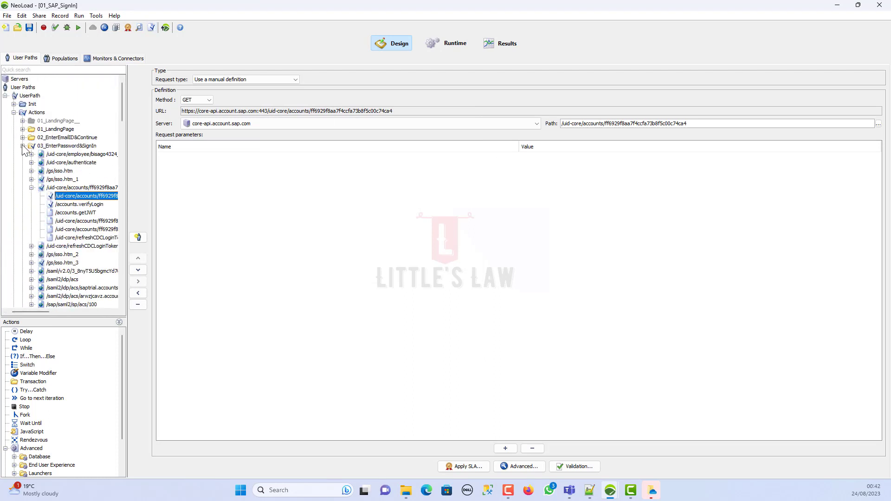
{"action": "left_click", "coordinate": [32, 179]}
{"action": "left_click", "coordinate": [69, 195]}
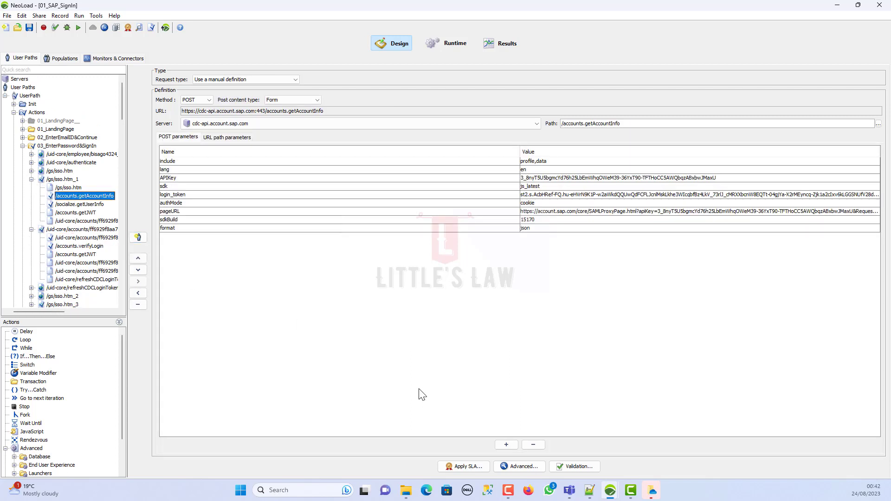
Add a variable extractor to /accounts.getAccountInfo that reads both header and body, picking "UID": " from the recorded response as its starting text
{"action": "left_click", "coordinate": [523, 466]}
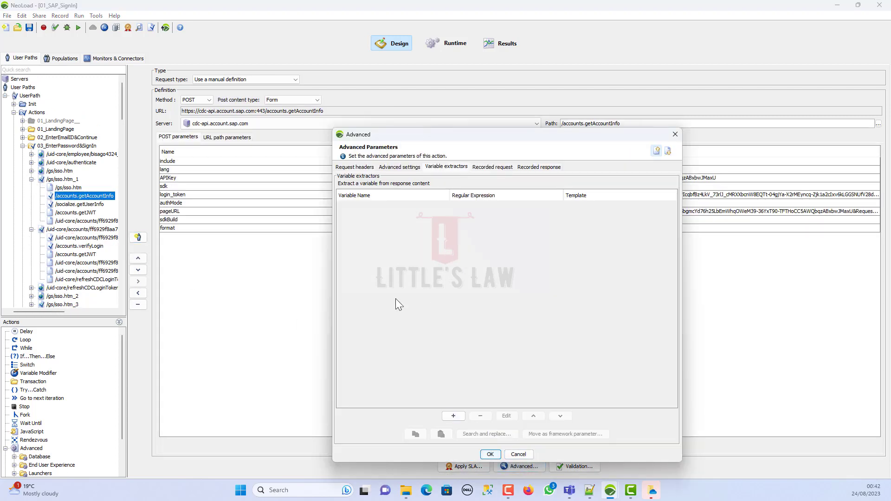
{"action": "left_click", "coordinate": [453, 416]}
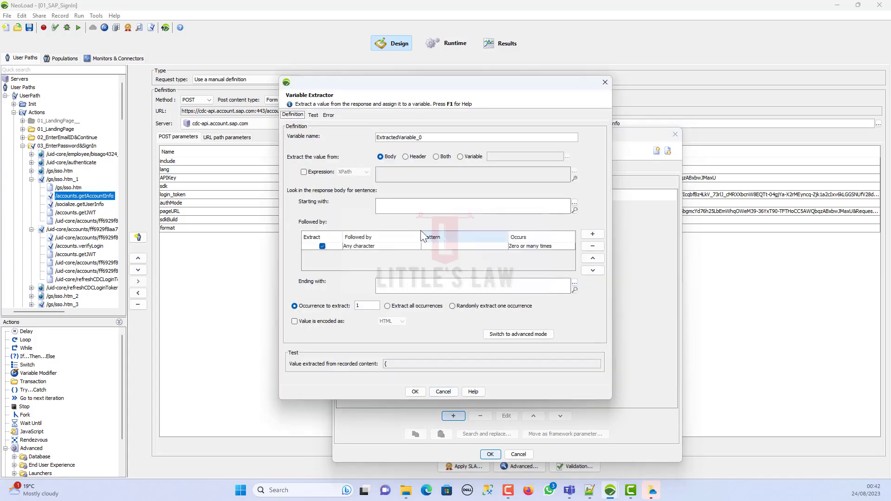
{"action": "left_click", "coordinate": [439, 157]}
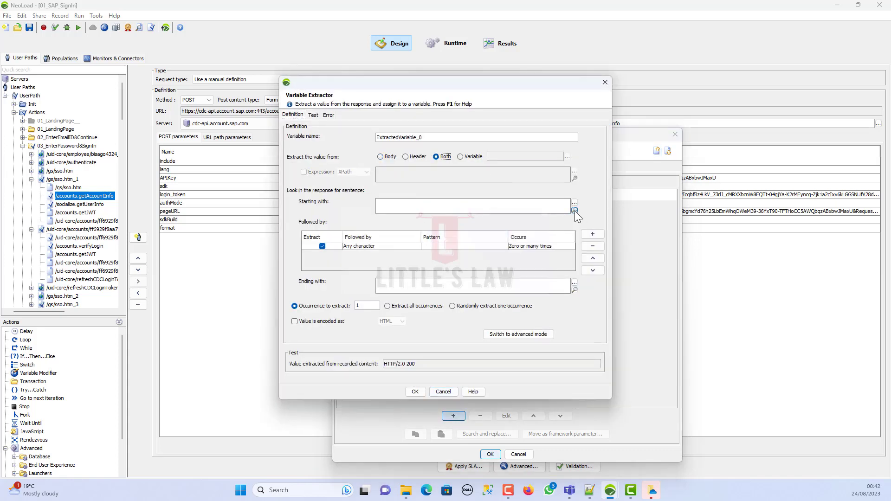
{"action": "left_click", "coordinate": [575, 210]}
{"action": "key", "text": "ctrl+v"}
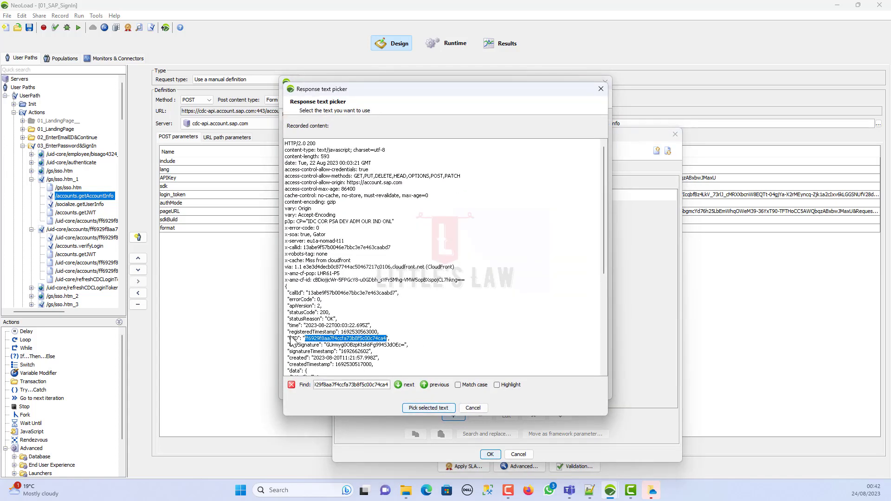
{"action": "left_click_drag", "start_coordinate": [287, 339], "coordinate": [297, 342]}
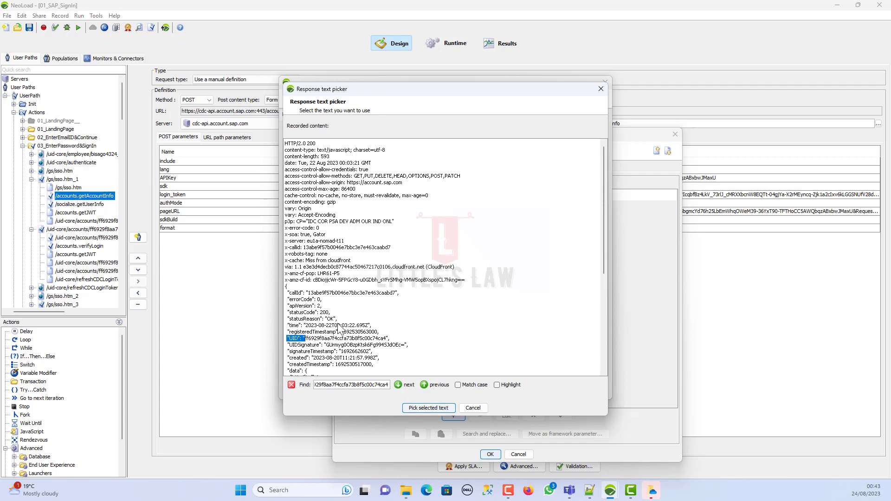
{"action": "left_click", "coordinate": [420, 408]}
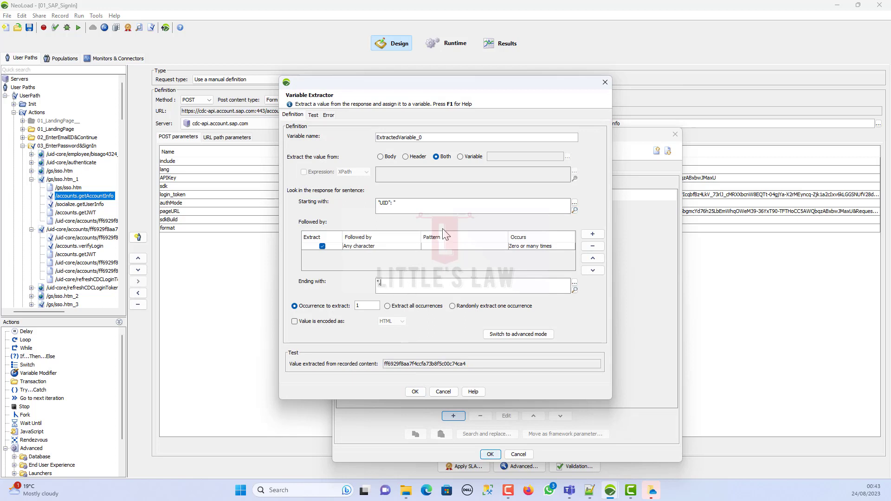
End the extraction at ", and name the extracted variable UID
{"action": "left_click_drag", "start_coordinate": [423, 137], "coordinate": [273, 127]}
{"action": "type", "text": "UID"}
{"action": "left_click", "coordinate": [415, 391]}
Search and replace all instances of the recorded user ID with the UID variable and accept the advanced parameters
{"action": "left_click", "coordinate": [479, 205]}
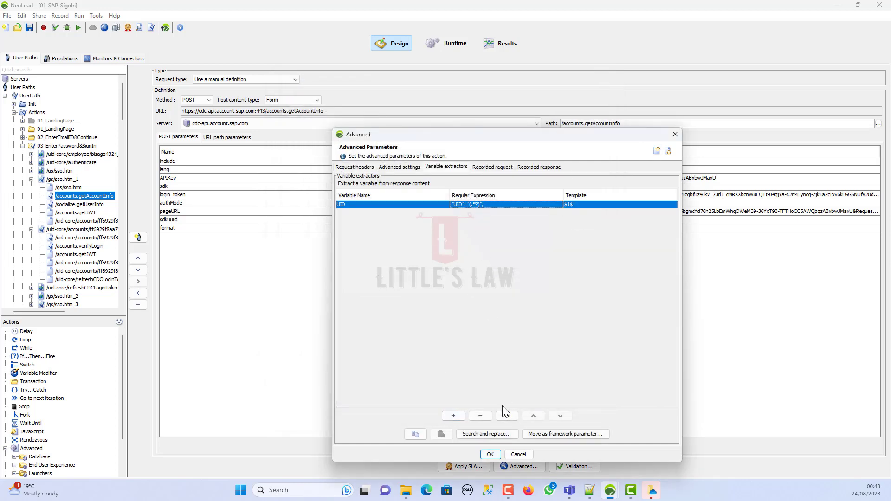
{"action": "left_click", "coordinate": [479, 435]}
{"action": "left_click", "coordinate": [396, 270]}
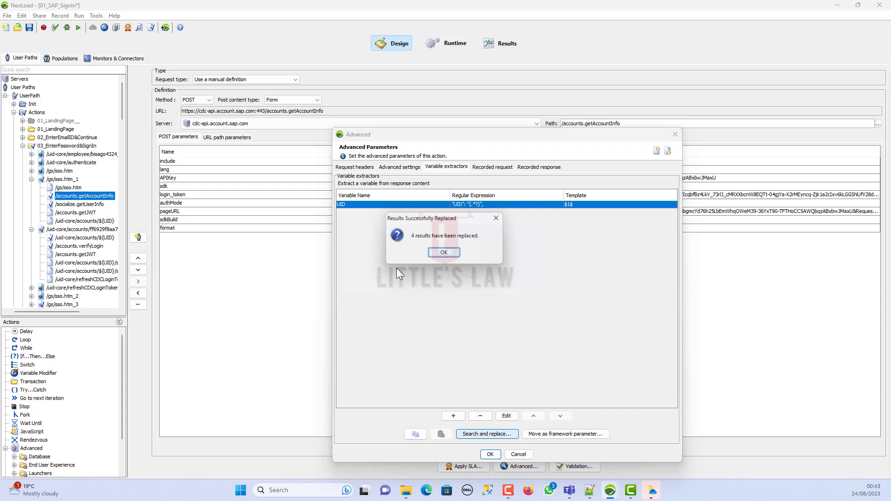
{"action": "left_click", "coordinate": [432, 256]}
{"action": "left_click", "coordinate": [488, 454]}
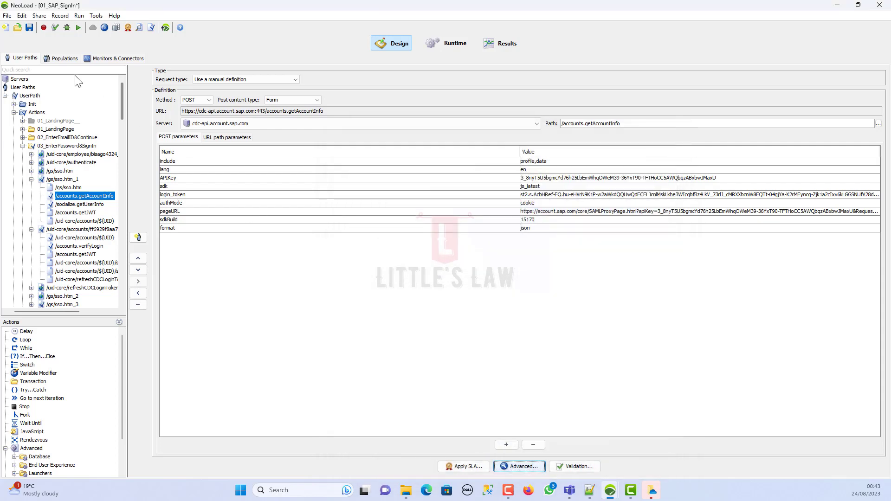
Run the UserPath validity check again and locate the /accounts.getAccountInfo request under /gs/sso.htm_1 in the design
{"action": "left_click", "coordinate": [53, 29]}
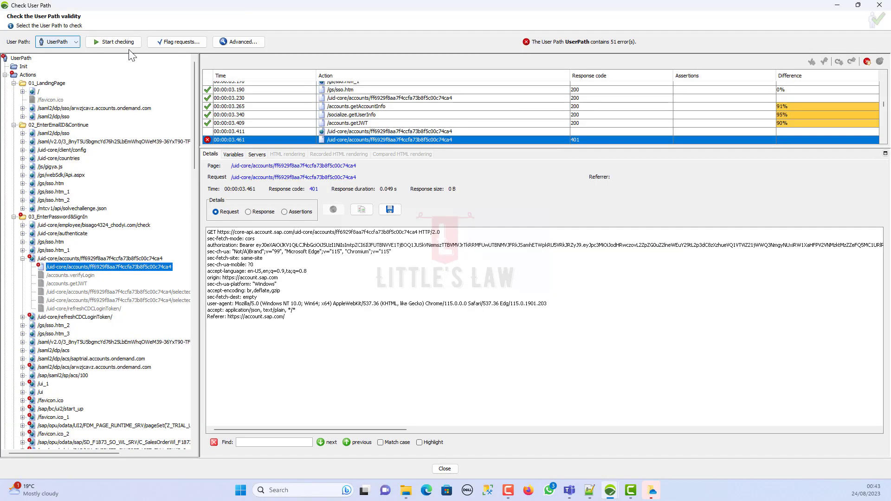
{"action": "left_click", "coordinate": [134, 43]}
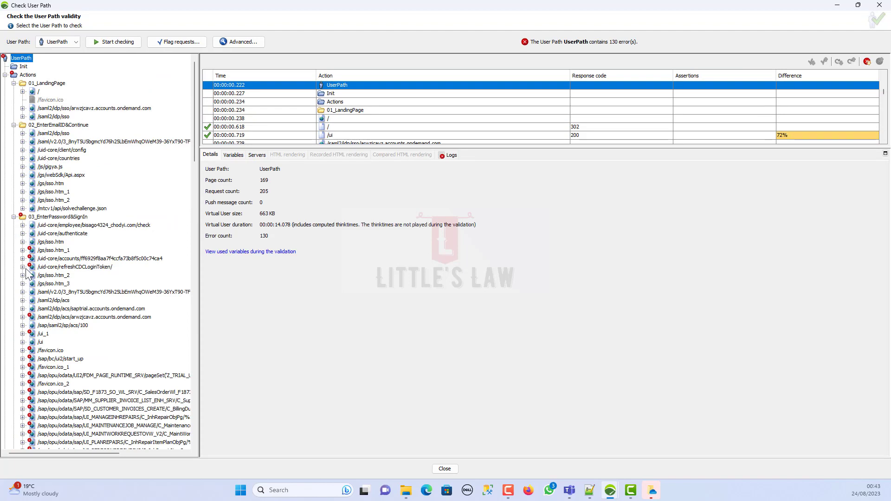
{"action": "left_click", "coordinate": [23, 250]}
{"action": "left_click", "coordinate": [52, 268]}
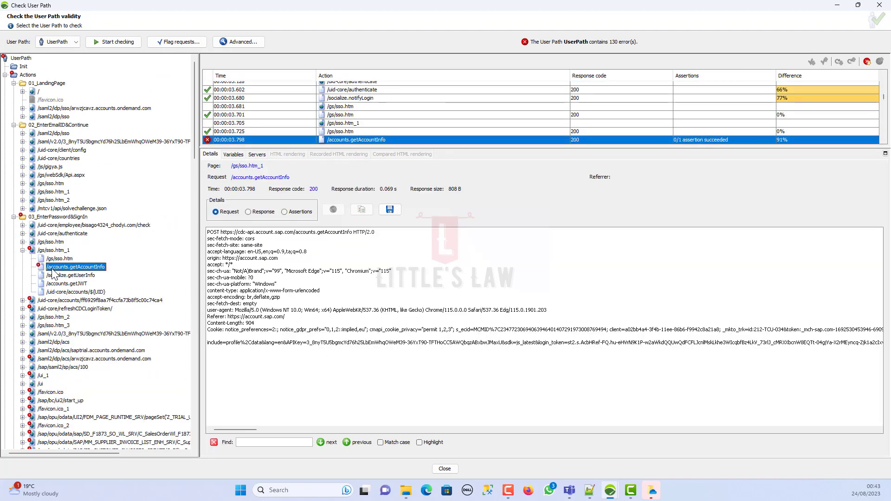
{"action": "right_click", "coordinate": [52, 270]}
{"action": "left_click", "coordinate": [59, 276]}
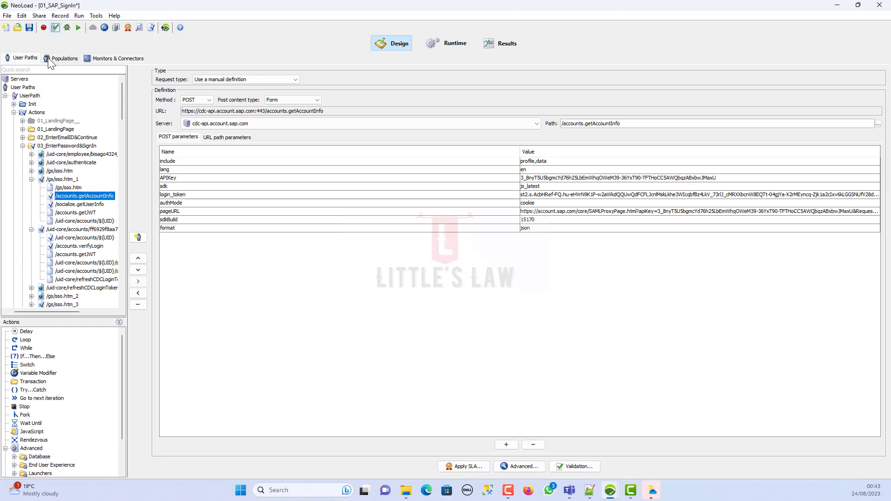
Examine the error details in the validation response of /accounts.getAccountInfo
{"action": "left_click", "coordinate": [55, 28]}
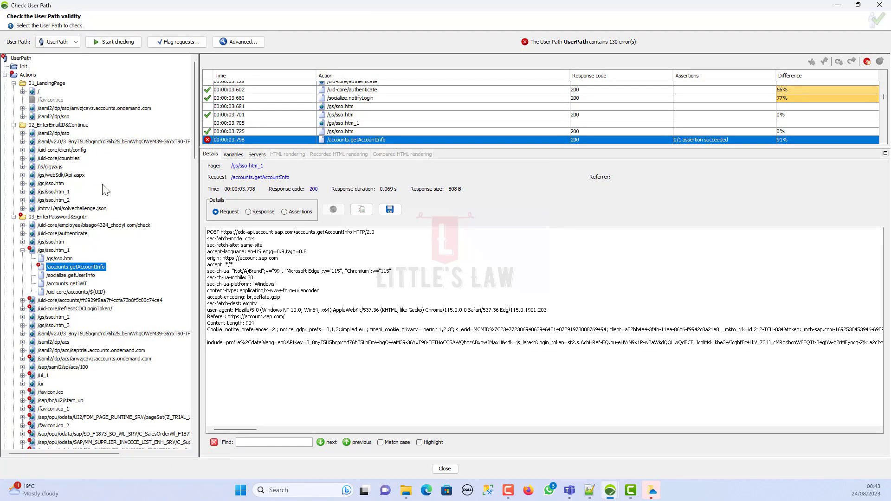
{"action": "left_click", "coordinate": [249, 212]}
{"action": "scroll", "coordinate": [254, 341], "scroll_direction": "down", "scroll_amount": 1}
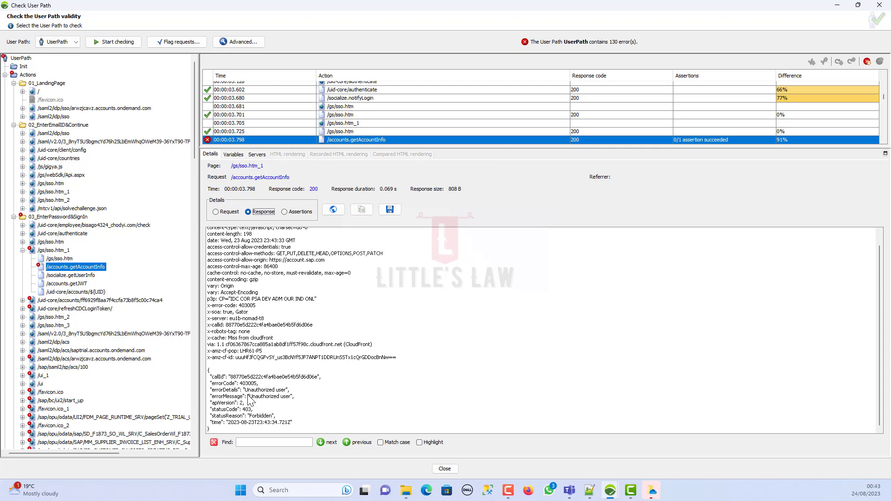
{"action": "left_click_drag", "start_coordinate": [232, 394], "coordinate": [295, 408]}
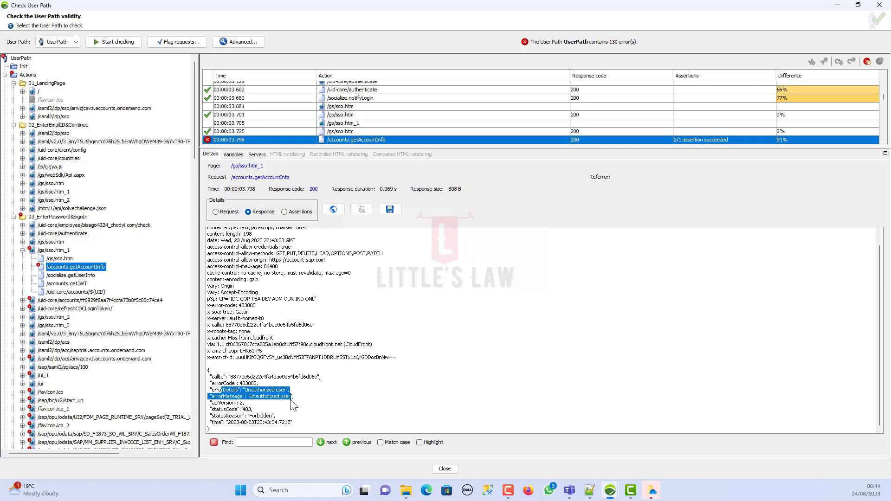
{"action": "left_click", "coordinate": [273, 405]}
Return to /accounts.getAccountInfo in the design and copy the value of its APIKey parameter
{"action": "right_click", "coordinate": [71, 267]}
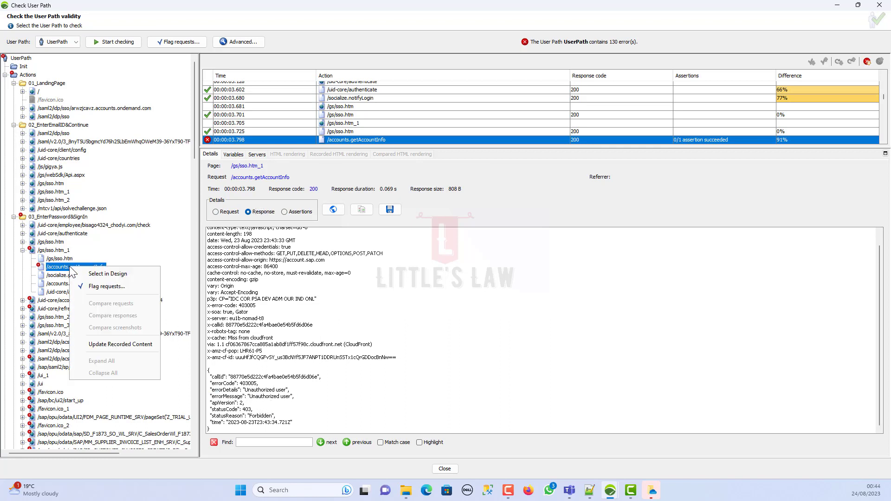
{"action": "left_click", "coordinate": [76, 272]}
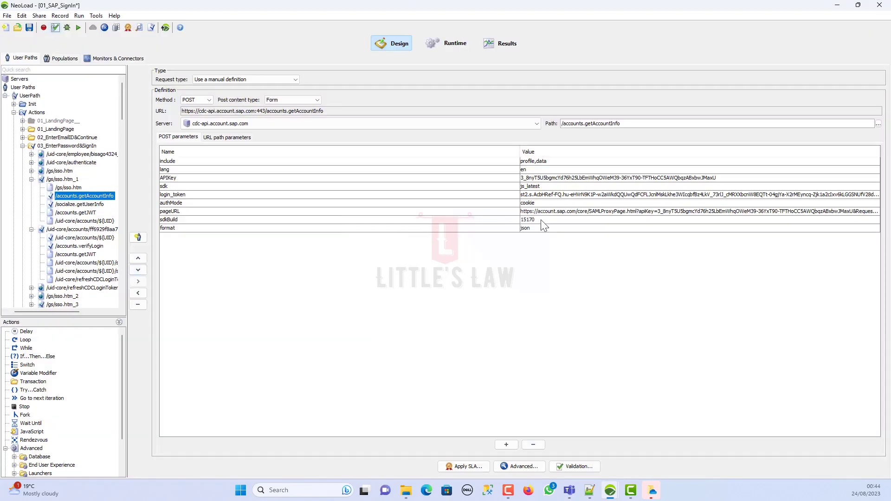
{"action": "double_click", "coordinate": [548, 177]}
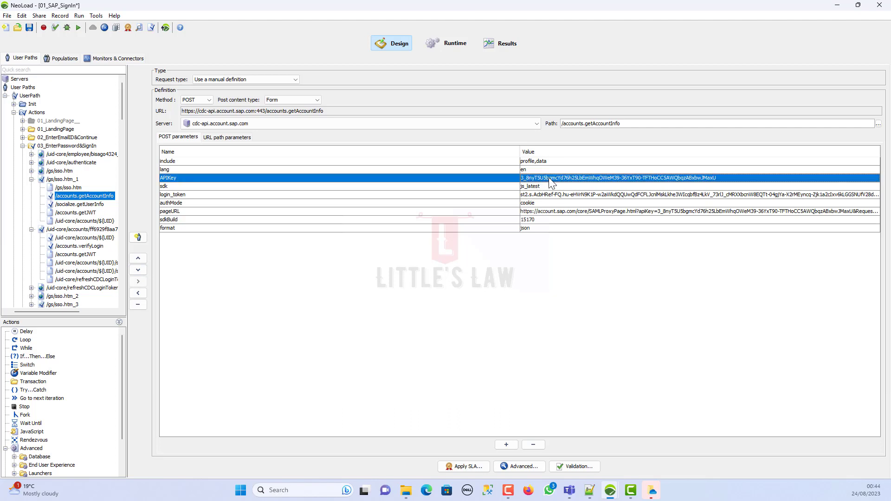
{"action": "key", "text": "ctrl+a"}
{"action": "key", "text": "ctrl+c"}
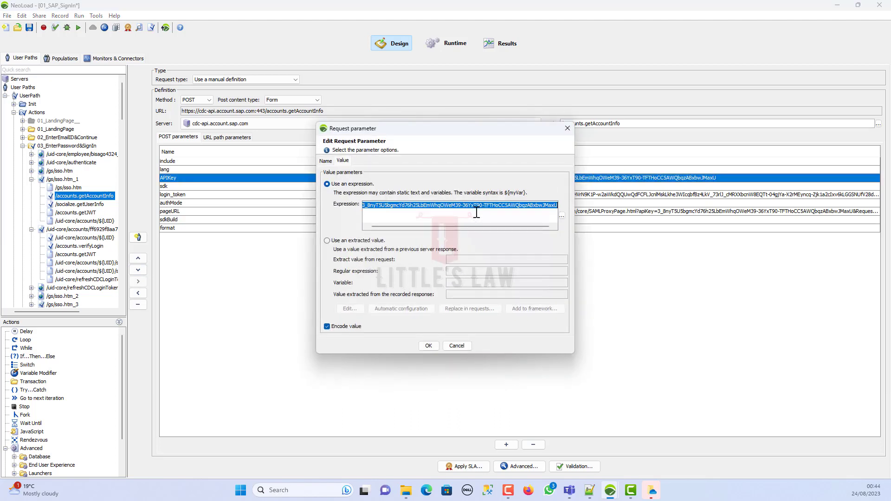
{"action": "left_click", "coordinate": [428, 346]}
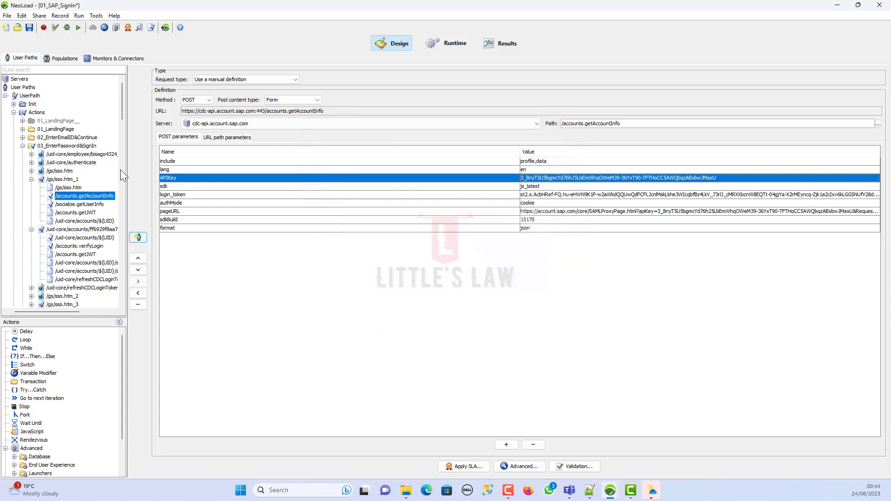
Flag the requests whose recorded response contains the copied API key
{"action": "left_click", "coordinate": [151, 27]}
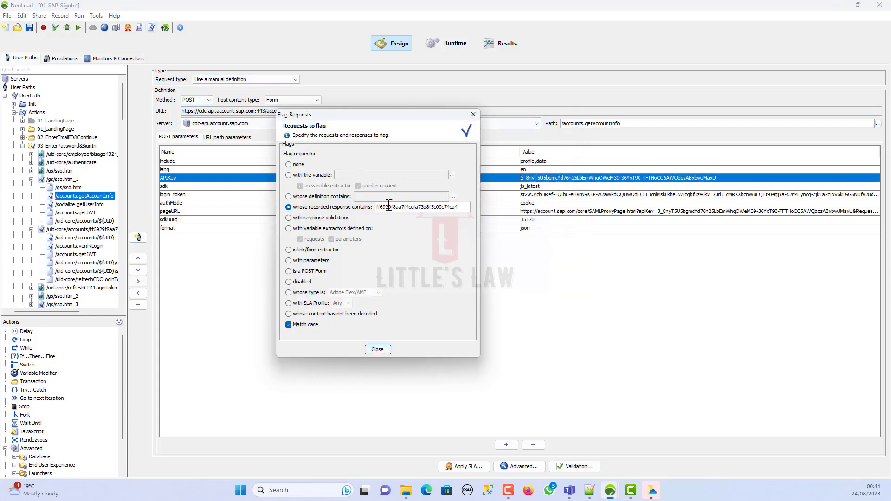
{"action": "double_click", "coordinate": [389, 207]}
{"action": "key", "text": "ctrl+v"}
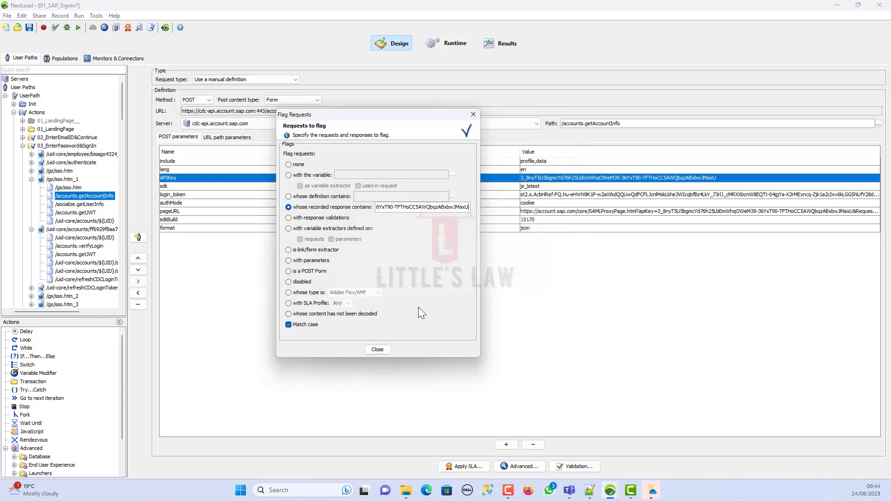
{"action": "left_click", "coordinate": [377, 350]}
Add a variable extractor to the flagged /uid-core/authenticate request, extracting from both header and body
{"action": "left_click", "coordinate": [31, 163]}
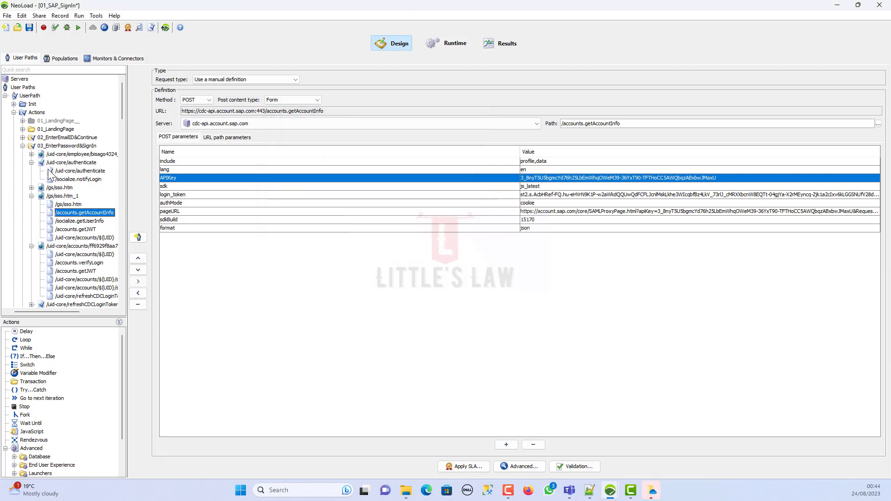
{"action": "double_click", "coordinate": [72, 172]}
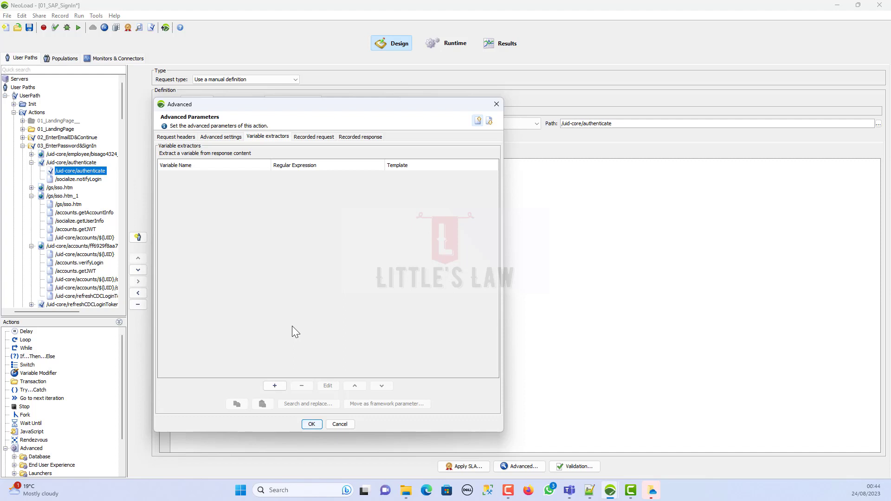
{"action": "left_click", "coordinate": [275, 386]}
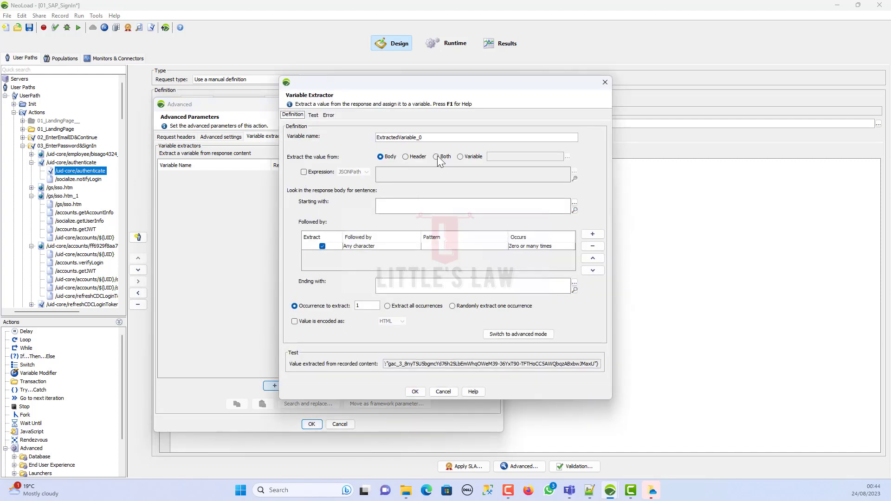
Find the copied API key in the recorded response and pick "cookieName":"gac_ as the extractor's starting text
{"action": "left_click", "coordinate": [575, 211]}
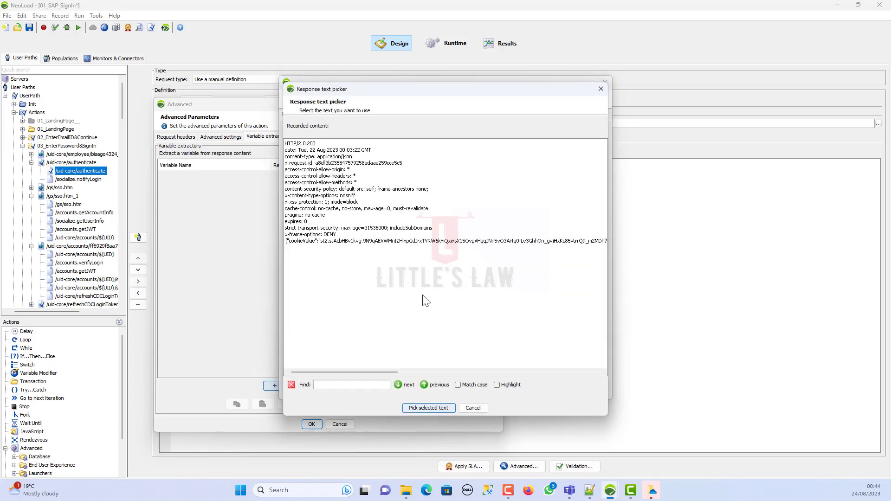
{"action": "left_click", "coordinate": [363, 384]}
{"action": "key", "text": "ctrl+v"}
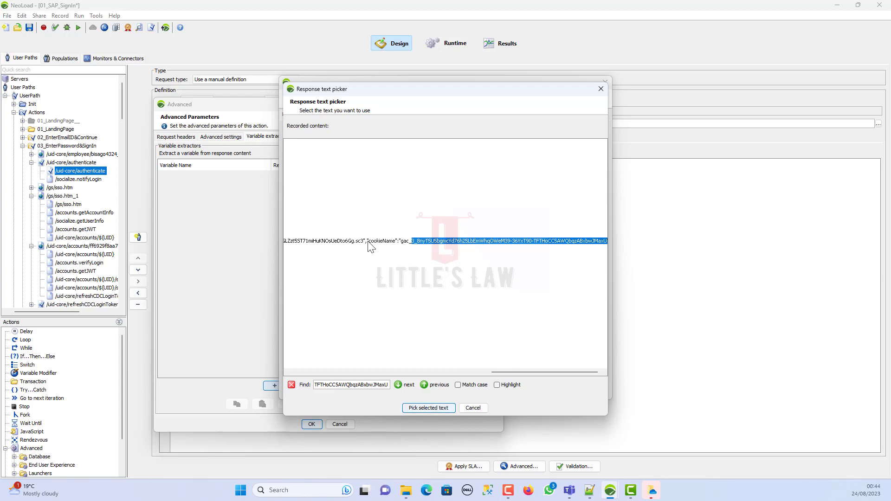
{"action": "left_click_drag", "start_coordinate": [367, 242], "coordinate": [409, 245]}
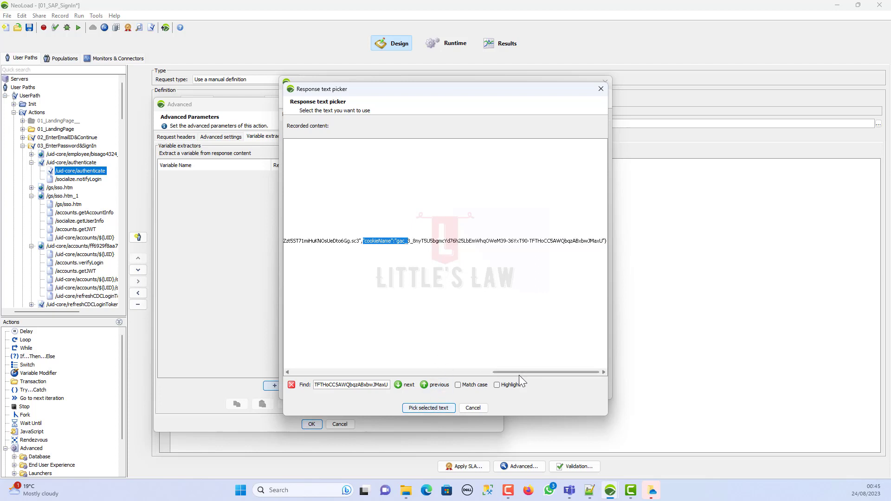
{"action": "left_click_drag", "start_coordinate": [520, 373], "coordinate": [522, 372]}
{"action": "left_click", "coordinate": [428, 408]}
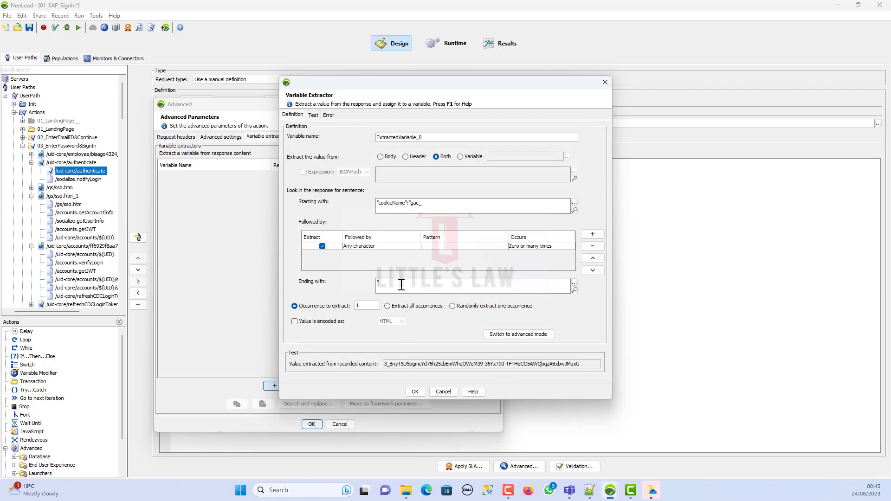
End the extraction at a double quotation mark and name the extracted variable authenticityValue
{"action": "left_click_drag", "start_coordinate": [428, 136], "coordinate": [330, 135]}
{"action": "type", "text": "cook"}
{"action": "key", "text": "BackSpace"}
{"action": "key", "text": "BackSpace"}
{"action": "key", "text": "BackSpace"}
{"action": "key", "text": "BackSpace"}
{"action": "type", "text": "a"}
{"action": "left_click", "coordinate": [415, 392]}
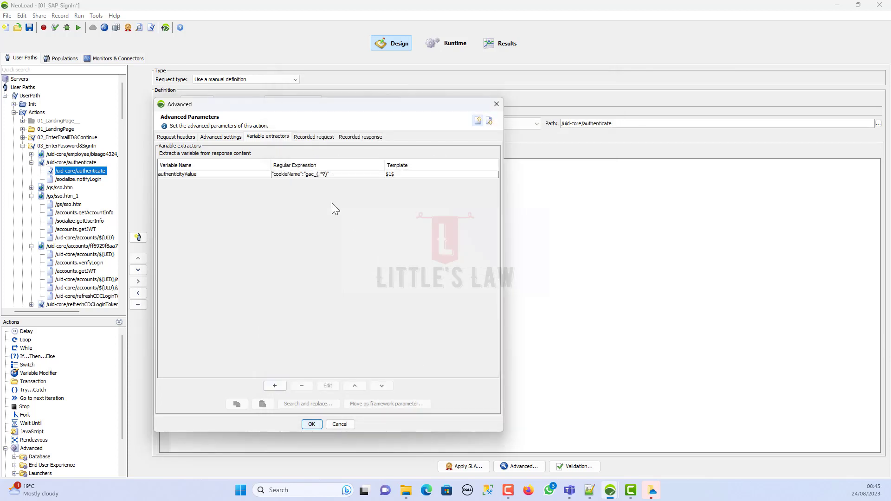
Search and replace all instances of the recorded API key with the authenticityValue variable
{"action": "left_click", "coordinate": [328, 176]}
{"action": "left_click", "coordinate": [308, 404]}
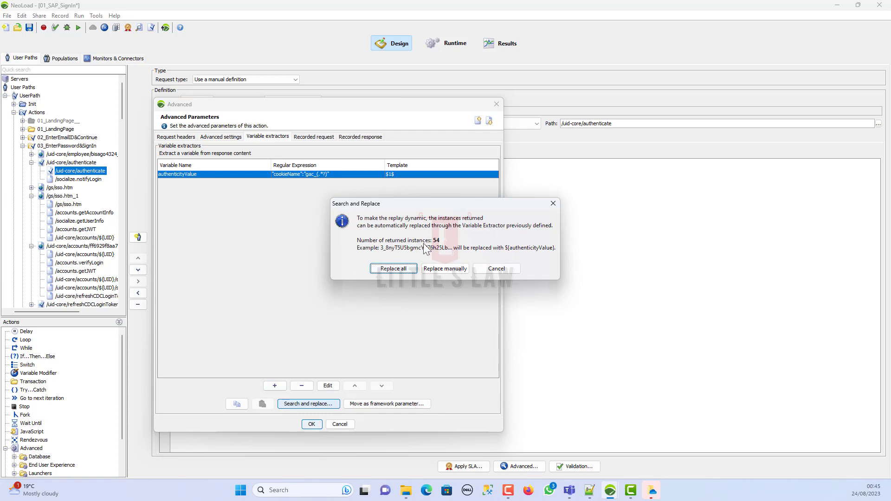
{"action": "left_click", "coordinate": [394, 269]}
{"action": "left_click", "coordinate": [444, 255]}
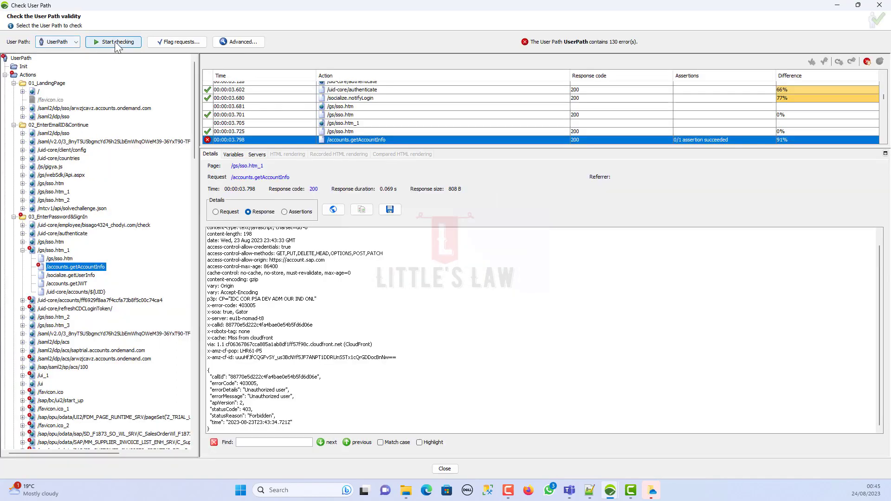
Recheck the user path and view the request details of /accounts.getAccountInfo under /gs/sso.htm_1
{"action": "left_click", "coordinate": [115, 40]}
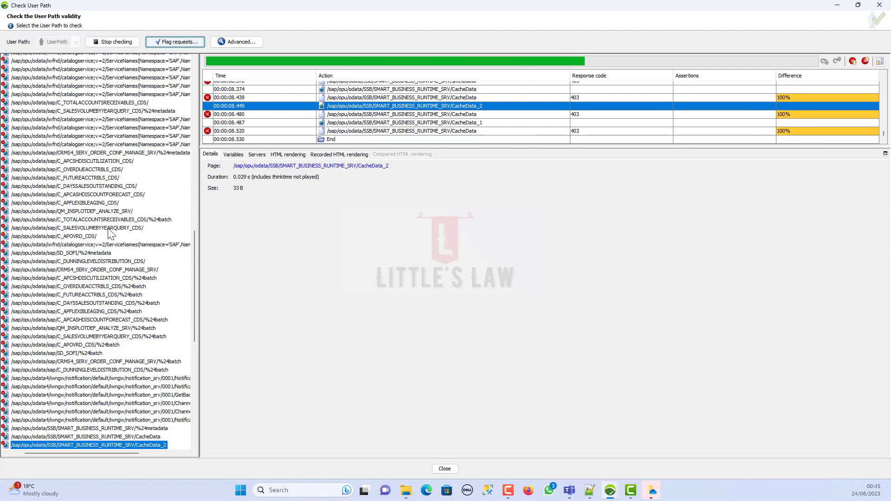
{"action": "left_click", "coordinate": [22, 251]}
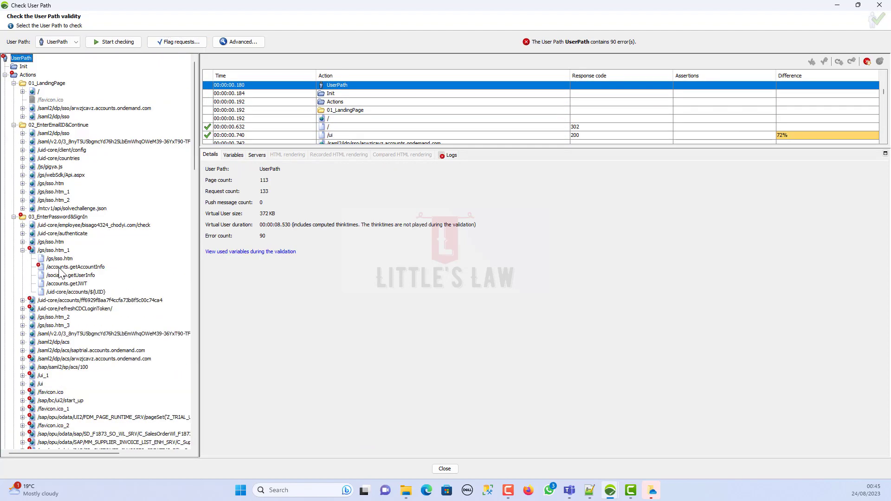
{"action": "left_click", "coordinate": [74, 268]}
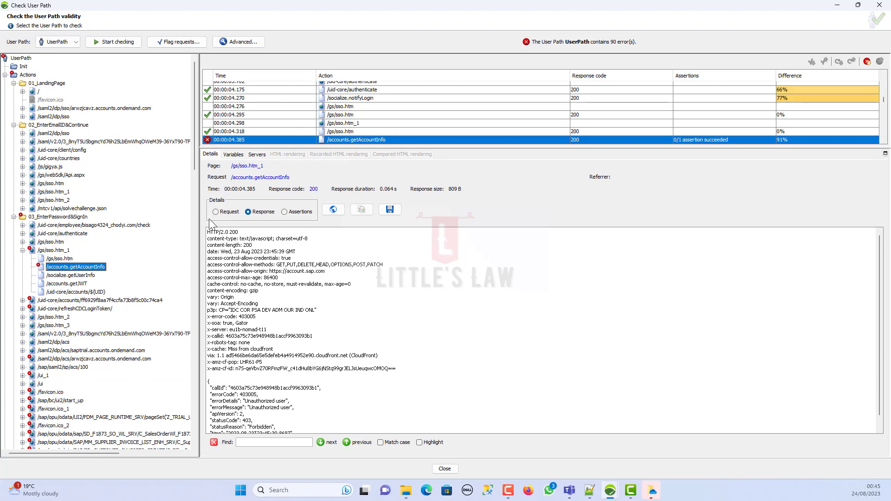
{"action": "left_click", "coordinate": [228, 212]}
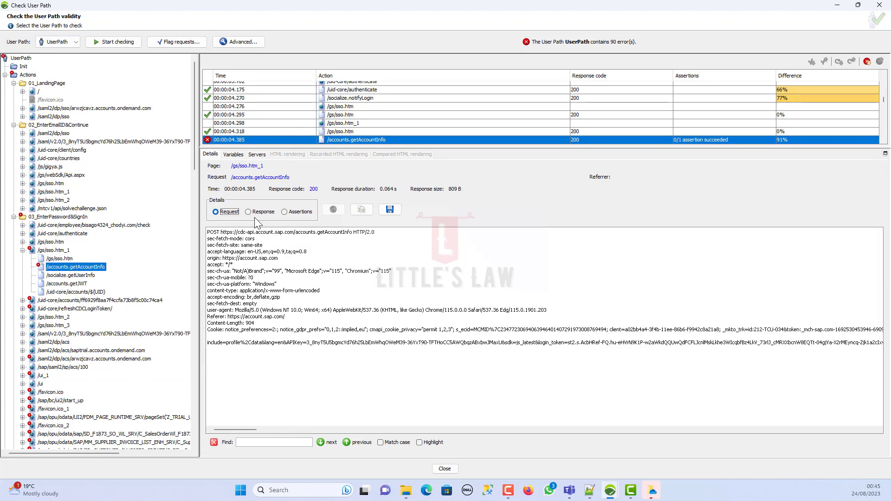
Compare the parameters and cookies of the /accounts.getAccountInfo validation request with those of its recorded request
{"action": "left_click", "coordinate": [360, 213]}
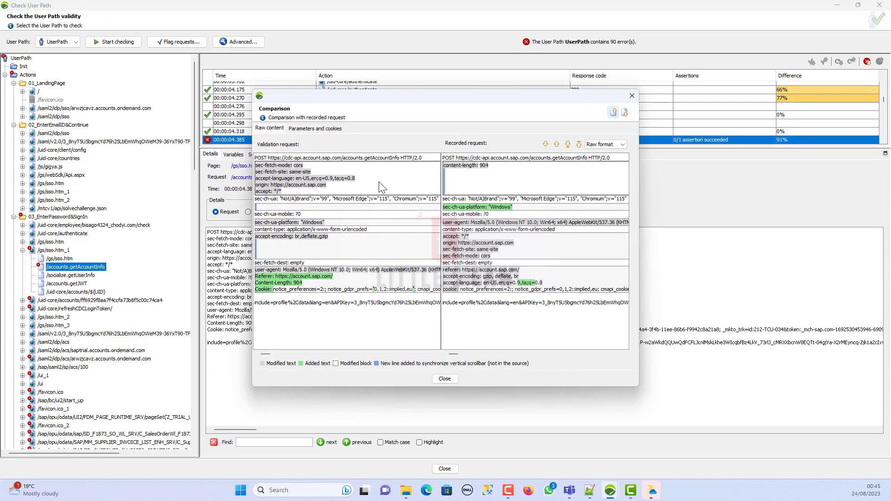
{"action": "left_click", "coordinate": [307, 128]}
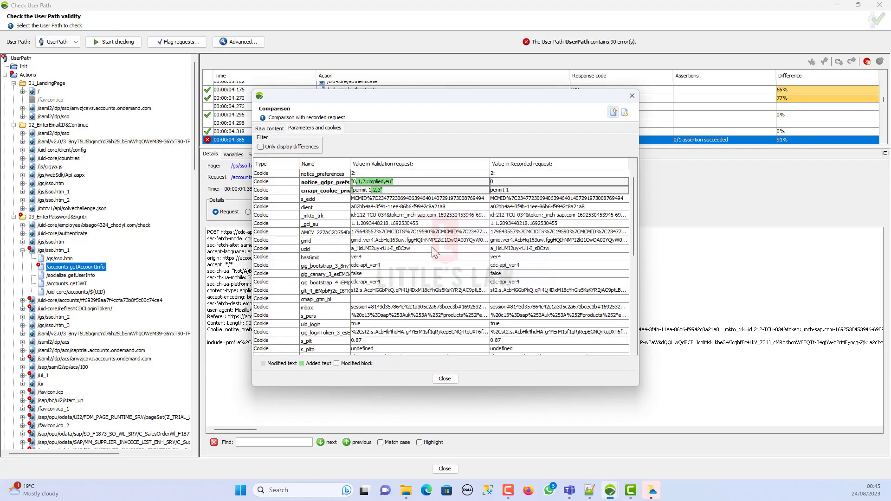
{"action": "scroll", "coordinate": [436, 253], "scroll_direction": "down", "scroll_amount": 7}
{"action": "scroll", "coordinate": [442, 296], "scroll_direction": "up", "scroll_amount": 5}
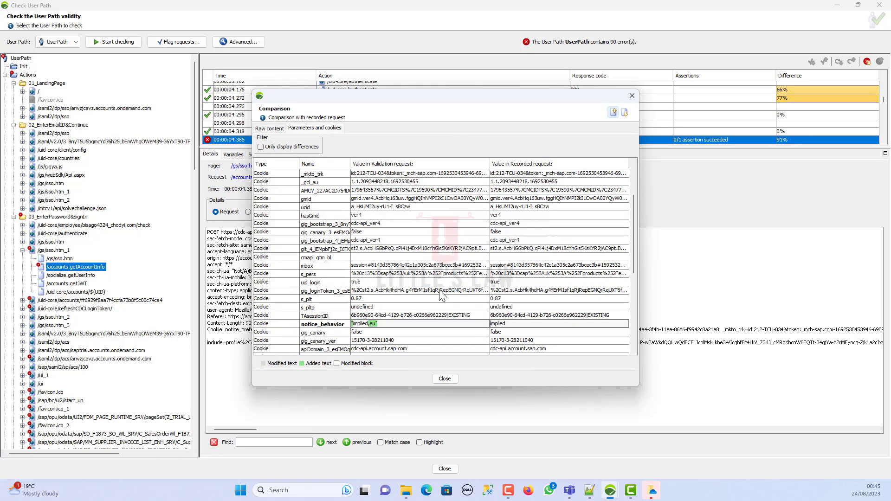
{"action": "scroll", "coordinate": [439, 289], "scroll_direction": "up", "scroll_amount": 2}
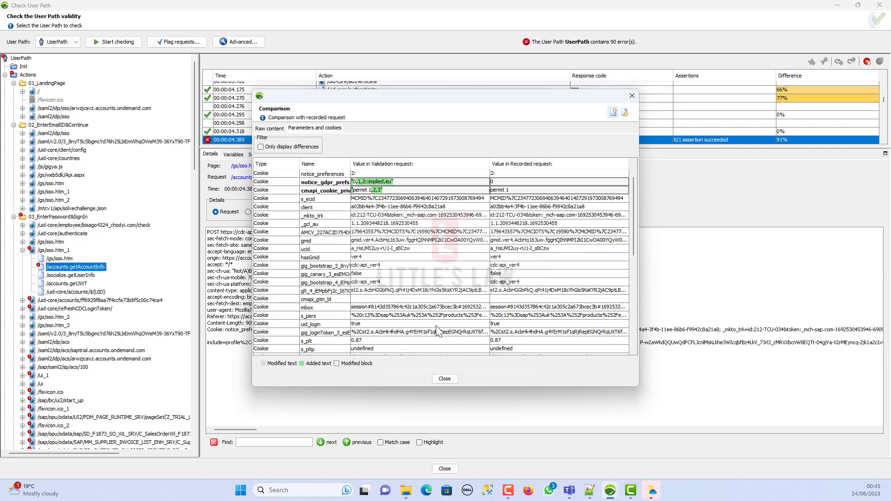
{"action": "left_click", "coordinate": [445, 378]}
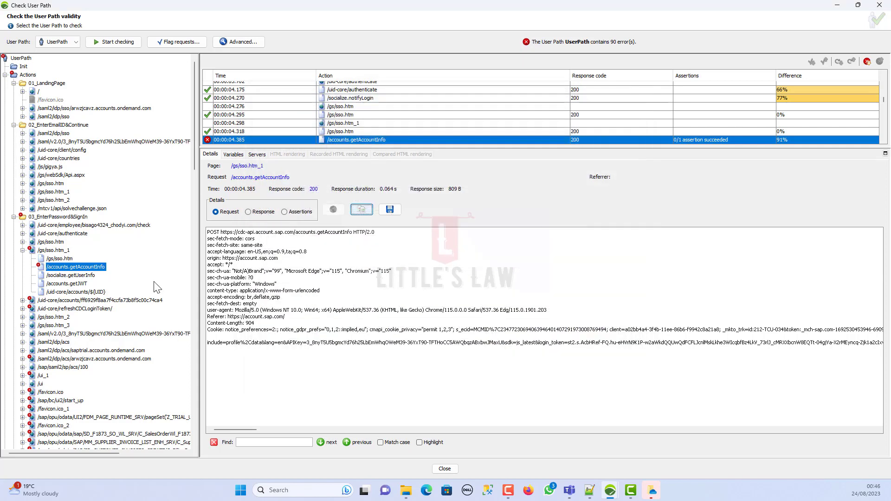
Select /accounts.getAccountInfo in the design and copy the full value of its login_token parameter
{"action": "right_click", "coordinate": [93, 266]}
{"action": "left_click", "coordinate": [100, 273]}
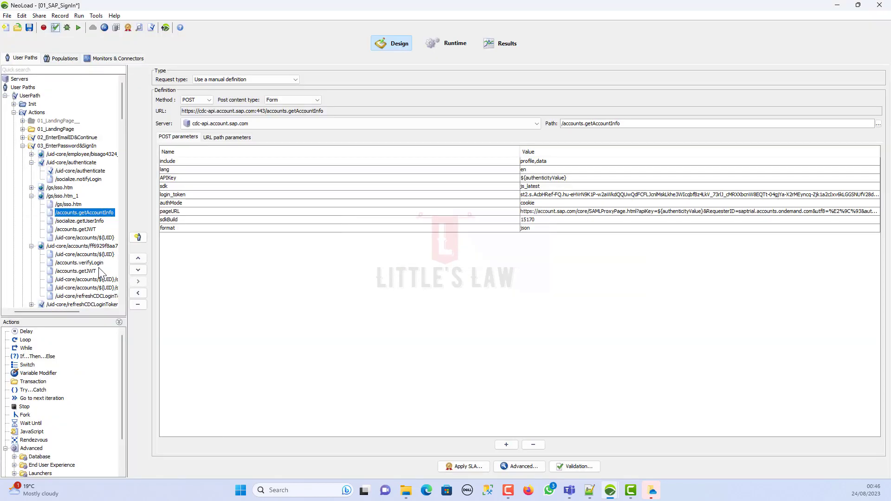
{"action": "left_click", "coordinate": [555, 195]}
{"action": "double_click", "coordinate": [545, 195]}
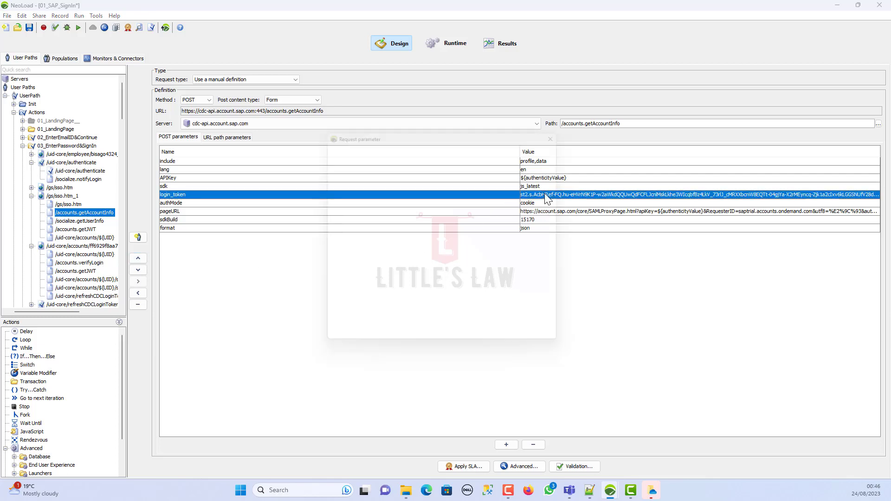
{"action": "key", "text": "ctrl+a"}
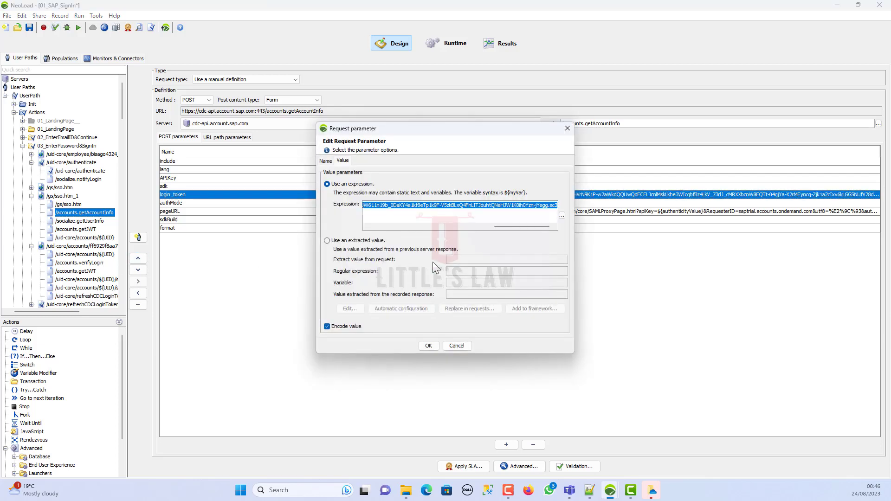
{"action": "left_click", "coordinate": [428, 345]}
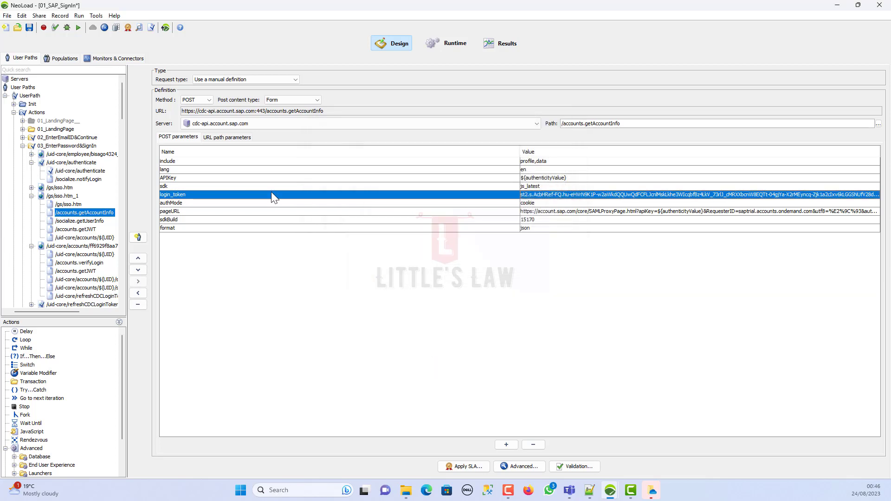
Flag the requests whose recorded response contains the copied login token
{"action": "left_click", "coordinate": [152, 28]}
{"action": "left_click", "coordinate": [388, 207]}
{"action": "key", "text": "ctrl+a"}
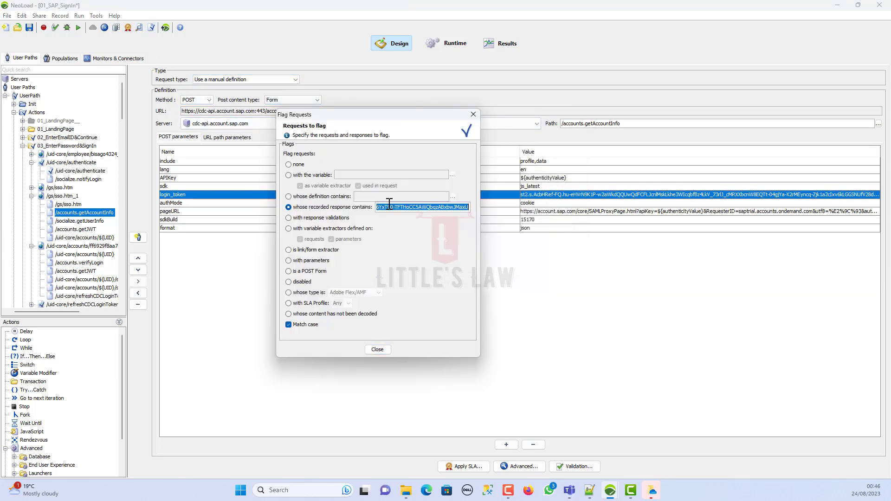
{"action": "key", "text": "ctrl+v"}
{"action": "left_click", "coordinate": [377, 349]}
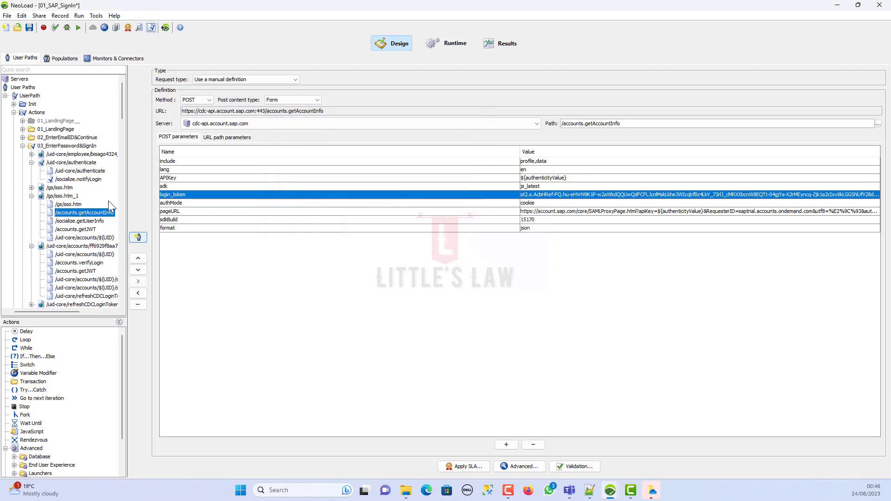
Add a variable extractor to the flagged /socialize.notifyLogin request, extracting from both header and body
{"action": "left_click", "coordinate": [87, 180]}
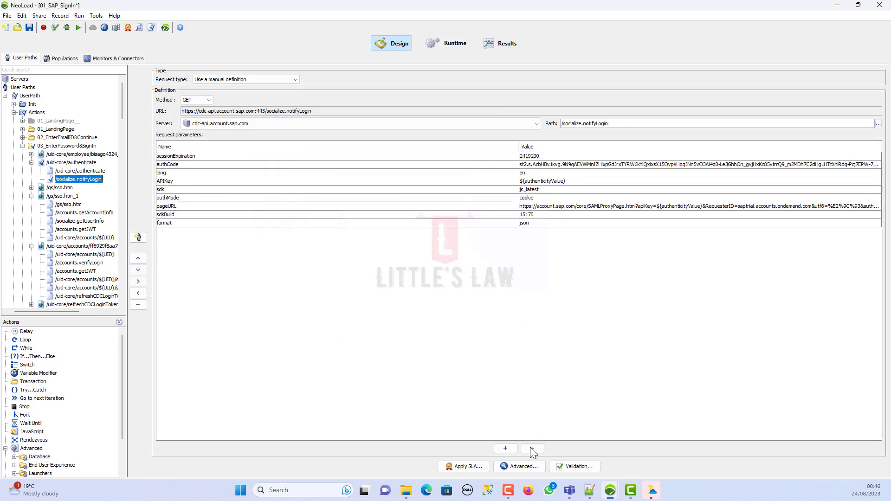
{"action": "left_click", "coordinate": [519, 466]}
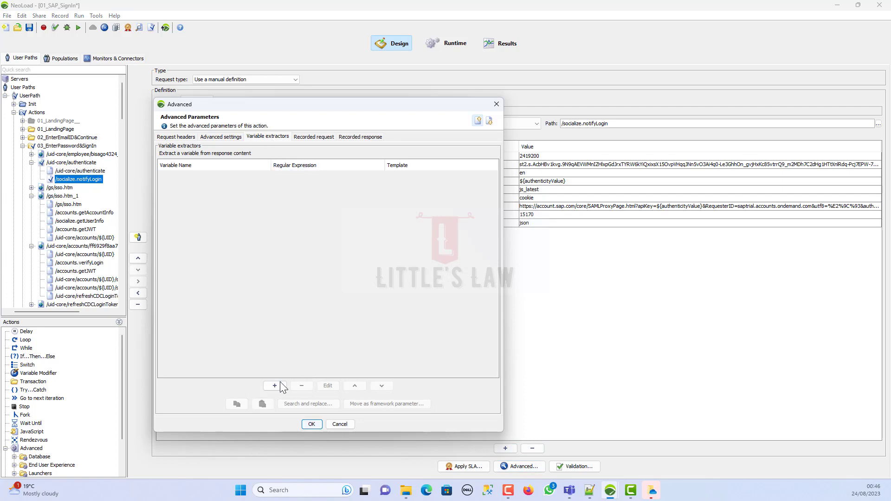
{"action": "left_click", "coordinate": [280, 385]}
{"action": "left_click", "coordinate": [437, 156]}
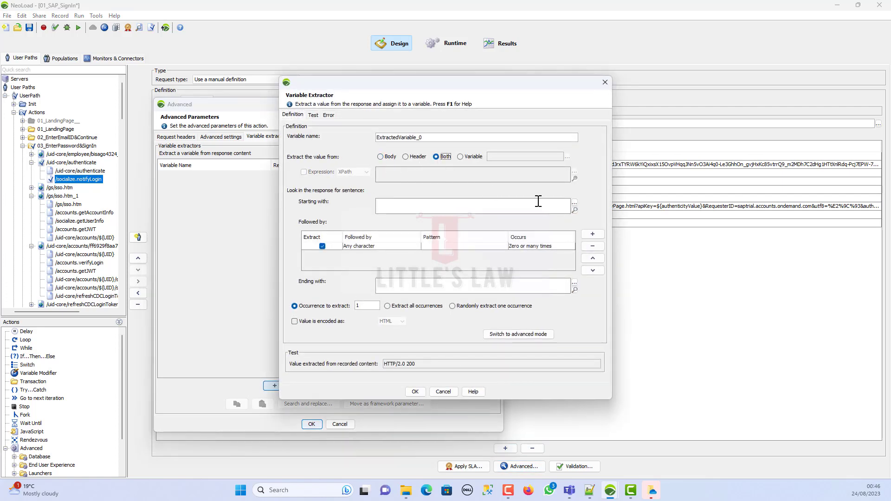
Find the copied login token in the recorded response and pick "login_token": " as the extractor's starting text
{"action": "left_click", "coordinate": [575, 210]}
{"action": "left_click", "coordinate": [361, 384]}
{"action": "key", "text": "ctrl+v"}
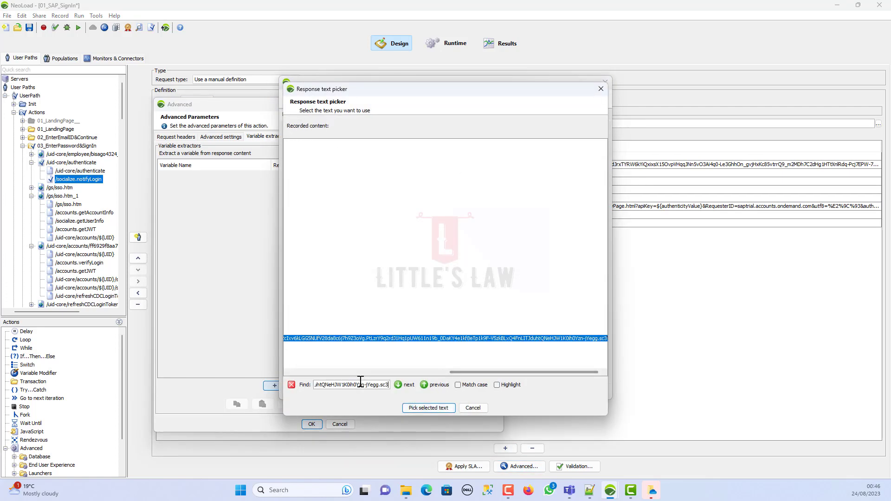
{"action": "left_click_drag", "start_coordinate": [508, 372], "coordinate": [324, 364]}
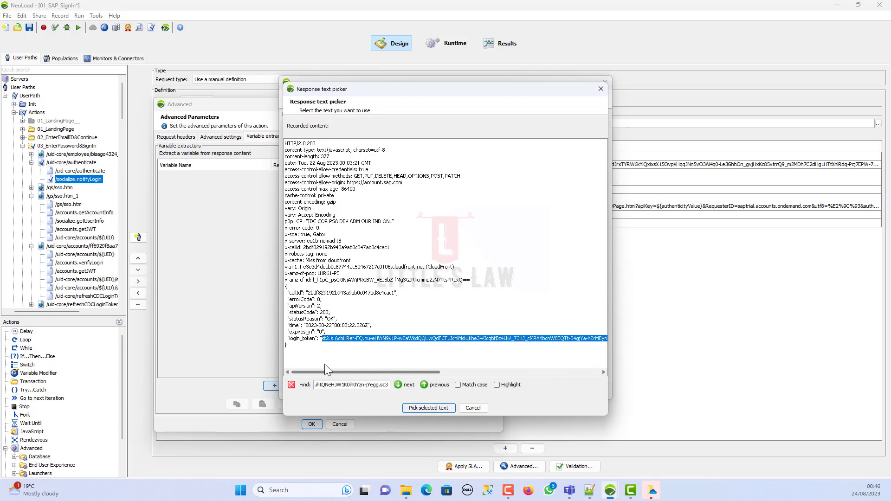
{"action": "left_click", "coordinate": [288, 344]}
{"action": "left_click_drag", "start_coordinate": [288, 343], "coordinate": [326, 347]}
{"action": "left_click", "coordinate": [428, 408]}
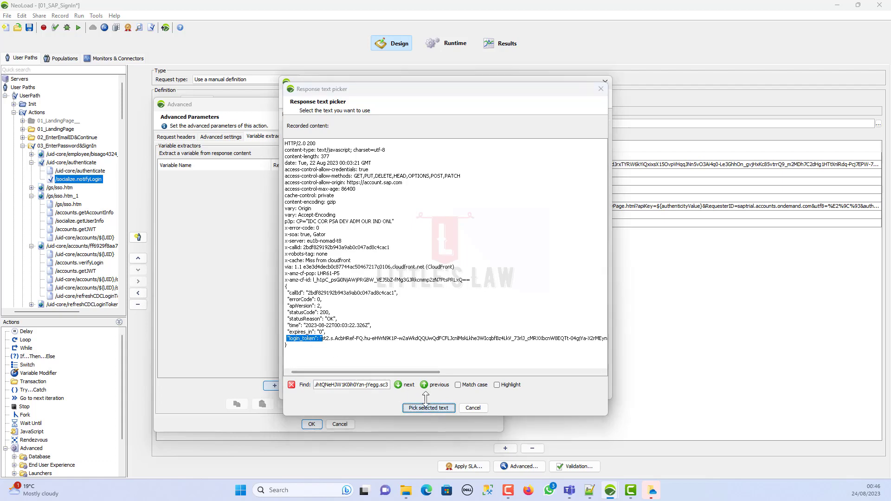
End the extraction at a double quotation mark and name the extracted variable LoginToken
{"action": "left_click", "coordinate": [383, 288]}
{"action": "type", "text": "\""}
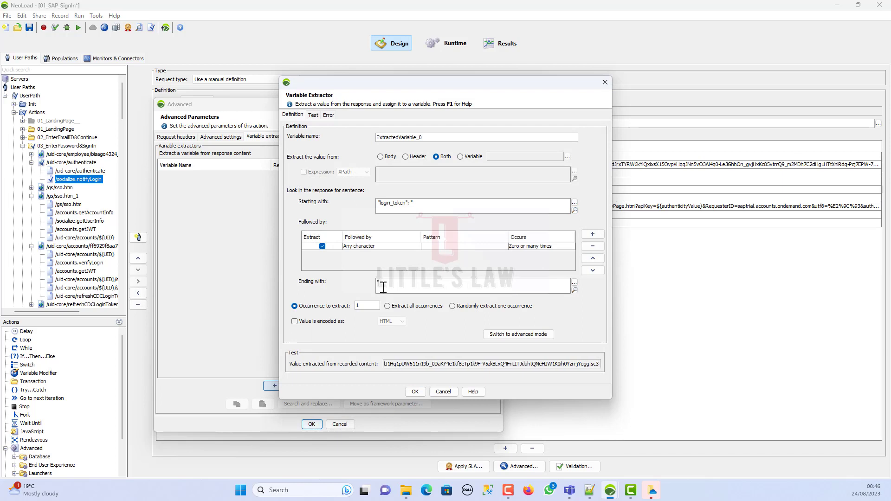
{"action": "double_click", "coordinate": [404, 137]}
{"action": "type", "text": "LoginToken"}
{"action": "left_click", "coordinate": [412, 391]}
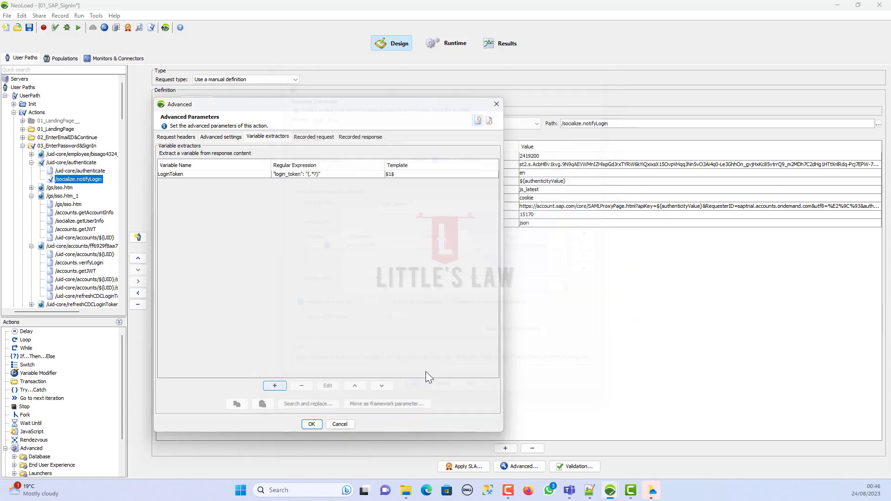
Search and replace all instances of the recorded login token with the LoginToken variable
{"action": "left_click", "coordinate": [330, 175]}
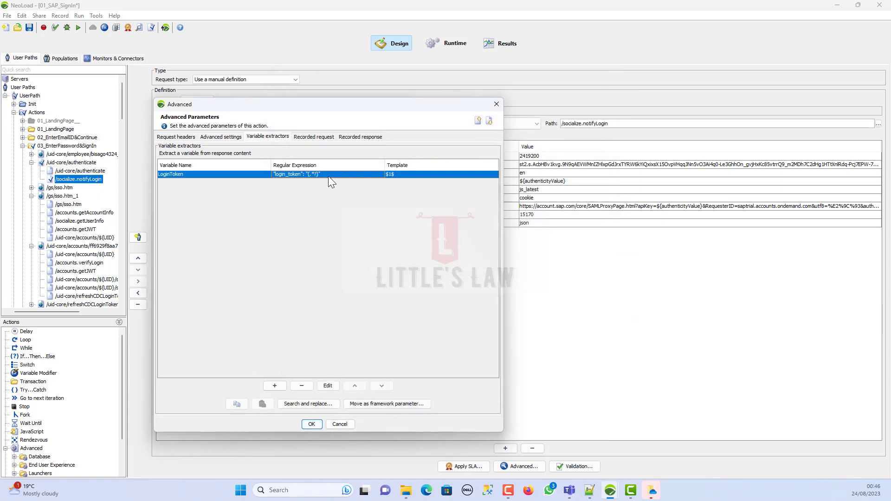
{"action": "left_click", "coordinate": [321, 403]}
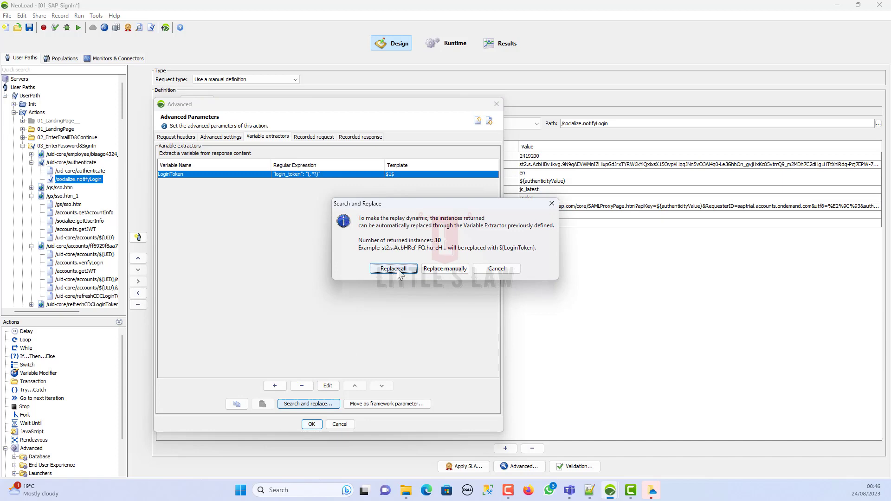
{"action": "left_click", "coordinate": [394, 269]}
{"action": "left_click", "coordinate": [446, 253]}
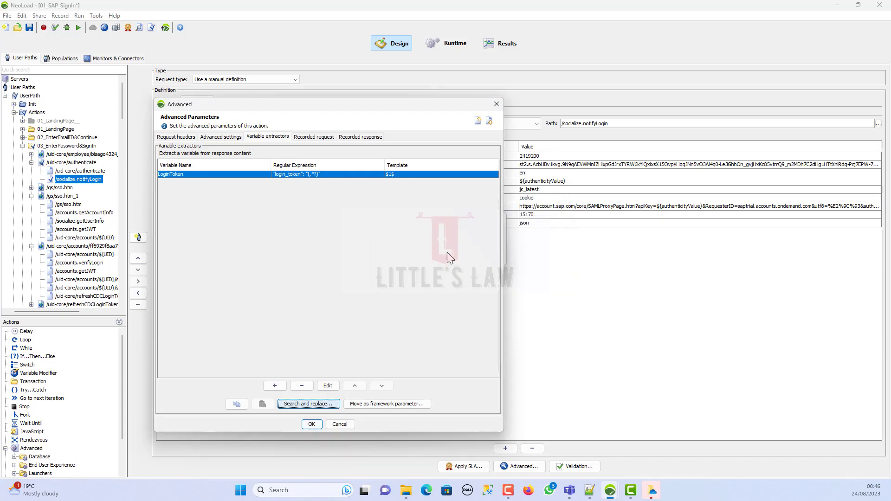
{"action": "left_click", "coordinate": [311, 424]}
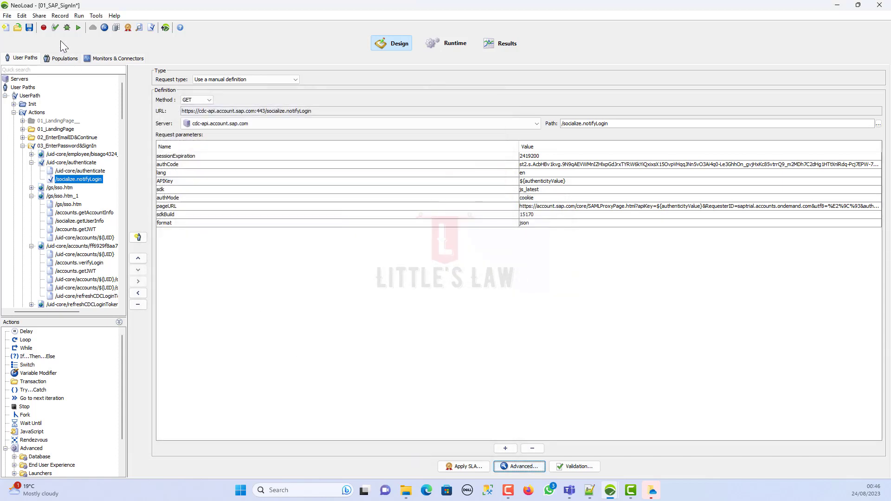
Run the validity check on the user path again and stop it partway through
{"action": "left_click", "coordinate": [54, 28]}
{"action": "left_click", "coordinate": [121, 41]}
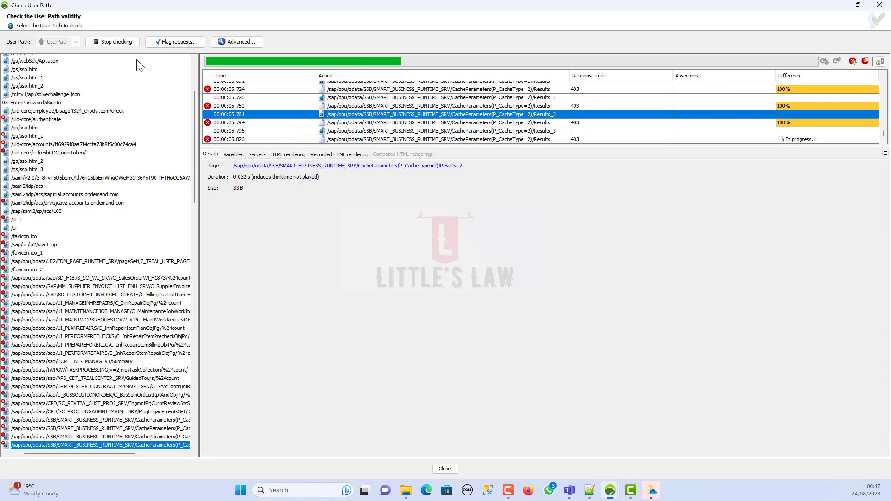
{"action": "left_click", "coordinate": [132, 45]}
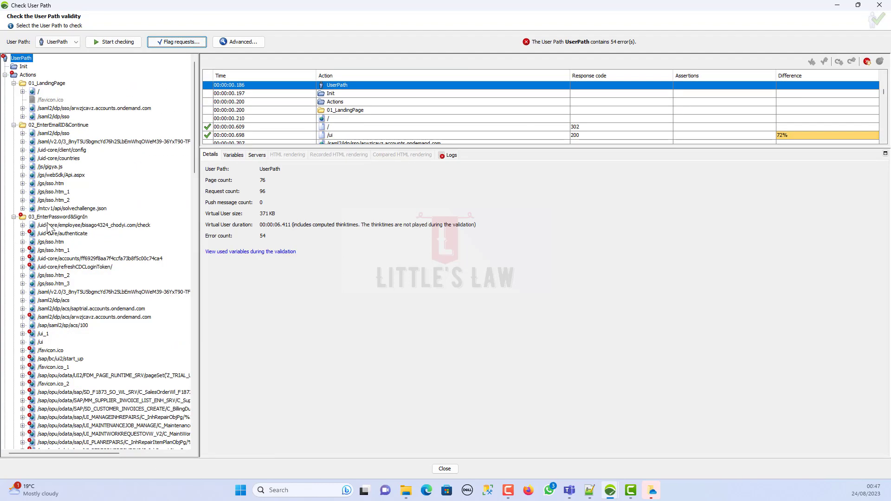
View the assertion details of the /socialize.notifyLogin request under /uid-core/authenticate
{"action": "left_click", "coordinate": [22, 233]}
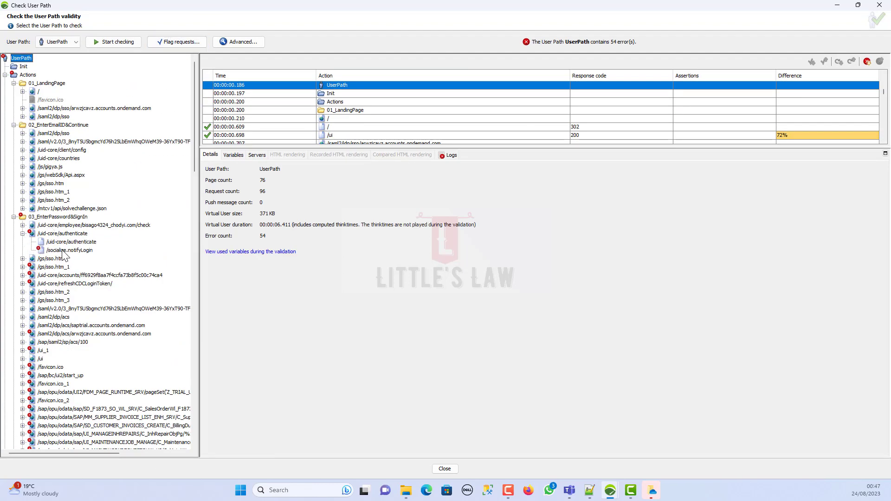
{"action": "left_click", "coordinate": [65, 251]}
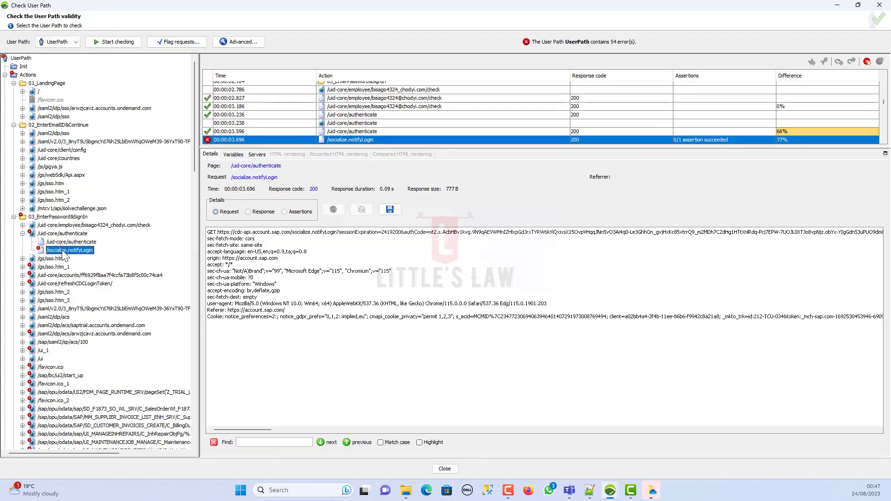
{"action": "left_click", "coordinate": [304, 213]}
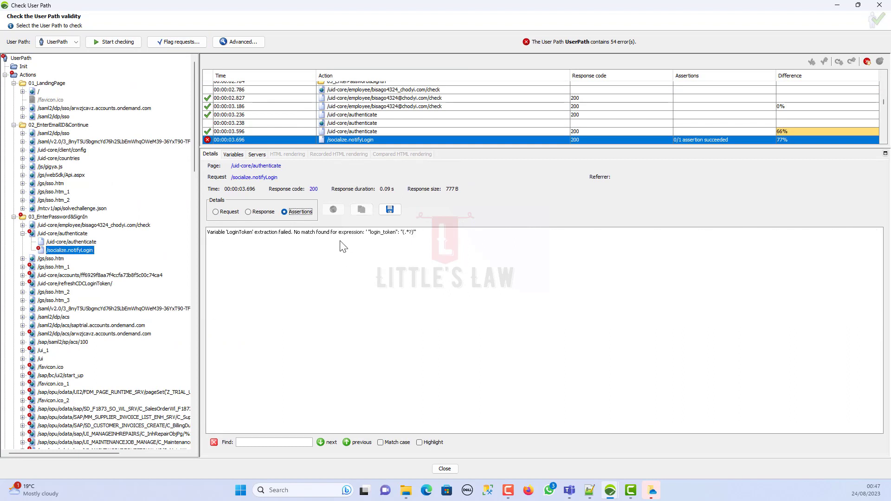
Open the failing /socialize.notifyLogin request in the design and copy its authCode parameter value
{"action": "right_click", "coordinate": [78, 252]}
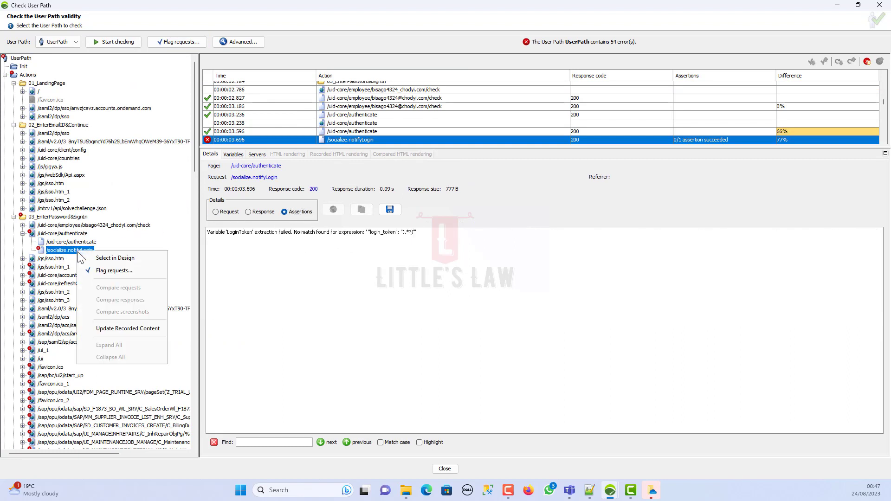
{"action": "left_click", "coordinate": [83, 257]}
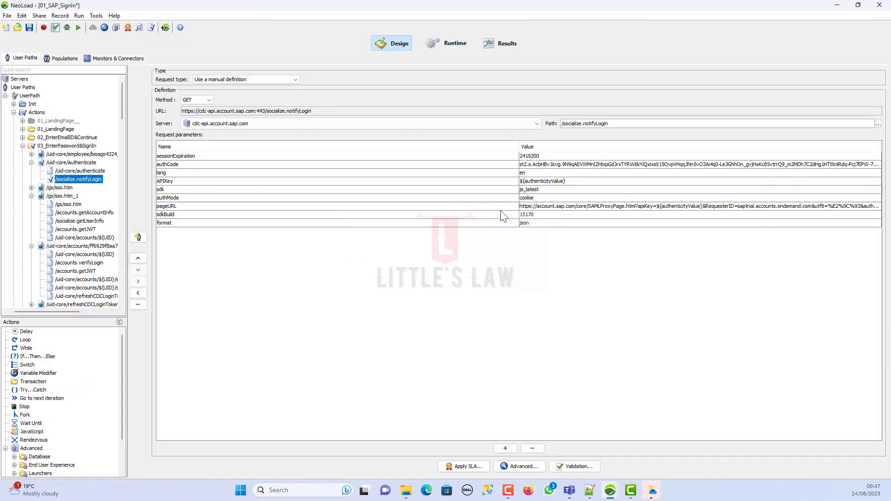
{"action": "left_click", "coordinate": [561, 165]}
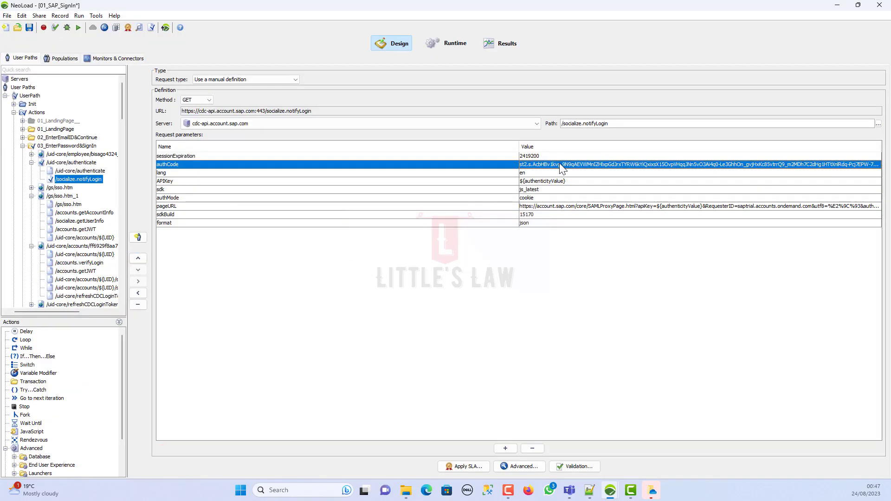
{"action": "double_click", "coordinate": [561, 165]}
{"action": "triple_click", "coordinate": [482, 209]}
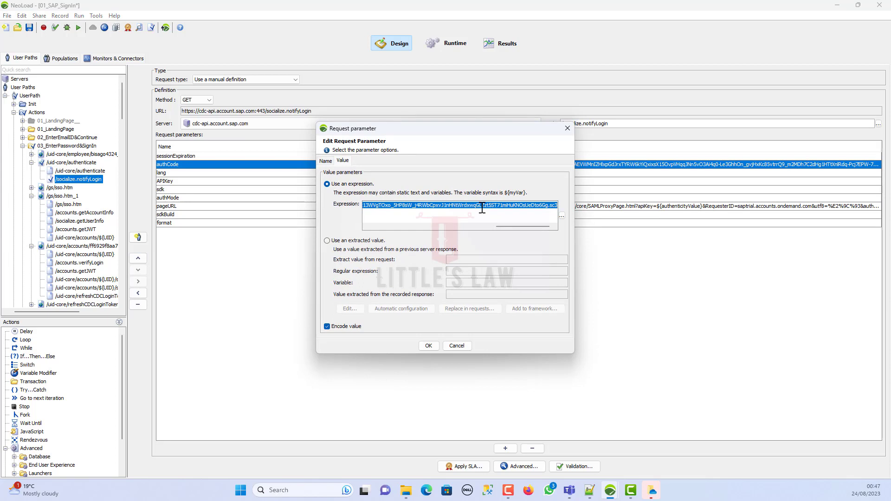
{"action": "left_click", "coordinate": [457, 346]}
Flag the requests whose recorded response contains the copied authCode value
{"action": "left_click", "coordinate": [152, 28]}
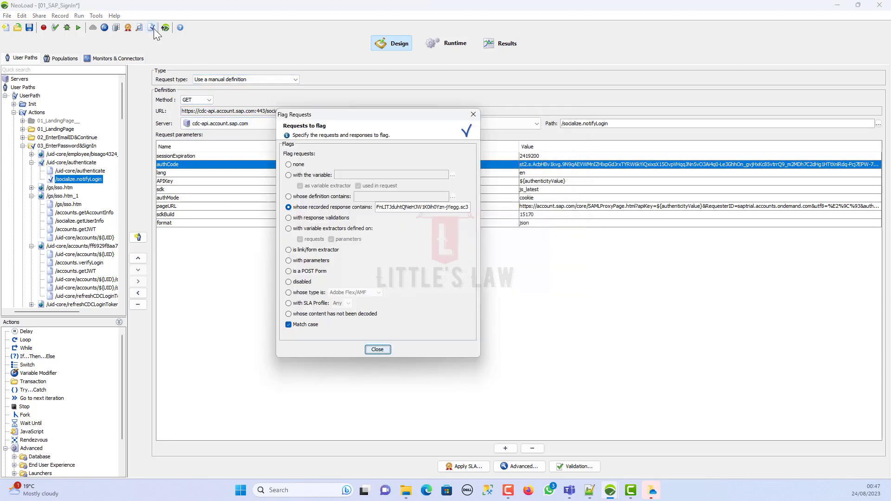
{"action": "triple_click", "coordinate": [403, 207]}
{"action": "key", "text": "ctrl+v"}
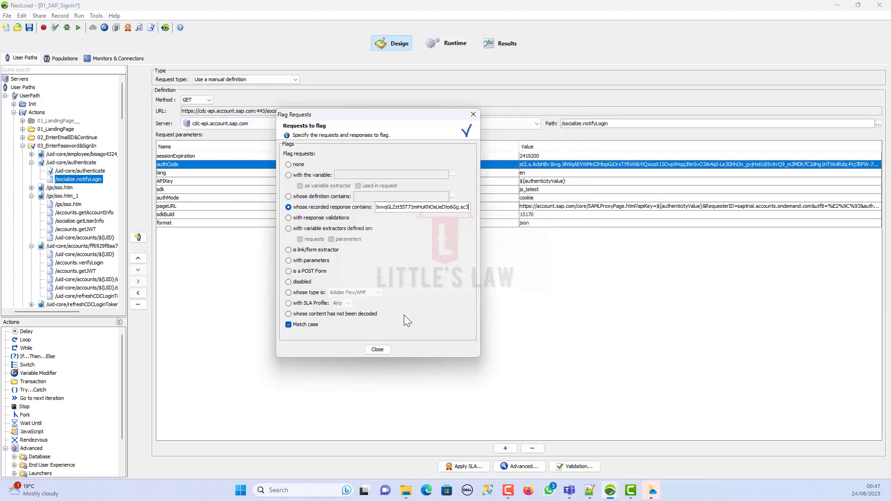
{"action": "left_click", "coordinate": [374, 352]}
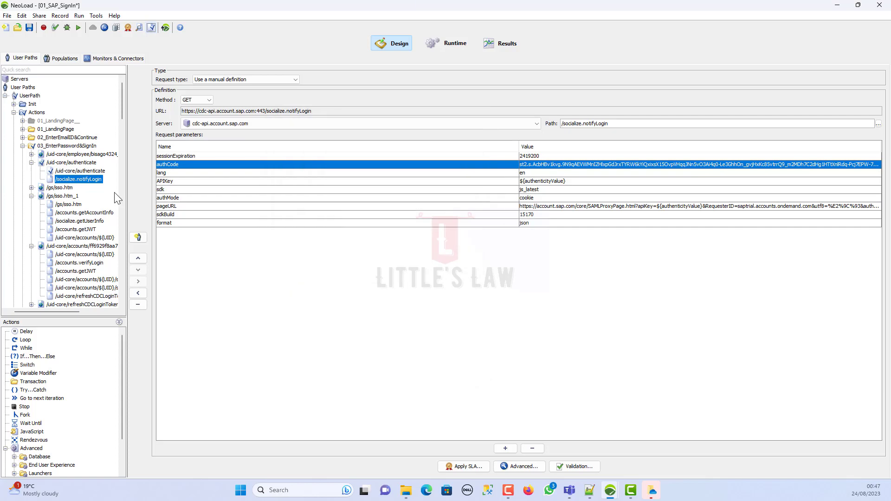
Add a variable extractor to the flagged /uid-core/authenticate request, searching headers and body, starting with {"cookieValue":" just before the authCode value
{"action": "double_click", "coordinate": [87, 172]}
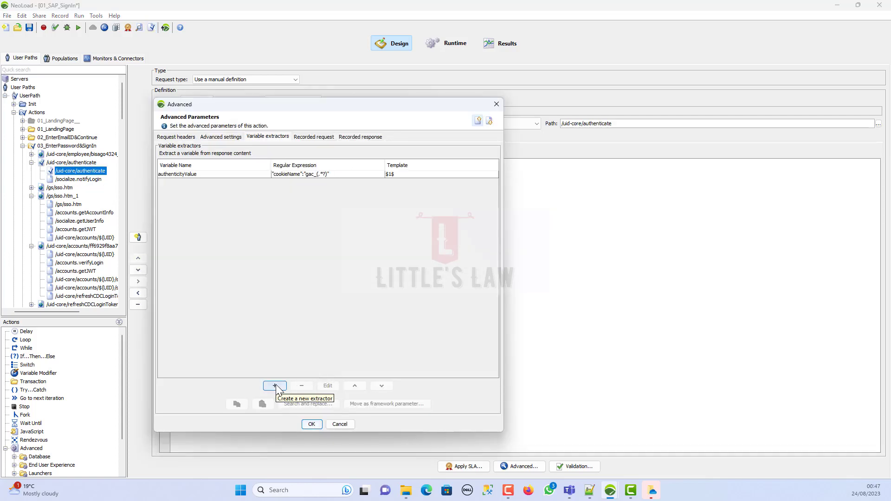
{"action": "left_click", "coordinate": [275, 386]}
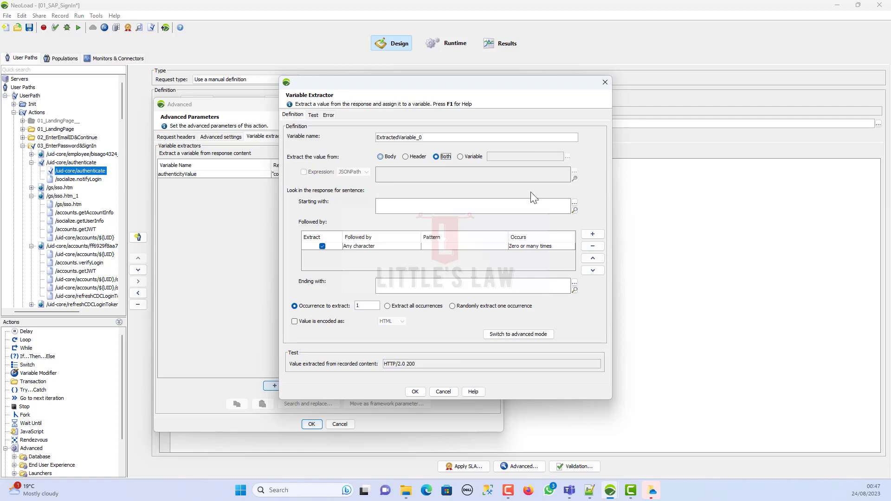
{"action": "left_click", "coordinate": [574, 211]}
{"action": "left_click", "coordinate": [332, 384]}
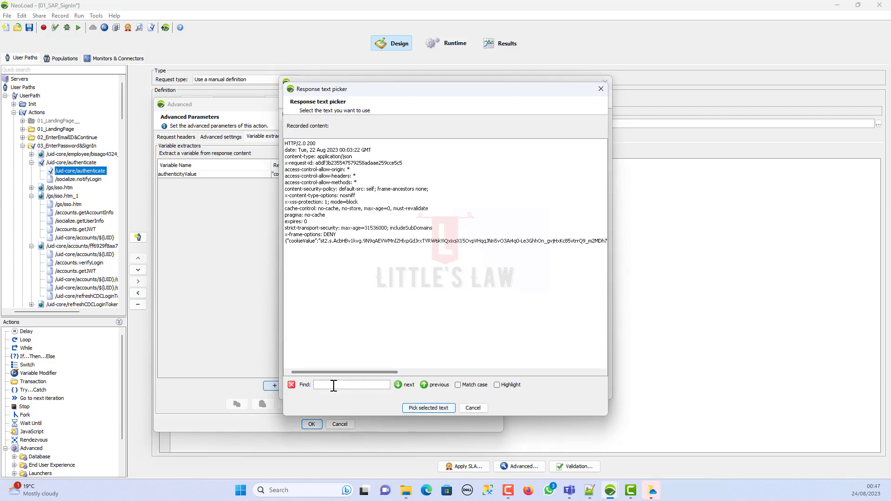
{"action": "key", "text": "ctrl+v"}
{"action": "left_click_drag", "start_coordinate": [506, 372], "coordinate": [385, 372]}
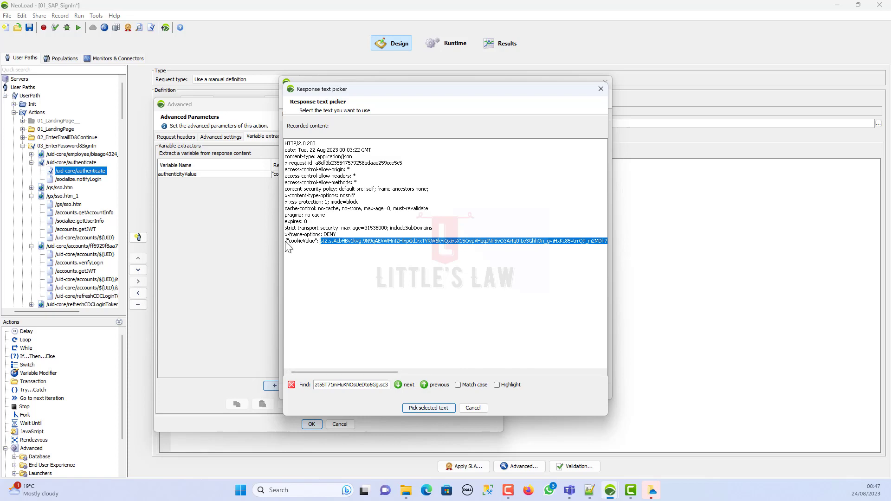
{"action": "left_click_drag", "start_coordinate": [285, 242], "coordinate": [320, 242]}
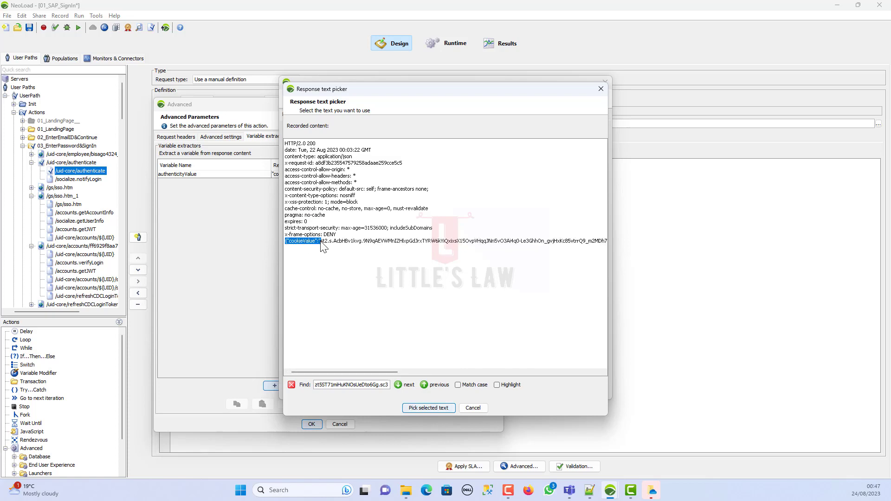
{"action": "left_click", "coordinate": [427, 408]}
End the extraction at a double quotation mark and name the extracted variable CookieValue
{"action": "left_click", "coordinate": [403, 284]}
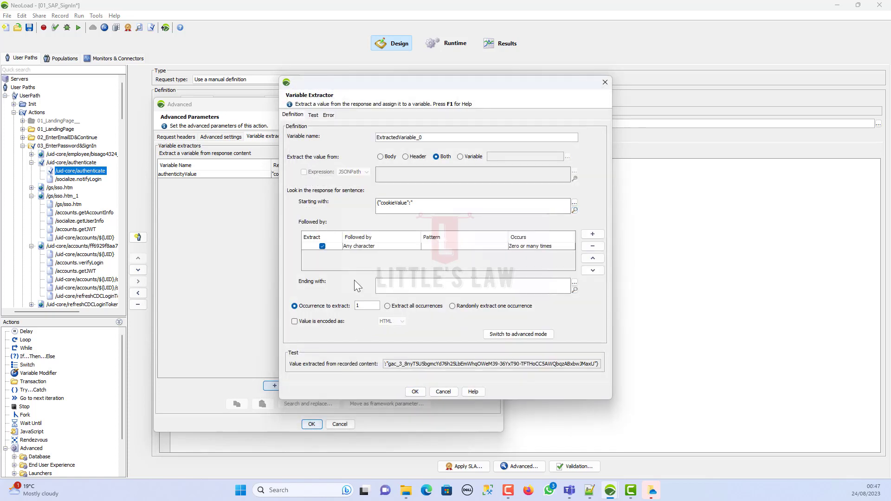
{"action": "type", "text": "\""}
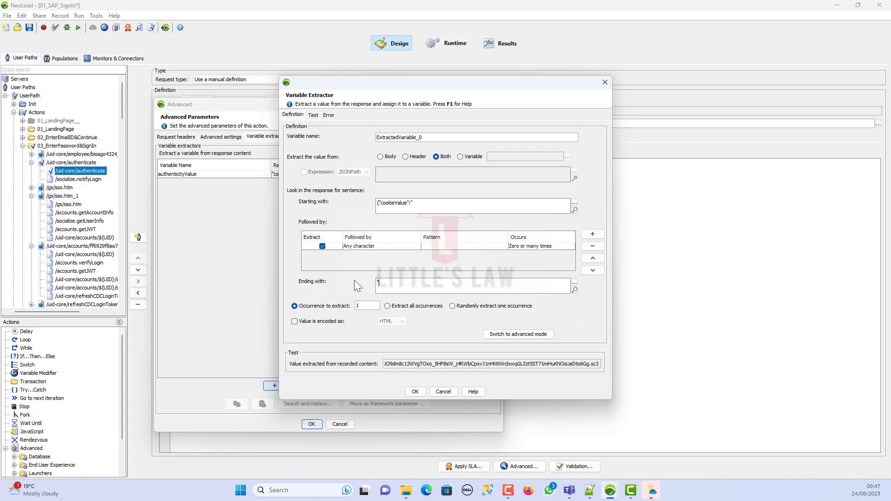
{"action": "double_click", "coordinate": [434, 137]}
{"action": "type", "text": "CookieValue"}
{"action": "left_click", "coordinate": [415, 392]}
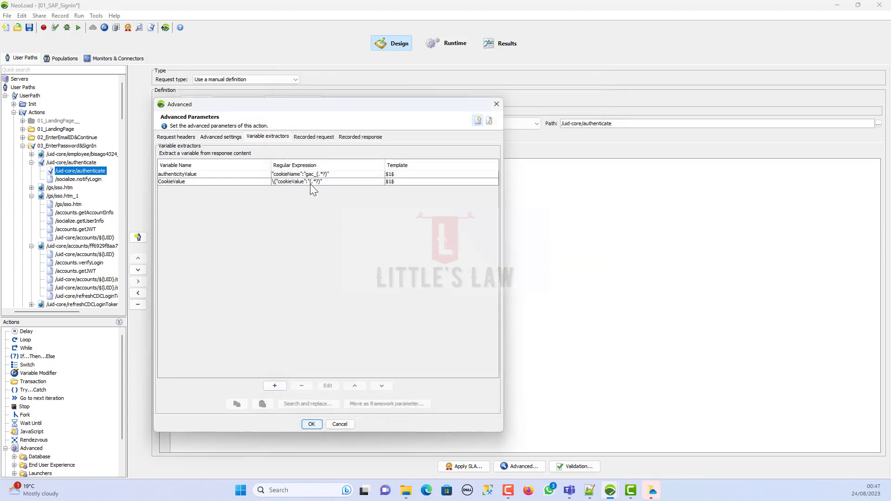
Search and replace all instances of the recorded authCode with the CookieValue variable and save the extractors
{"action": "left_click", "coordinate": [310, 183]}
{"action": "left_click", "coordinate": [314, 404]}
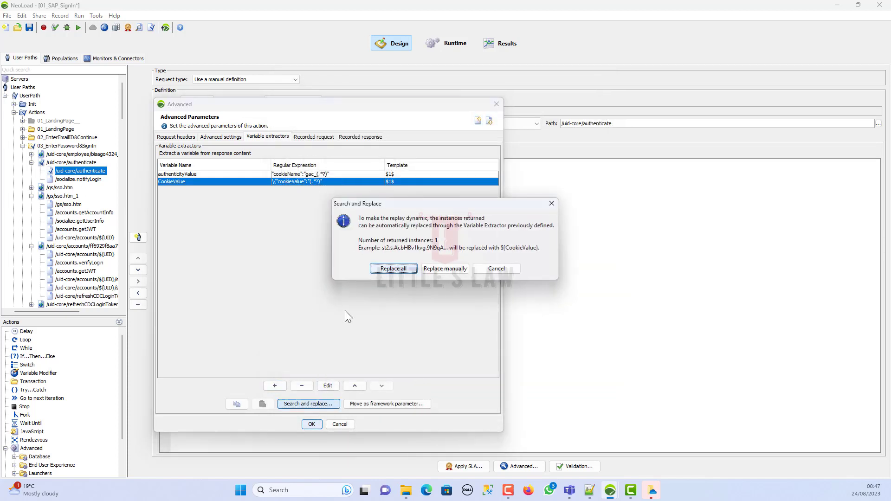
{"action": "left_click", "coordinate": [394, 269]}
{"action": "left_click", "coordinate": [443, 257]}
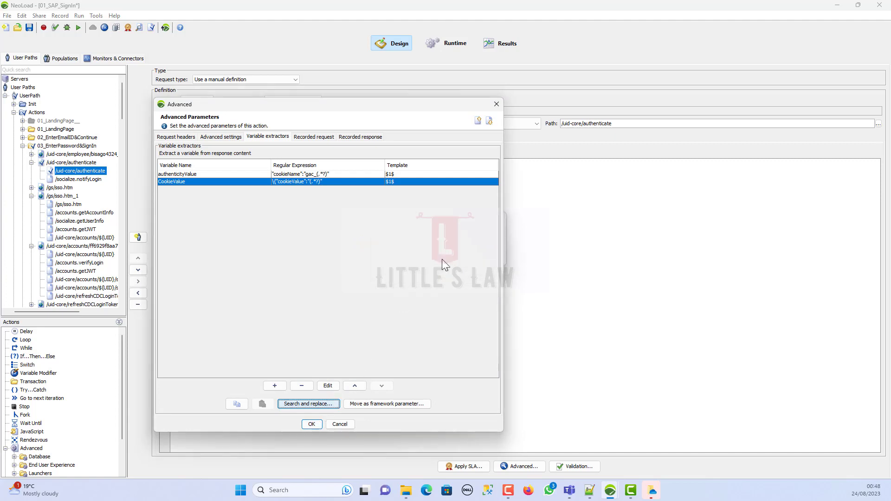
{"action": "left_click", "coordinate": [320, 424]}
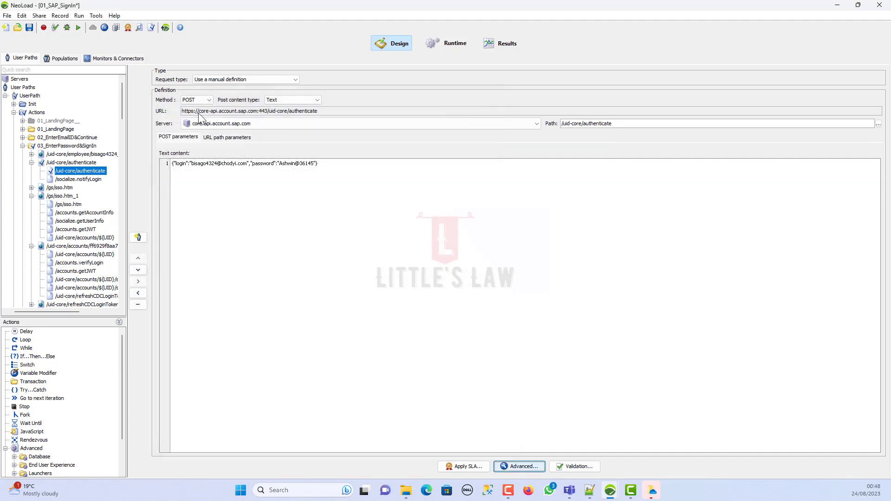
Run the user path validity check again and compare the failing /uid-core/accounts/${UID} response with the recorded response
{"action": "left_click", "coordinate": [56, 28]}
{"action": "left_click", "coordinate": [122, 42]}
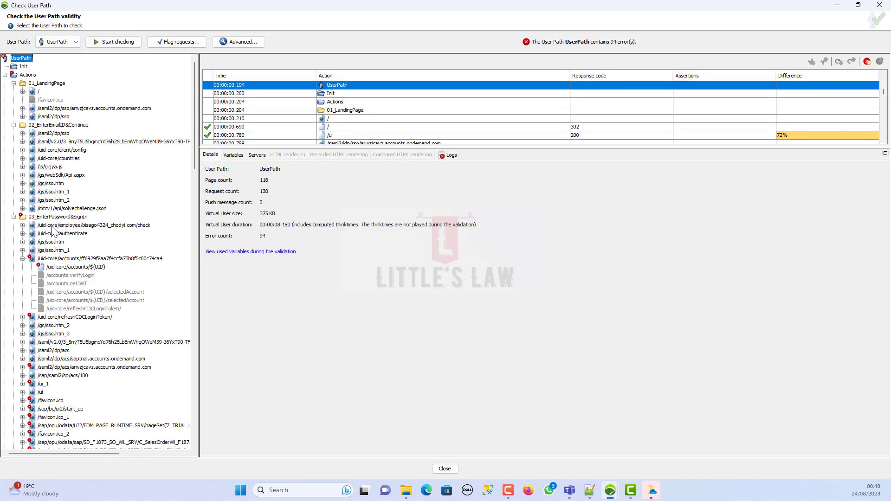
{"action": "left_click", "coordinate": [77, 268]}
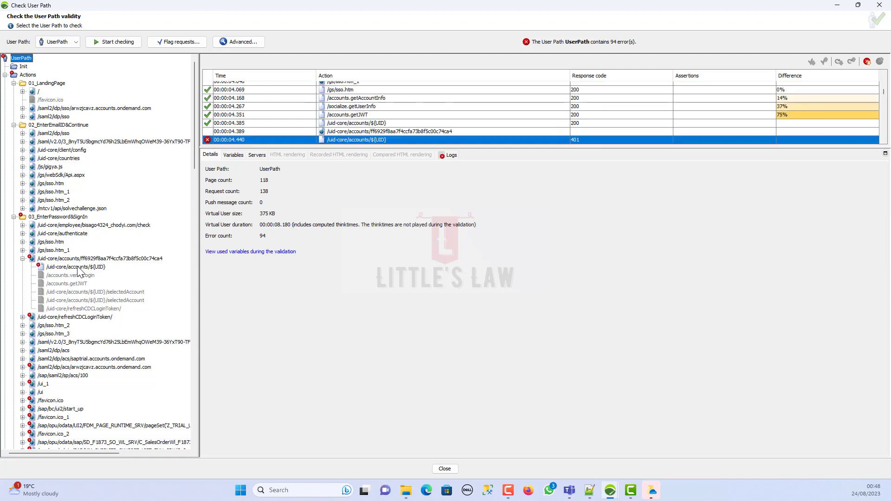
{"action": "left_click", "coordinate": [254, 216]}
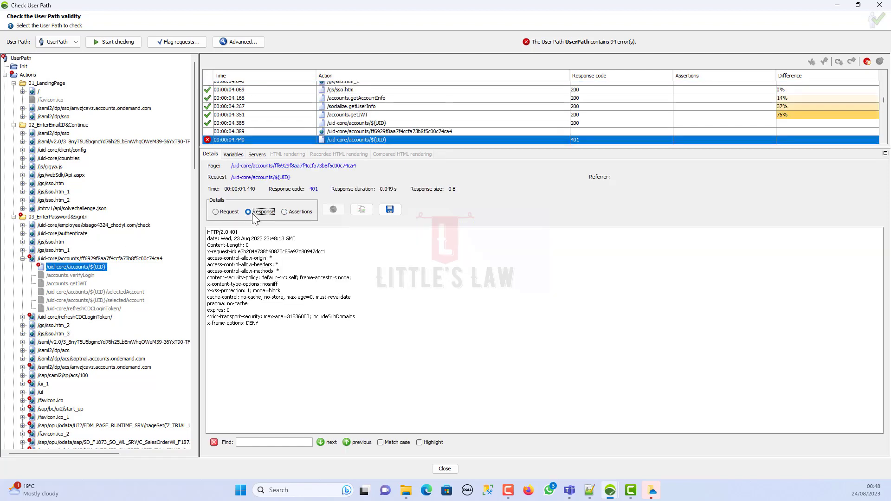
{"action": "left_click", "coordinate": [361, 210]}
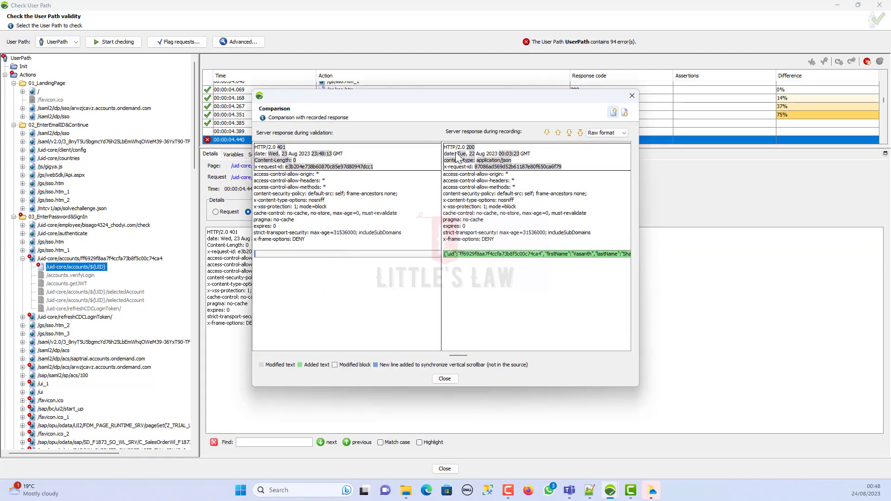
{"action": "left_click", "coordinate": [444, 378]}
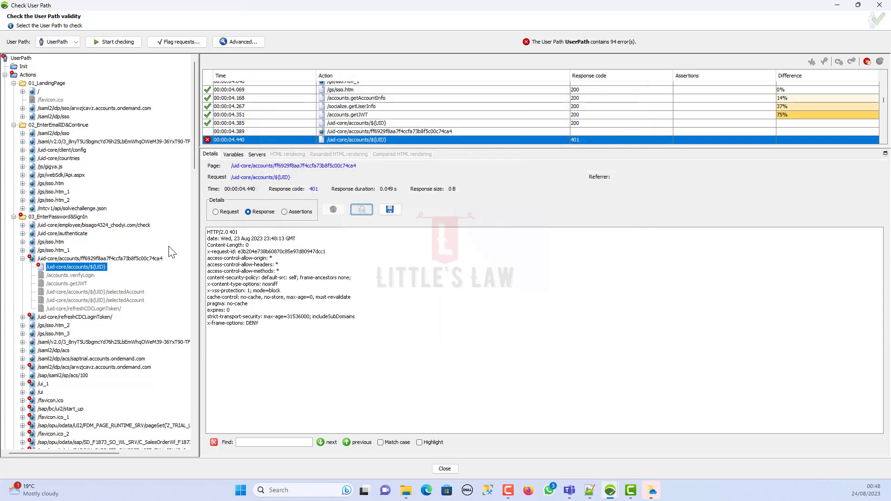
Compare the failing account request's parameters and cookies with the recording, and look at its definition in the design
{"action": "left_click", "coordinate": [231, 212]}
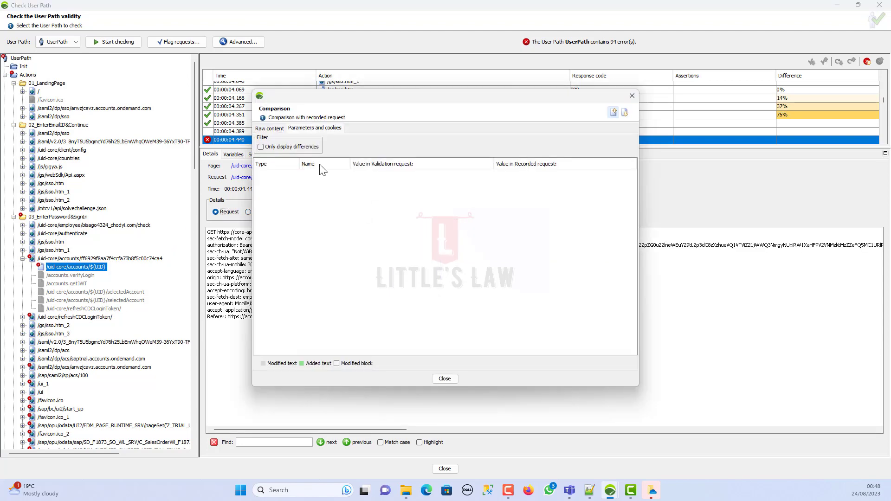
{"action": "left_click", "coordinate": [444, 379]}
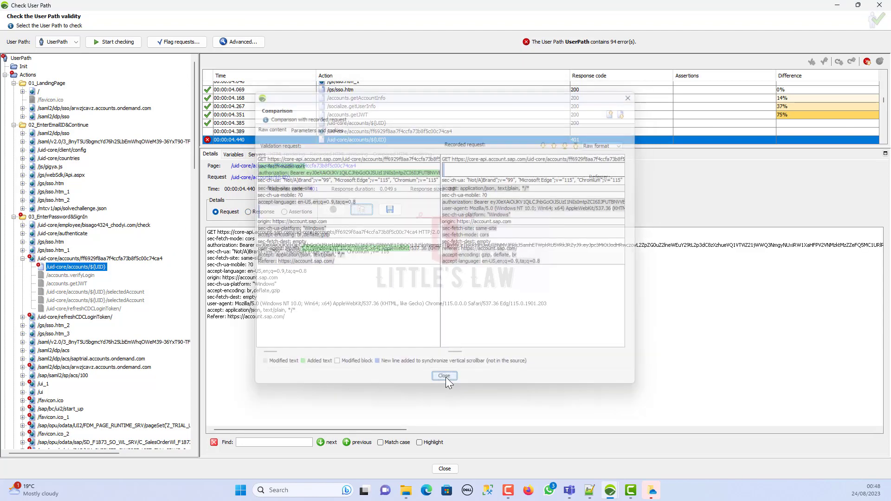
{"action": "right_click", "coordinate": [95, 269]}
{"action": "left_click", "coordinate": [131, 275]}
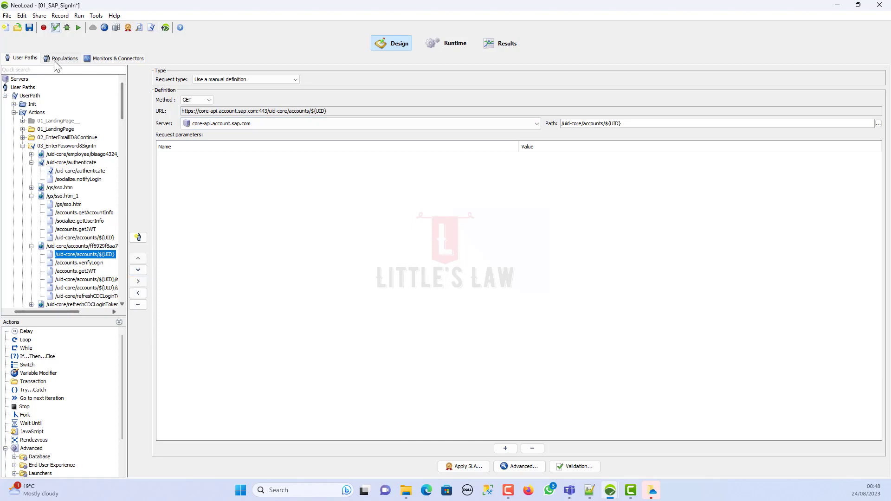
{"action": "left_click", "coordinate": [55, 27]}
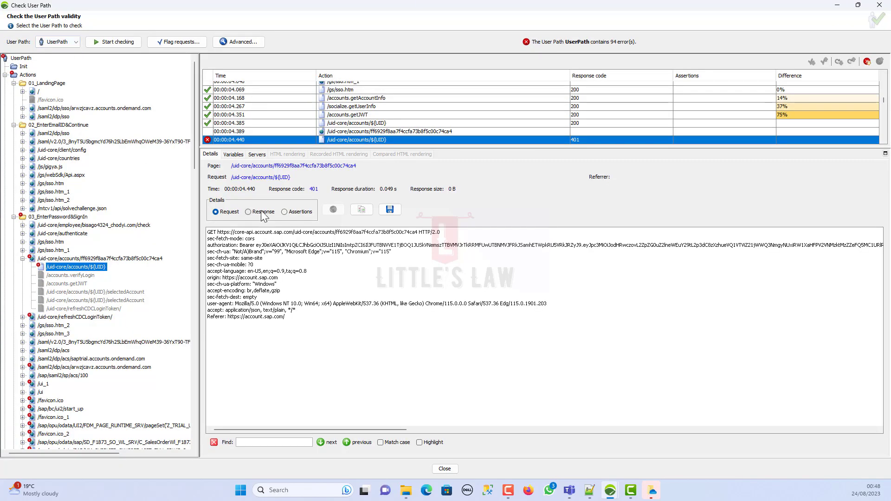
Compare the raw content of the validation and recorded account requests, examining the account ID in the URL and the authorization header
{"action": "left_click", "coordinate": [362, 210]}
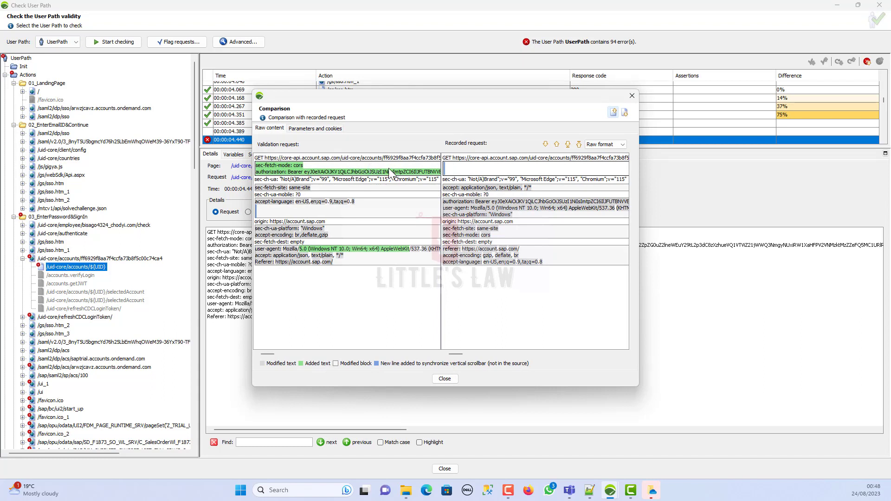
{"action": "left_click_drag", "start_coordinate": [374, 161], "coordinate": [453, 164]}
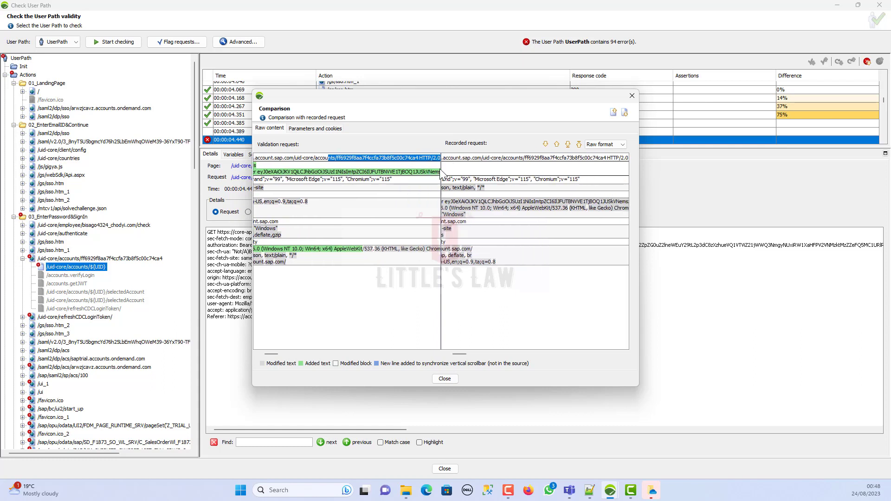
{"action": "left_click_drag", "start_coordinate": [563, 158], "coordinate": [645, 162]}
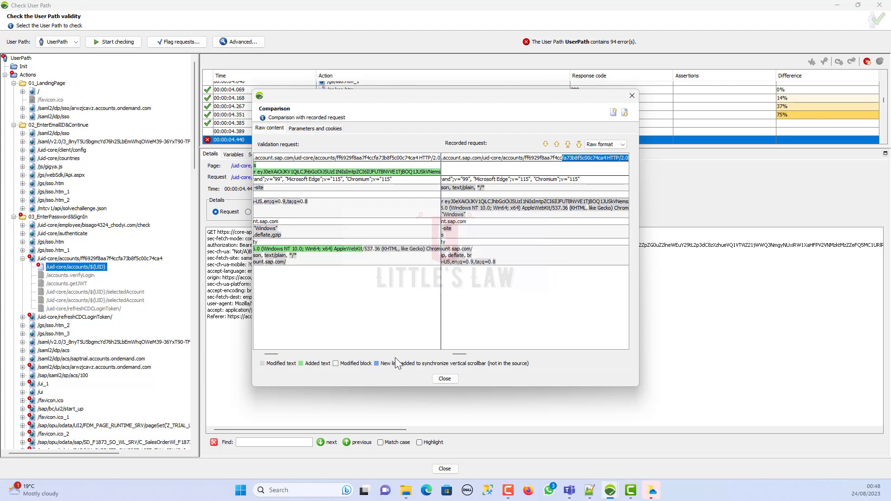
{"action": "left_click_drag", "start_coordinate": [273, 354], "coordinate": [265, 353]}
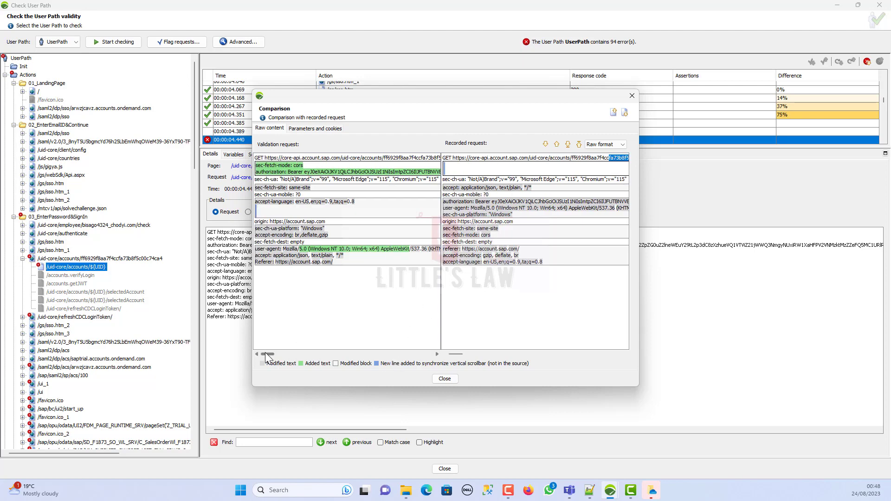
{"action": "left_click_drag", "start_coordinate": [267, 355], "coordinate": [381, 354]}
{"action": "left_click", "coordinate": [440, 382]}
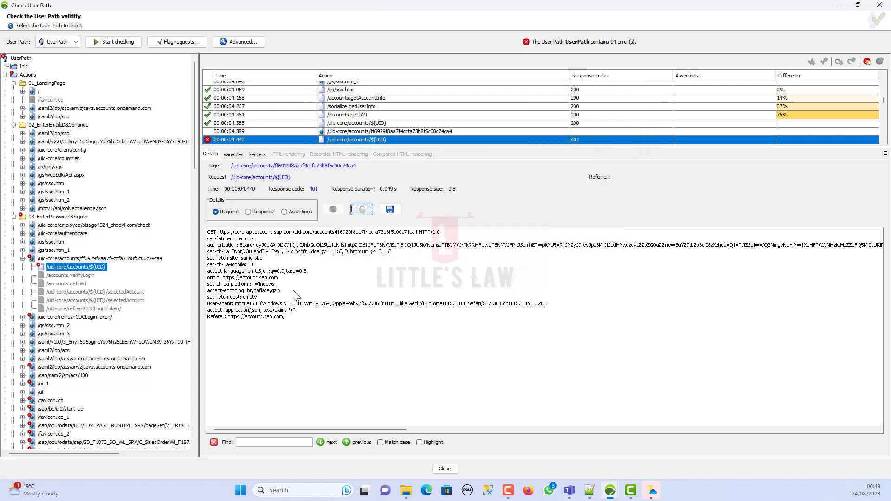
View the failing account request's response and the variables used during its validation
{"action": "left_click", "coordinate": [262, 212]}
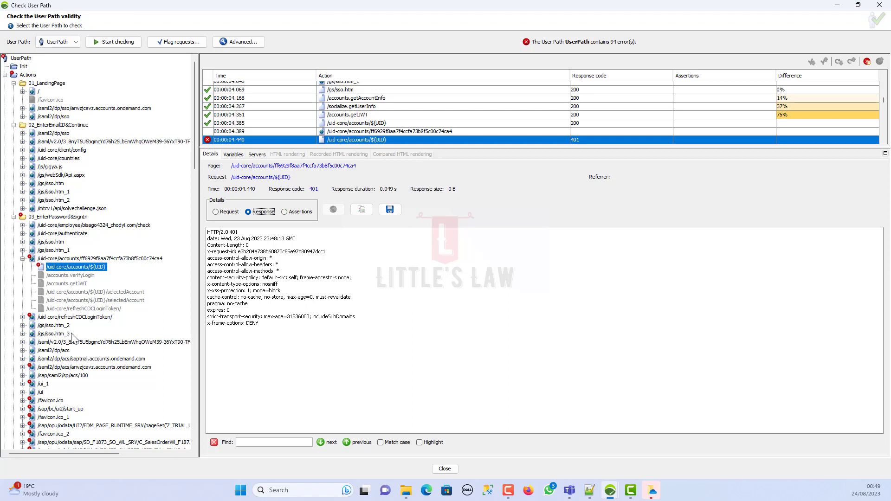
{"action": "left_click", "coordinate": [234, 155]}
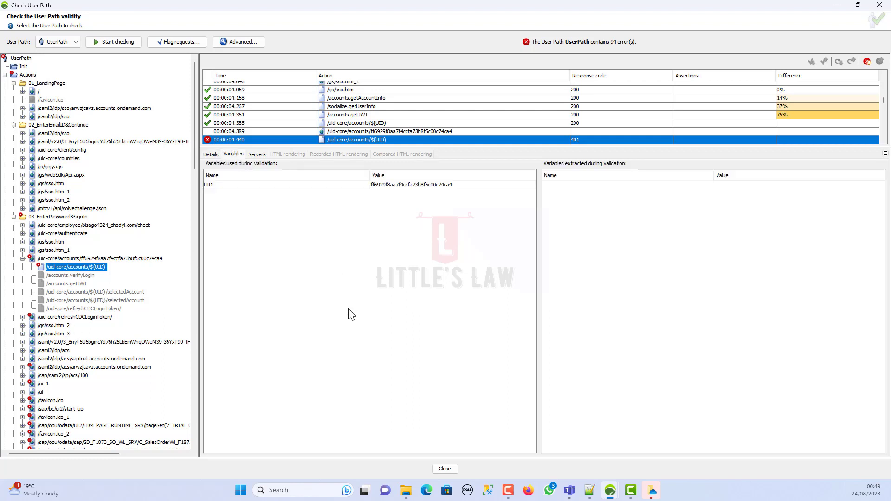
{"action": "left_click", "coordinate": [211, 154]}
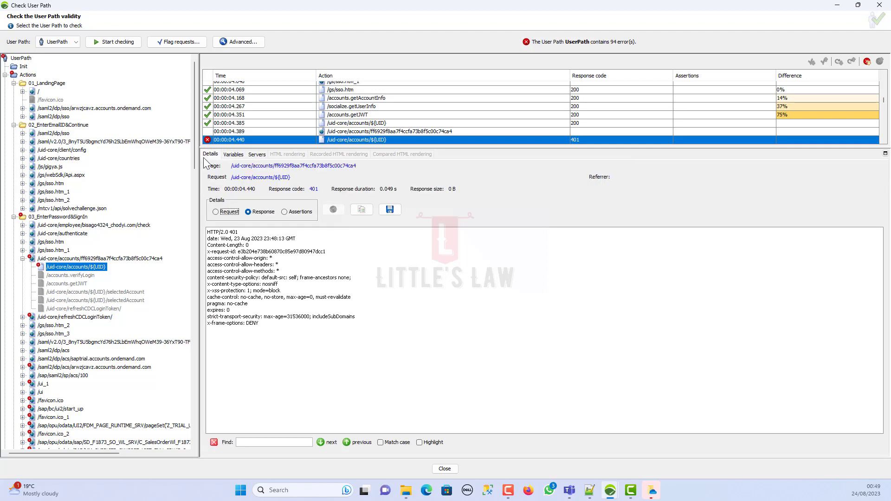
Locate the failing /uid-core/accounts/${UID} request in the design and set its method to OPTIONS, matching the same request under /gs/sso.htm_1
{"action": "right_click", "coordinate": [76, 268]}
{"action": "left_click", "coordinate": [111, 275]}
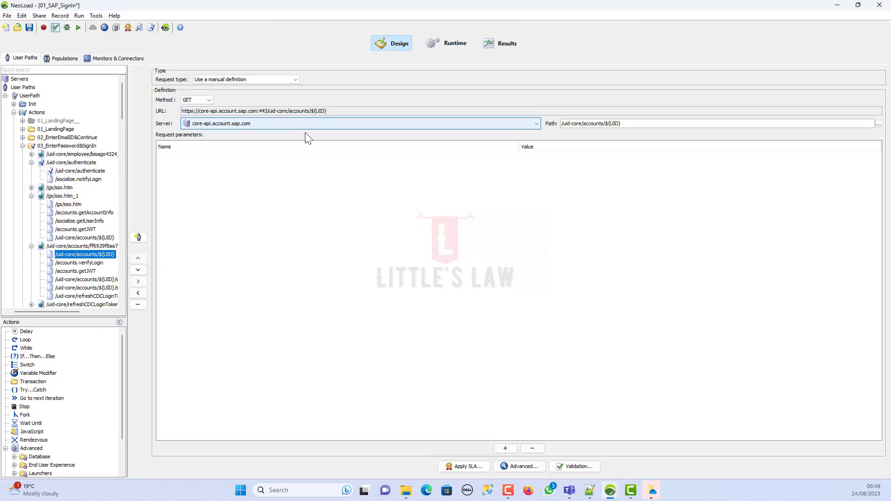
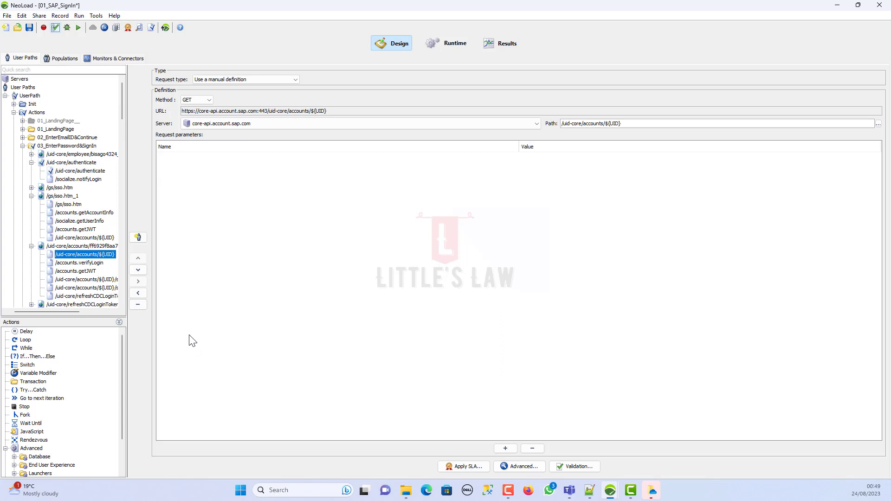
{"action": "left_click", "coordinate": [88, 237]}
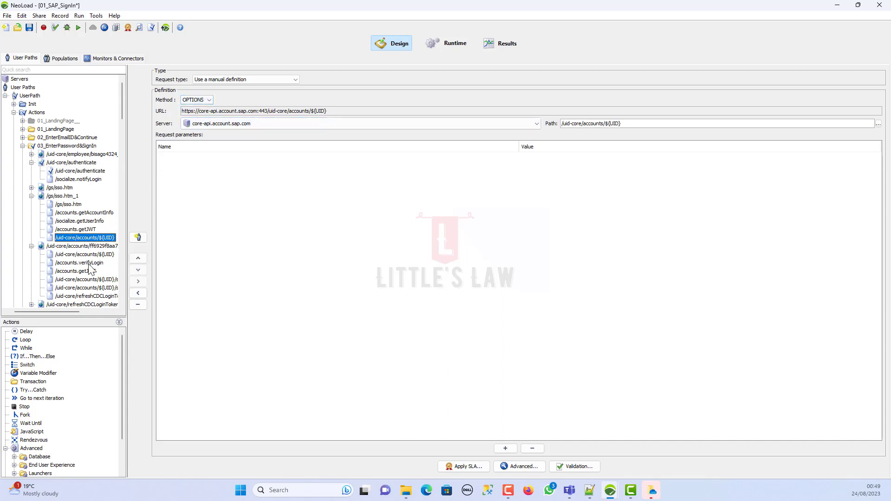
{"action": "left_click", "coordinate": [88, 256]}
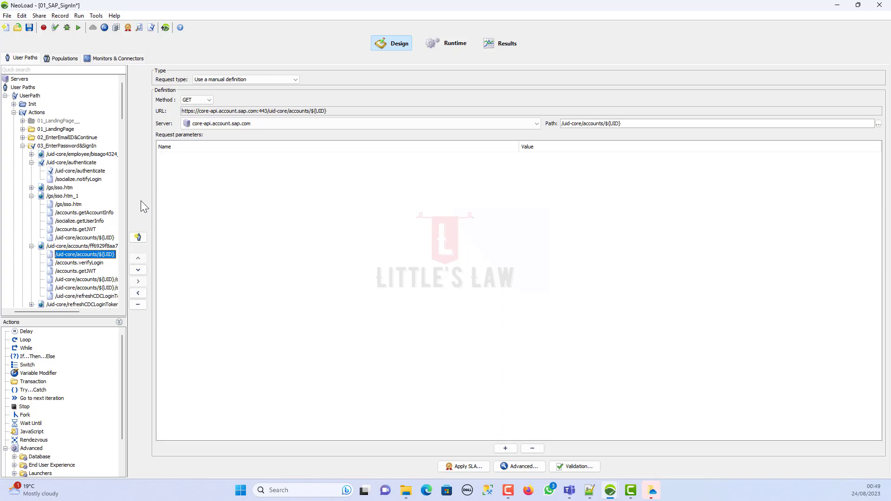
{"action": "left_click", "coordinate": [196, 100]}
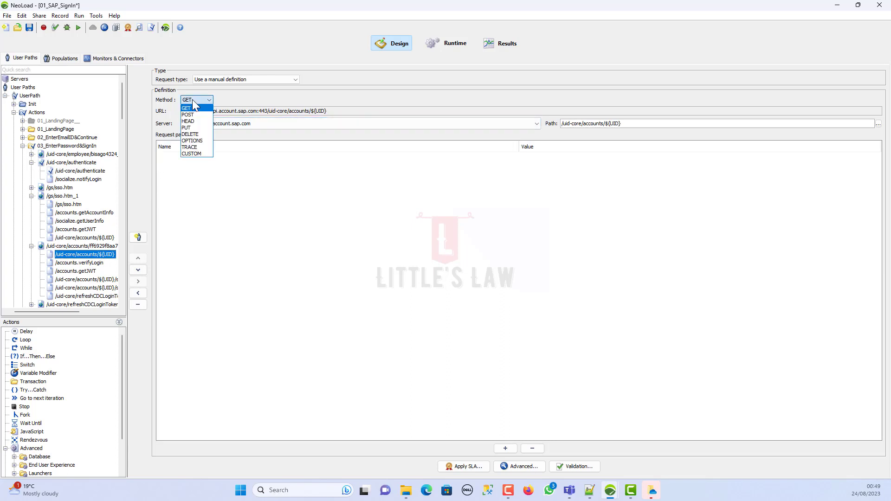
{"action": "left_click", "coordinate": [197, 141]}
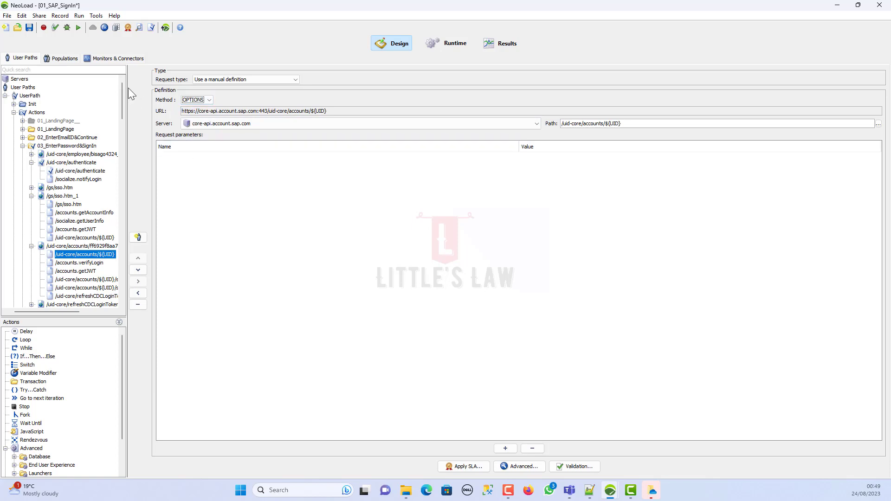
Save the project and run the validity check on UserPath again
{"action": "left_click", "coordinate": [29, 28]}
{"action": "left_click", "coordinate": [55, 28]}
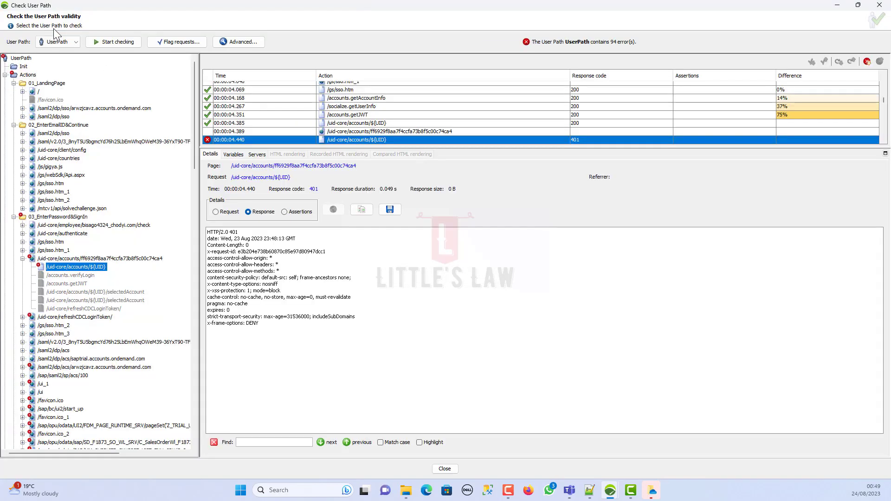
{"action": "left_click", "coordinate": [112, 41]}
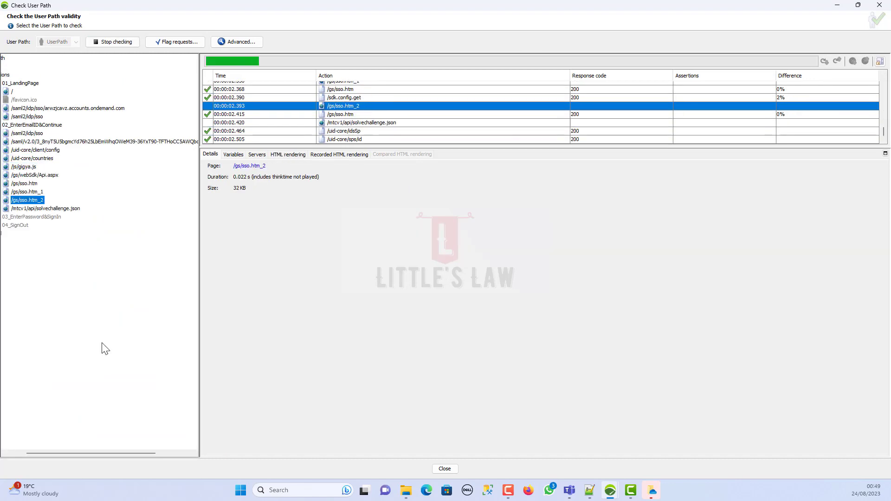
{"action": "left_click_drag", "start_coordinate": [127, 454], "coordinate": [74, 446]}
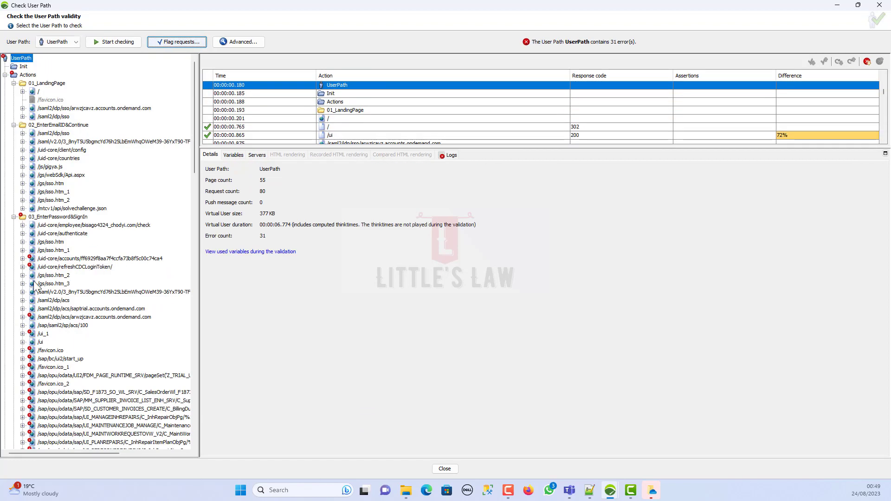
Compare the /uid-core/accounts/${UID} validation response with the recorded one, and read through the /accounts.verifyLogin response
{"action": "left_click", "coordinate": [23, 258]}
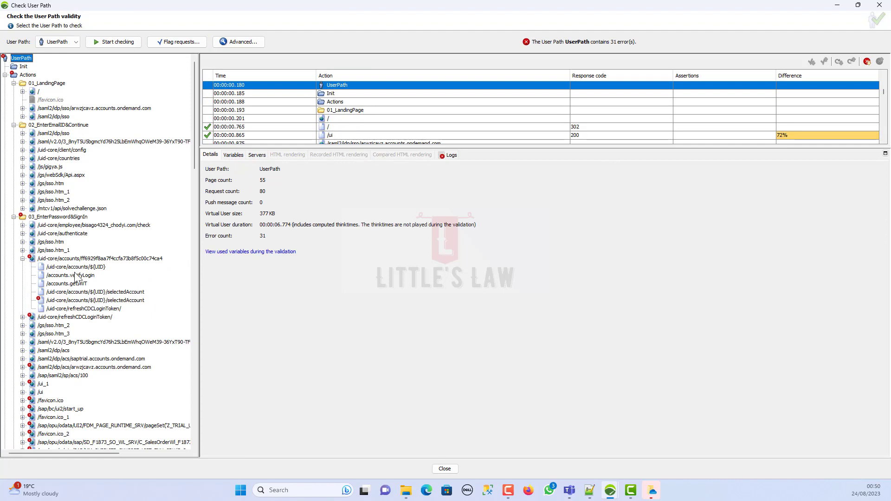
{"action": "left_click", "coordinate": [74, 267]}
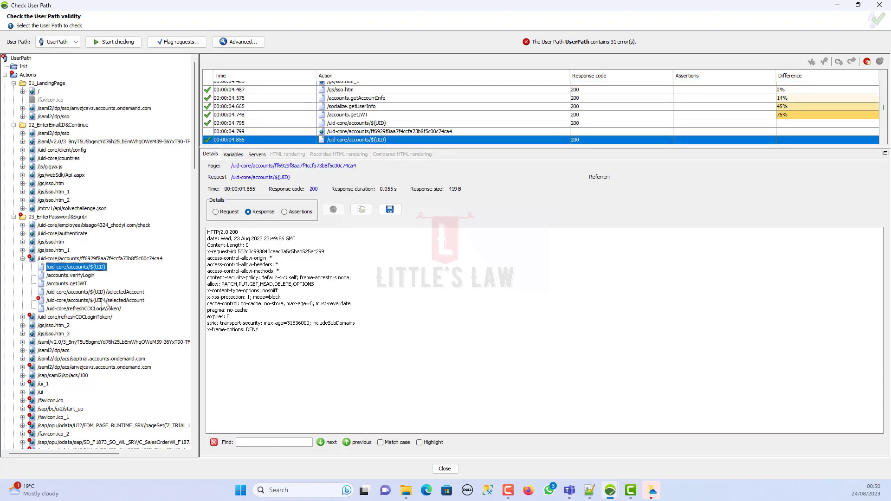
{"action": "left_click", "coordinate": [359, 210]}
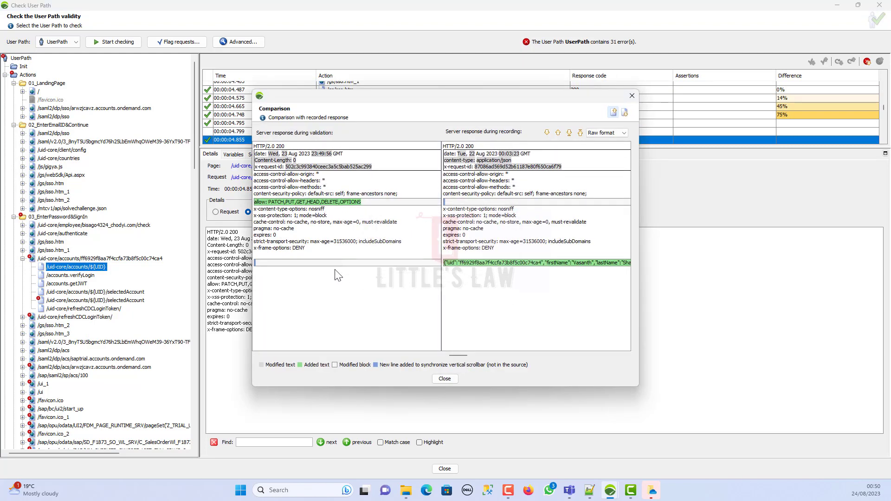
{"action": "left_click_drag", "start_coordinate": [500, 249], "coordinate": [443, 145]}
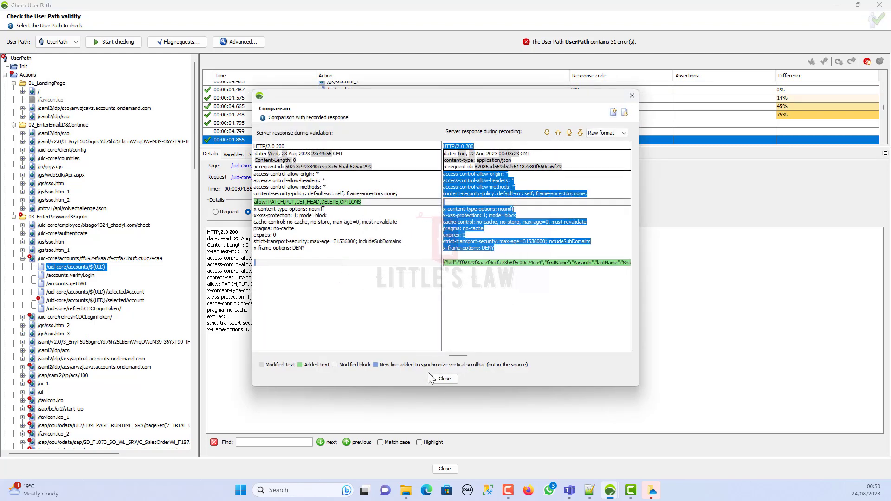
{"action": "left_click", "coordinate": [444, 378]}
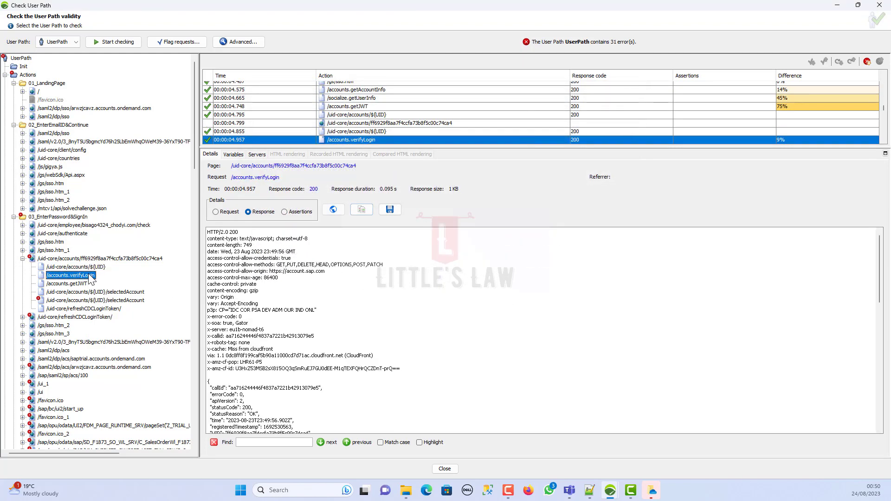
{"action": "scroll", "coordinate": [289, 362], "scroll_direction": "down", "scroll_amount": 15}
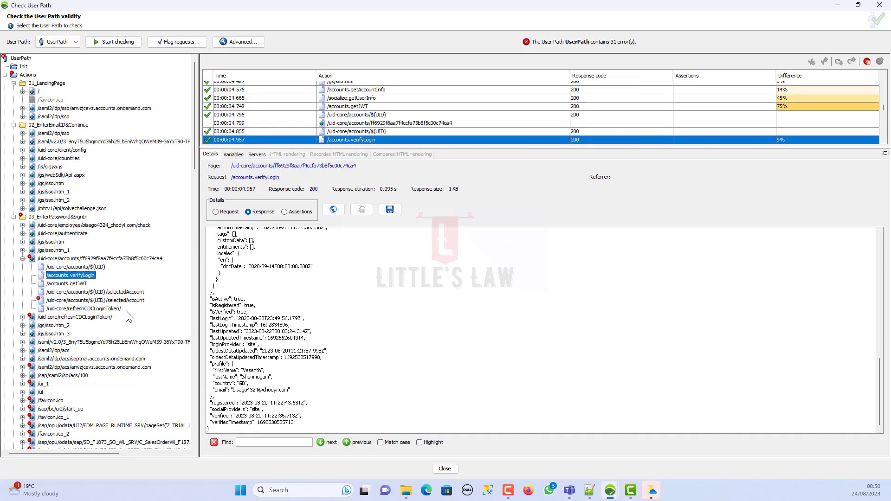
Locate the failing /uid-core/accounts/${UID}/selectedAccount request in the design and set its method to OPTIONS
{"action": "left_click", "coordinate": [94, 292]}
{"action": "left_click", "coordinate": [91, 301]}
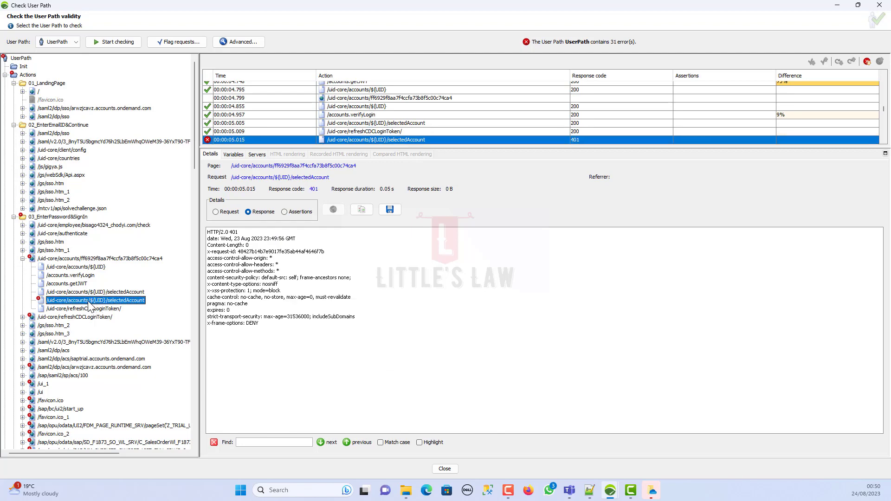
{"action": "right_click", "coordinate": [91, 300]}
{"action": "left_click", "coordinate": [100, 307]}
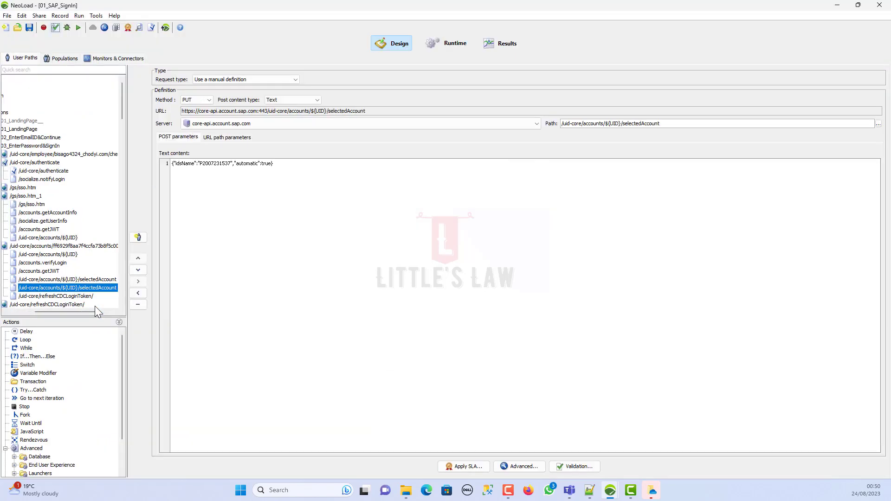
{"action": "left_click", "coordinate": [74, 281]}
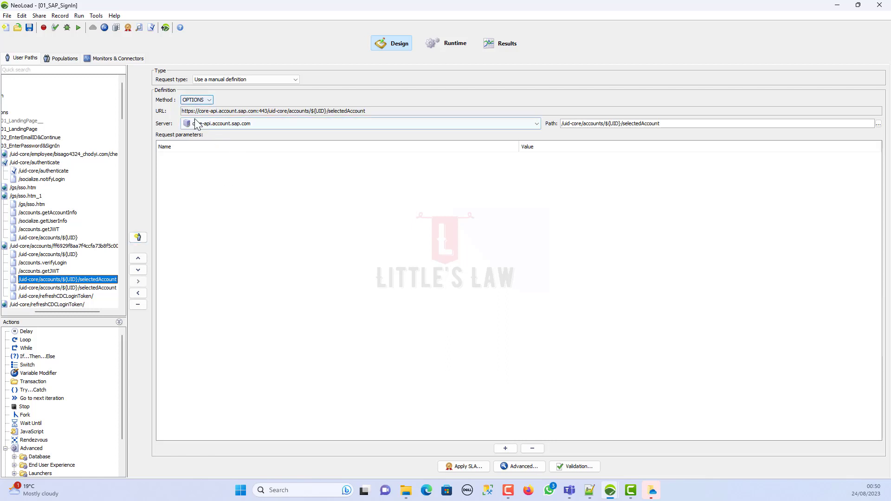
{"action": "left_click", "coordinate": [88, 288]}
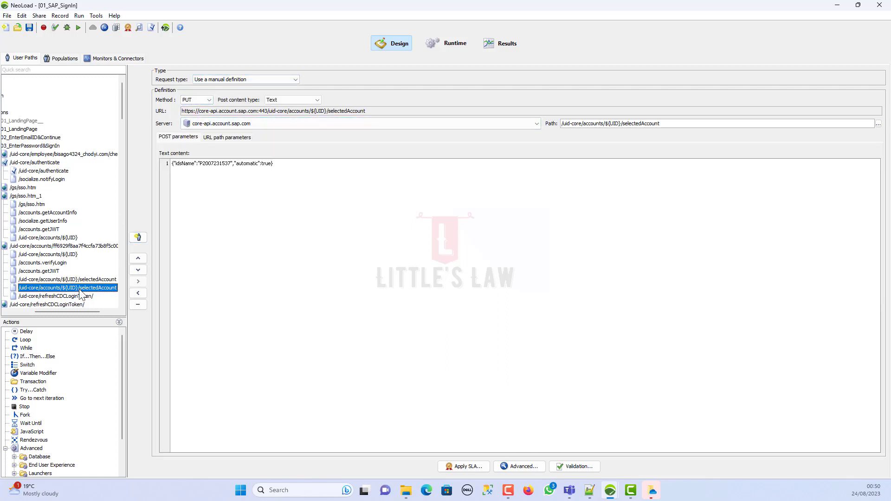
{"action": "left_click", "coordinate": [198, 99]}
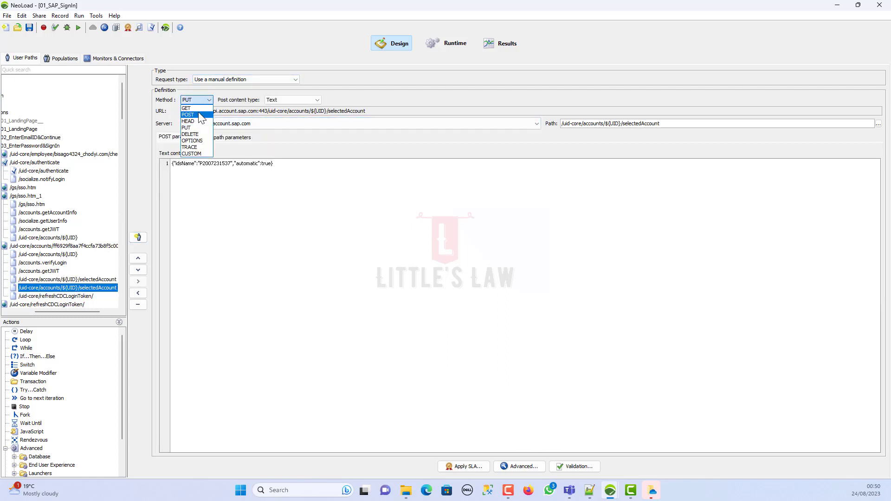
{"action": "left_click", "coordinate": [192, 140]}
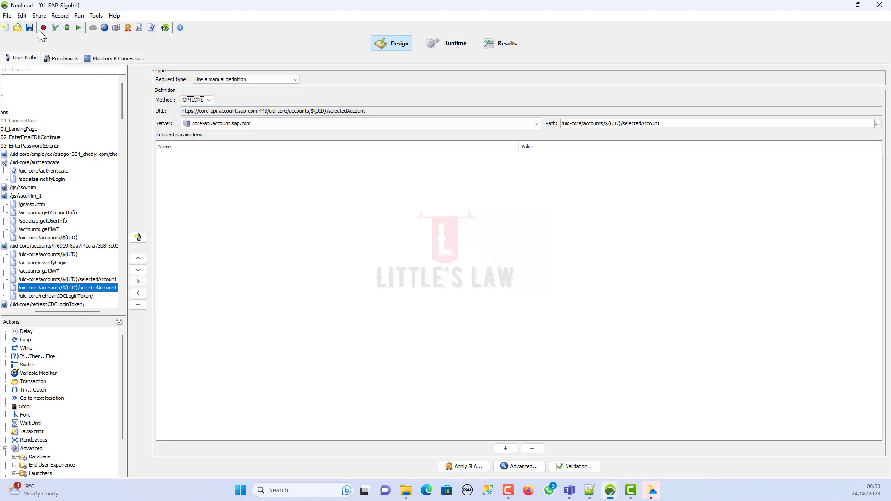
Run the user path validity check again and view the response of the failing /uid-core/refreshCDCLoginToken/ request
{"action": "left_click", "coordinate": [55, 27]}
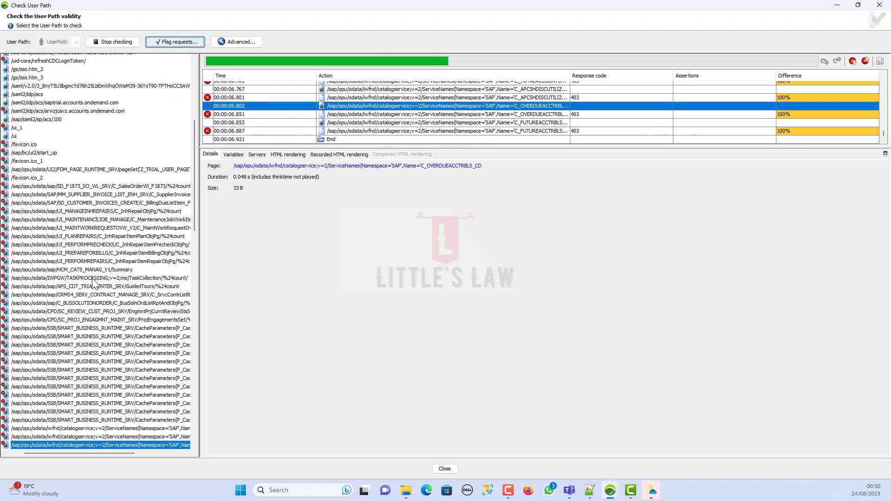
{"action": "left_click", "coordinate": [23, 266]}
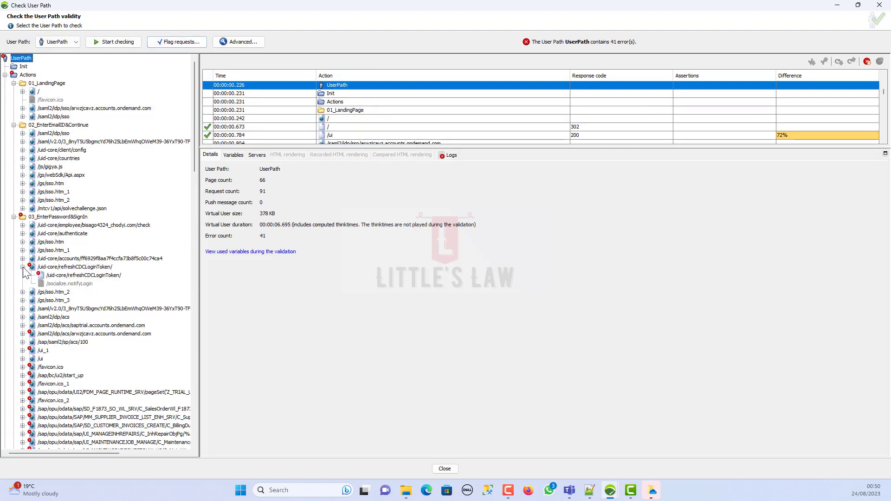
{"action": "left_click", "coordinate": [67, 277]}
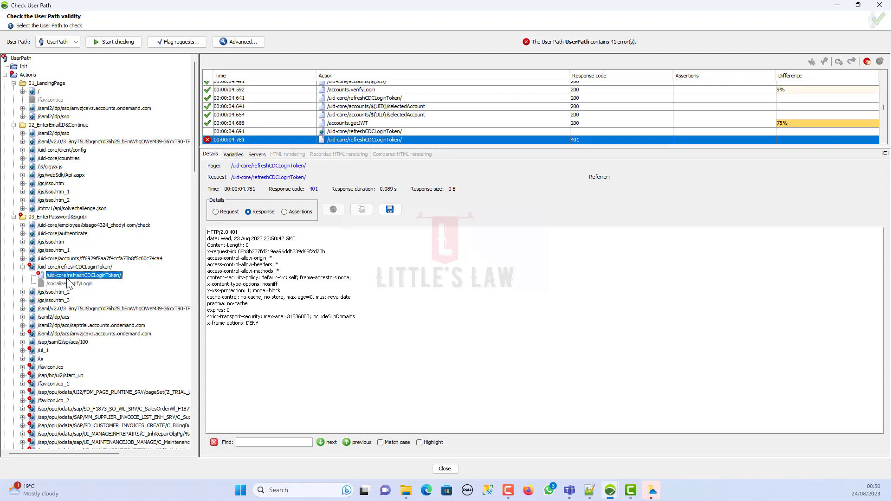
View the response of the first failing SMART_BUSINESS_RUNTIME_SRV CacheParameters request further down the sign-in transaction
{"action": "scroll", "coordinate": [116, 349], "scroll_direction": "down", "scroll_amount": 10}
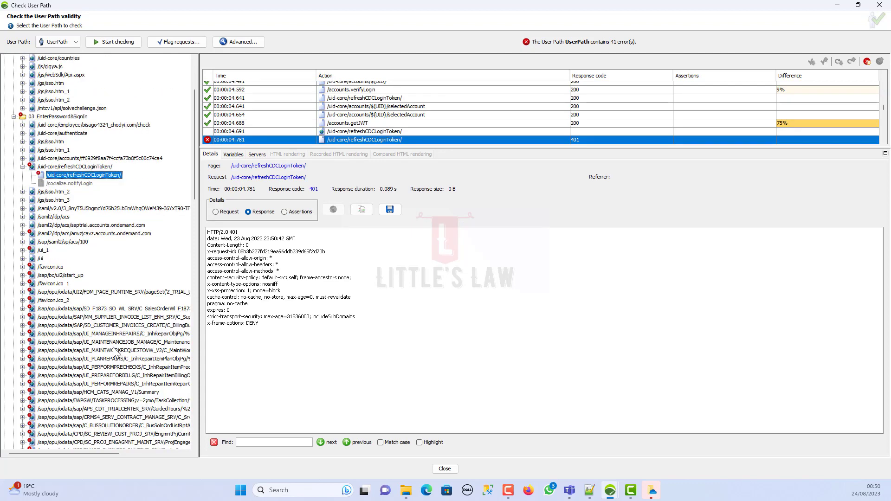
{"action": "left_click", "coordinate": [23, 301]}
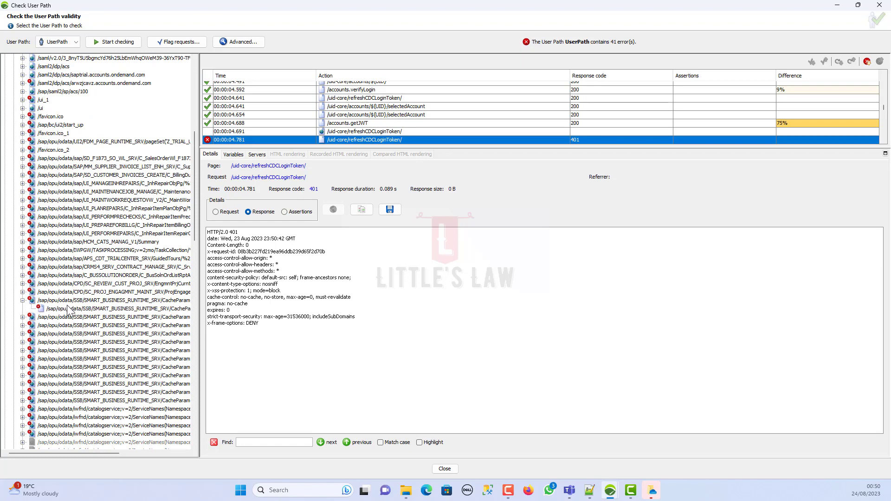
{"action": "left_click", "coordinate": [68, 309]}
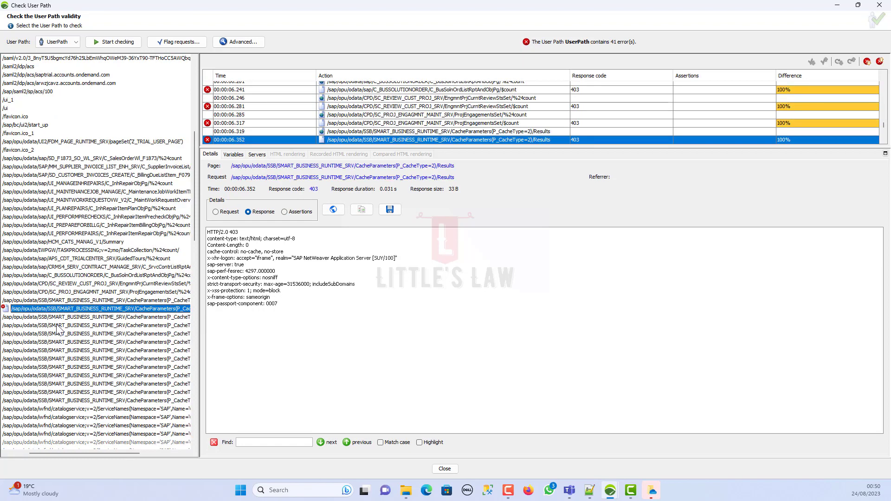
{"action": "left_click_drag", "start_coordinate": [87, 452], "coordinate": [34, 434]}
{"action": "scroll", "coordinate": [63, 293], "scroll_direction": "up", "scroll_amount": 10}
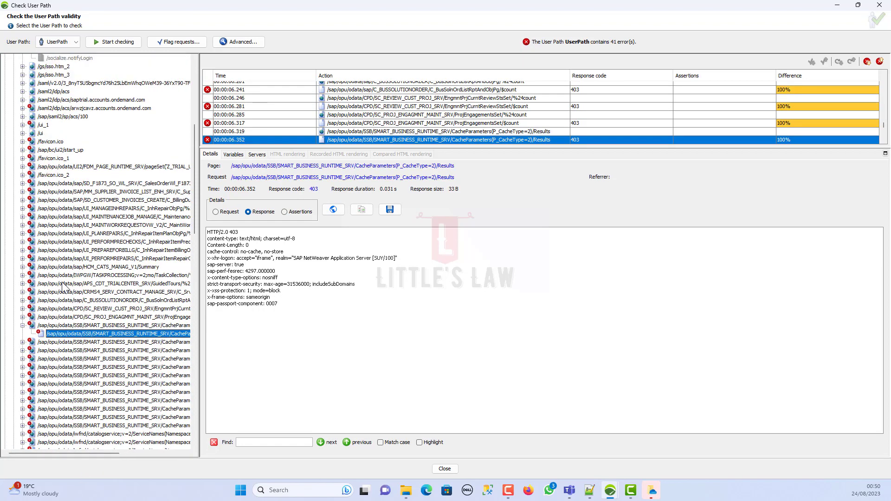
Check the response of the refreshCDCLoginToken request inside the accounts page and look at that request's definition in the design
{"action": "left_click", "coordinate": [69, 277]}
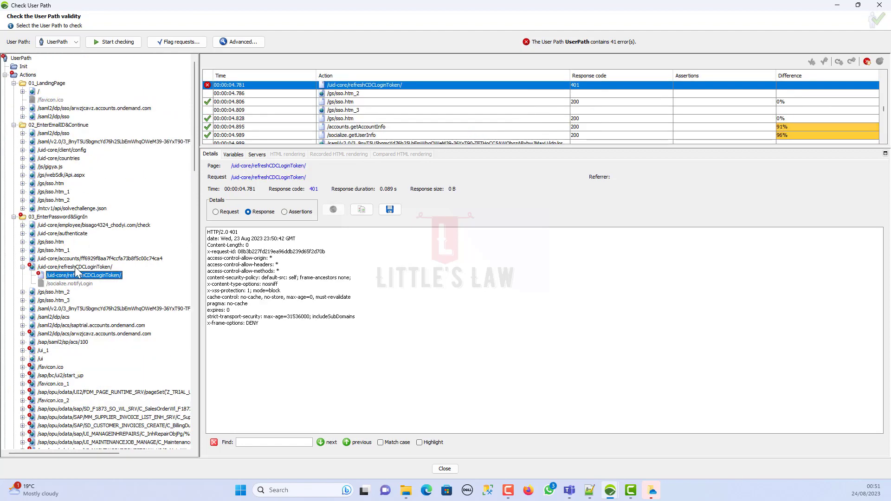
{"action": "left_click", "coordinate": [22, 258]}
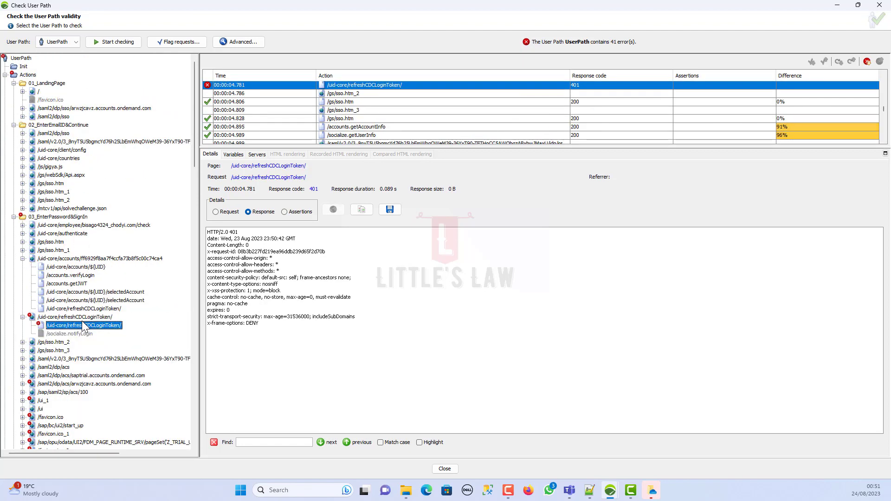
{"action": "left_click", "coordinate": [78, 310]}
{"action": "right_click", "coordinate": [79, 310]}
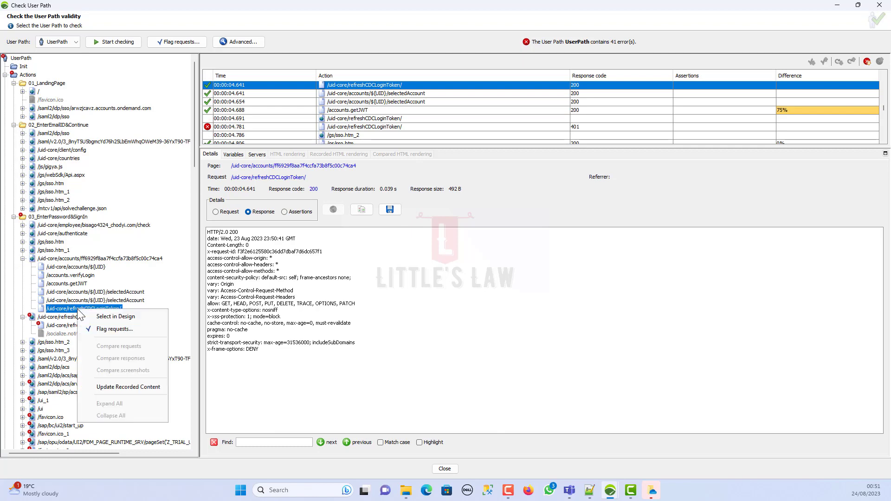
{"action": "left_click", "coordinate": [115, 316]}
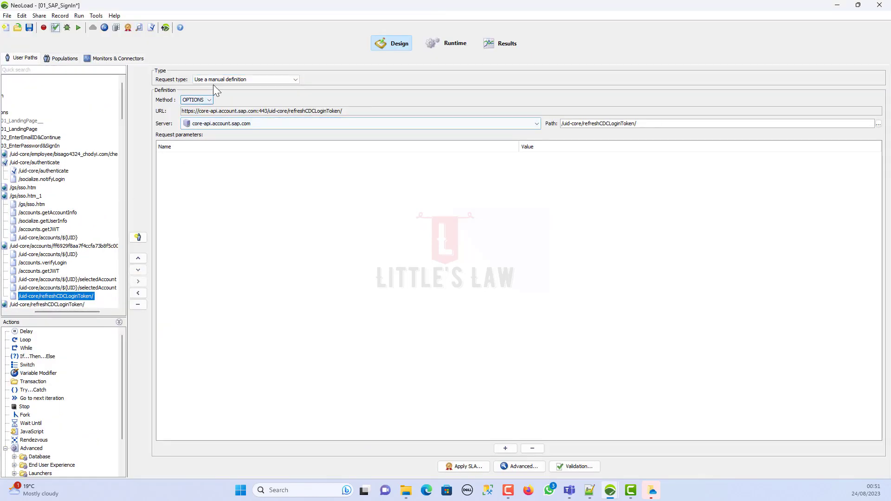
Set the method of the /uid-core/refreshCDCLoginToken/ request inside the refreshCDCLoginToken page to OPTIONS
{"action": "scroll", "coordinate": [70, 261], "scroll_direction": "down", "scroll_amount": 1}
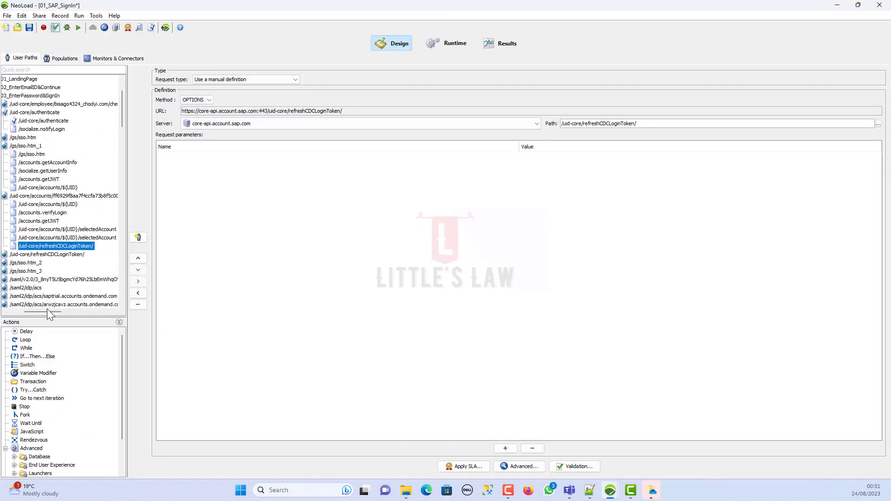
{"action": "left_click_drag", "start_coordinate": [47, 311], "coordinate": [33, 312]}
{"action": "left_click", "coordinate": [41, 255]}
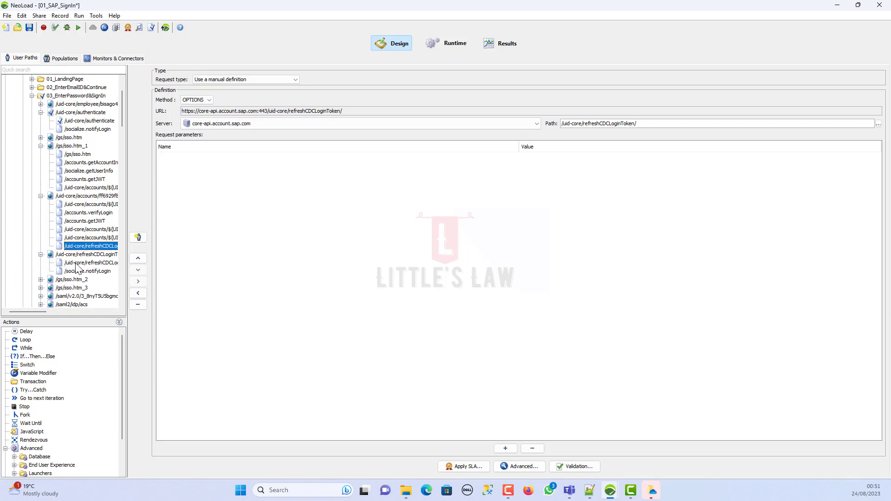
{"action": "left_click", "coordinate": [76, 263]}
{"action": "left_click", "coordinate": [201, 100]}
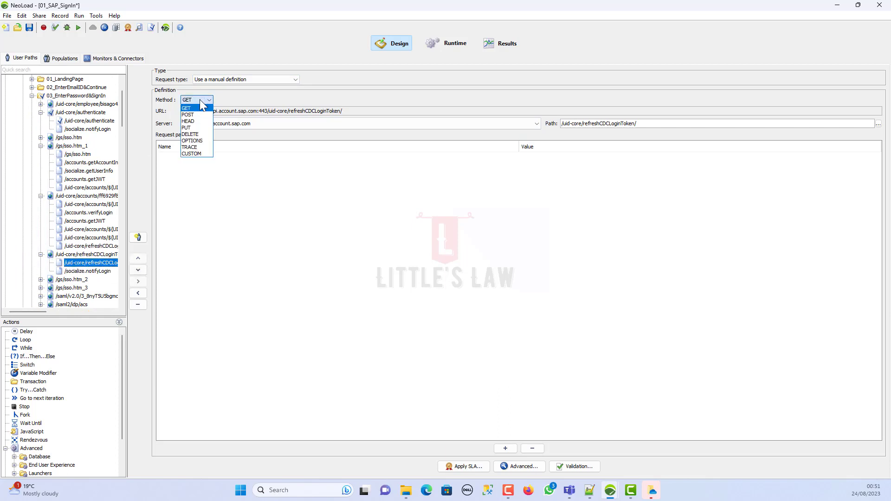
{"action": "left_click", "coordinate": [192, 140]}
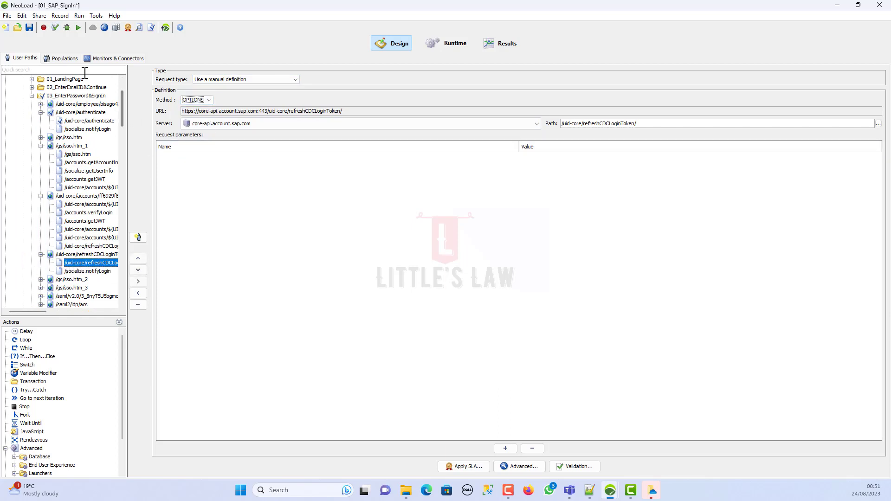
Run the user path validity check again and view the response of the failing /saml2/idp/acs/arwzjcavz.accounts.ondemand.com request
{"action": "left_click", "coordinate": [55, 27]}
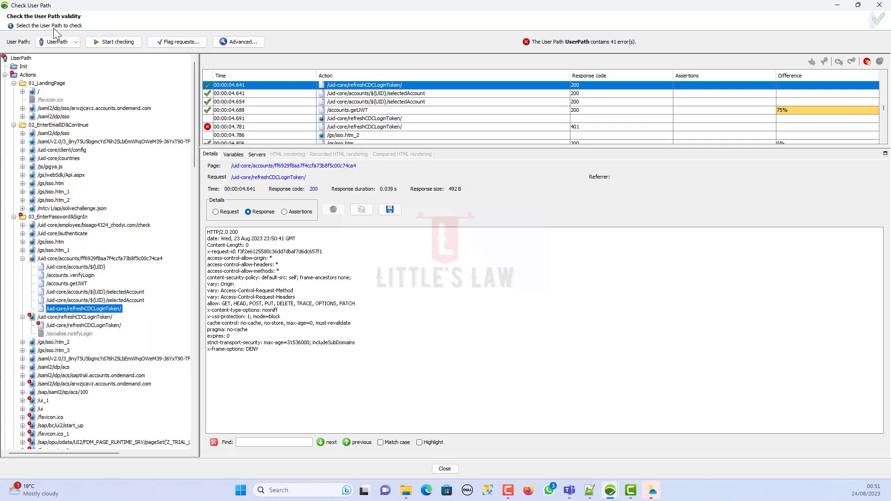
{"action": "left_click", "coordinate": [103, 41]}
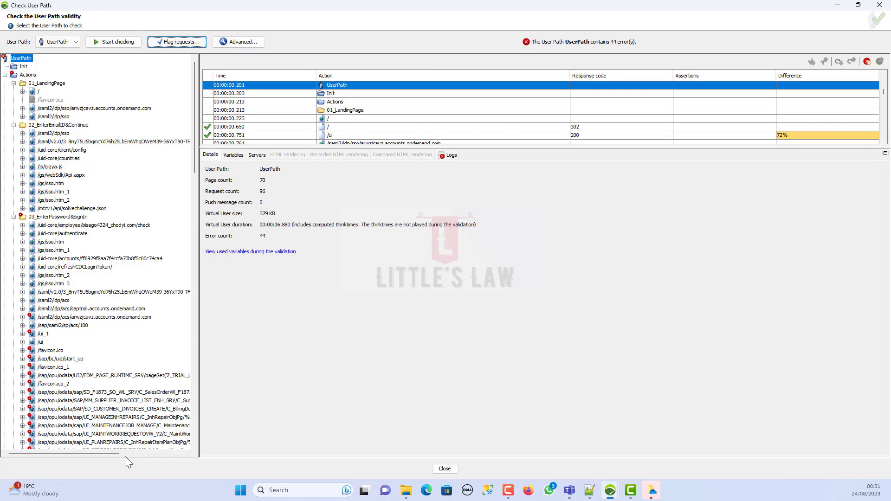
{"action": "left_click", "coordinate": [22, 316]}
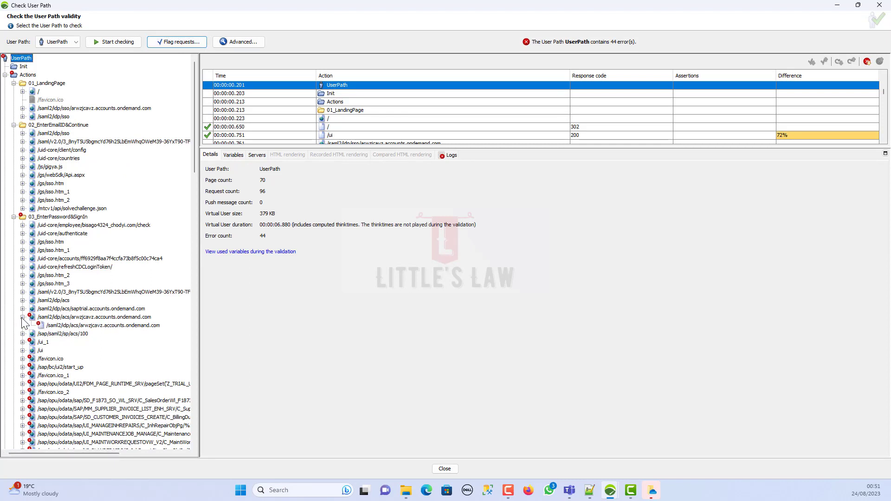
{"action": "left_click", "coordinate": [67, 325]}
{"action": "left_click", "coordinate": [22, 308]}
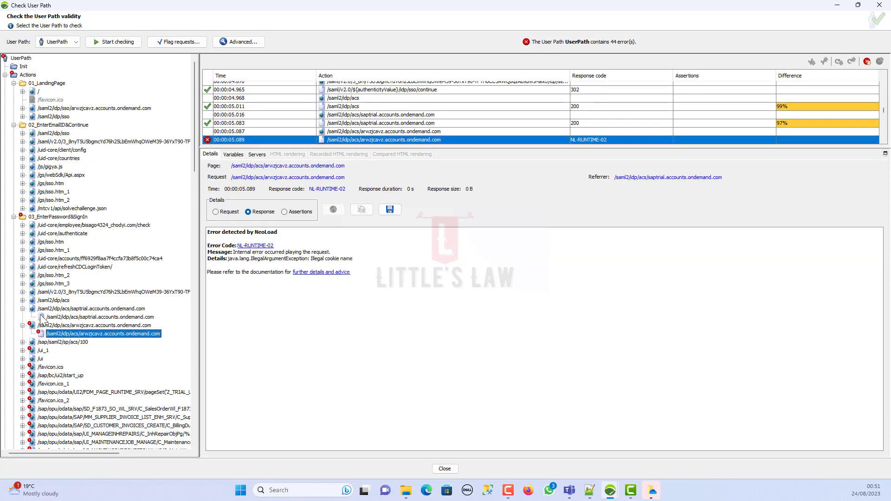
Locate the failing arwzjcavz.accounts.ondemand.com request in the design and enlarge the user path tree area to show full request names
{"action": "right_click", "coordinate": [81, 333]}
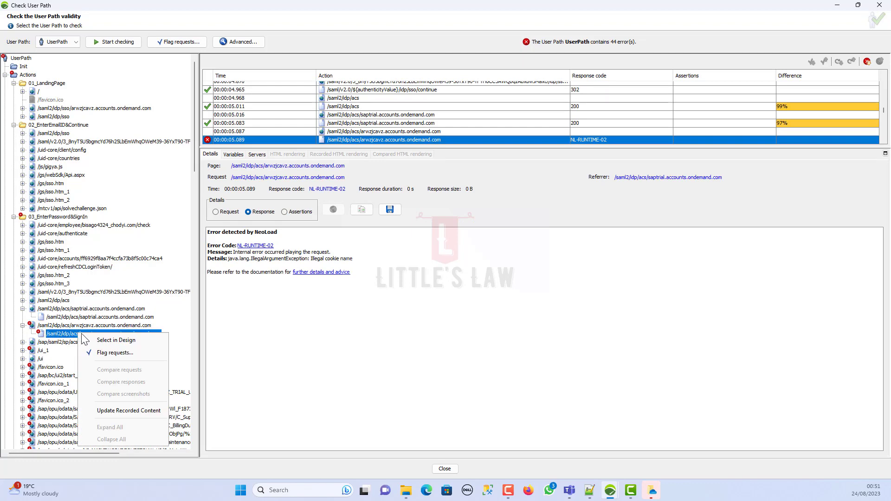
{"action": "left_click", "coordinate": [130, 343]}
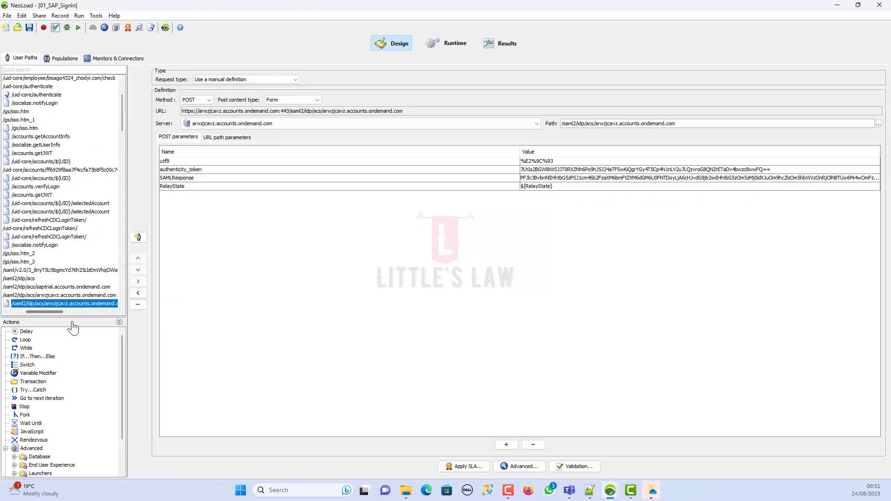
{"action": "scroll", "coordinate": [54, 309], "scroll_direction": "left", "scroll_amount": 3}
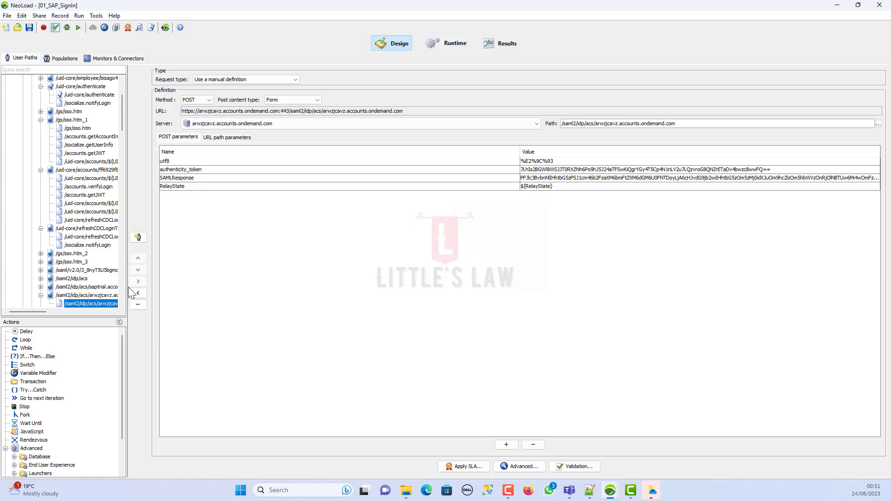
{"action": "left_click_drag", "start_coordinate": [127, 286], "coordinate": [217, 292]}
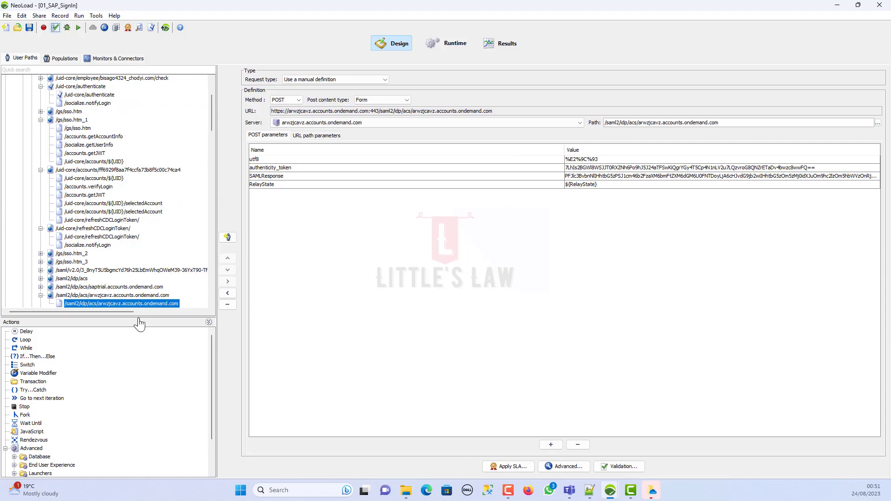
{"action": "left_click_drag", "start_coordinate": [139, 316], "coordinate": [135, 377]}
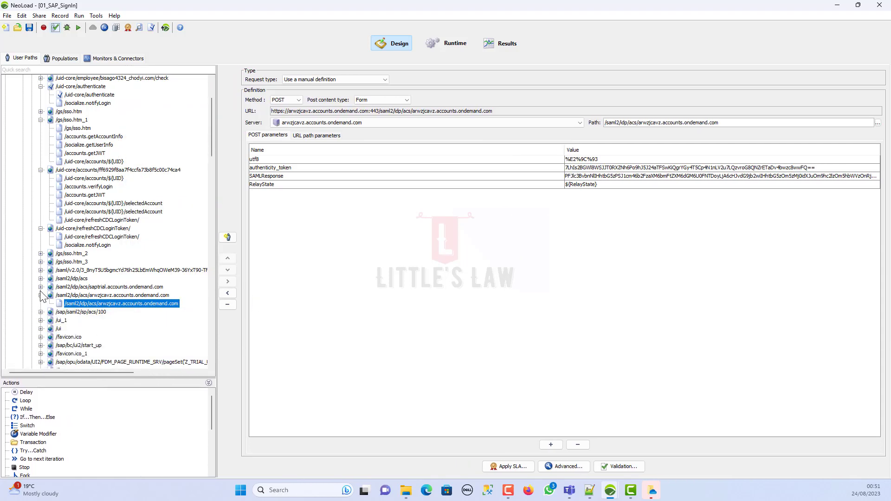
Compare the POST parameters of the saptrial.accounts.ondemand.com and arwzjcavz.accounts.ondemand.com acs requests
{"action": "left_click", "coordinate": [41, 287]}
{"action": "left_click", "coordinate": [81, 296]}
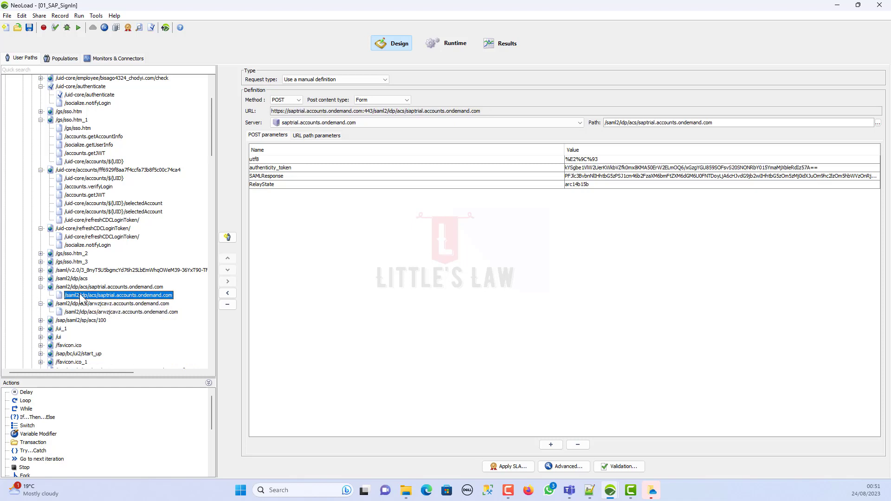
{"action": "left_click", "coordinate": [107, 313]}
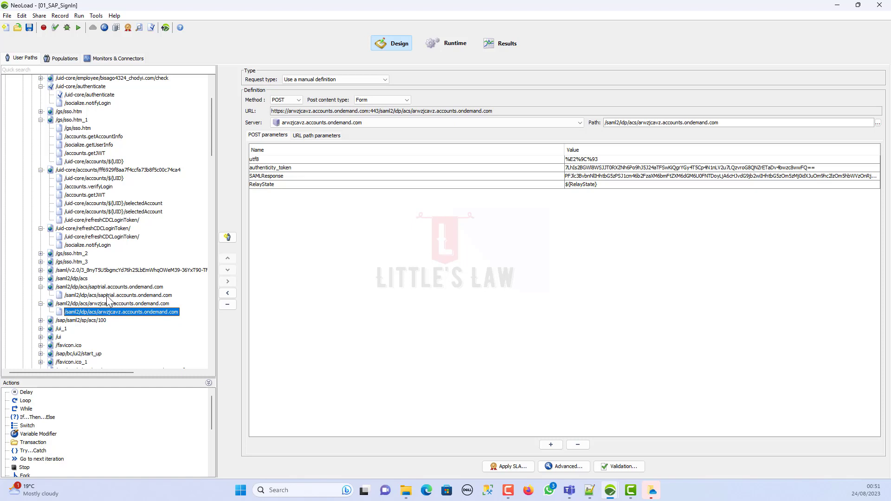
{"action": "left_click", "coordinate": [107, 295]}
{"action": "left_click", "coordinate": [108, 313]}
{"action": "left_click", "coordinate": [111, 298]}
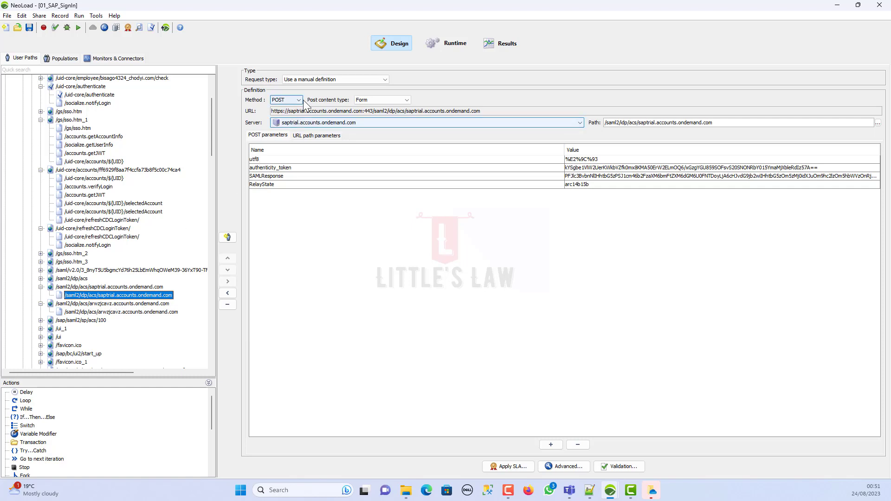
{"action": "left_click", "coordinate": [118, 313]}
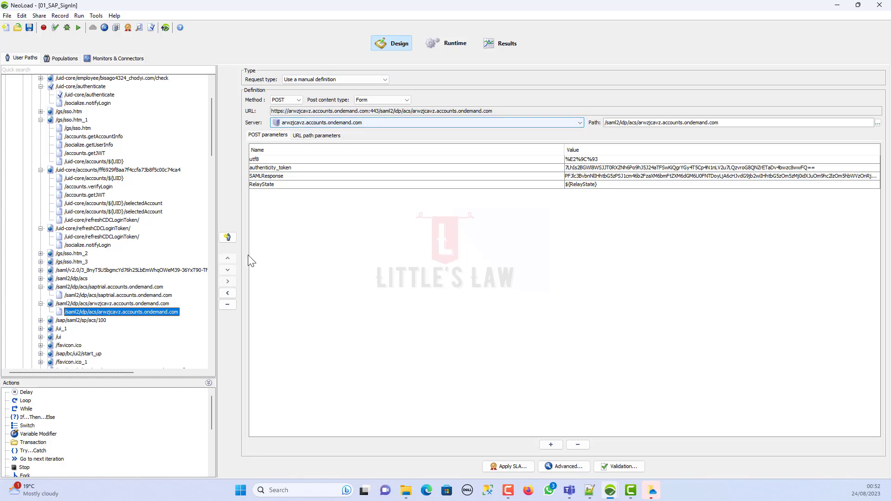
{"action": "left_click", "coordinate": [132, 296]}
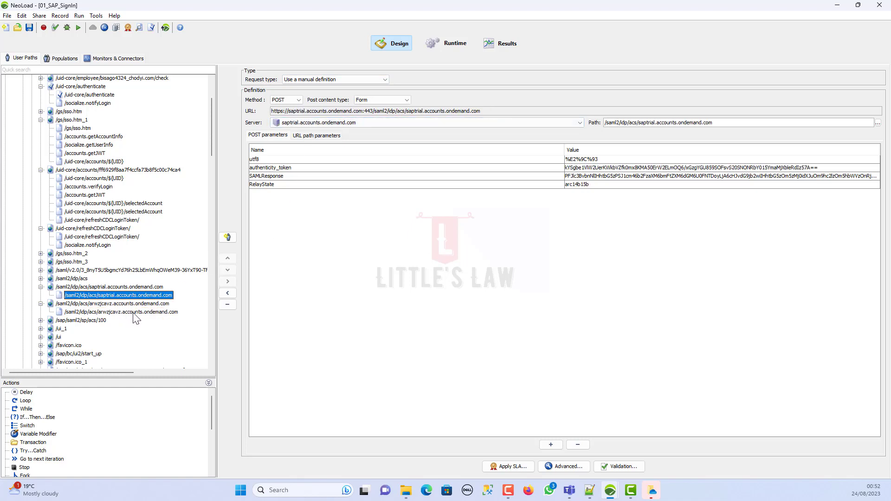
{"action": "left_click", "coordinate": [134, 312]}
Copy the authenticity_token parameter value of the arwzjcavz request and flag the requests whose recorded response contains that token
{"action": "double_click", "coordinate": [620, 167]}
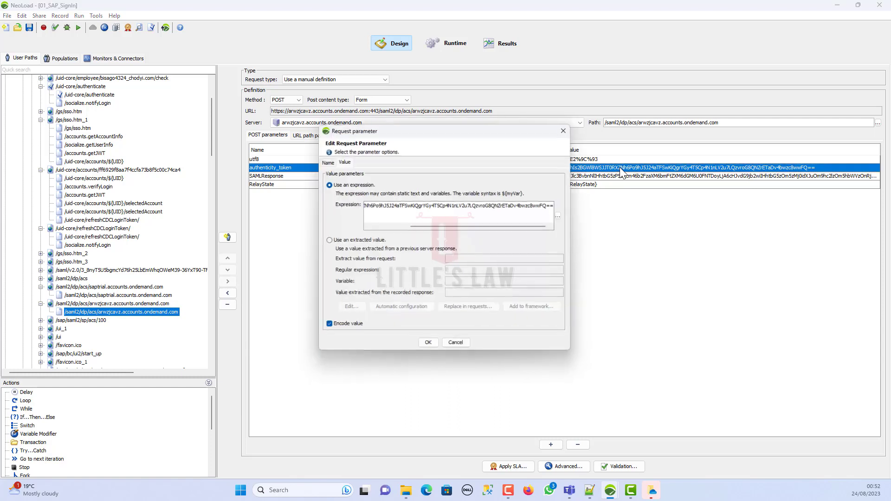
{"action": "triple_click", "coordinate": [489, 219]}
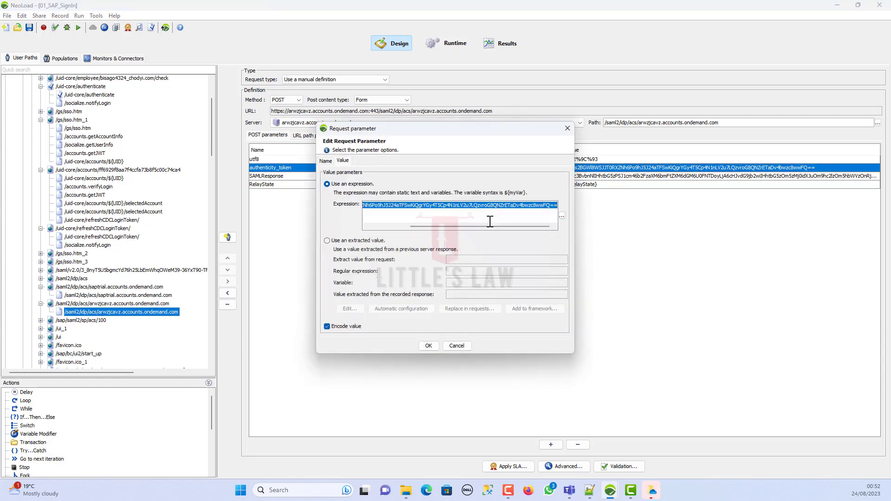
{"action": "left_click", "coordinate": [428, 346]}
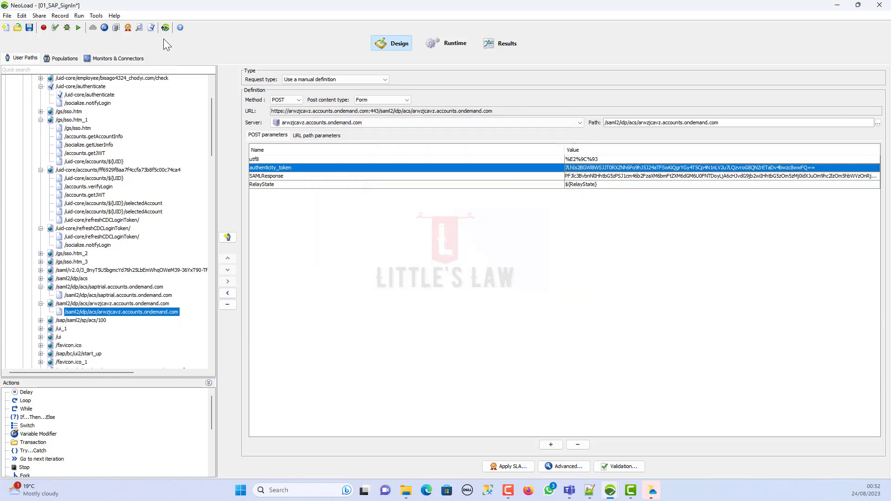
{"action": "left_click", "coordinate": [149, 29]}
{"action": "triple_click", "coordinate": [413, 208]}
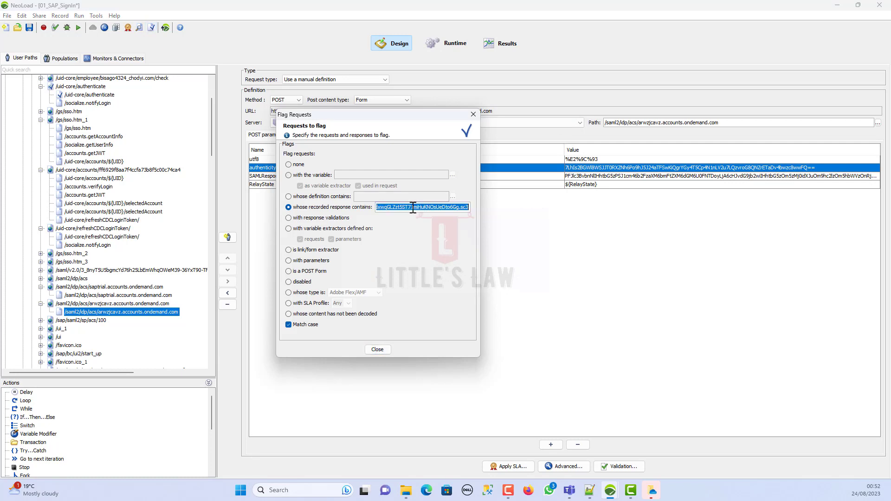
{"action": "key", "text": "ctrl+v"}
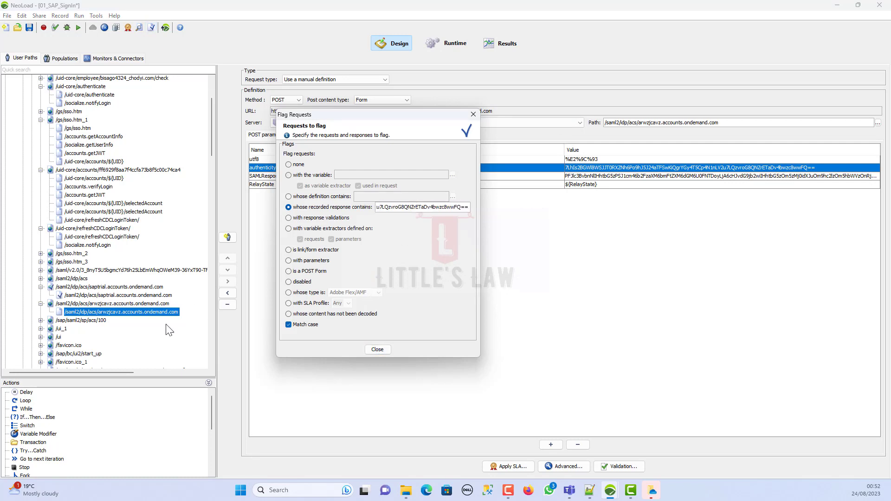
{"action": "left_click", "coordinate": [377, 351]}
Add a variable extractor to the flagged saptrial.accounts.ondemand.com request, extracting the value from both header and body
{"action": "left_click", "coordinate": [94, 295]}
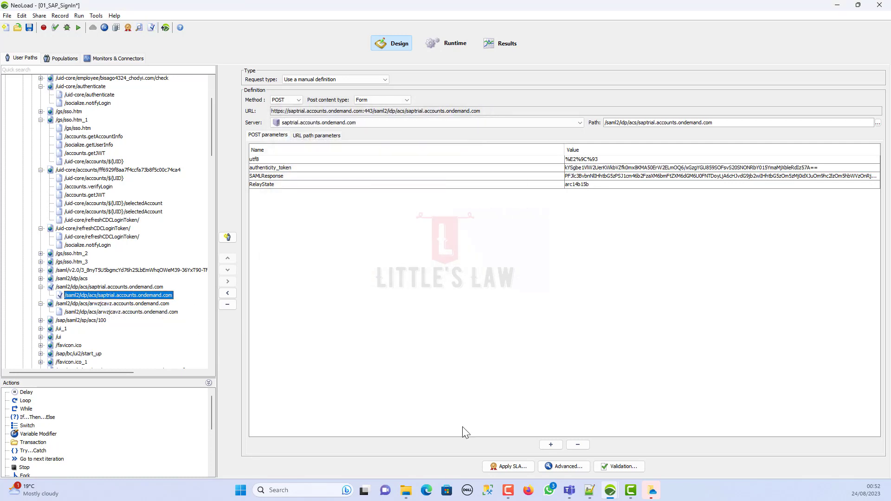
{"action": "left_click", "coordinate": [575, 466]}
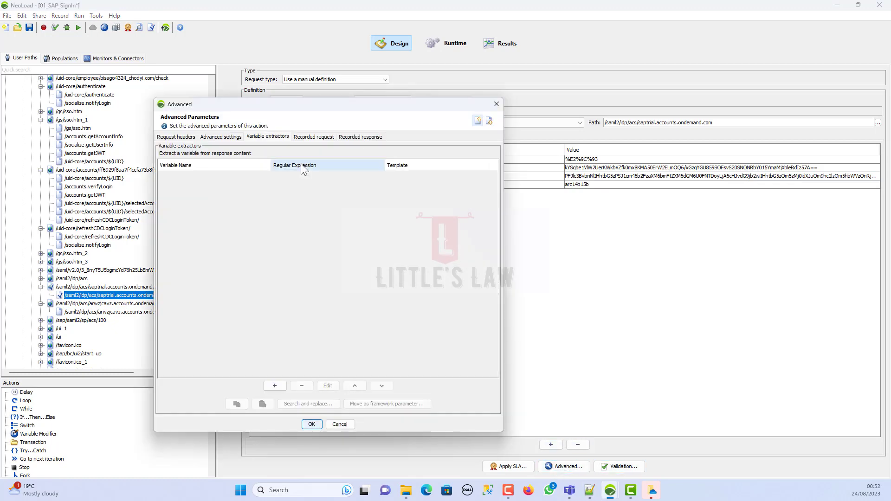
{"action": "left_click", "coordinate": [283, 386]}
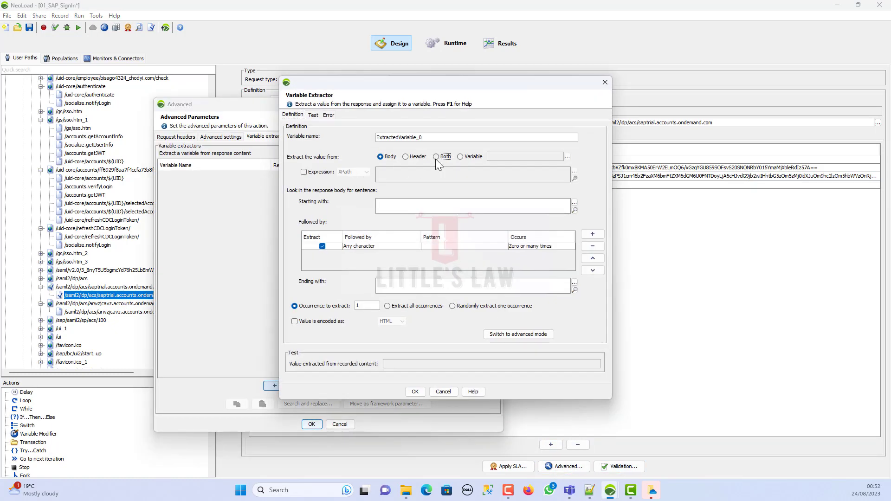
{"action": "left_click", "coordinate": [436, 157]}
Find the copied authenticity token in the recorded response and pick name="authenticity_token" value=" as the extractor's starting text
{"action": "left_click", "coordinate": [575, 210]}
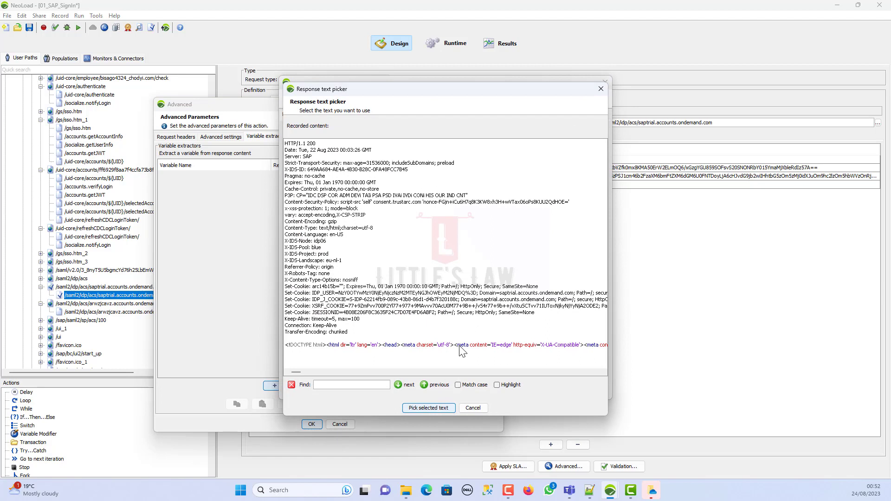
{"action": "left_click", "coordinate": [361, 388]}
{"action": "key", "text": "ctrl+v"}
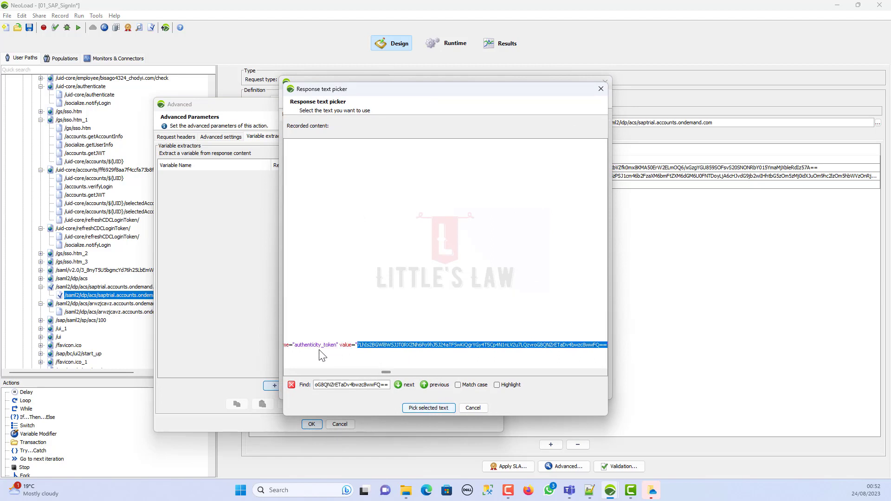
{"action": "scroll", "coordinate": [383, 371], "scroll_direction": "left", "scroll_amount": 6}
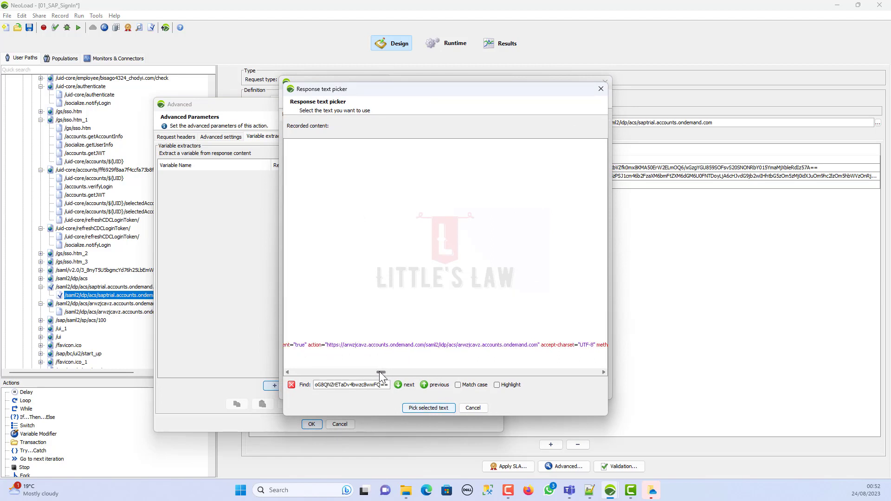
{"action": "scroll", "coordinate": [382, 371], "scroll_direction": "right", "scroll_amount": 2}
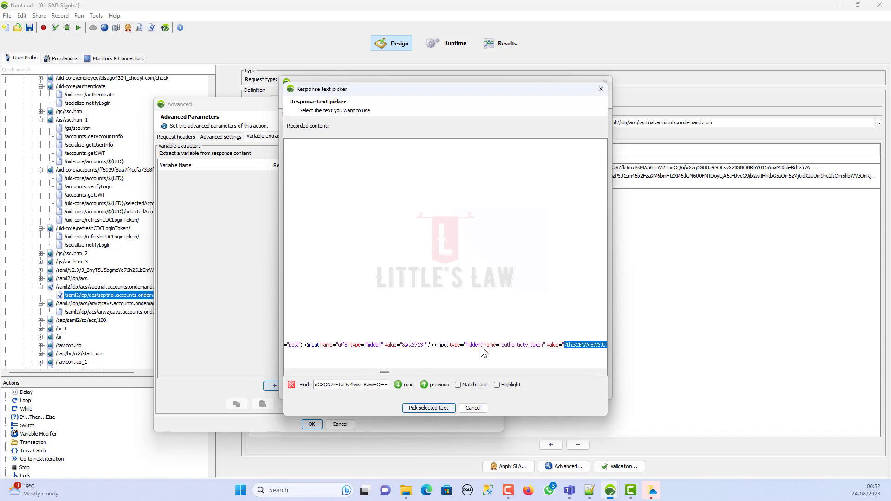
{"action": "left_click_drag", "start_coordinate": [483, 346], "coordinate": [562, 348]}
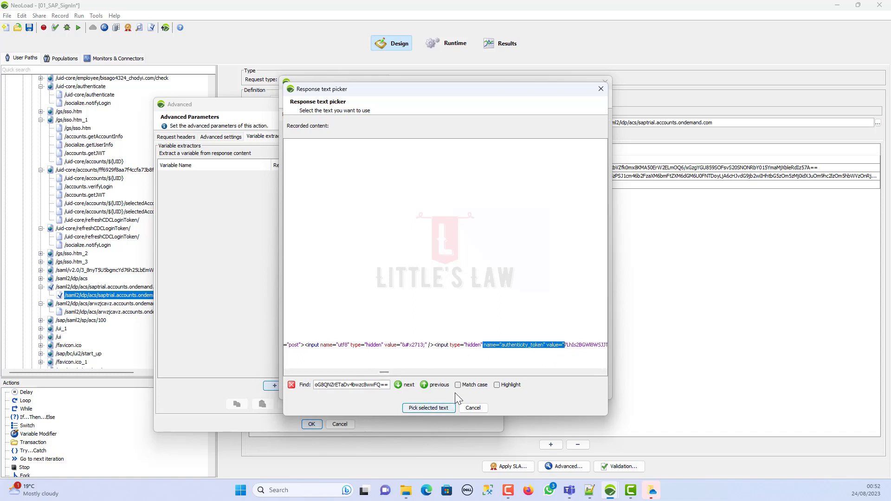
{"action": "left_click", "coordinate": [428, 408]}
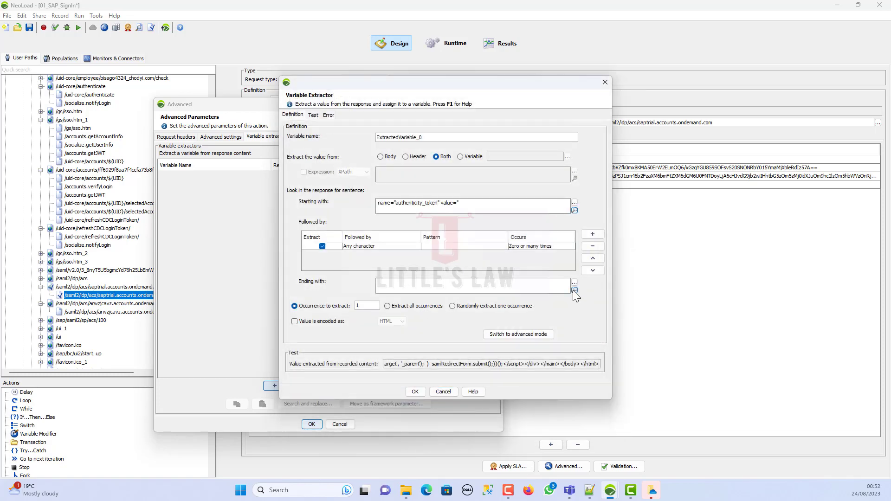
Pick the " /> that follows the token in the recorded response as the extractor's ending text
{"action": "left_click", "coordinate": [574, 290]}
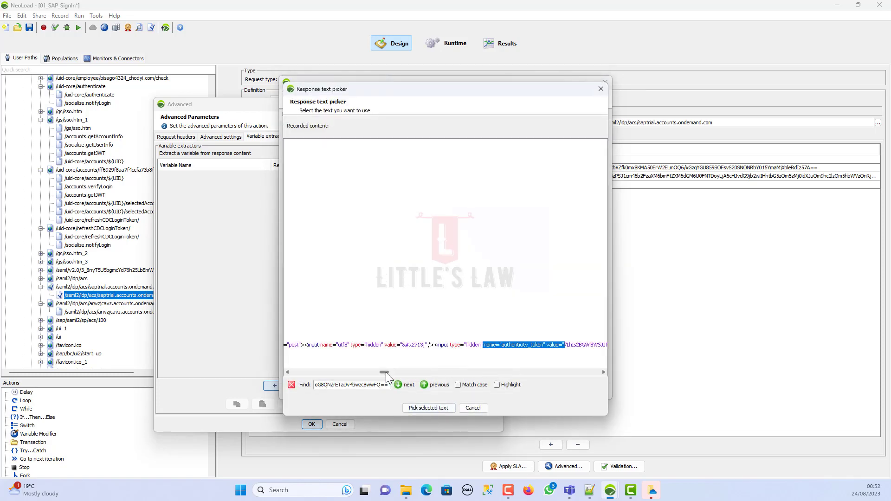
{"action": "left_click_drag", "start_coordinate": [386, 377], "coordinate": [388, 375]}
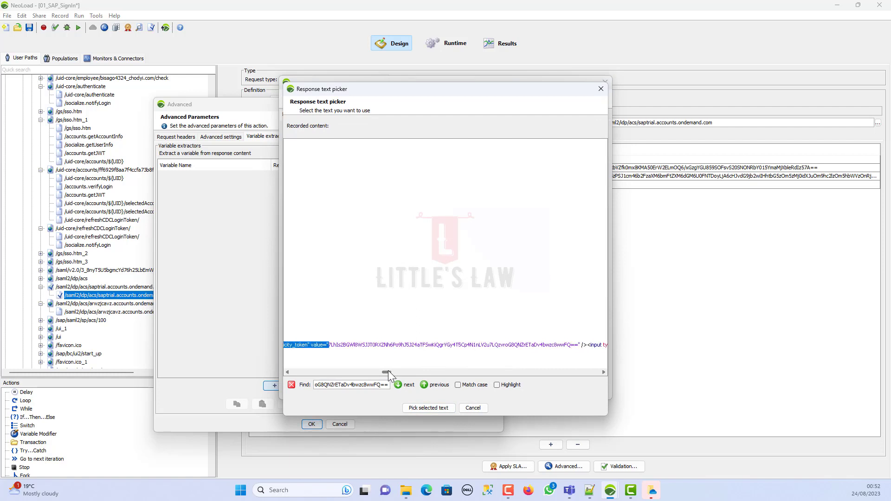
{"action": "left_click", "coordinate": [581, 349]}
{"action": "left_click", "coordinate": [429, 407]}
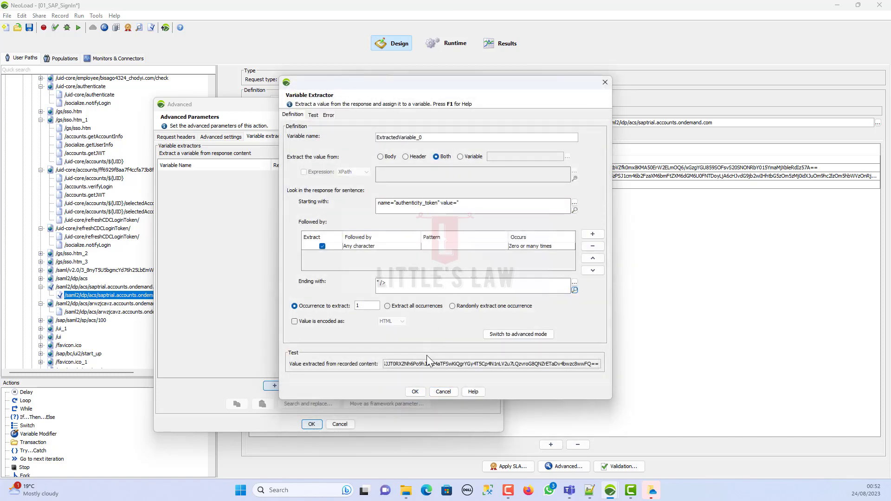
Name the new variable extractor auth_token_login and save it on the saptrial.accounts.ondemand.com request
{"action": "left_click_drag", "start_coordinate": [444, 138], "coordinate": [302, 125]}
{"action": "type", "text": "auth_token_login"}
{"action": "left_click", "coordinate": [415, 393]}
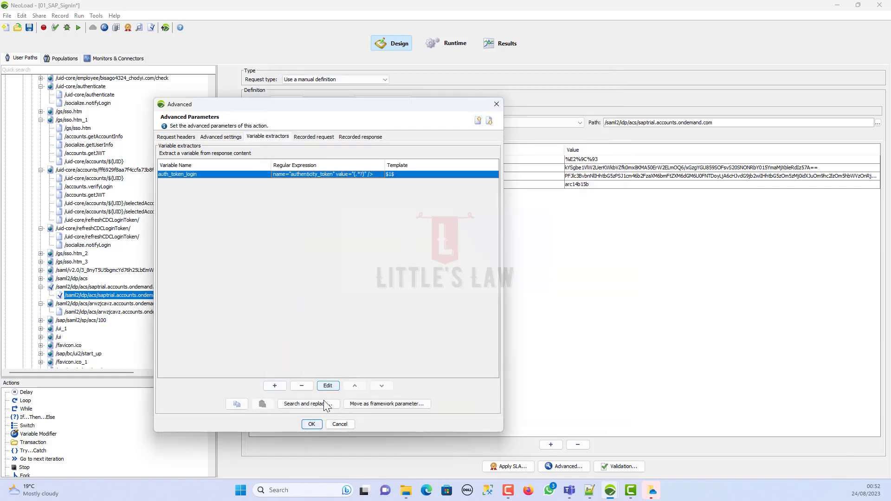
Replace the recorded token in the requests with the auth_token_login variable, save the advanced parameters and review the arwzjcavz request's parameters
{"action": "left_click", "coordinate": [324, 403]}
{"action": "left_click", "coordinate": [392, 265]}
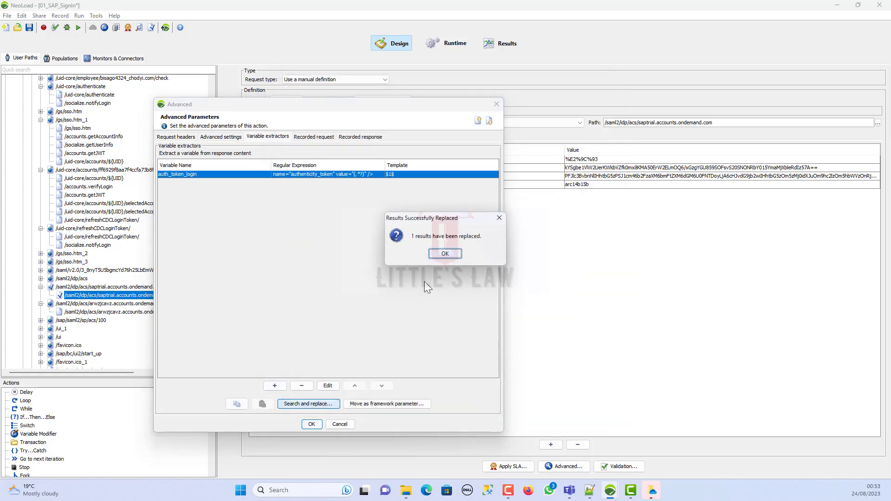
{"action": "left_click", "coordinate": [449, 254]}
{"action": "left_click", "coordinate": [311, 424]}
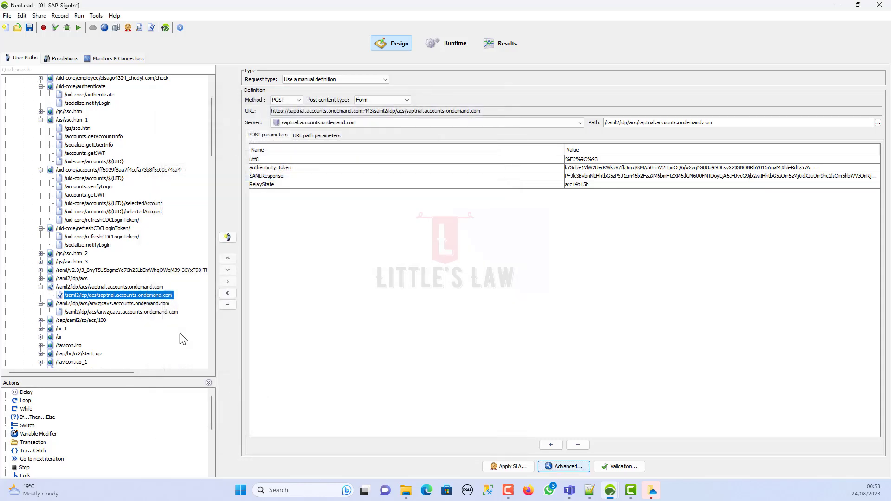
{"action": "left_click", "coordinate": [138, 312]}
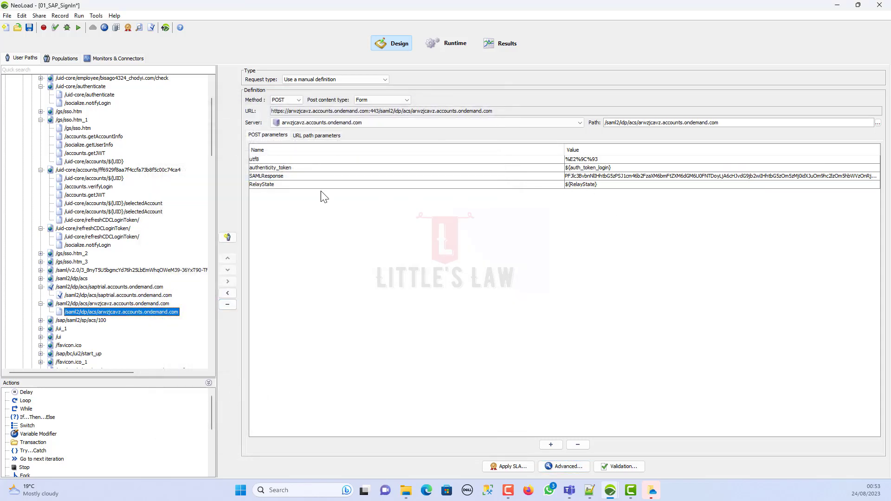
Check the validity of UserPath again and stop the running check
{"action": "left_click", "coordinate": [54, 28]}
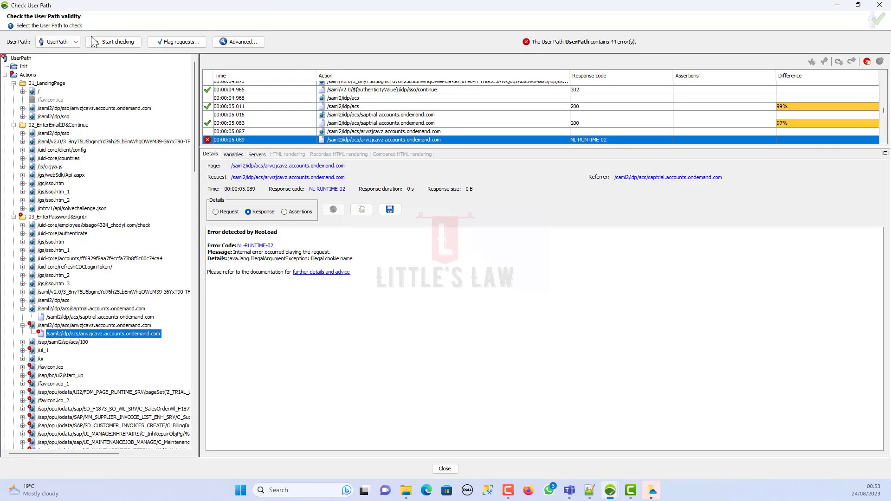
{"action": "left_click", "coordinate": [105, 41]}
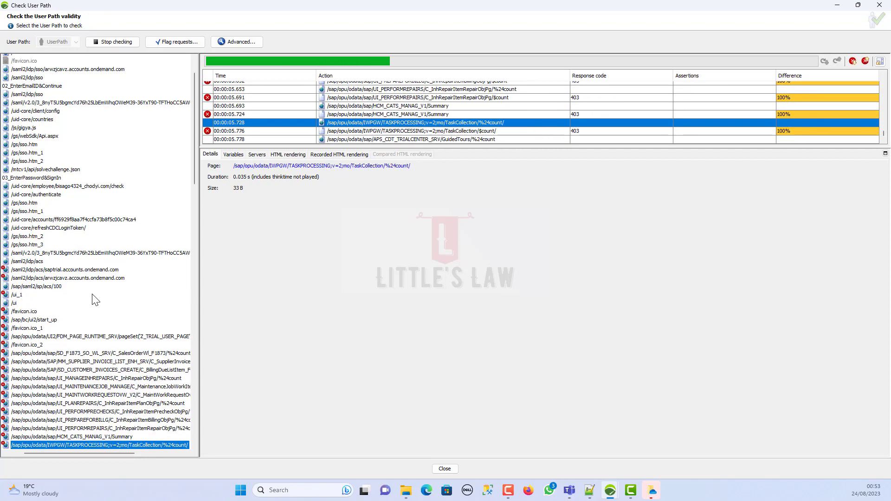
{"action": "left_click", "coordinate": [111, 44]}
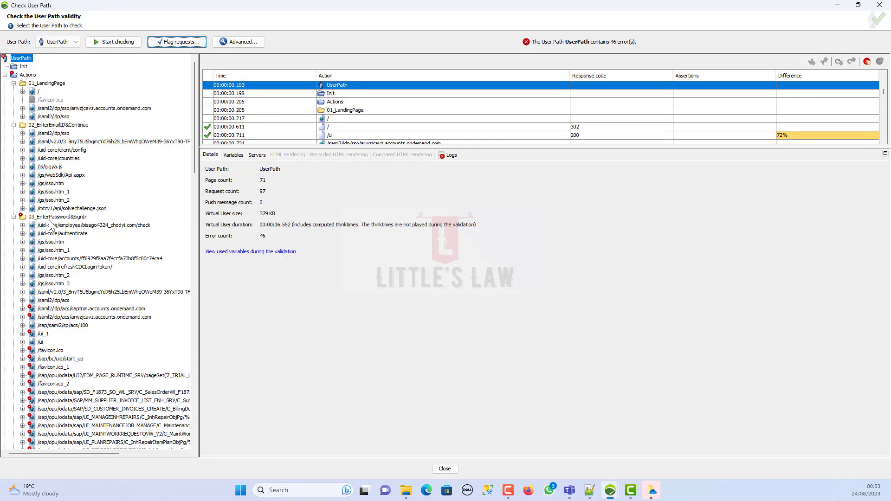
Examine the responses of the /saml2/idp/acs and saptrial.accounts.ondemand.com requests, plus the variables extracted by the saptrial request during validation
{"action": "left_click", "coordinate": [22, 308]}
{"action": "left_click", "coordinate": [74, 319]}
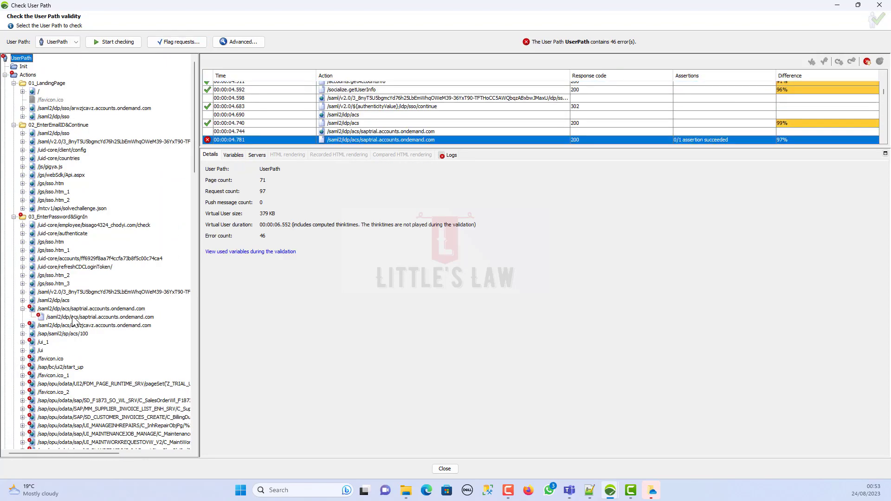
{"action": "left_click", "coordinate": [23, 300]}
{"action": "left_click", "coordinate": [66, 309]}
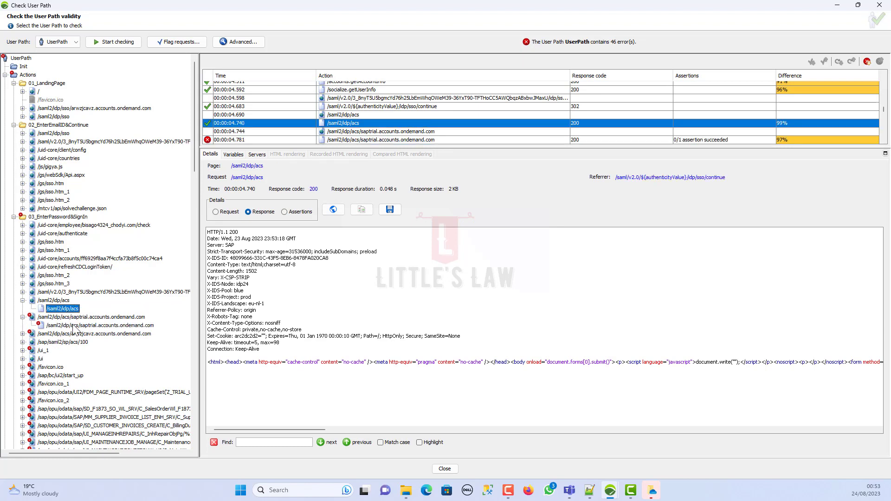
{"action": "left_click", "coordinate": [74, 326]}
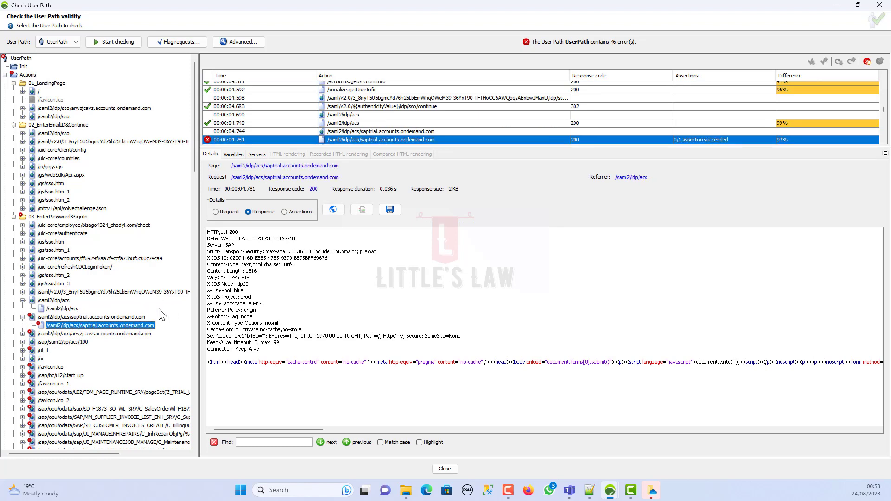
{"action": "left_click", "coordinate": [361, 209]}
{"action": "left_click", "coordinate": [632, 96]}
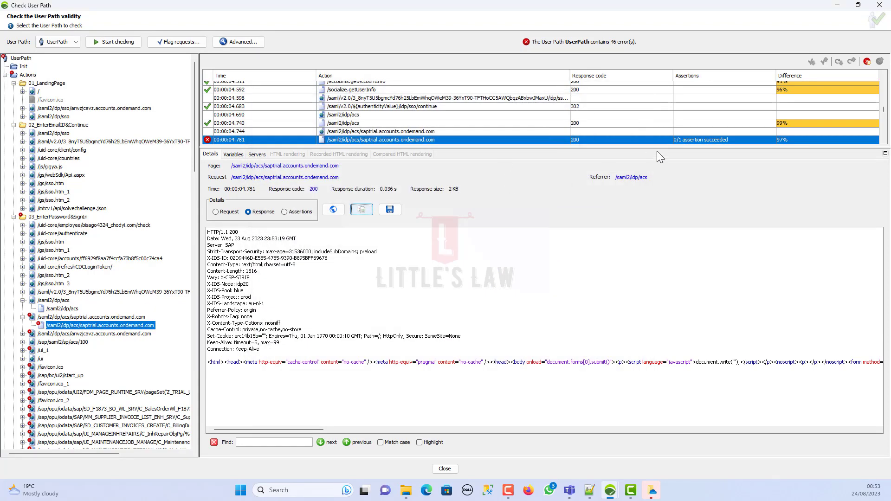
{"action": "left_click", "coordinate": [237, 155]}
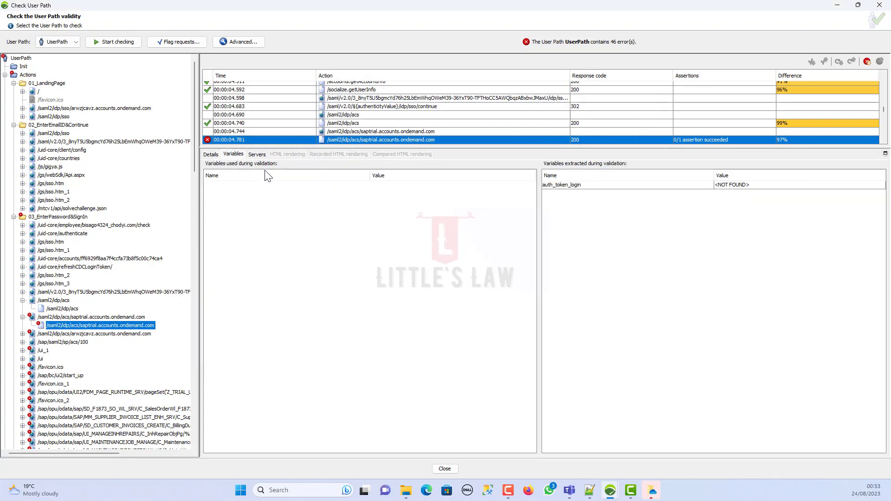
{"action": "left_click", "coordinate": [576, 188]}
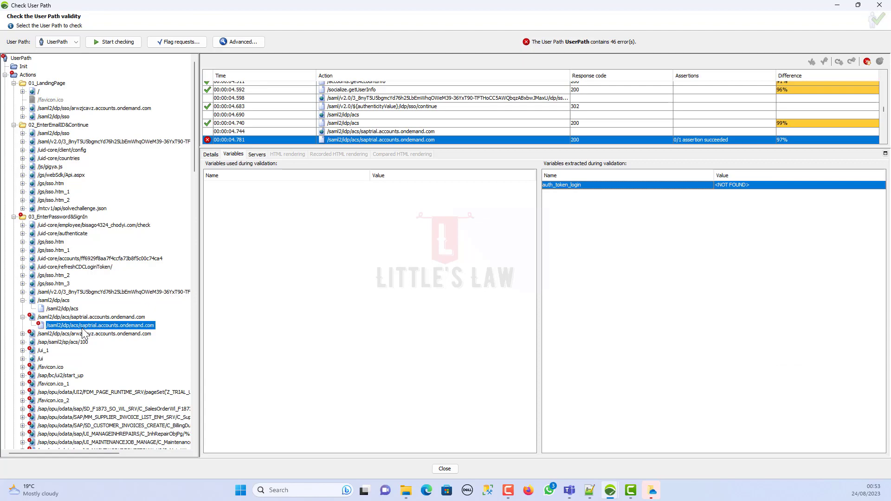
{"action": "left_click", "coordinate": [211, 155]}
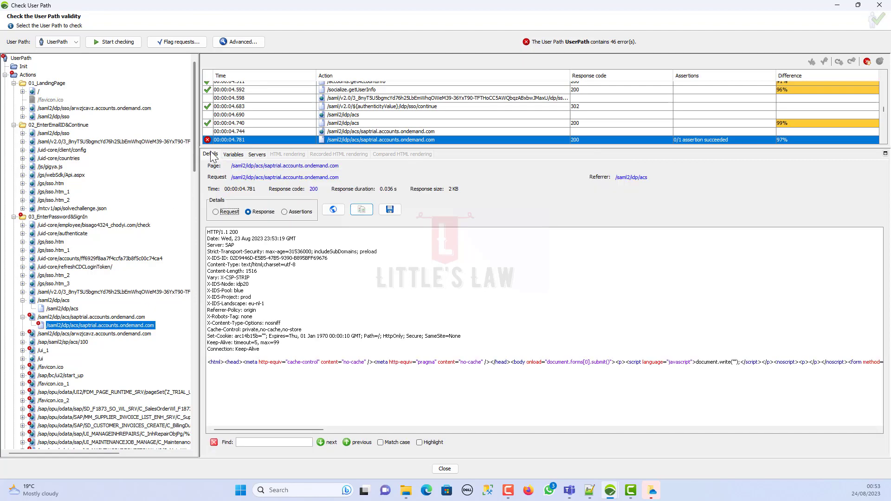
Go to the saptrial.accounts.ondemand.com request in the design and copy its authenticity_token parameter value
{"action": "right_click", "coordinate": [89, 326]}
{"action": "left_click", "coordinate": [99, 332]}
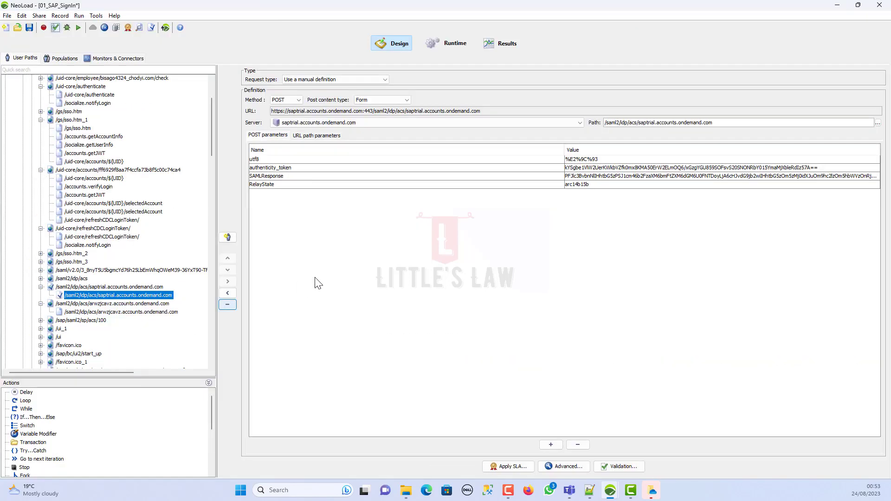
{"action": "double_click", "coordinate": [592, 168]}
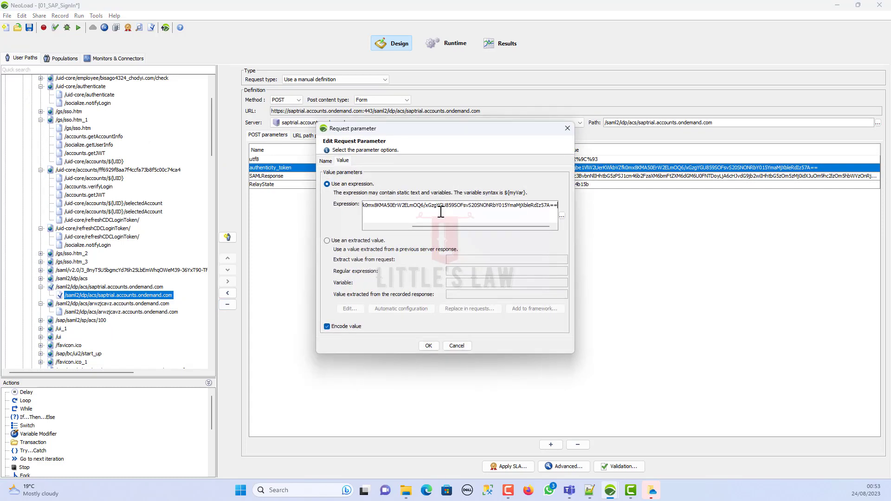
{"action": "key", "text": "ctrl+a"}
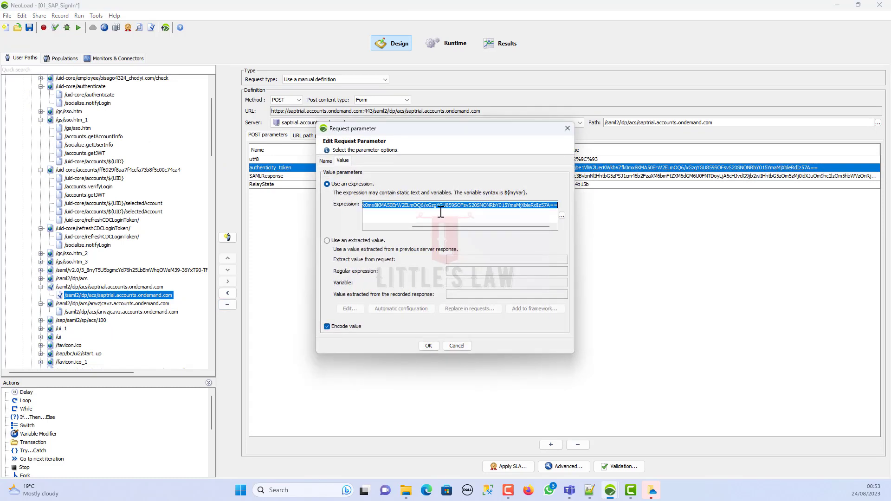
{"action": "left_click", "coordinate": [429, 345]}
Flag the requests whose recorded response contains the copied authenticity token
{"action": "left_click", "coordinate": [152, 29]}
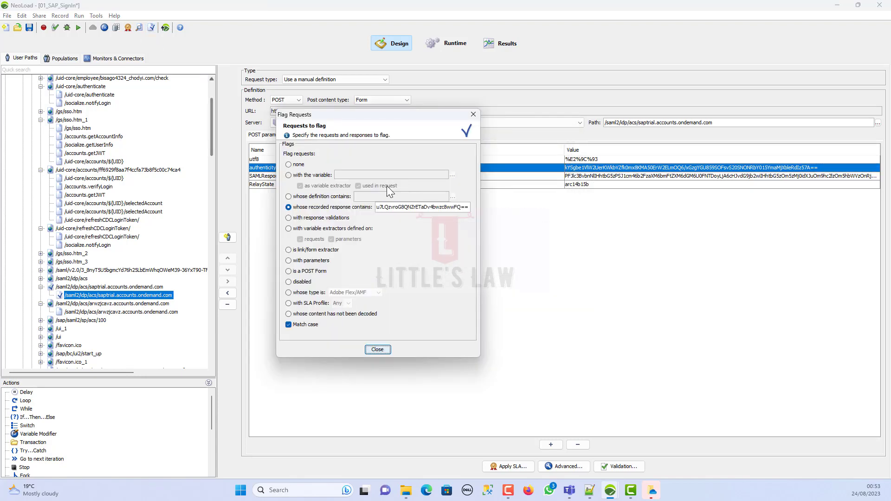
{"action": "left_click", "coordinate": [394, 208]}
{"action": "key", "text": "ctrl+a"}
{"action": "key", "text": "ctrl+v"}
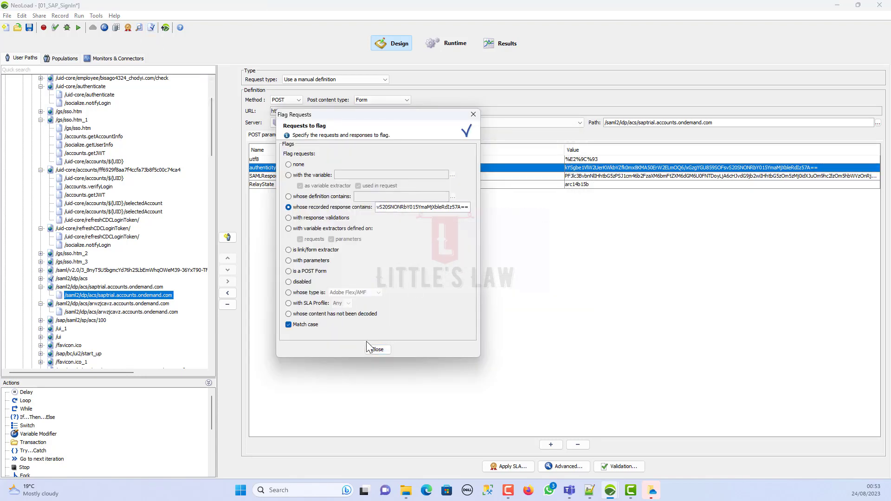
{"action": "left_click", "coordinate": [377, 351]}
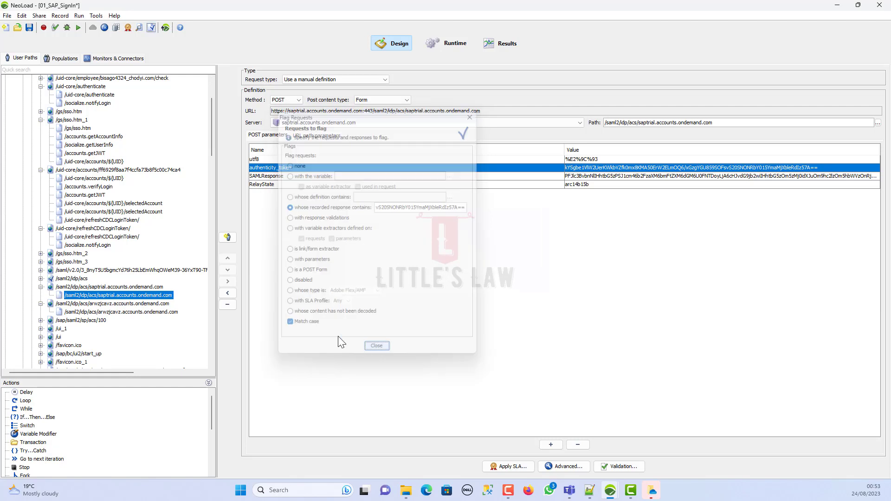
Add a variable extractor to the flagged /saml2/idp/acs request, extracting the value from both header and body
{"action": "left_click", "coordinate": [40, 279]}
{"action": "left_click", "coordinate": [77, 287]}
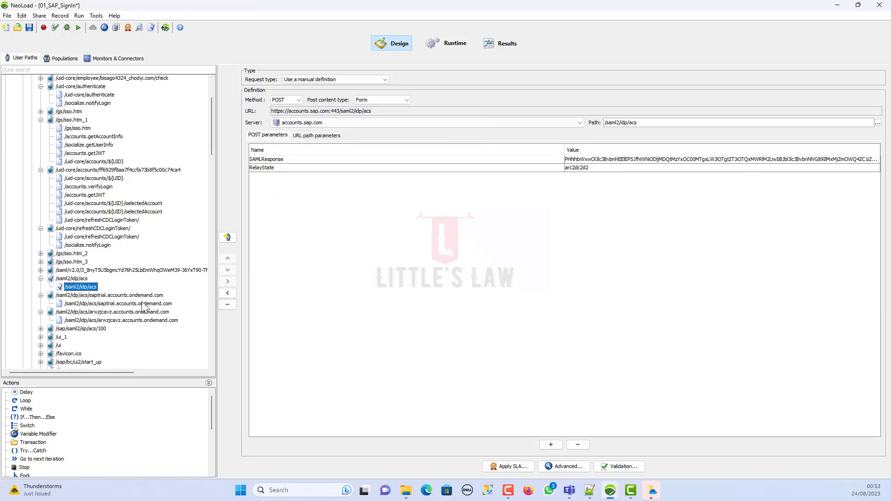
{"action": "left_click", "coordinate": [560, 464]}
{"action": "left_click", "coordinate": [276, 386]}
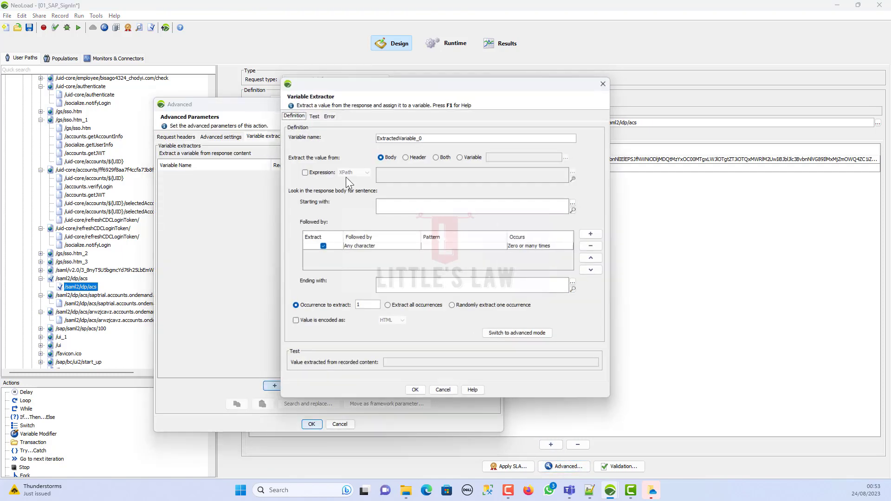
{"action": "left_click", "coordinate": [434, 157]}
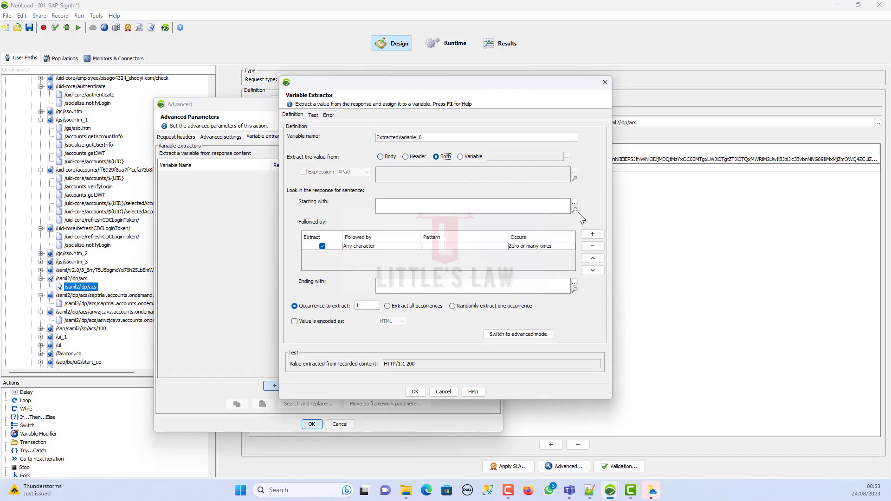
Find the copied token in the /saml2/idp/acs recorded response and pick name="authenticity_token" value=" as the starting text
{"action": "left_click", "coordinate": [575, 203]}
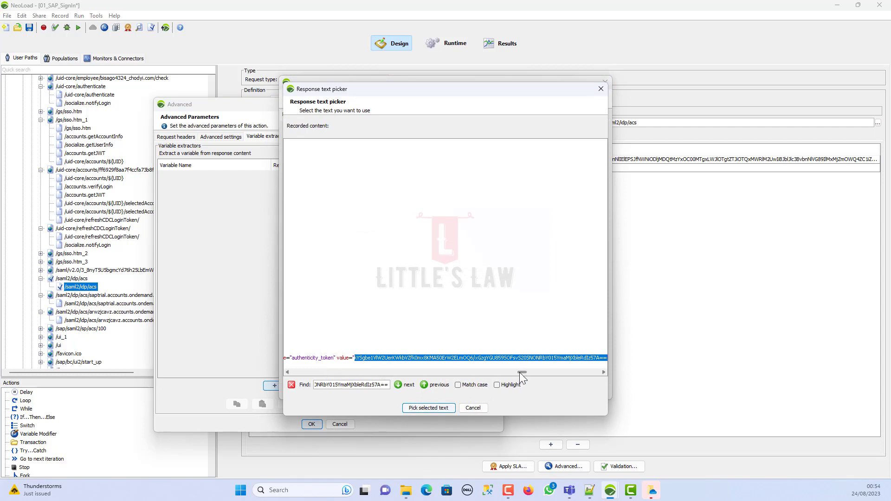
{"action": "left_click_drag", "start_coordinate": [519, 372], "coordinate": [518, 372]}
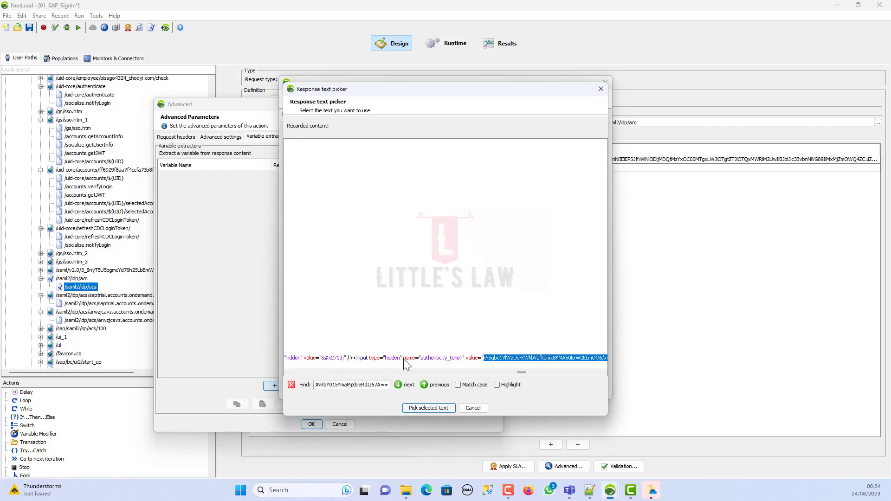
{"action": "left_click_drag", "start_coordinate": [403, 359], "coordinate": [502, 363]}
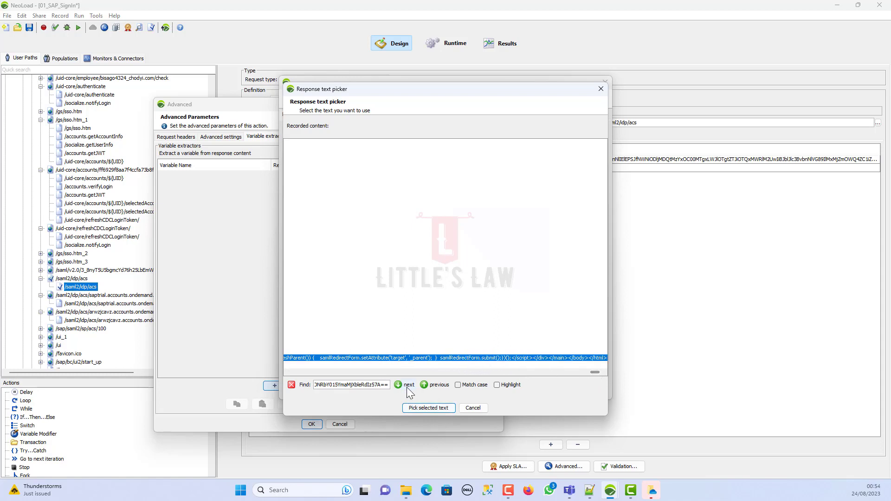
{"action": "left_click", "coordinate": [429, 387]}
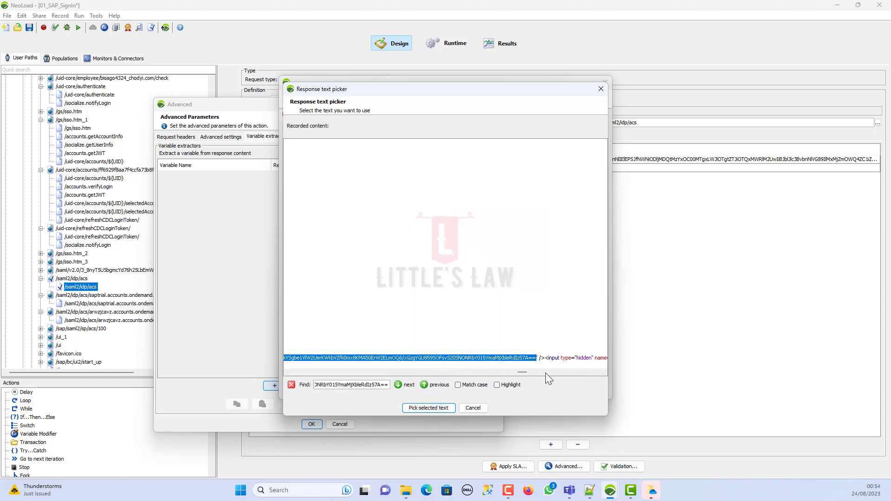
{"action": "left_click_drag", "start_coordinate": [525, 371], "coordinate": [525, 372]}
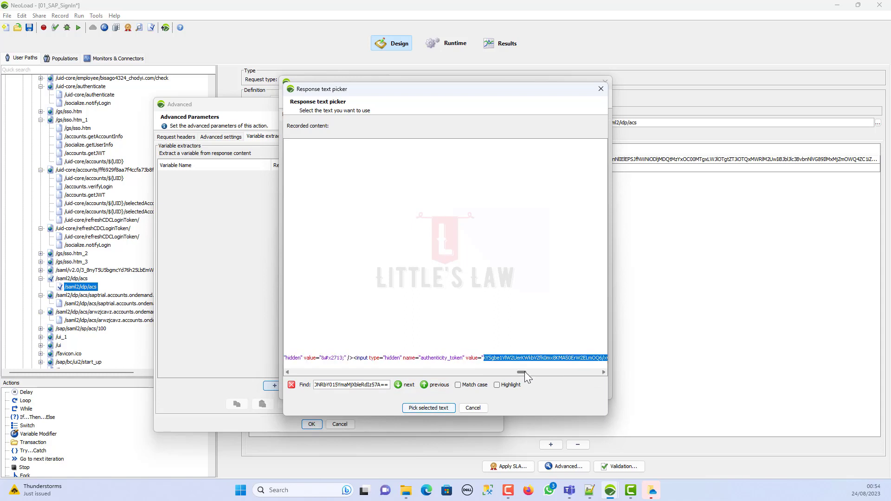
{"action": "left_click", "coordinate": [404, 359]}
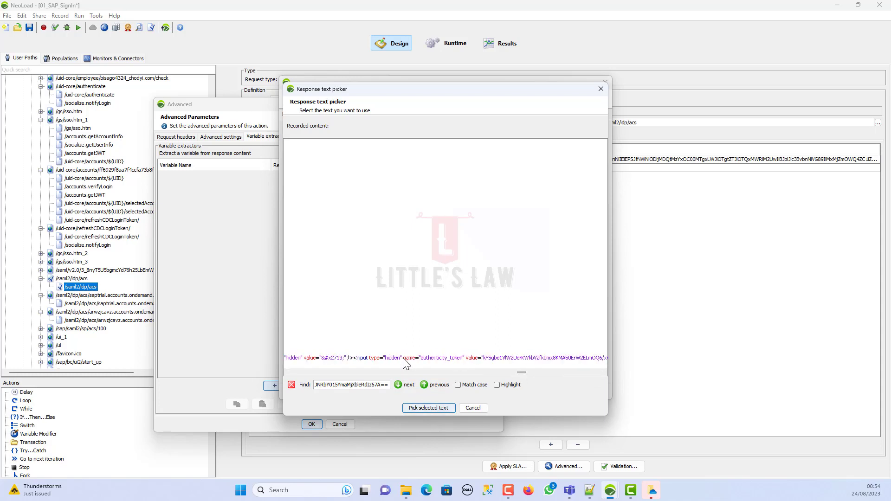
{"action": "left_click", "coordinate": [484, 360], "text": "shift"}
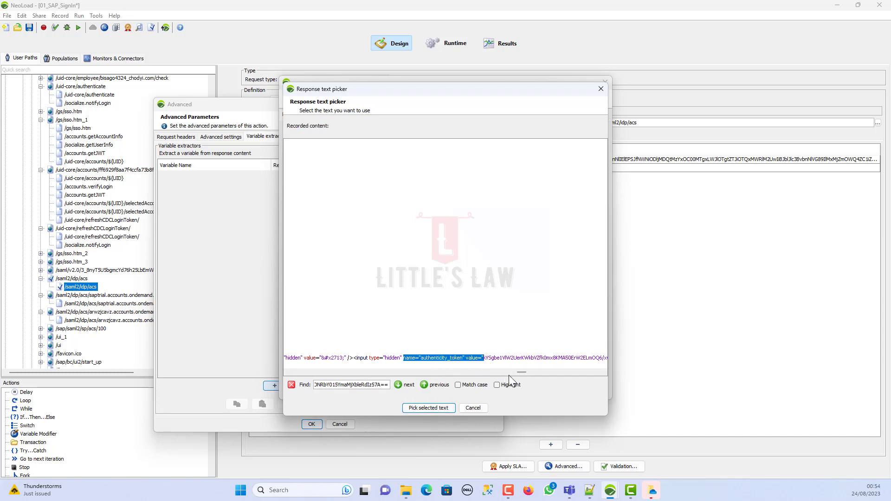
{"action": "left_click", "coordinate": [416, 407]}
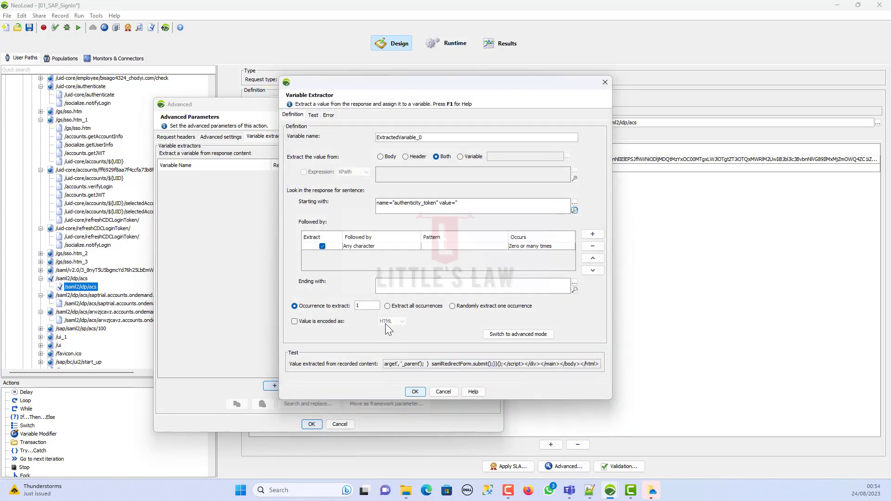
Pick the " /> after the token in the /saml2/idp/acs recorded response as the extractor's ending text
{"action": "left_click", "coordinate": [575, 290]}
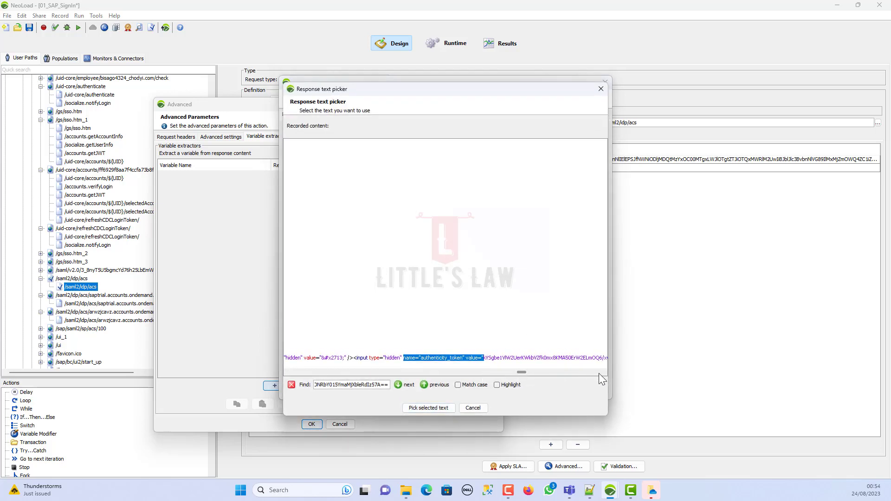
{"action": "left_click_drag", "start_coordinate": [604, 373], "coordinate": [597, 366]}
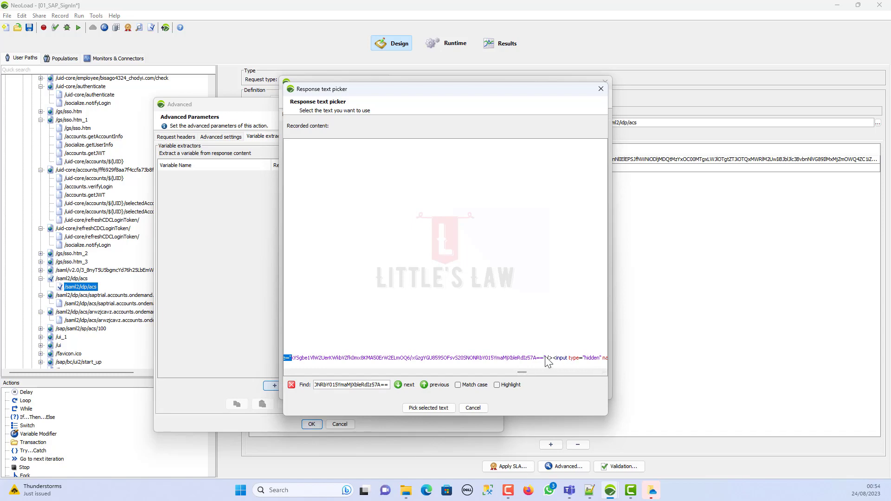
{"action": "left_click_drag", "start_coordinate": [545, 357], "coordinate": [551, 358]}
{"action": "left_click", "coordinate": [437, 409]}
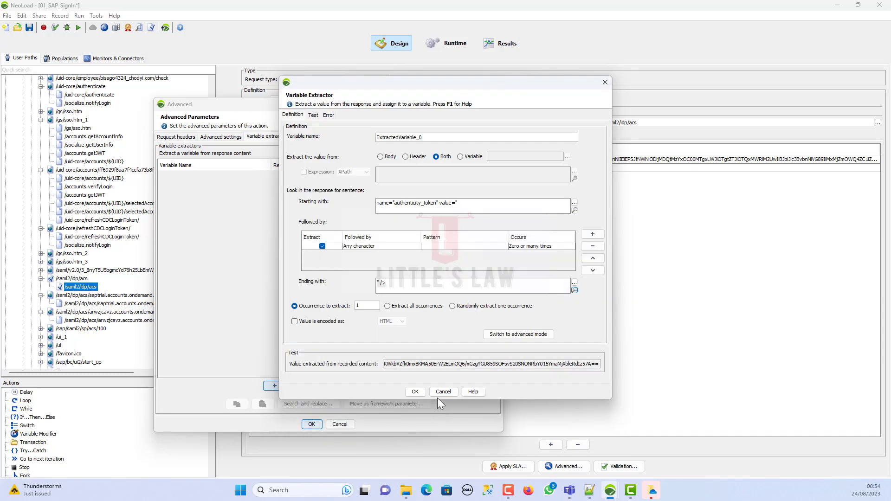
Name the /saml2/idp/acs variable extractor auth_token-1 and save it
{"action": "double_click", "coordinate": [421, 139]}
{"action": "type", "text": "auth_token-1"}
{"action": "left_click", "coordinate": [414, 391]}
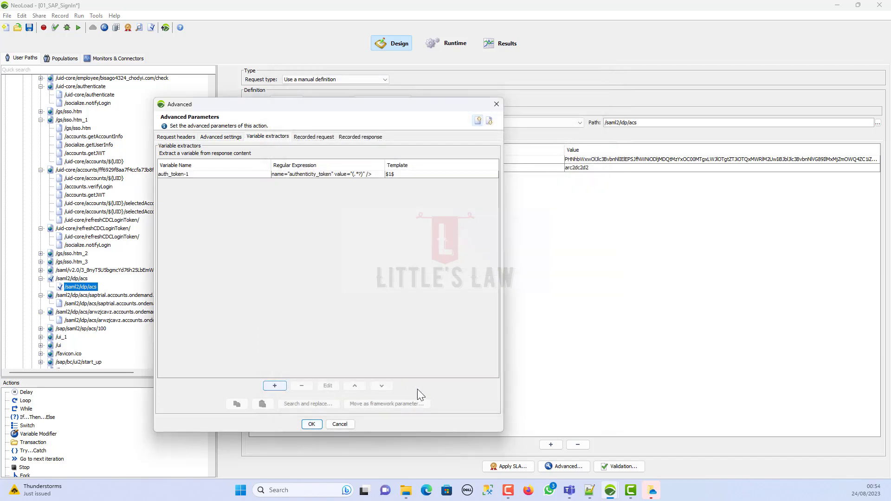
Replace all recorded instances of the token with the auth_token-1 variable and accept the advanced parameters of /saml2/idp/acs
{"action": "left_click", "coordinate": [305, 175]}
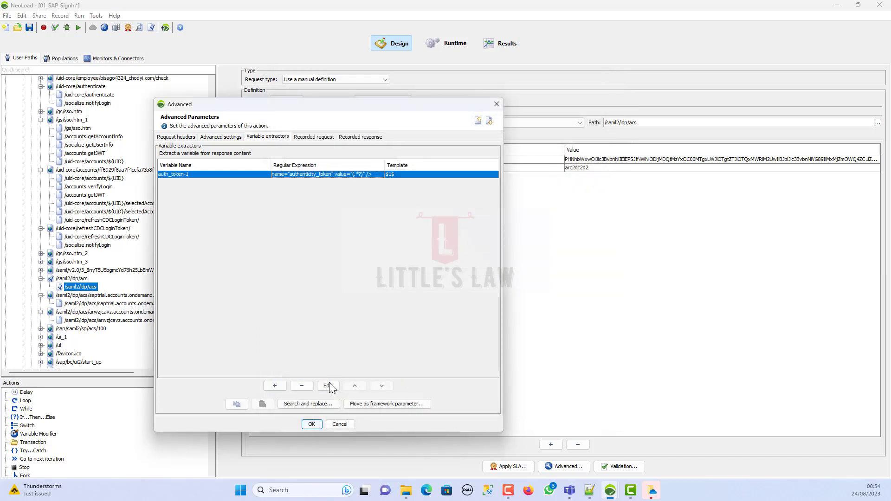
{"action": "left_click", "coordinate": [320, 403]}
{"action": "left_click", "coordinate": [393, 268]}
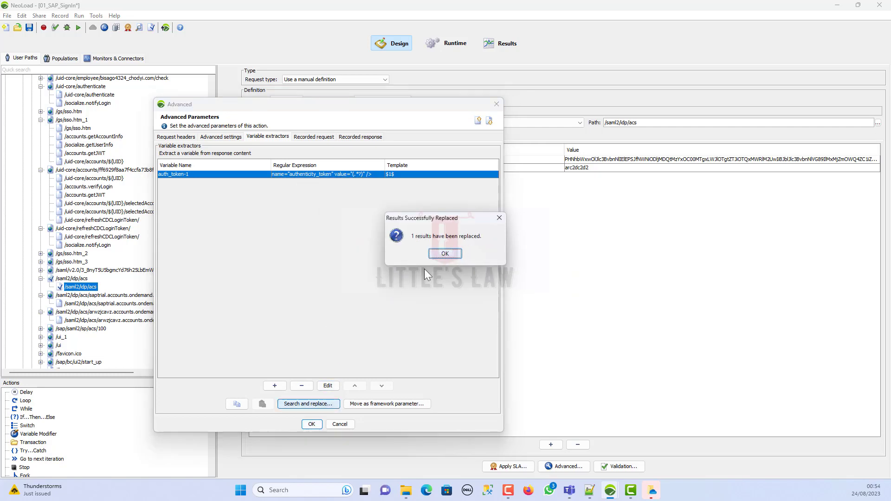
{"action": "left_click", "coordinate": [441, 288]}
{"action": "left_click", "coordinate": [311, 424]}
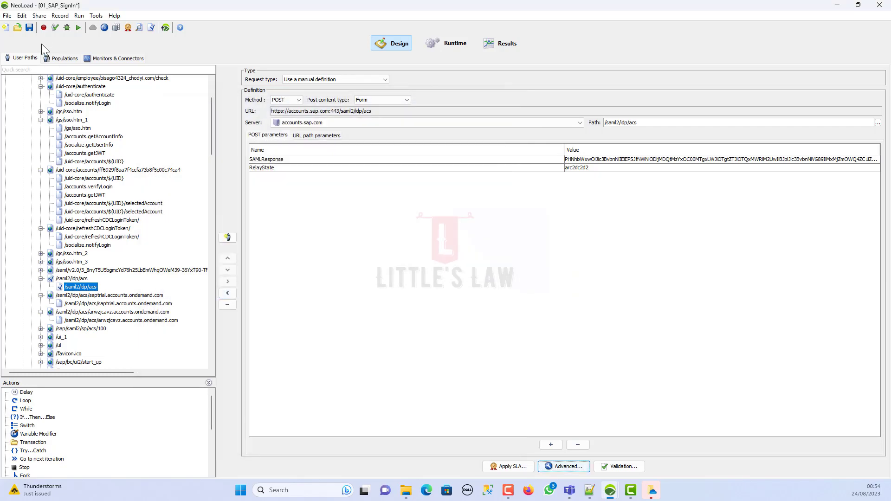
Run the user path check and examine the replayed /saml2/idp/acs response and its extracted variables under 03_EnterPassword&SignIn
{"action": "left_click", "coordinate": [55, 28]}
{"action": "left_click", "coordinate": [105, 42]}
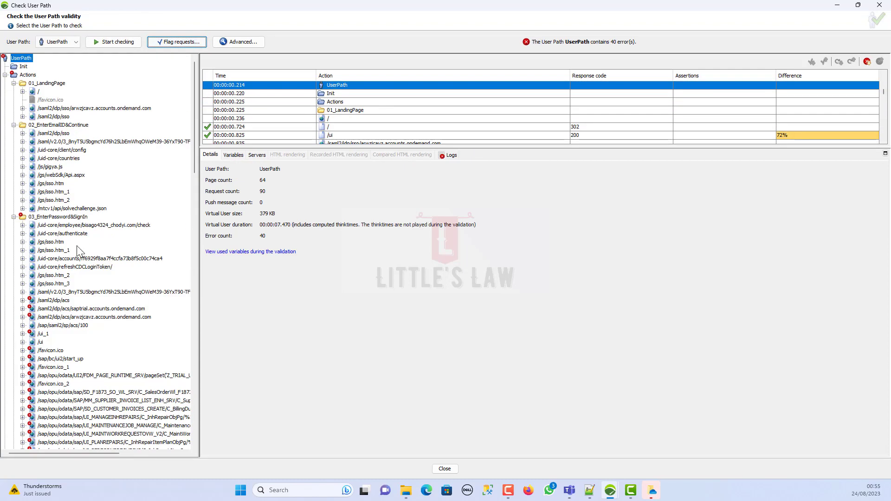
{"action": "left_click", "coordinate": [22, 300]}
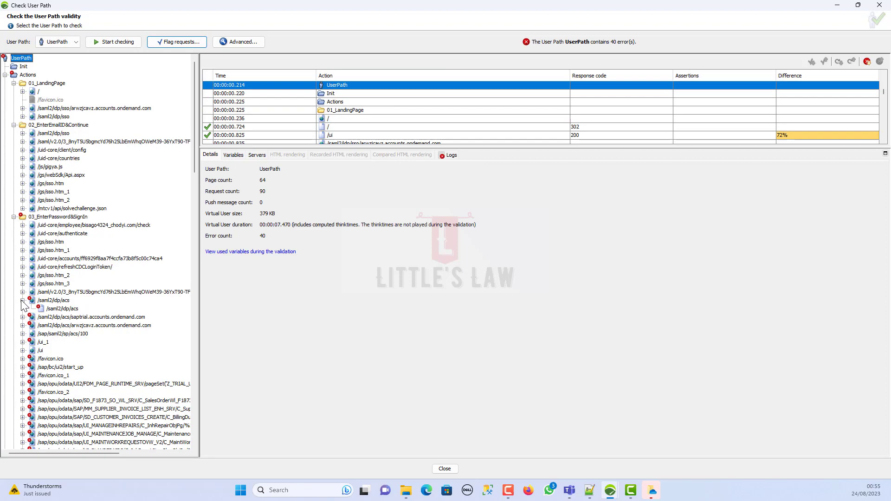
{"action": "left_click", "coordinate": [61, 309]}
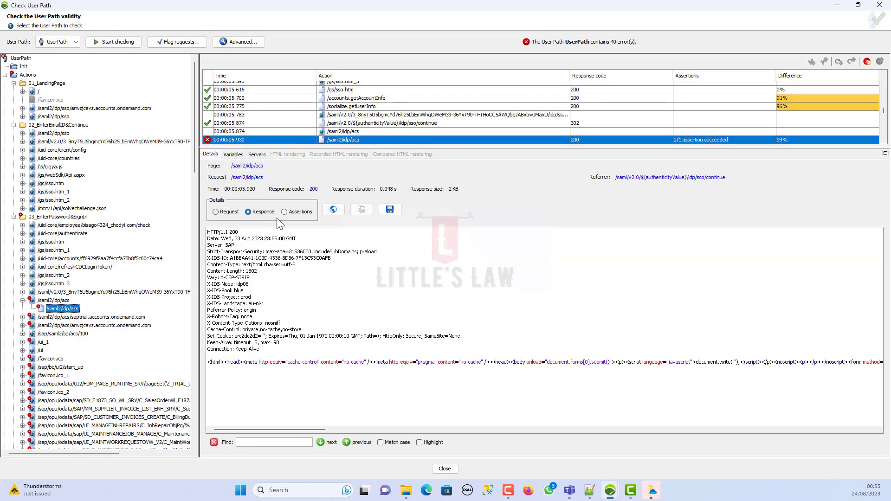
{"action": "left_click", "coordinate": [237, 155]}
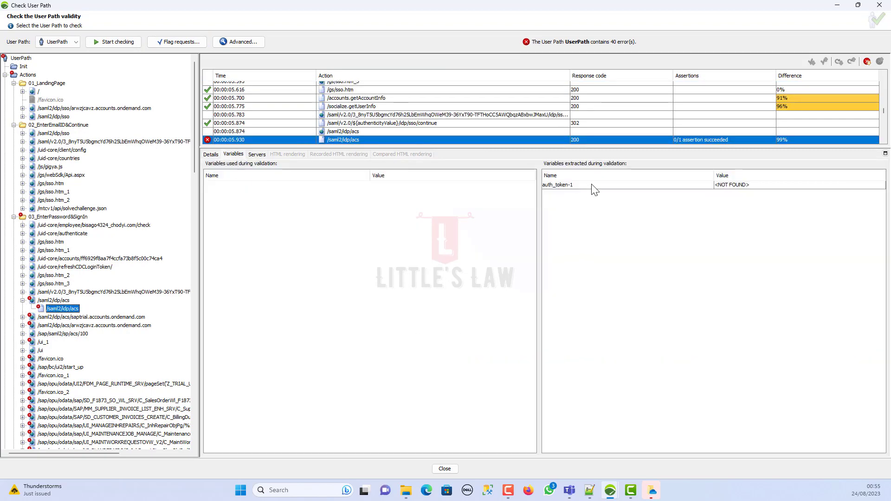
{"action": "left_click", "coordinate": [210, 155]}
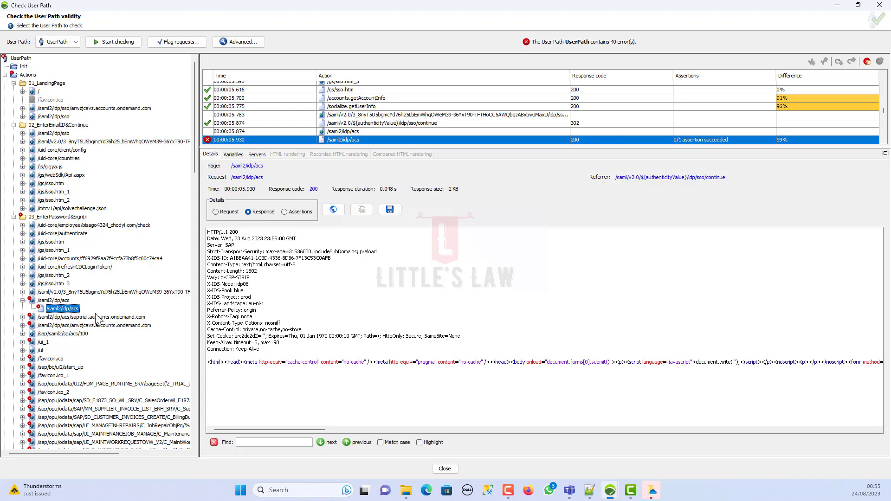
{"action": "left_click", "coordinate": [77, 317]}
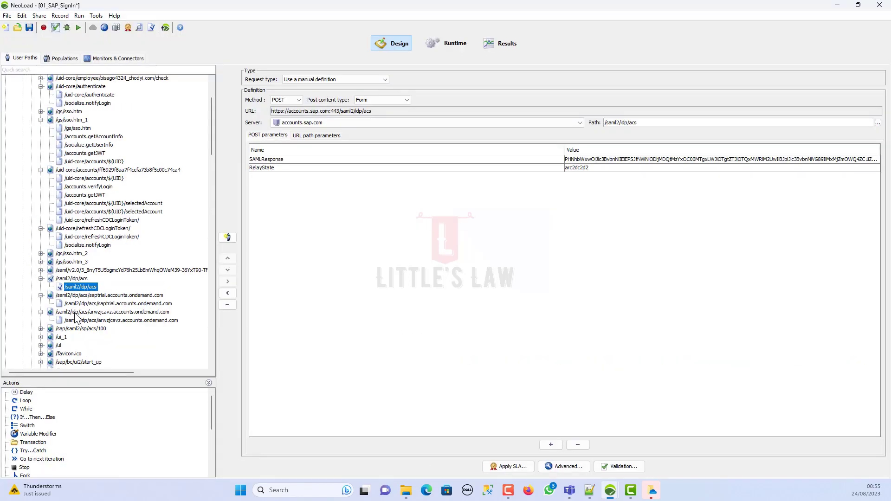
Copy the RelayState value of /saml2/idp/acs and flag the requests whose recorded response contains arc2dc2d2
{"action": "double_click", "coordinate": [587, 168]}
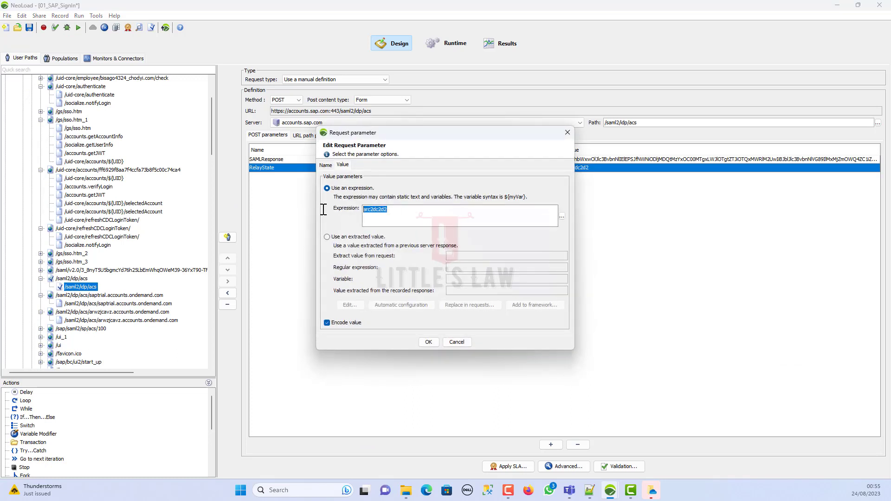
{"action": "left_click", "coordinate": [429, 342]}
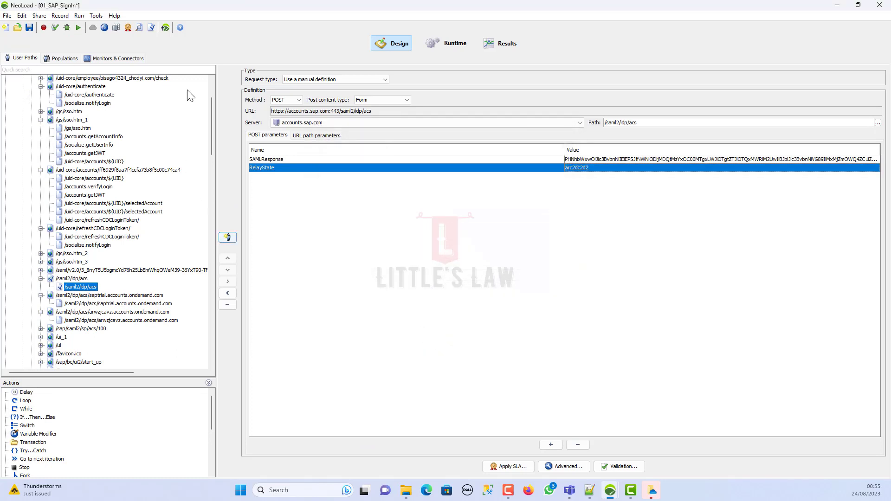
{"action": "left_click", "coordinate": [151, 27]}
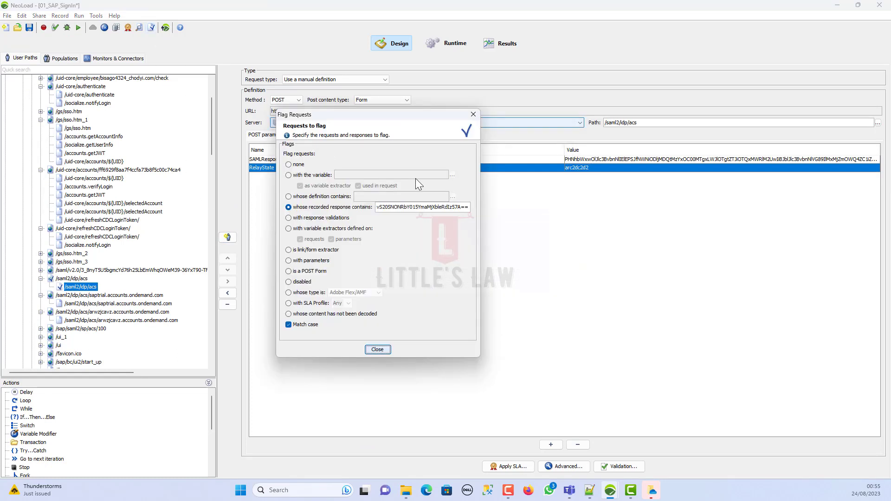
{"action": "left_click", "coordinate": [397, 206]}
{"action": "key", "text": "ctrl+a"}
{"action": "type", "text": "arc2dc2d2"}
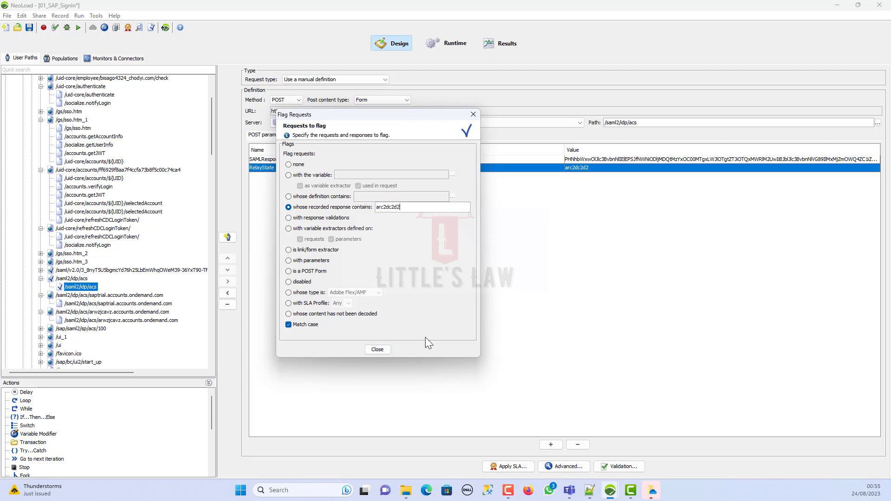
{"action": "left_click", "coordinate": [376, 349]}
Locate the flagged /saml2/idp/sso request under 02_EnterEmailID&Continue and open its result in the user path check
{"action": "scroll", "coordinate": [65, 269], "scroll_direction": "up", "scroll_amount": 2}
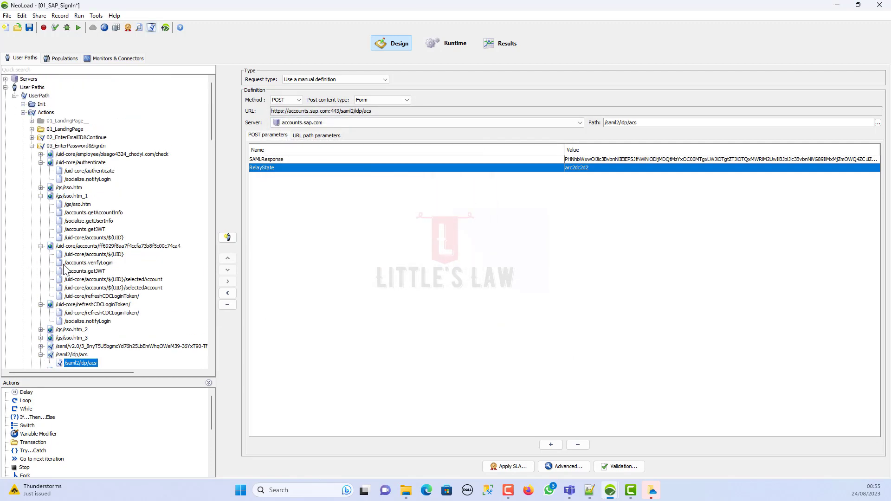
{"action": "scroll", "coordinate": [65, 269], "scroll_direction": "up", "scroll_amount": 1}
{"action": "left_click", "coordinate": [32, 137]}
{"action": "left_click", "coordinate": [41, 146]}
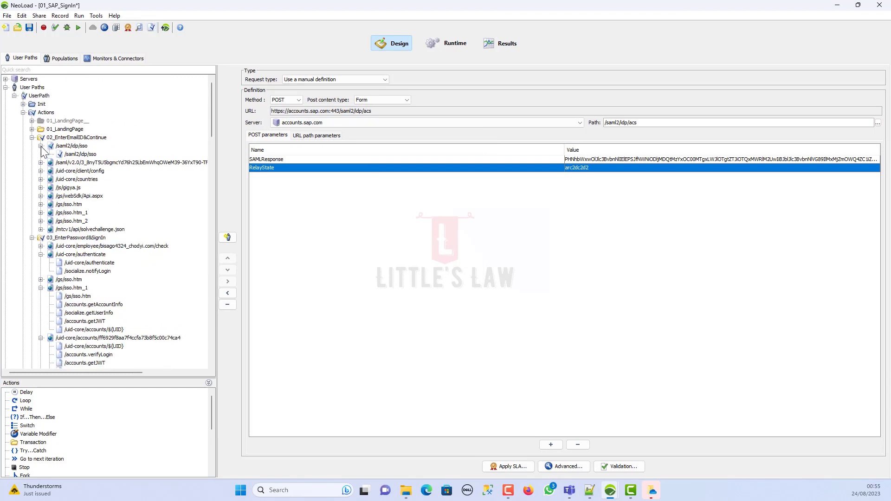
{"action": "left_click", "coordinate": [77, 156]}
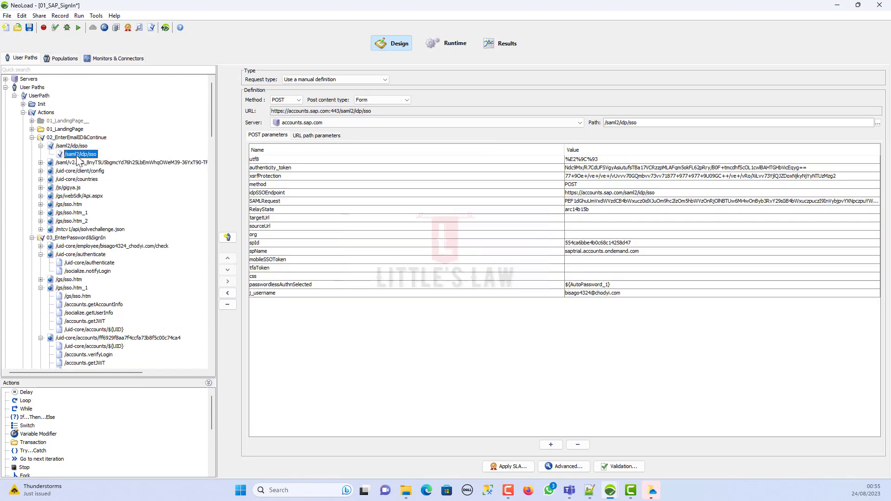
{"action": "right_click", "coordinate": [77, 160]}
{"action": "left_click", "coordinate": [125, 294]}
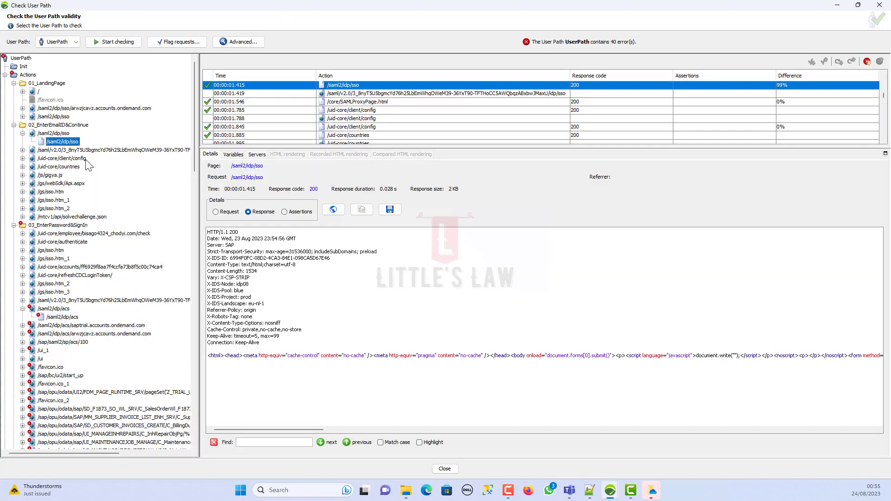
Search the replayed /saml2/idp/sso response for Relay and examine the RelayState field
{"action": "left_click", "coordinate": [285, 442]}
{"action": "type", "text": "Rela"}
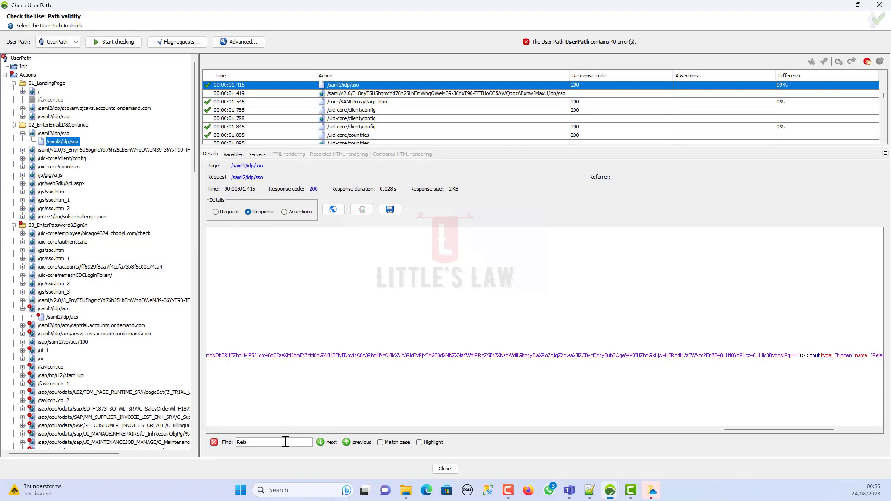
{"action": "type", "text": "y"}
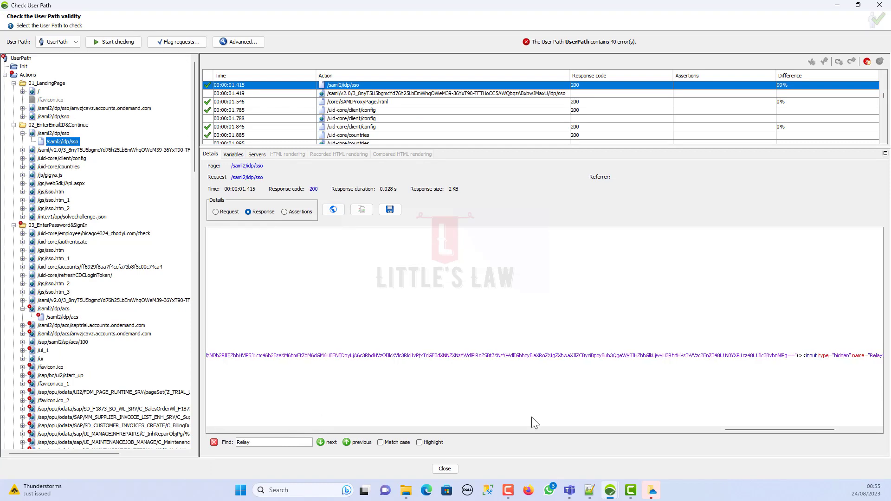
{"action": "left_click_drag", "start_coordinate": [808, 432], "coordinate": [831, 427]}
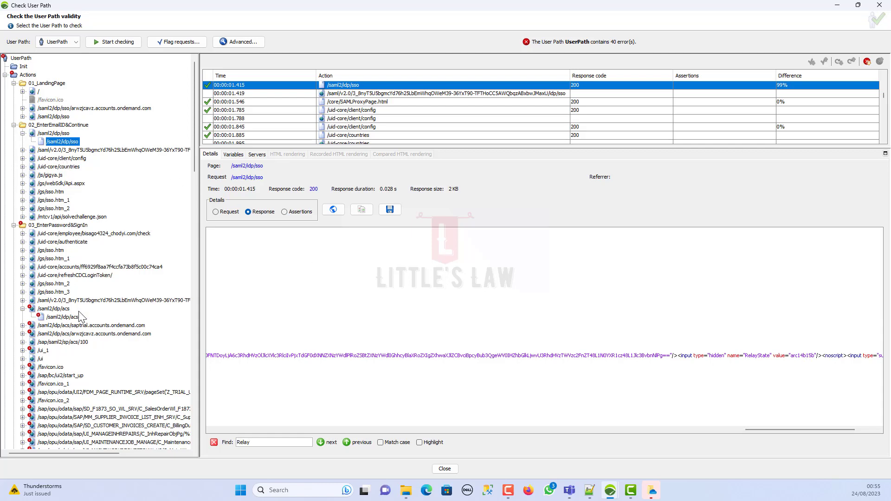
Return to the /saml2/idp/acs design, copy its RelayState value again and reapply the flag on recorded responses containing arc2dc2d2
{"action": "left_click", "coordinate": [70, 318]}
{"action": "right_click", "coordinate": [70, 319]}
{"action": "left_click", "coordinate": [94, 324]}
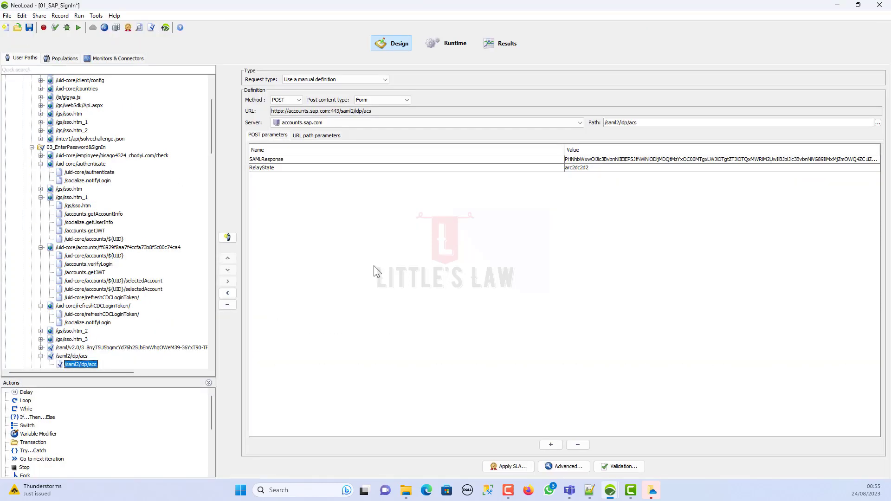
{"action": "left_click", "coordinate": [576, 171]}
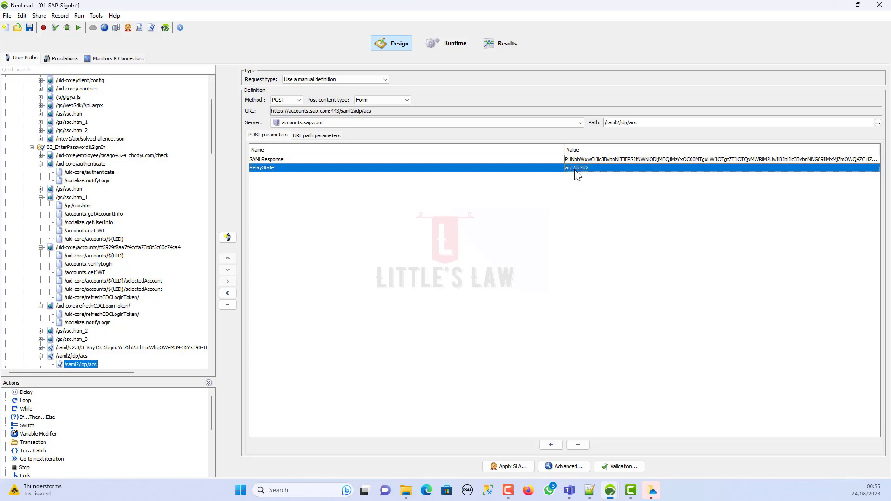
{"action": "double_click", "coordinate": [575, 171]}
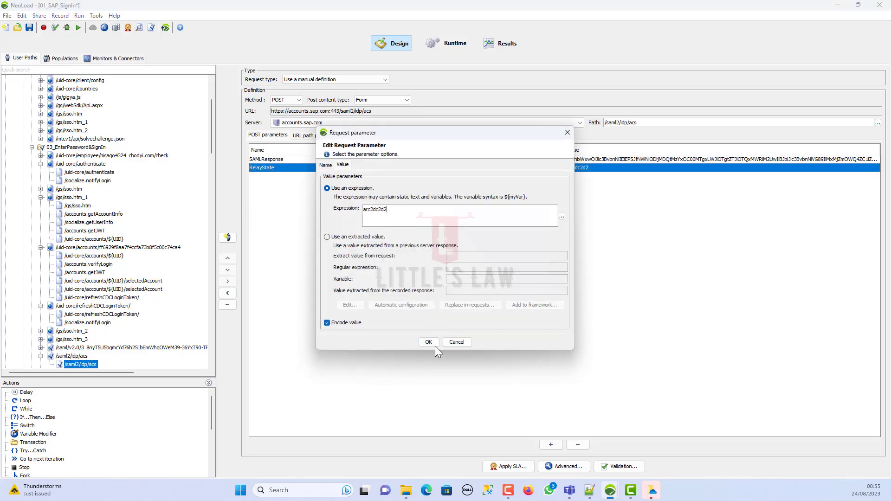
{"action": "left_click", "coordinate": [457, 343]}
{"action": "double_click", "coordinate": [583, 168]}
{"action": "key", "text": "ctrl+c"}
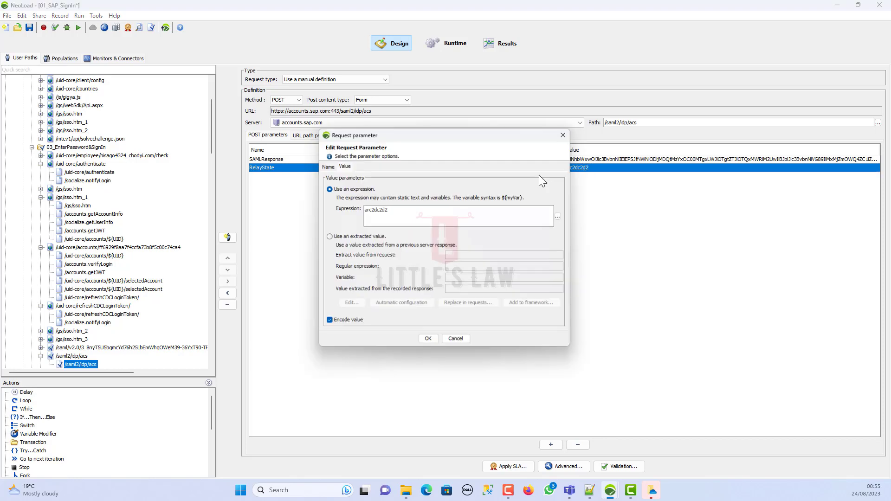
{"action": "left_click", "coordinate": [429, 342]}
{"action": "left_click", "coordinate": [151, 27]}
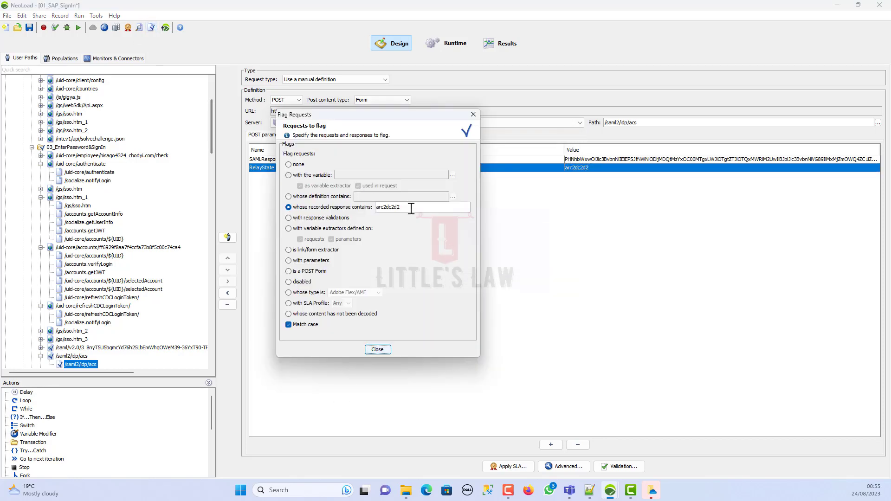
{"action": "left_click", "coordinate": [377, 349]}
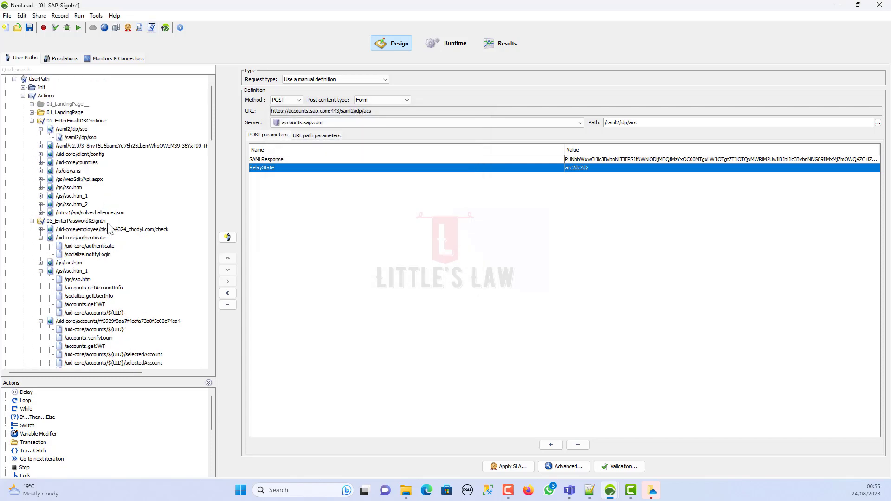
Add a variable extractor to the flagged /saml2/idp/sso request, extracting the value from both header and body
{"action": "left_click", "coordinate": [559, 468]}
{"action": "left_click", "coordinate": [275, 386]}
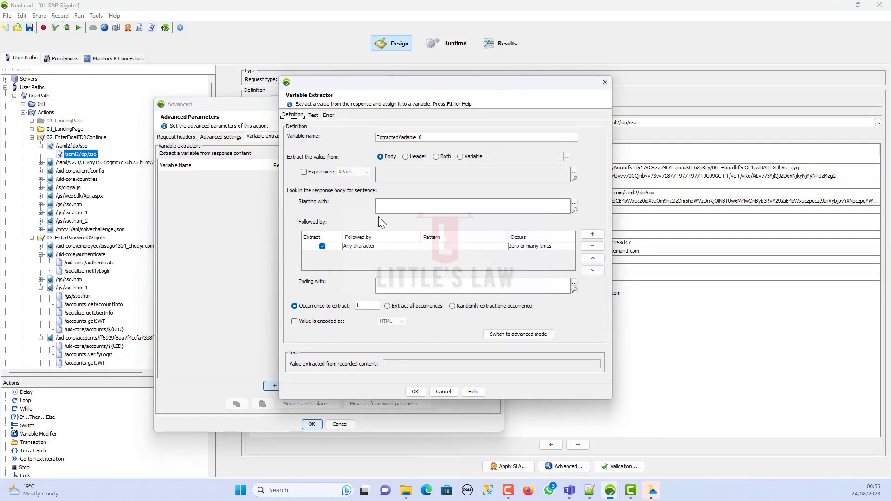
{"action": "left_click", "coordinate": [436, 157]}
Find arc2dc2d2 in the /saml2/idp/sso recorded response and pick name="RelayState" id="RelayState" value=" as the starting text
{"action": "left_click", "coordinate": [575, 210]}
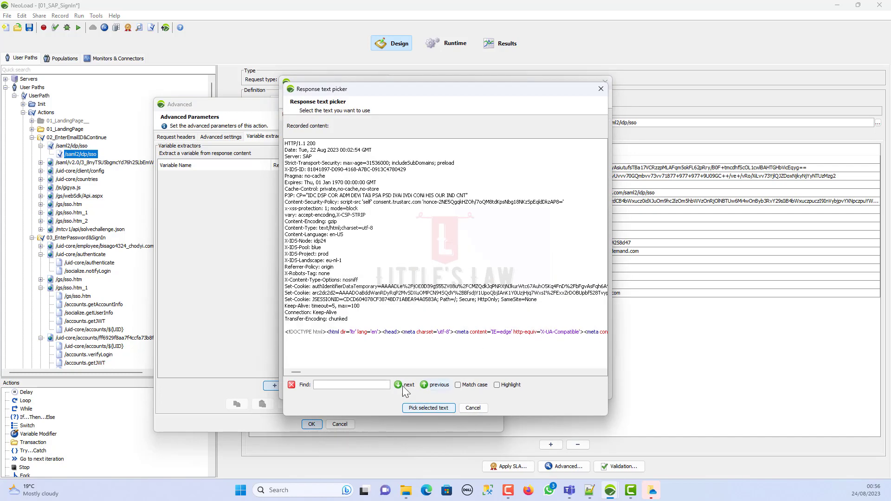
{"action": "left_click", "coordinate": [365, 385]}
{"action": "key", "text": "ctrl+v"}
{"action": "key", "text": "Return"}
{"action": "left_click", "coordinate": [404, 386]}
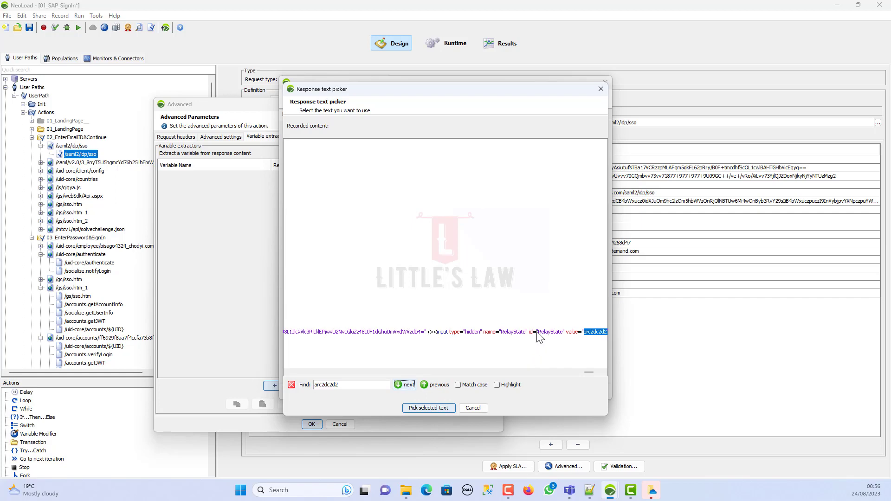
{"action": "left_click_drag", "start_coordinate": [483, 333], "coordinate": [579, 334]}
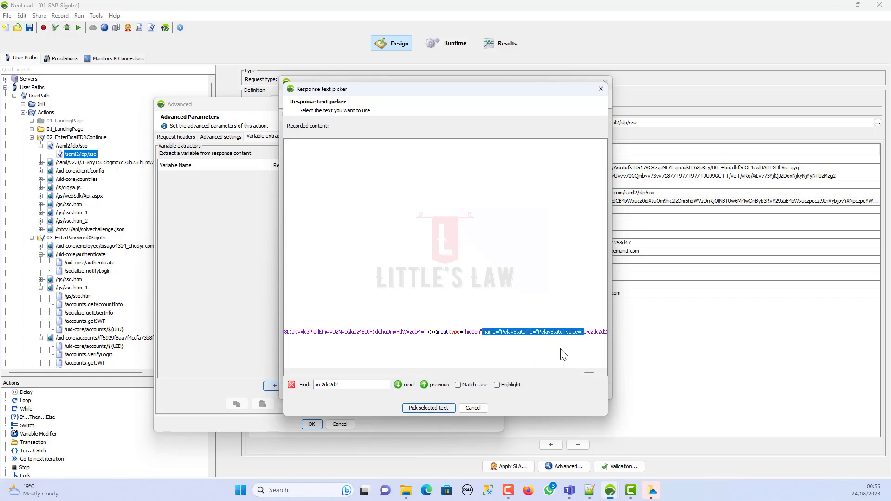
{"action": "left_click", "coordinate": [439, 408]}
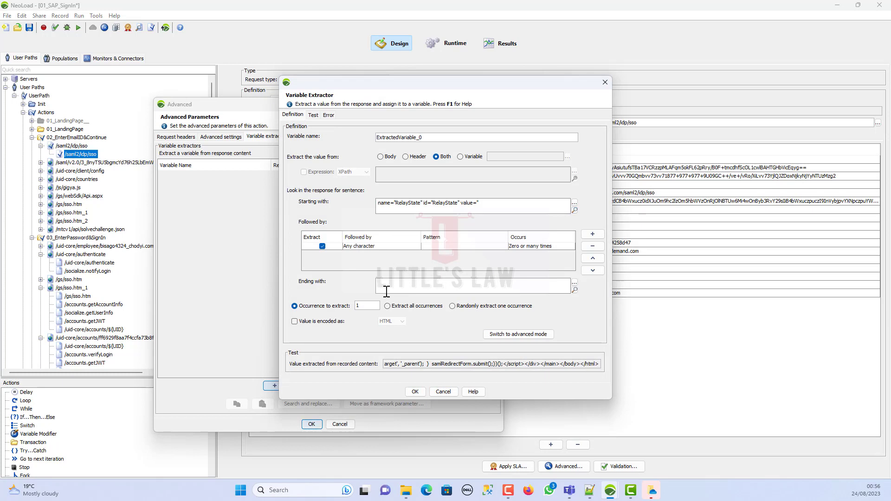
Set the extractor's ending text to a double quote, name the variable relaystateid and save the extractor
{"action": "type", "text": "\""}
{"action": "double_click", "coordinate": [432, 138]}
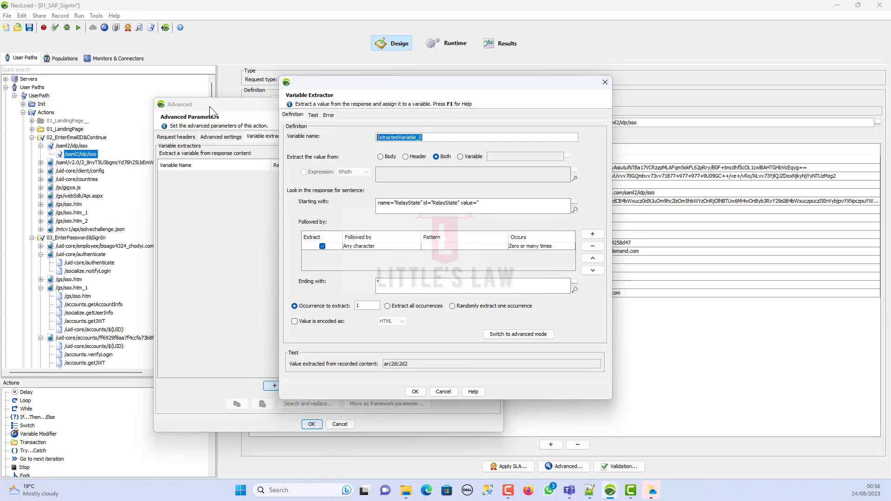
{"action": "type", "text": "relaystateid"}
{"action": "left_click", "coordinate": [413, 392]}
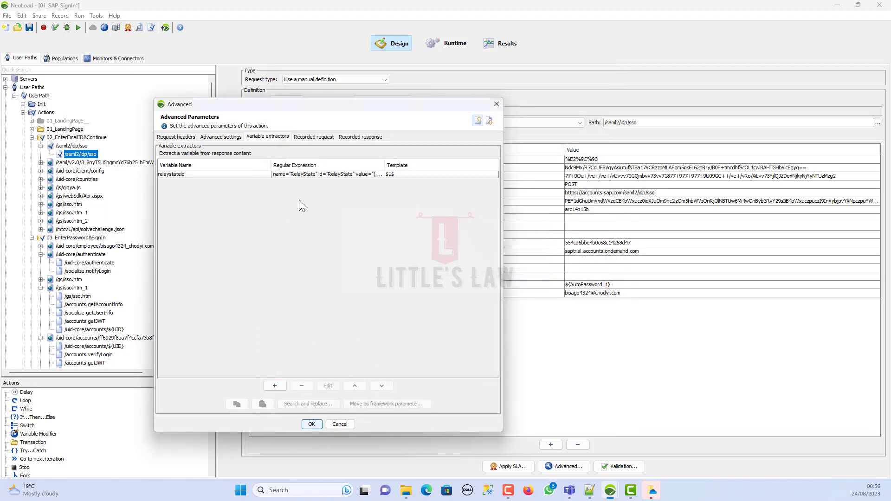
Replace all recorded instances of the RelayState value with the relaystateid variable
{"action": "left_click", "coordinate": [299, 174]}
{"action": "left_click", "coordinate": [315, 405]}
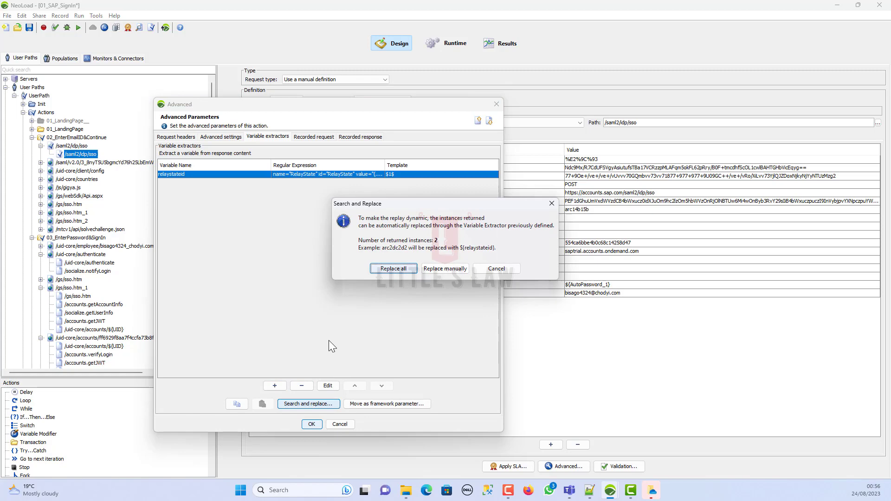
{"action": "left_click", "coordinate": [393, 269]}
{"action": "left_click", "coordinate": [445, 254]}
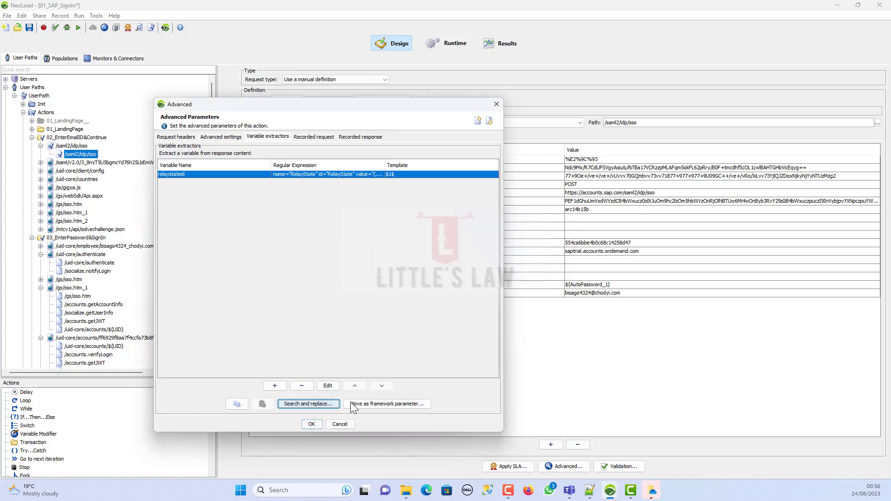
Save the advanced parameters of the /saml2/idp/sso request and rerun the UserPath validity check
{"action": "left_click", "coordinate": [311, 424]}
{"action": "left_click", "coordinate": [56, 28]}
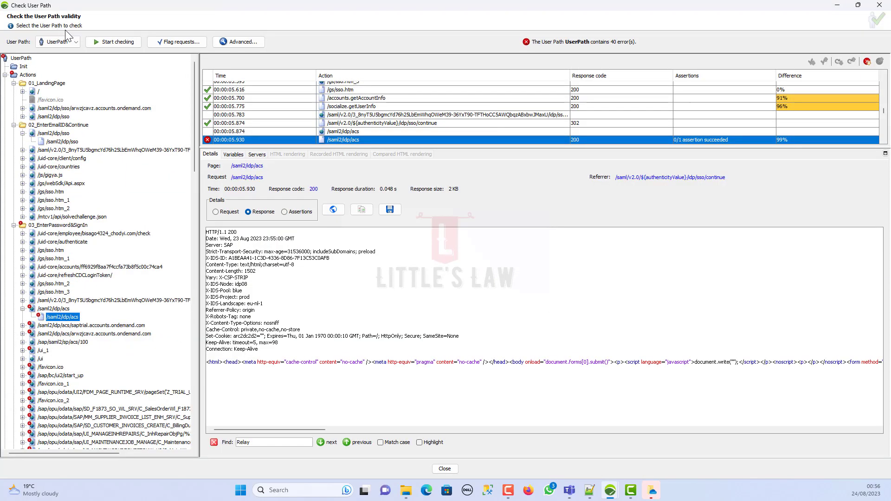
{"action": "left_click", "coordinate": [103, 42]}
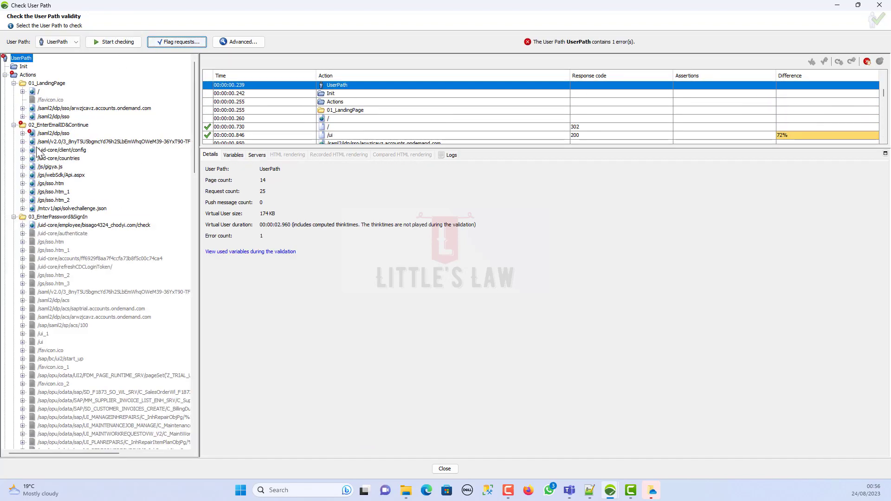
Inspect the extracted variables and the response of the failing /saml2/idp/sso request under 02_EnterEmailID&Continue
{"action": "left_click", "coordinate": [22, 133]}
{"action": "left_click", "coordinate": [60, 141]}
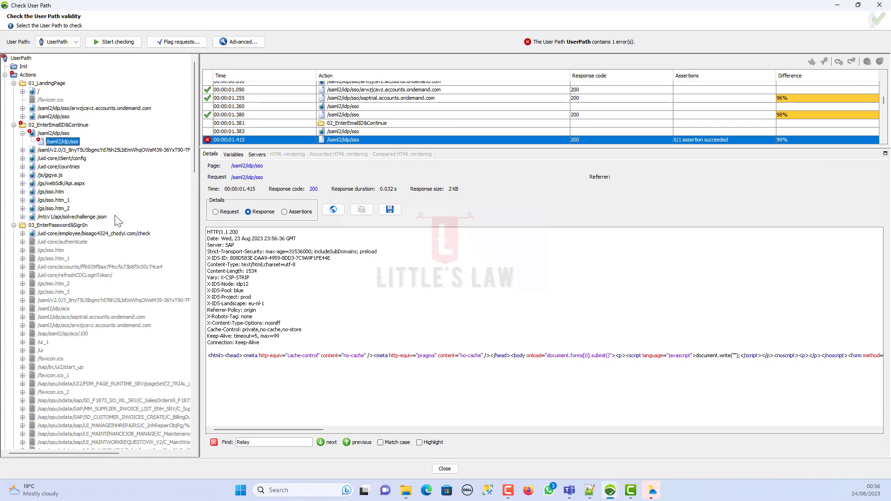
{"action": "left_click", "coordinate": [234, 154]}
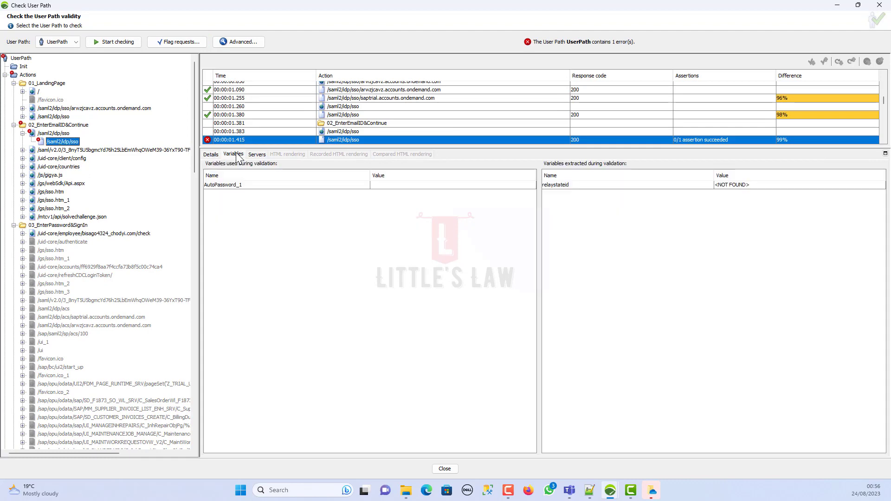
{"action": "left_click", "coordinate": [211, 154]}
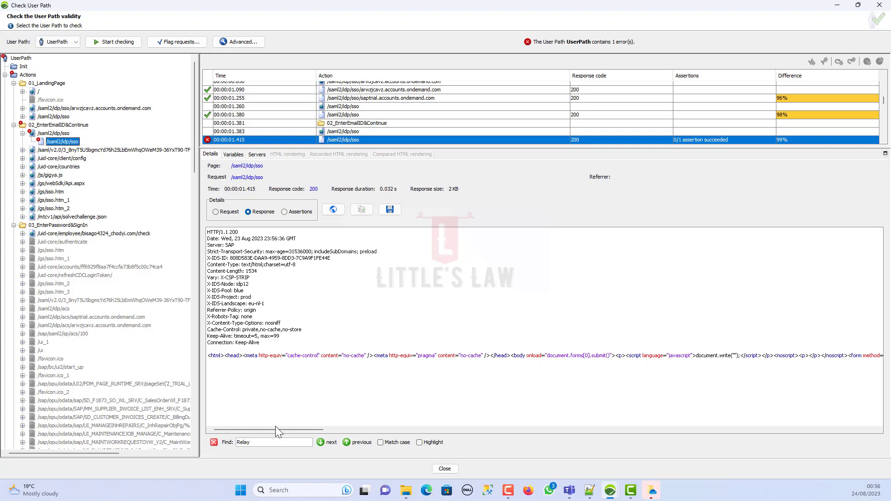
Find Relay in the replayed response and copy <input type="hidden" name="RelayState" value=" without the value that follows
{"action": "left_click", "coordinate": [330, 443]}
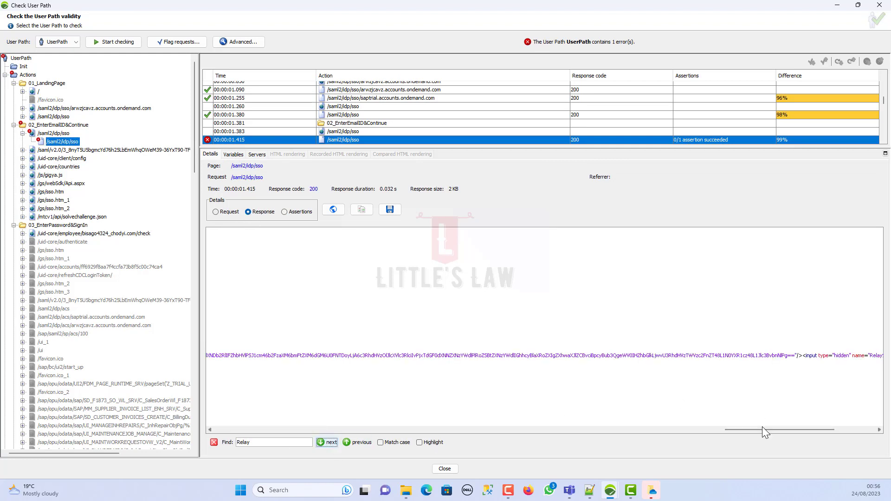
{"action": "left_click_drag", "start_coordinate": [764, 430], "coordinate": [781, 429]}
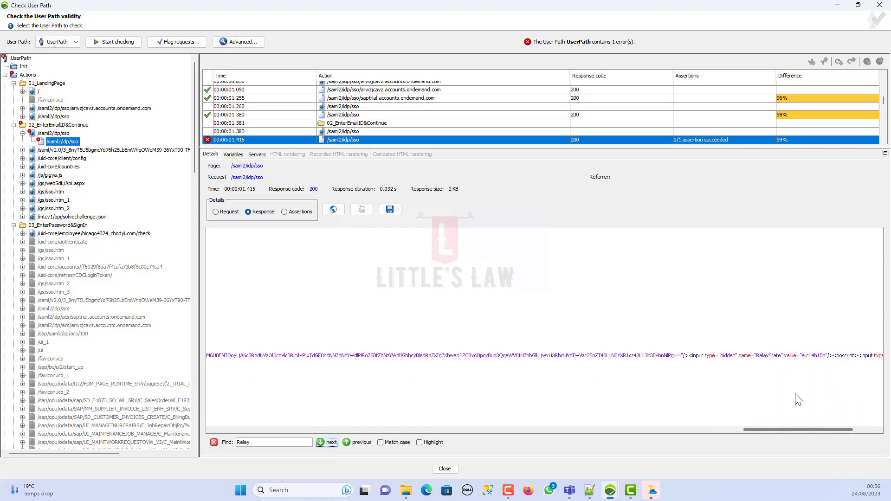
{"action": "double_click", "coordinate": [815, 355]}
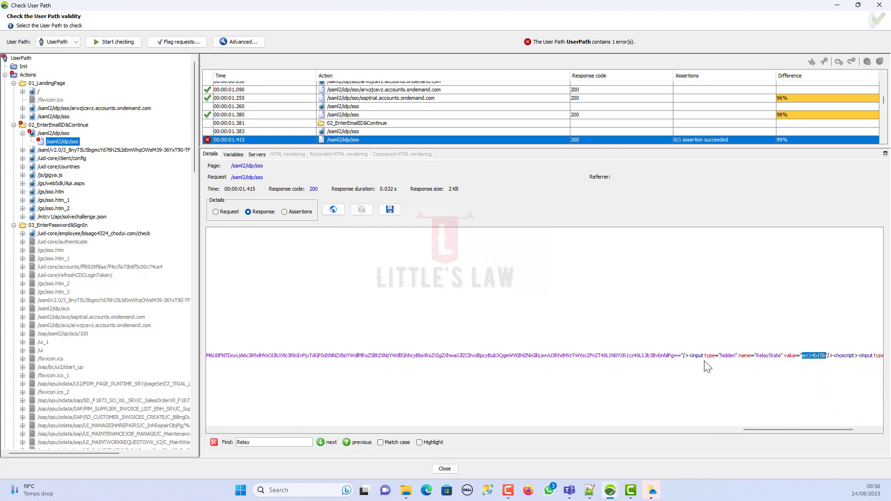
{"action": "left_click_drag", "start_coordinate": [690, 357], "coordinate": [795, 365]}
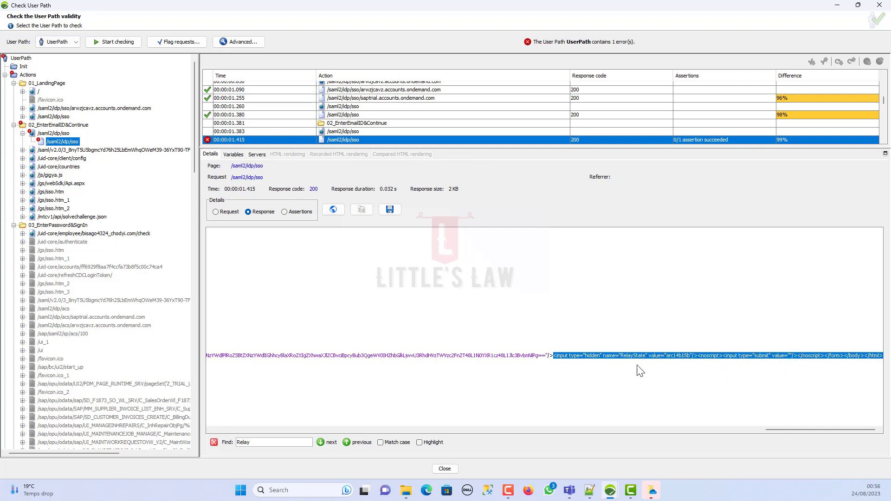
{"action": "double_click", "coordinate": [670, 362]}
{"action": "left_click_drag", "start_coordinate": [555, 357], "coordinate": [666, 361]}
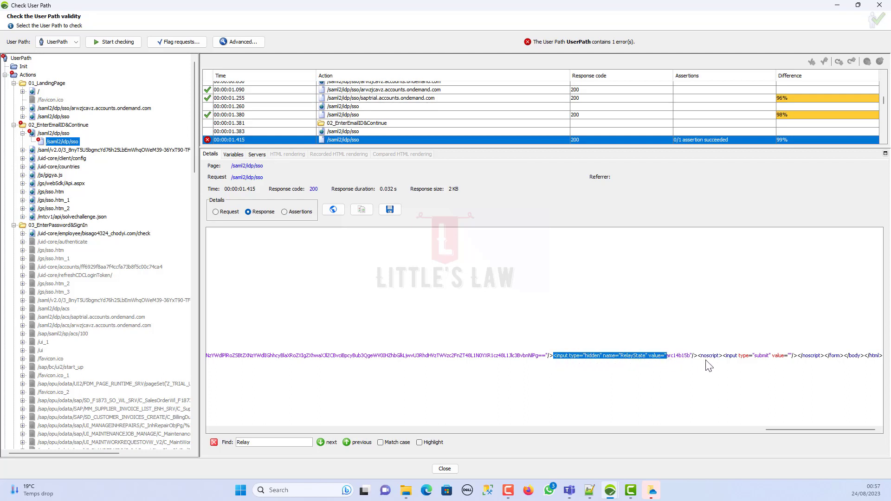
In the design of the failing /saml2/idp/sso request, set the relaystateid extractor's starting text to <input type="hidden" name="RelayState" value=" and save it
{"action": "right_click", "coordinate": [59, 141]}
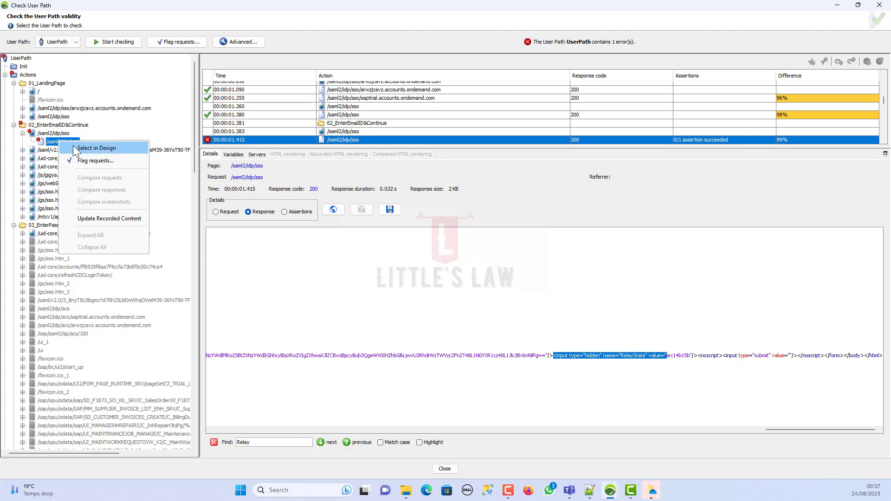
{"action": "left_click", "coordinate": [96, 148]}
{"action": "left_click", "coordinate": [560, 468]}
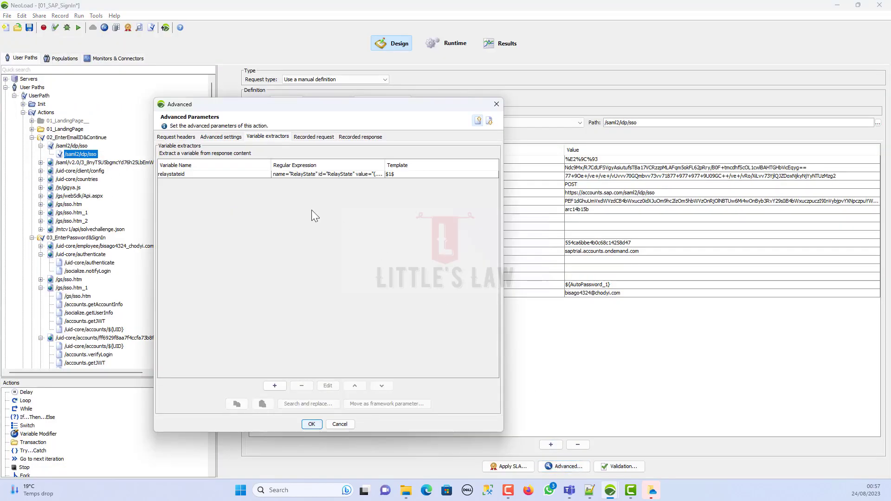
{"action": "left_click", "coordinate": [291, 174]}
{"action": "left_click", "coordinate": [328, 386]}
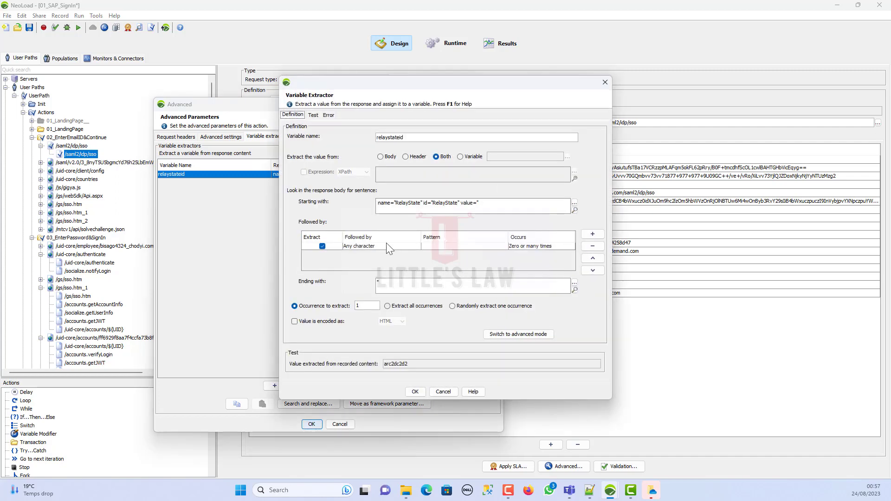
{"action": "triple_click", "coordinate": [495, 206]}
{"action": "type", "text": "<input type=\"hidden\" name=\"RelayState\" value=\""}
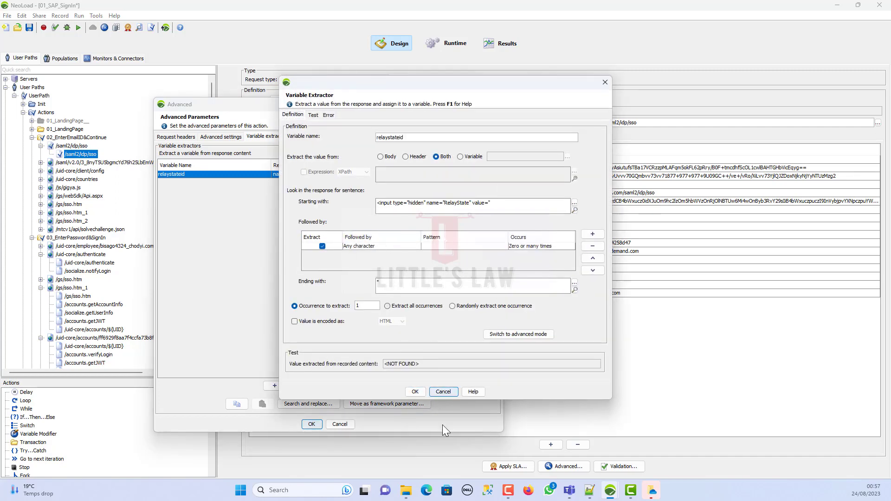
{"action": "left_click", "coordinate": [413, 392]}
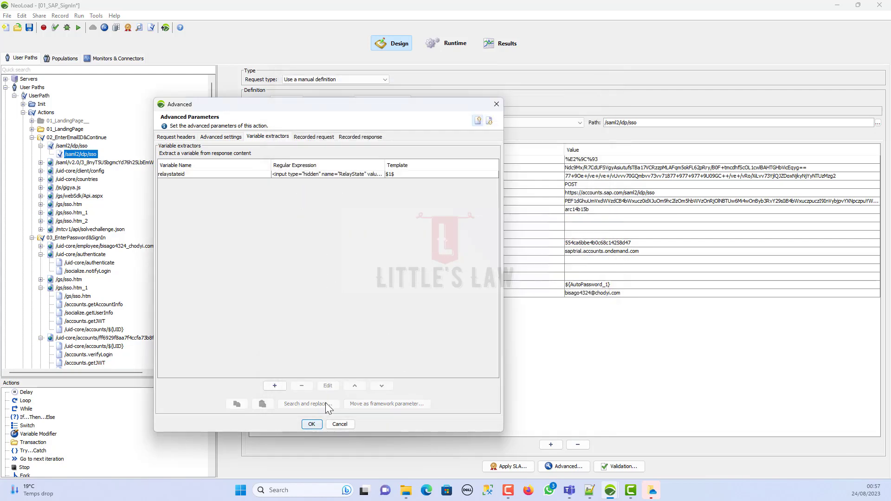
{"action": "left_click", "coordinate": [312, 424]}
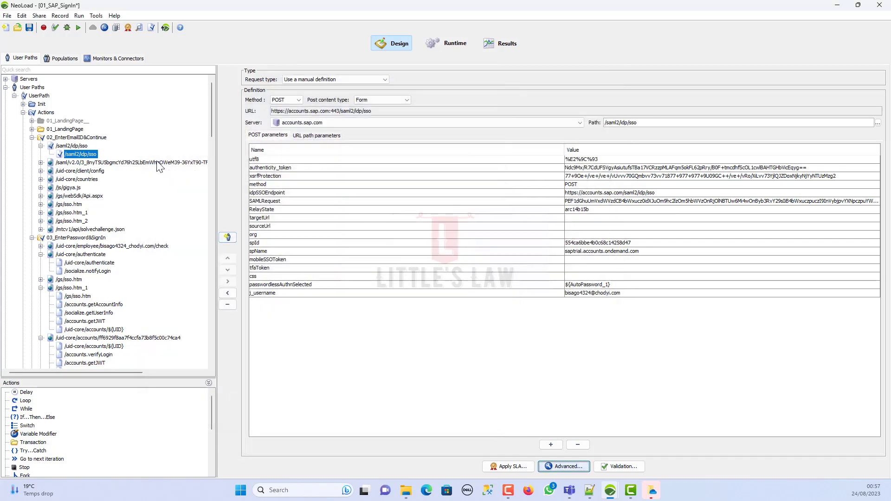
Run the UserPath validity check again and stop it before it finishes
{"action": "left_click", "coordinate": [55, 28]}
{"action": "left_click", "coordinate": [123, 41]}
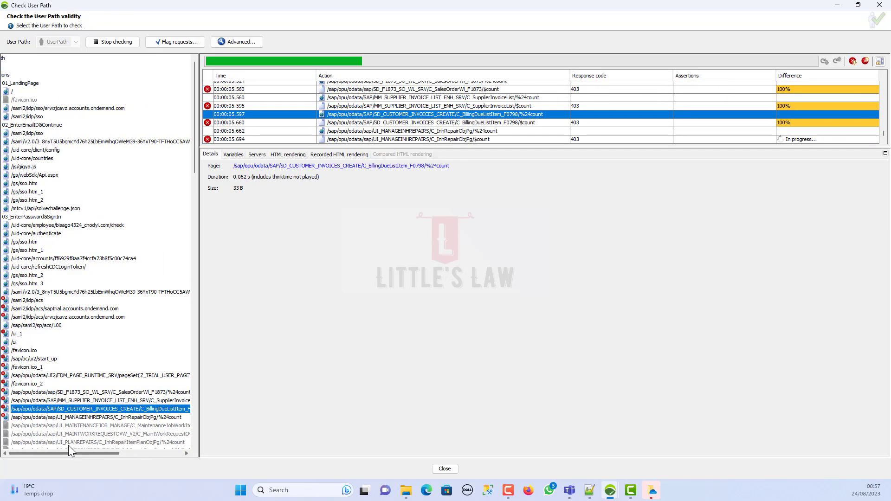
{"action": "left_click", "coordinate": [118, 42]}
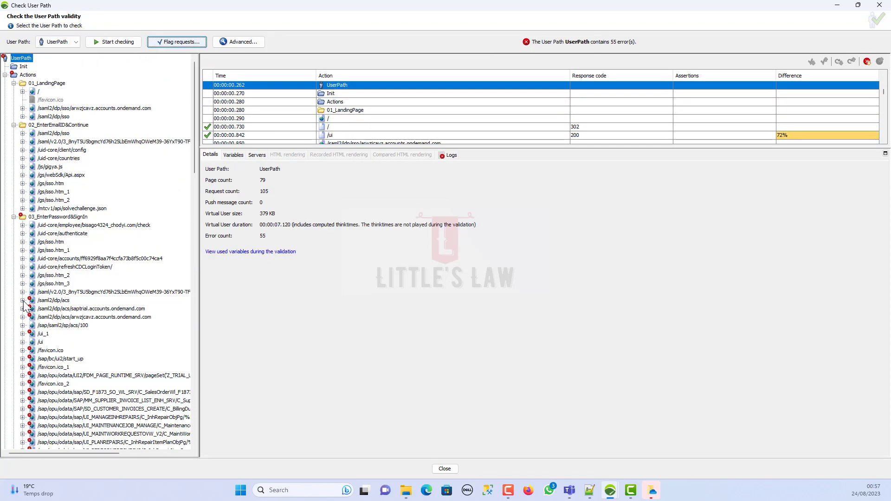
Examine the assertions of the failing /saml2/idp/acs request and search its response for auth
{"action": "left_click", "coordinate": [23, 301]}
{"action": "left_click", "coordinate": [53, 309]}
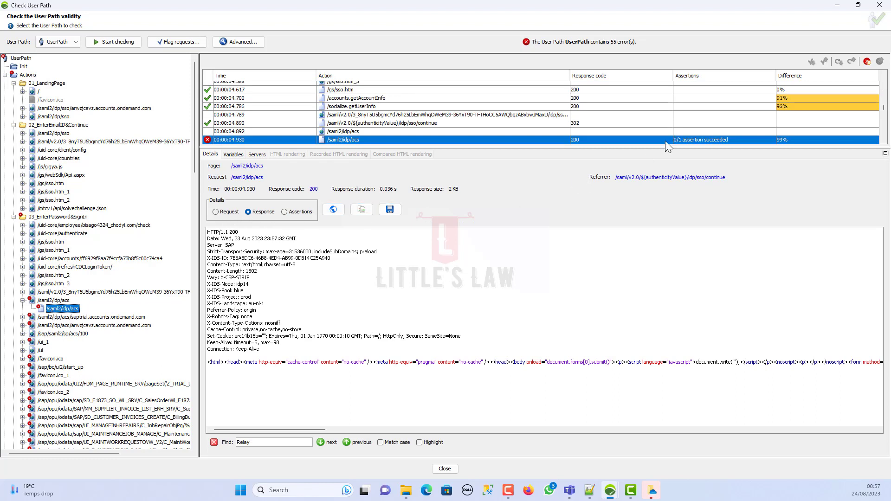
{"action": "left_click", "coordinate": [292, 213]}
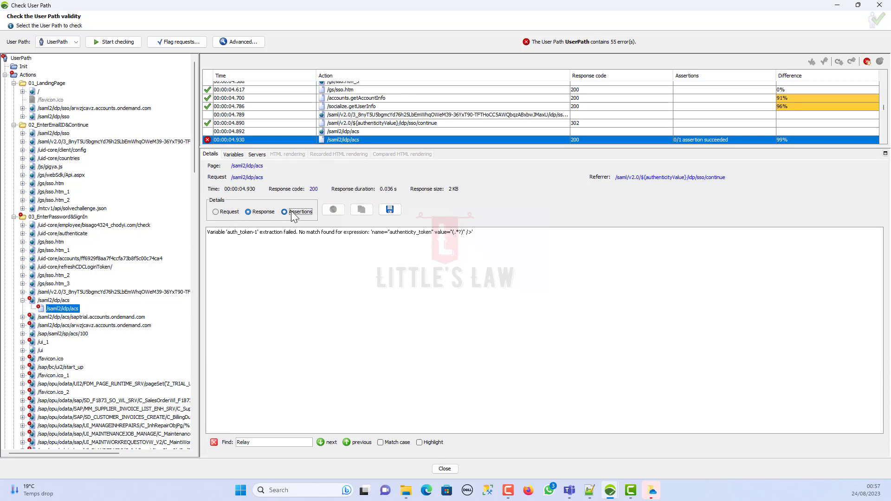
{"action": "left_click", "coordinate": [258, 213]}
{"action": "double_click", "coordinate": [265, 442]}
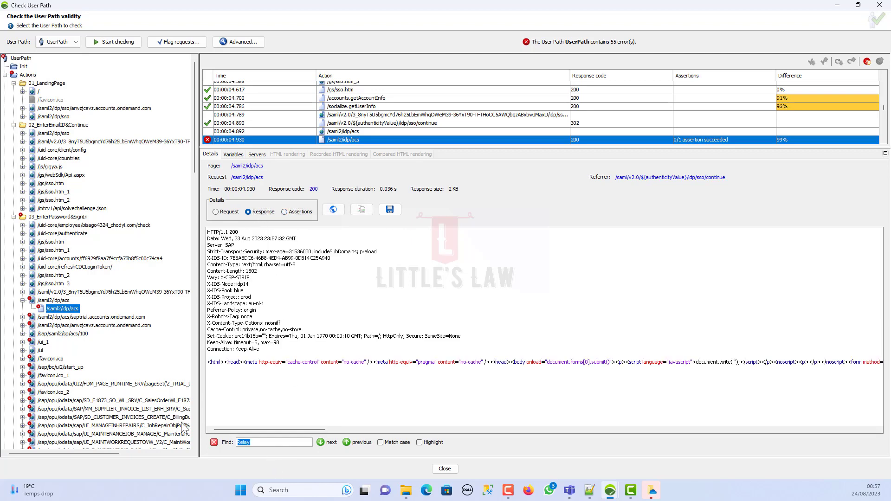
{"action": "type", "text": "auth"}
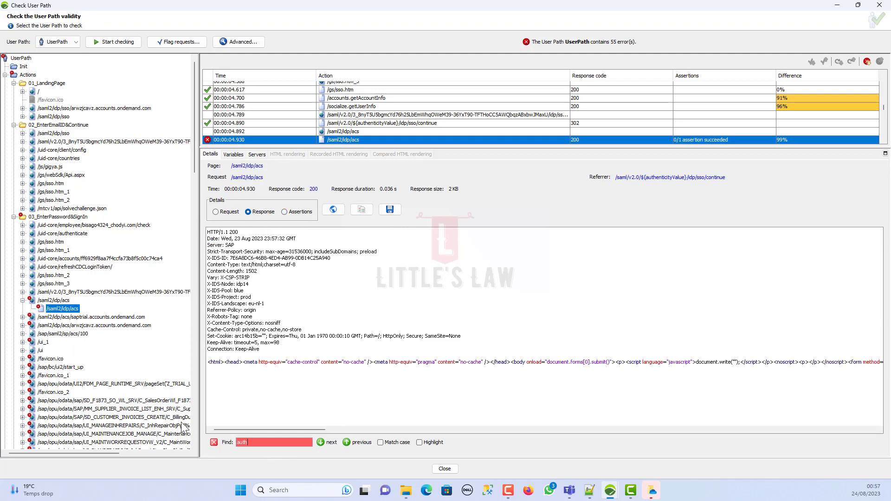
{"action": "key", "text": "BackSpace"}
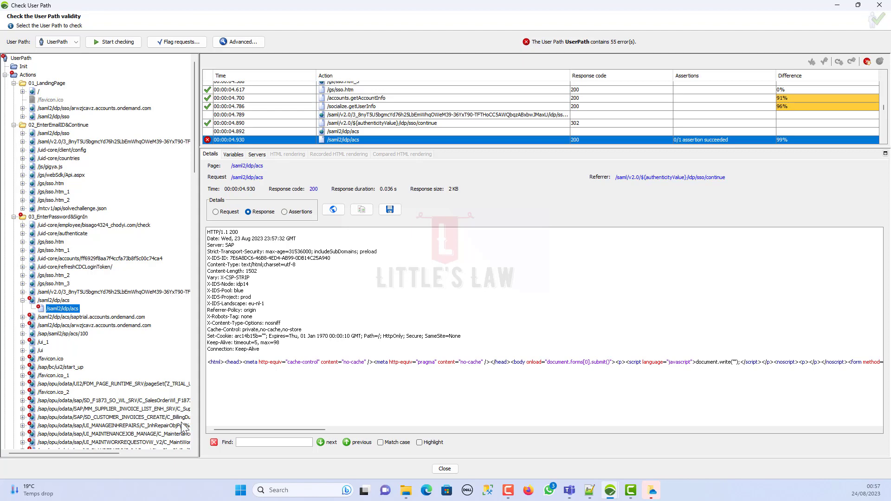
Select the failing /saml2/idp/acs request in the design and copy the full value of its SAMLResponse parameter
{"action": "right_click", "coordinate": [65, 314]}
{"action": "left_click", "coordinate": [87, 320]}
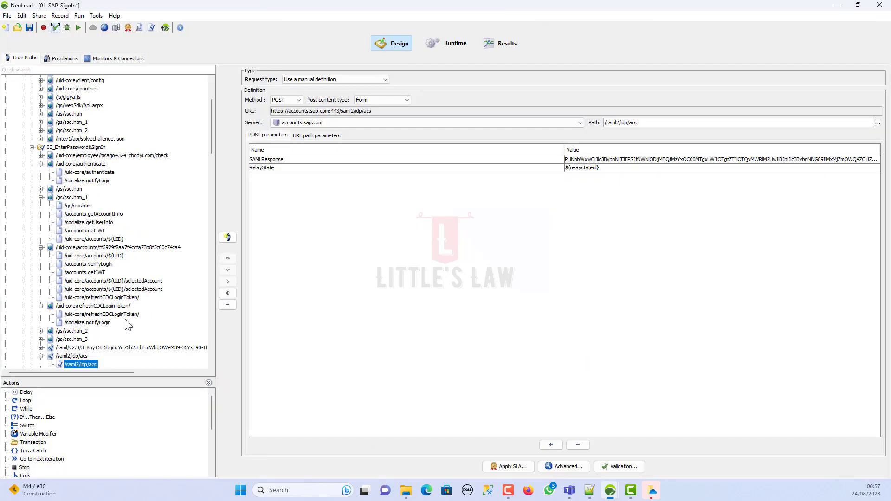
{"action": "double_click", "coordinate": [578, 159]}
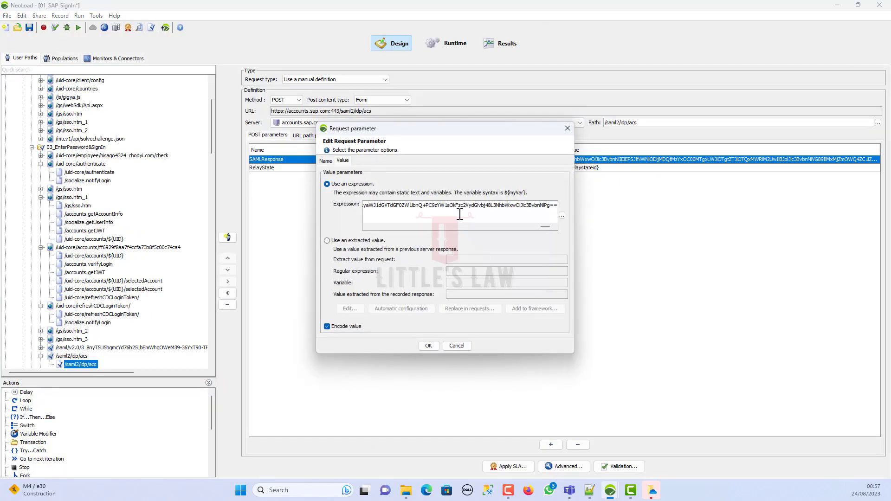
{"action": "key", "text": "ctrl+a"}
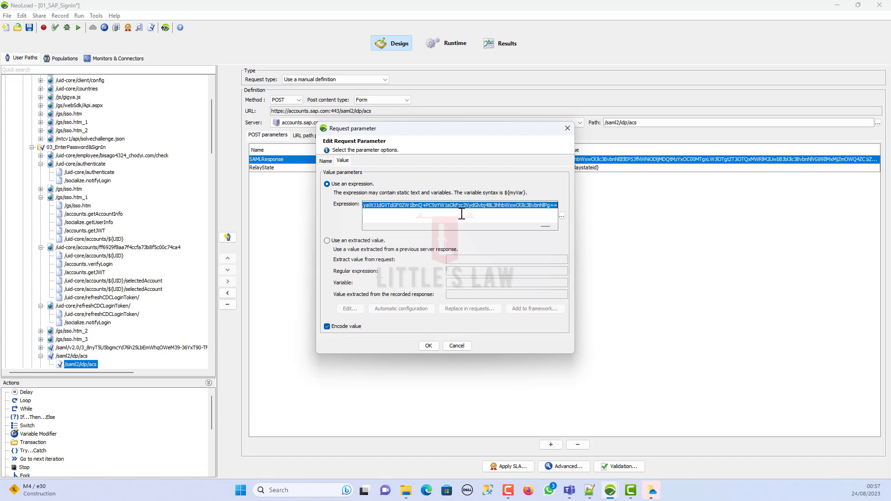
{"action": "left_click", "coordinate": [429, 348]}
Flag the requests whose recorded response contains the copied SAMLResponse value
{"action": "left_click", "coordinate": [151, 28]}
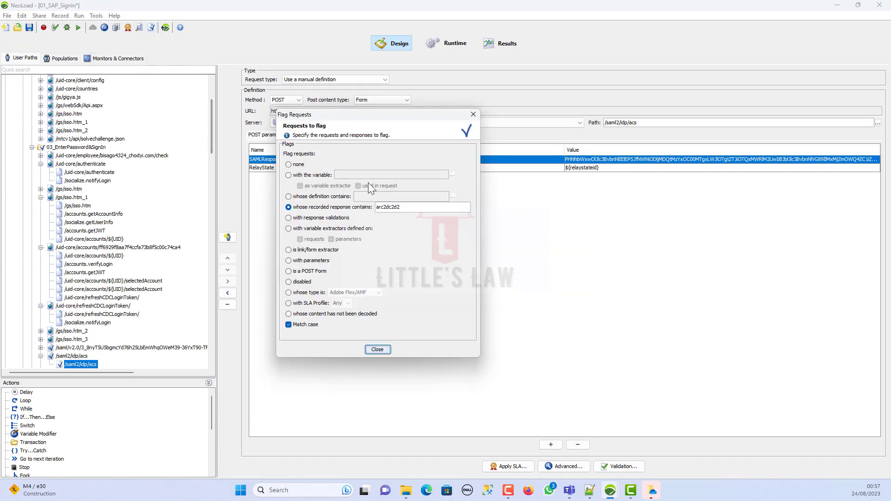
{"action": "double_click", "coordinate": [409, 208]}
{"action": "key", "text": "ctrl+v"}
{"action": "left_click", "coordinate": [377, 349]}
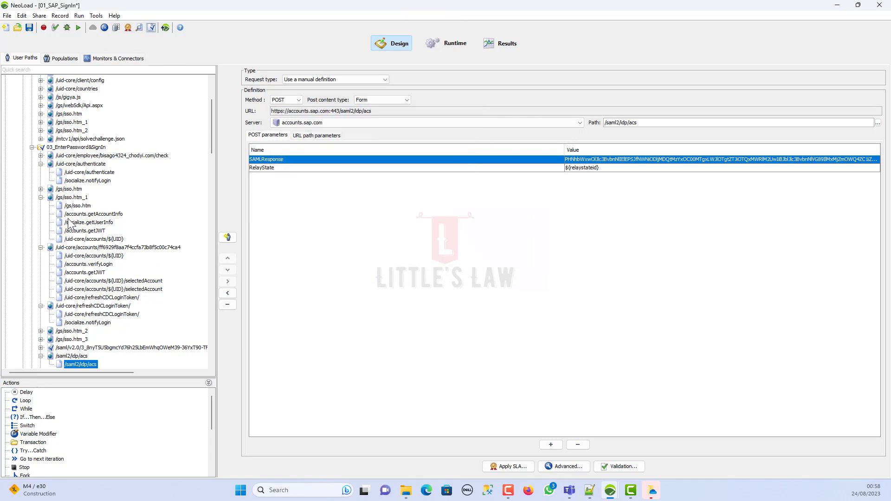
Add a variable extractor to the flagged /saml/v2.0/${authenticityValue}/idp/sso/continue request under 03_EnterPassword&SignIn
{"action": "scroll", "coordinate": [102, 242], "scroll_direction": "up", "scroll_amount": 4}
{"action": "scroll", "coordinate": [102, 243], "scroll_direction": "down", "scroll_amount": 6}
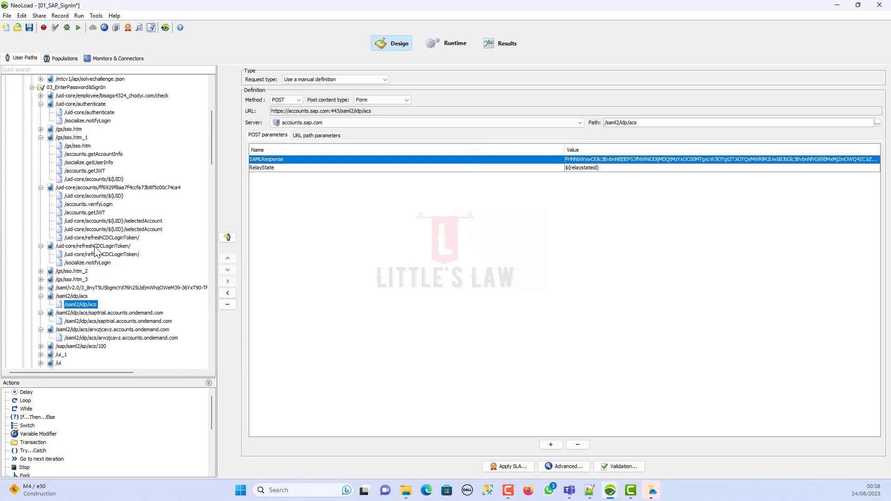
{"action": "left_click", "coordinate": [41, 288]}
{"action": "left_click", "coordinate": [164, 297]}
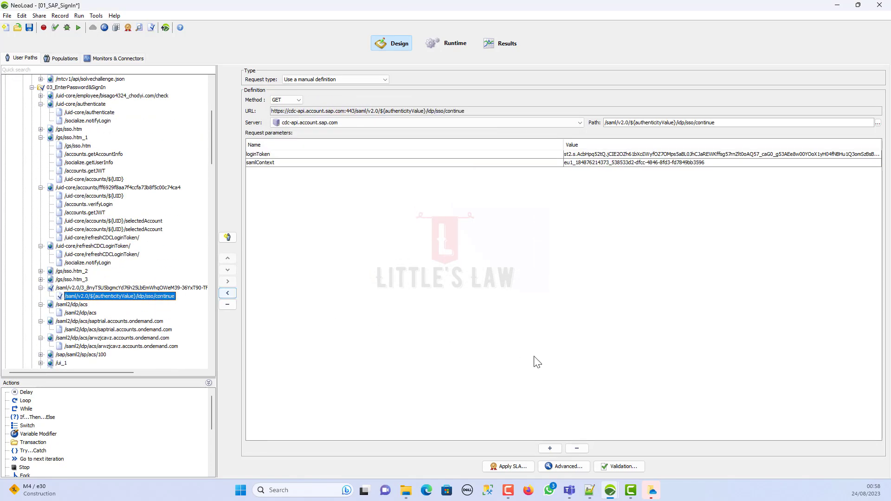
{"action": "left_click", "coordinate": [566, 466]}
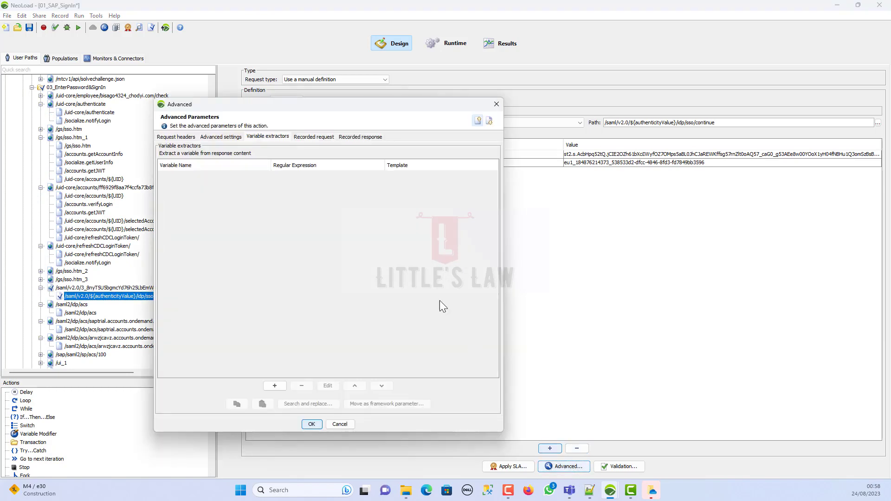
{"action": "left_click", "coordinate": [275, 386]}
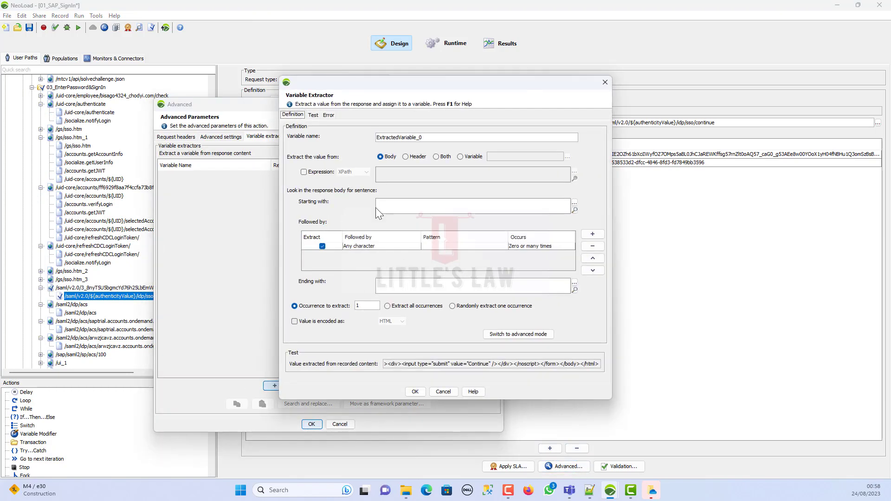
Find the copied SAMLResponse token in the recorded response and set the extractor's starting text to <input type="hidden" name="SAMLResponse" value="
{"action": "left_click", "coordinate": [574, 203]}
{"action": "left_click", "coordinate": [364, 385]}
{"action": "type", "text": "j48L3NhbWxwOlJlc3BvbnNlPg=="}
{"action": "key", "text": "Return"}
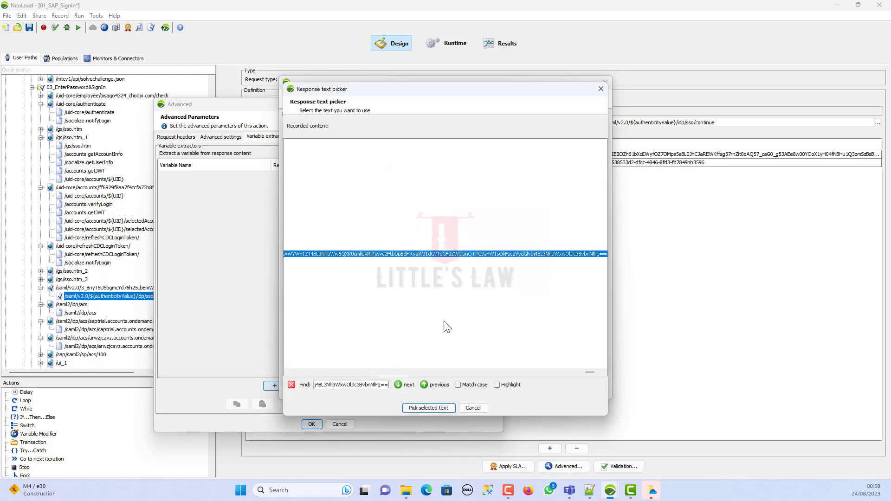
{"action": "left_click_drag", "start_coordinate": [591, 372], "coordinate": [297, 353]}
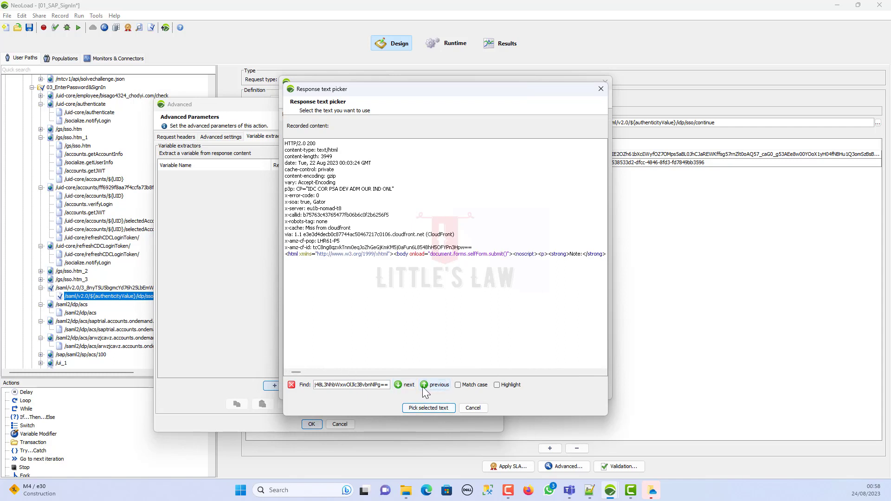
{"action": "left_click_drag", "start_coordinate": [300, 371], "coordinate": [305, 372]}
{"action": "left_click", "coordinate": [407, 385]}
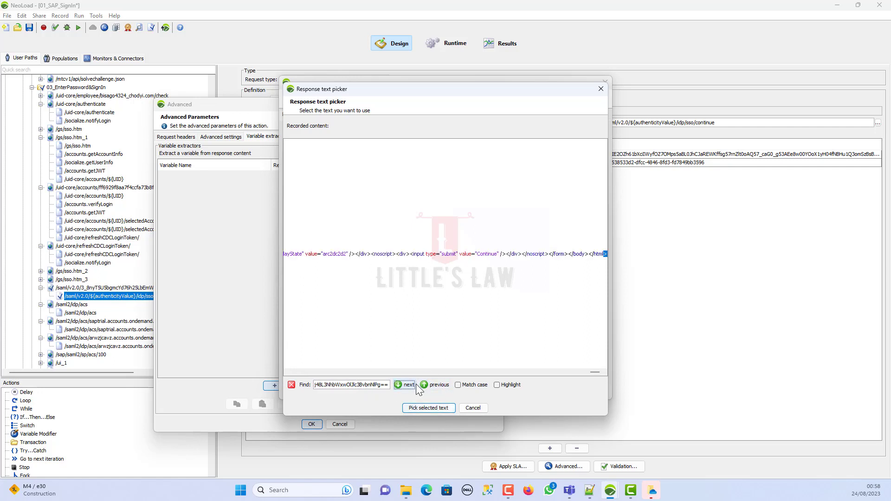
{"action": "left_click", "coordinate": [436, 385]}
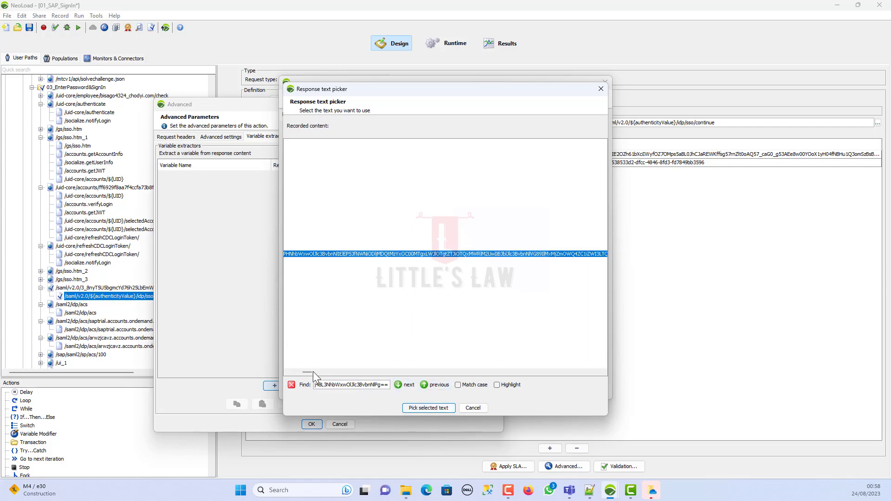
{"action": "left_click_drag", "start_coordinate": [309, 374], "coordinate": [306, 373]}
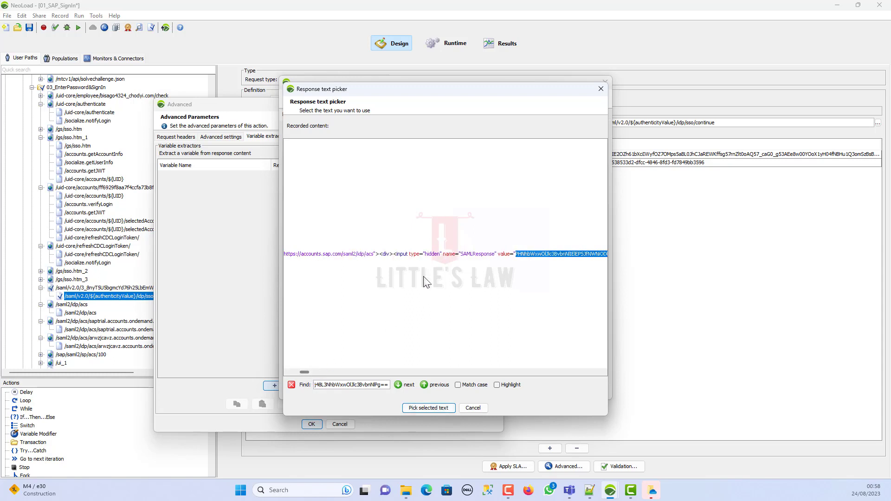
{"action": "left_click_drag", "start_coordinate": [393, 256], "coordinate": [516, 258]}
{"action": "left_click", "coordinate": [443, 409]}
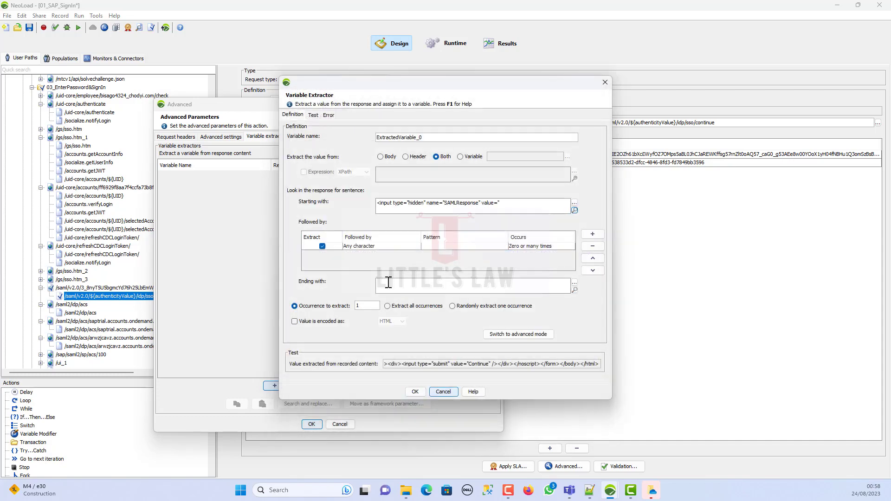
End the extraction at a double quote and save the extractor under the variable name SAML
{"action": "left_click", "coordinate": [390, 284]}
{"action": "type", "text": "\""}
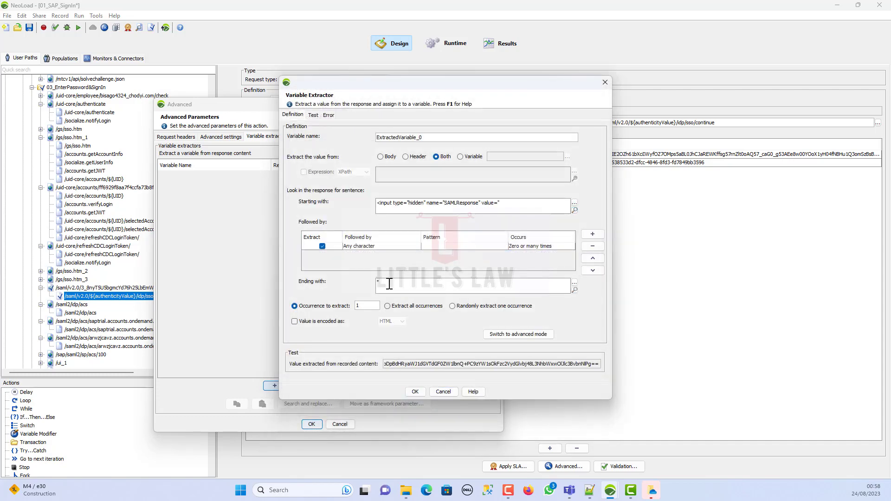
{"action": "left_click_drag", "start_coordinate": [441, 138], "coordinate": [125, 95]}
{"action": "type", "text": "SAML"}
{"action": "left_click", "coordinate": [415, 392]}
Replace all recorded instances of the SAMLResponse value with the SAML variable and save the request's advanced parameters
{"action": "left_click", "coordinate": [301, 174]}
{"action": "left_click", "coordinate": [316, 404]}
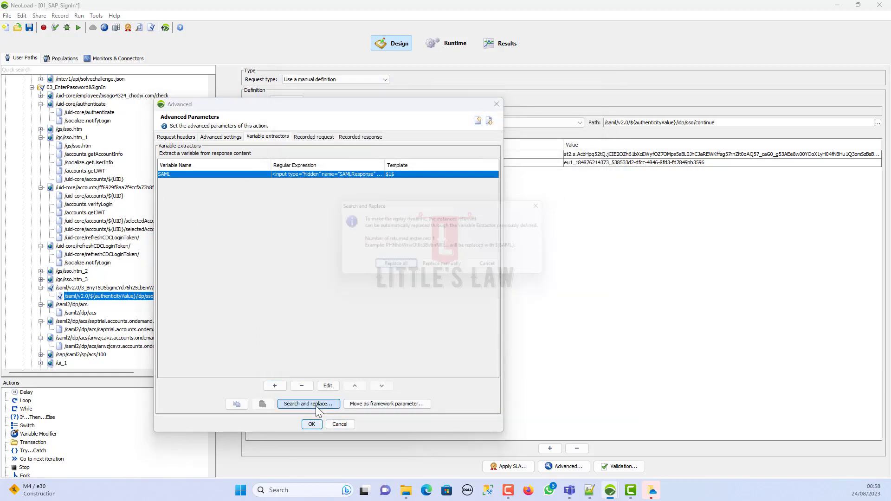
{"action": "left_click", "coordinate": [399, 262]}
{"action": "left_click", "coordinate": [451, 253]}
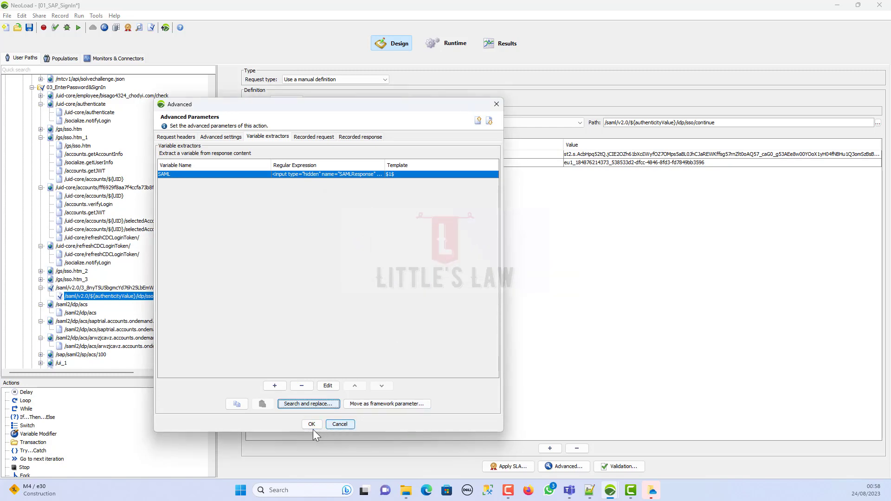
{"action": "left_click", "coordinate": [311, 424]}
Run the user path check again and examine the variables extracted by the failing /saml/v2.0/${authenticityValue}/idp/sso/continue request
{"action": "left_click", "coordinate": [56, 28]}
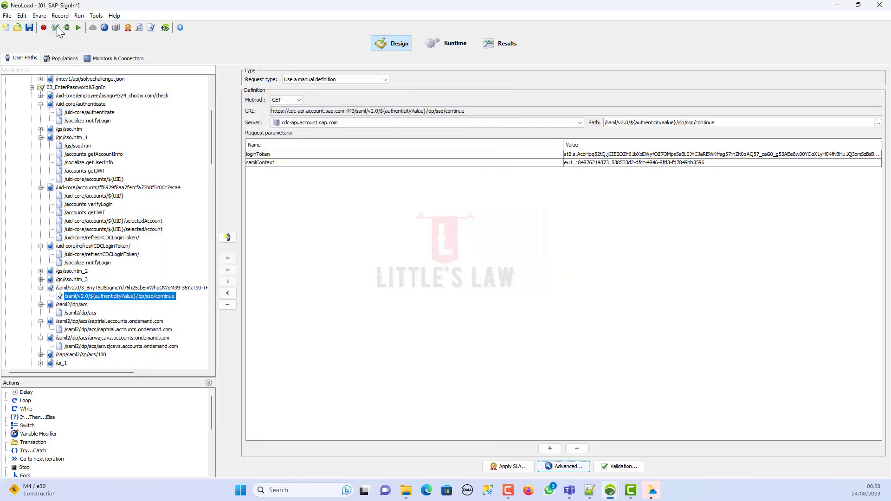
{"action": "left_click", "coordinate": [118, 42]}
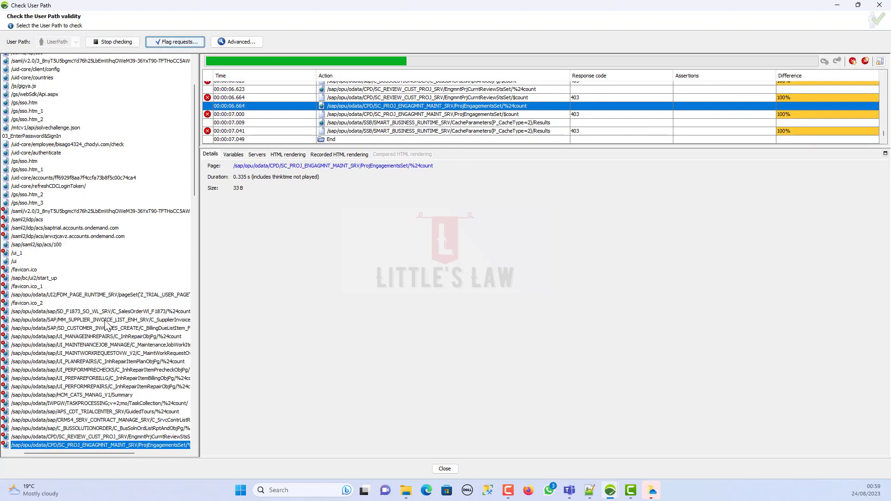
{"action": "left_click", "coordinate": [22, 292]}
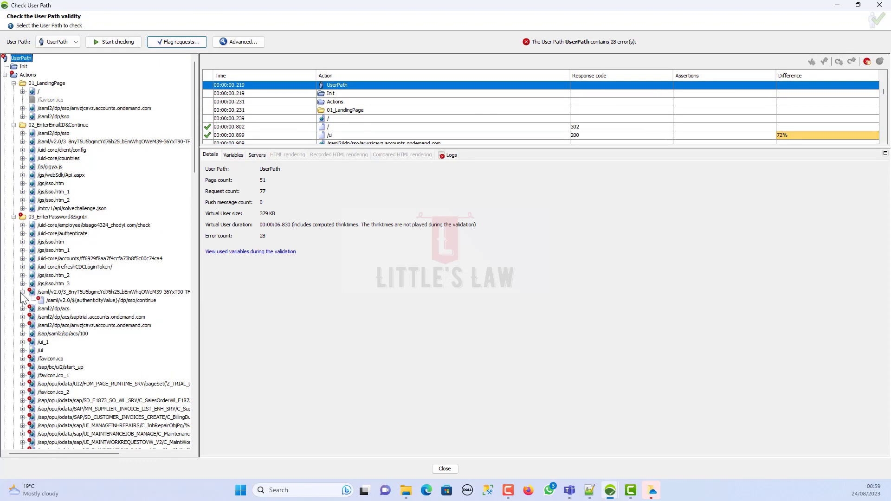
{"action": "left_click", "coordinate": [60, 301]}
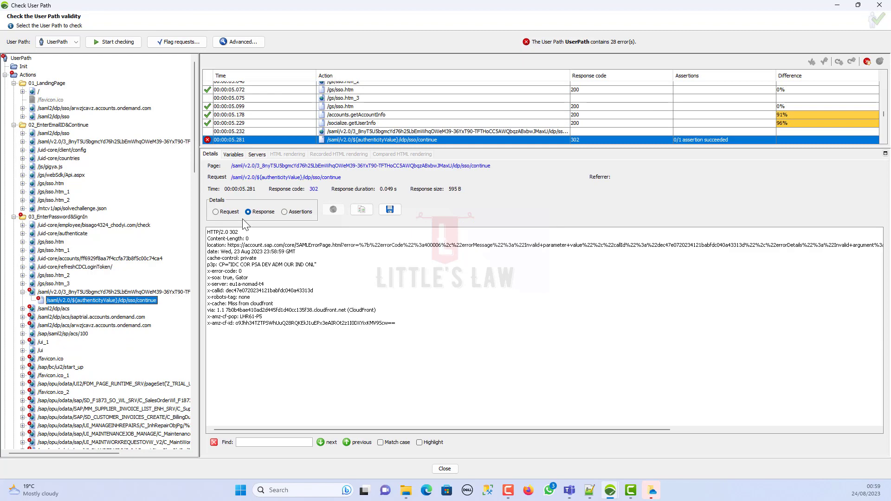
{"action": "left_click", "coordinate": [240, 154]}
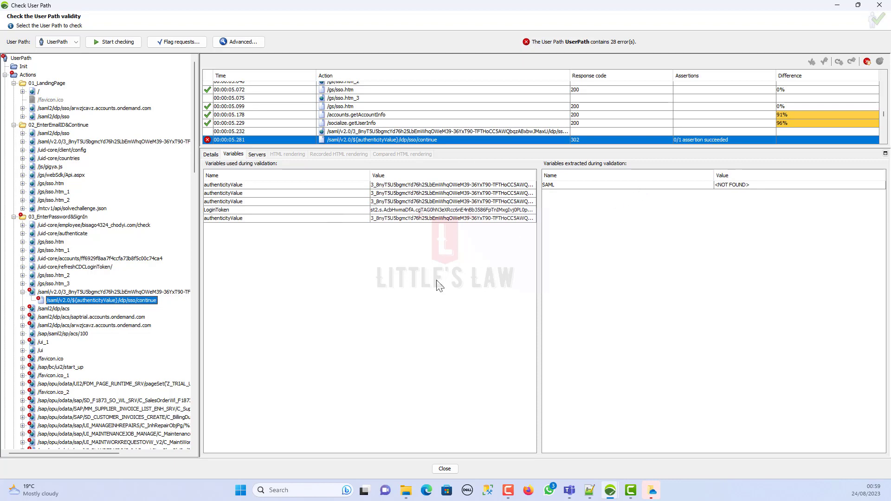
{"action": "left_click", "coordinate": [590, 187]}
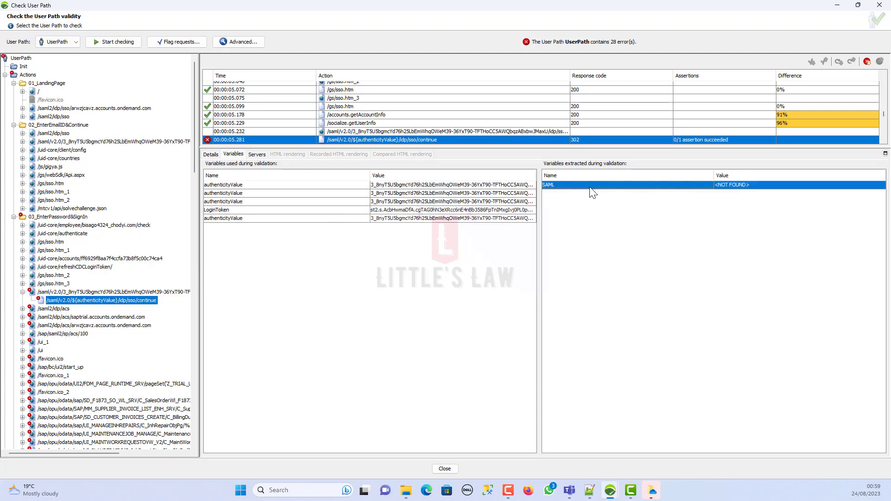
Select the failing idp/sso/continue request in the design and copy the full value of its loginToken parameter
{"action": "right_click", "coordinate": [93, 307]}
{"action": "left_click", "coordinate": [104, 307]}
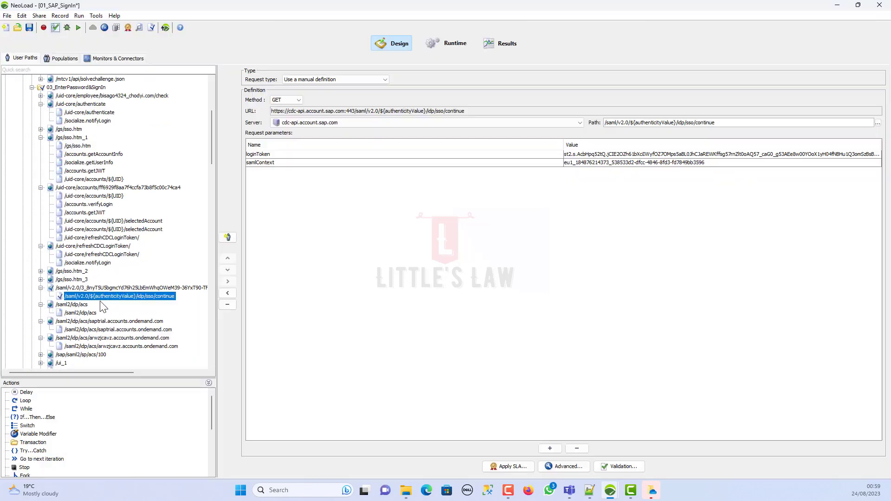
{"action": "double_click", "coordinate": [616, 155]}
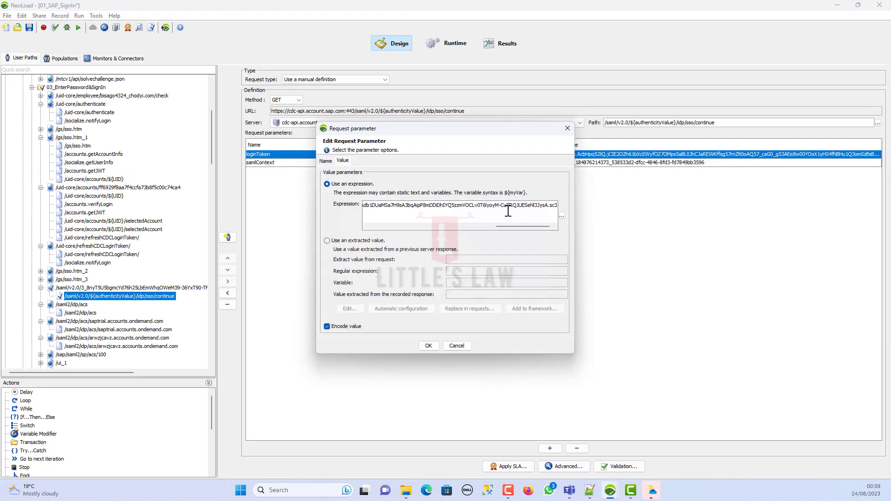
{"action": "key", "text": "ctrl+a"}
{"action": "left_click", "coordinate": [429, 346]}
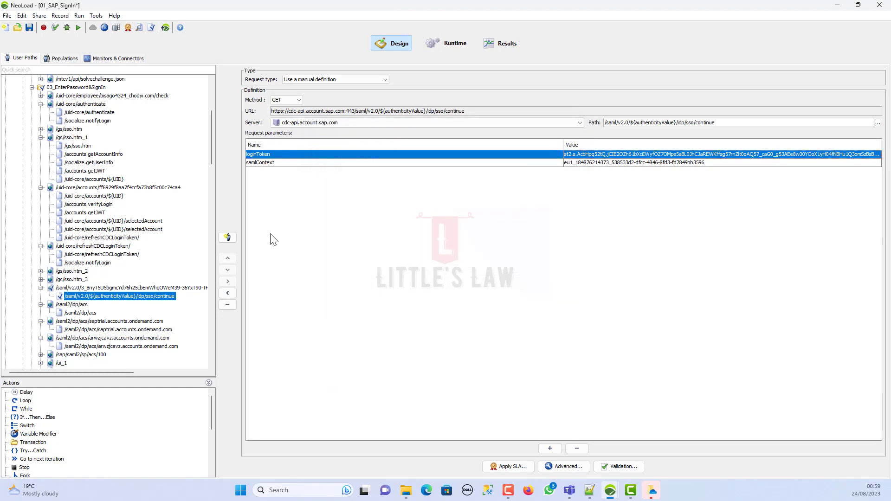
Flag the requests whose recorded response contains the copied loginToken and open the flagged /socialize.notifyLogin request under /uid-core/refreshCDCLoginToken/
{"action": "left_click", "coordinate": [149, 28]}
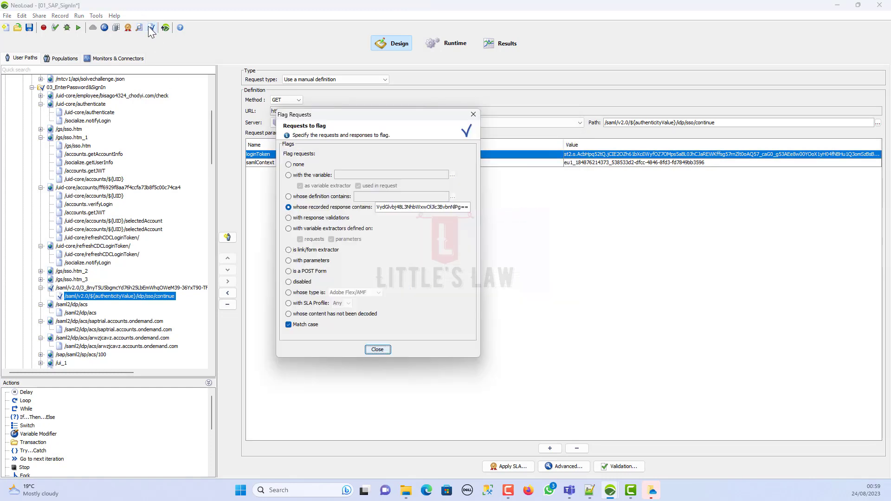
{"action": "double_click", "coordinate": [396, 207]}
{"action": "key", "text": "ctrl+v"}
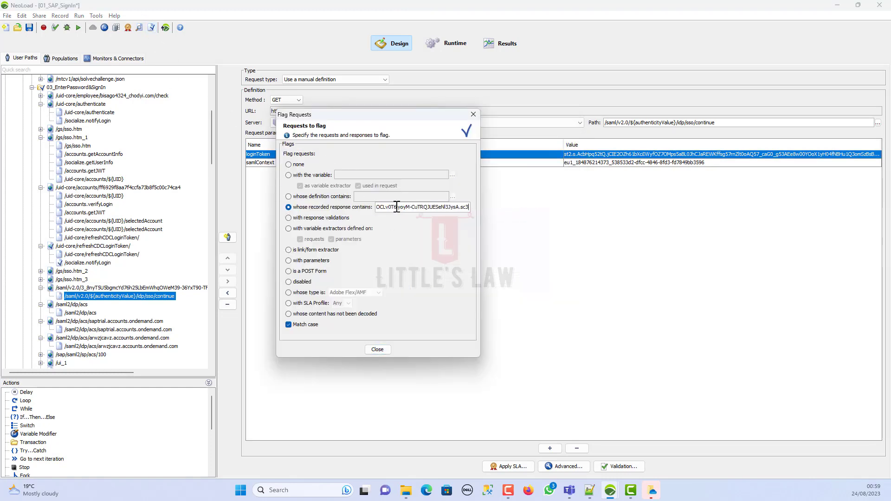
{"action": "left_click", "coordinate": [377, 350]}
{"action": "left_click", "coordinate": [89, 263]}
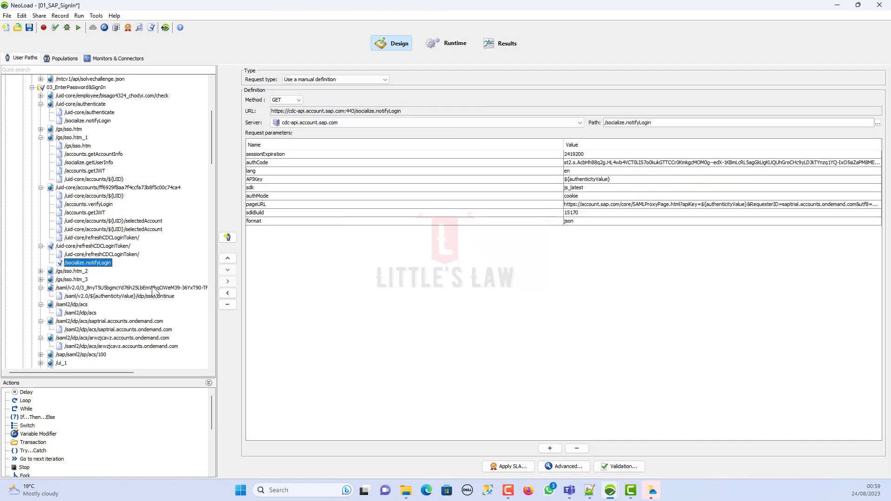
Add a variable extractor on both header and body, locate the copied login token and set the starting text to "login_token": "
{"action": "left_click", "coordinate": [564, 466]}
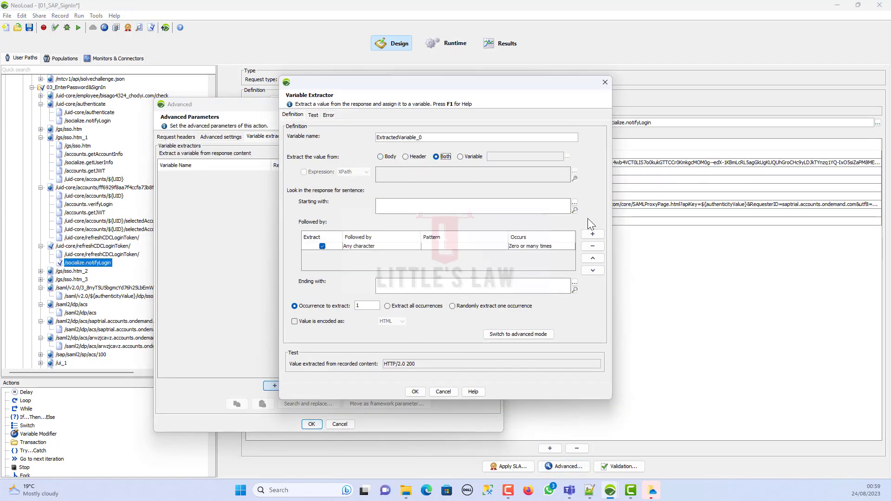
{"action": "left_click", "coordinate": [575, 210]}
{"action": "key", "text": "ctrl+v"}
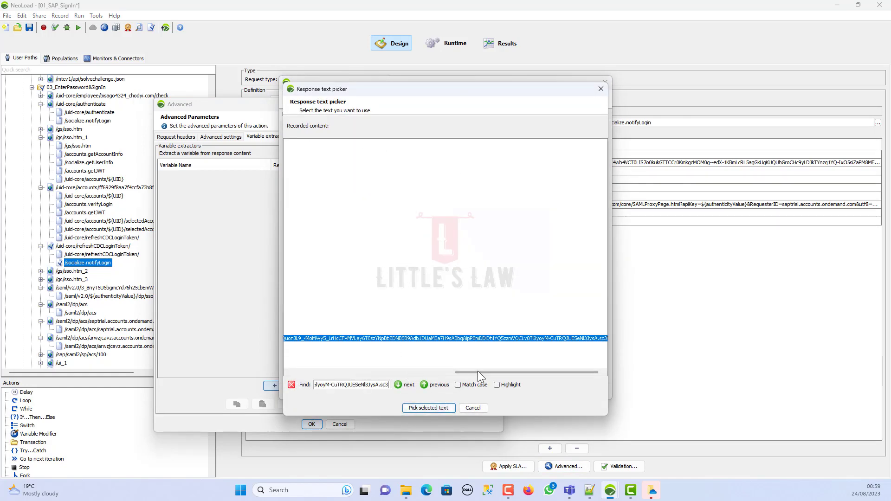
{"action": "left_click_drag", "start_coordinate": [501, 371], "coordinate": [321, 340]}
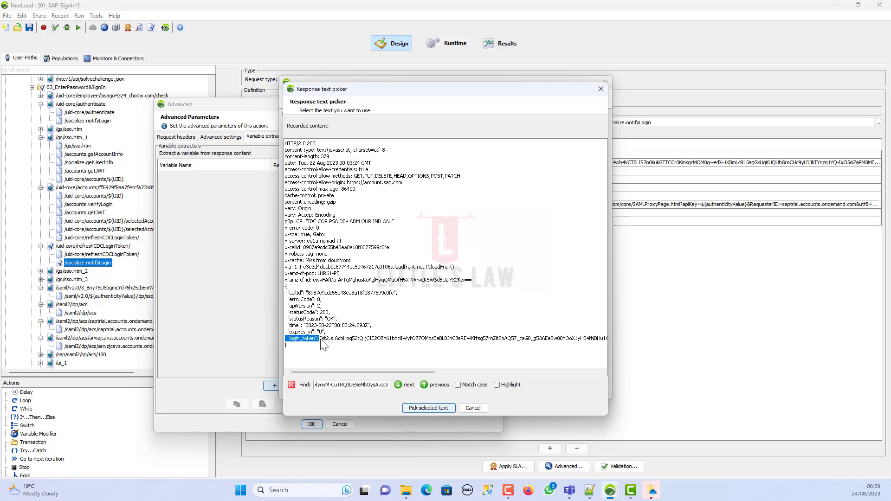
{"action": "left_click", "coordinate": [426, 408]}
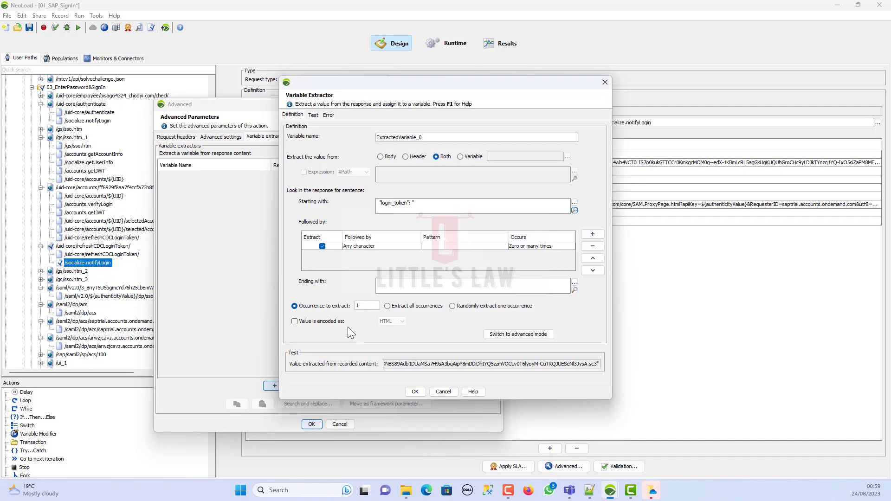
End the extraction at a double quote and save the extractor under the variable name login_token
{"action": "left_click", "coordinate": [400, 288]}
{"action": "type", "text": "\""}
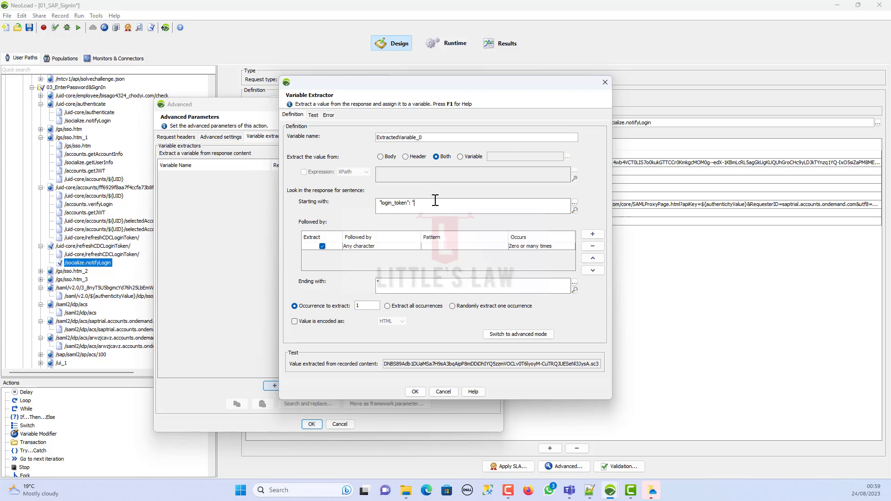
{"action": "double_click", "coordinate": [422, 137]}
{"action": "key", "text": "BackSpace"}
{"action": "left_click", "coordinate": [415, 392]}
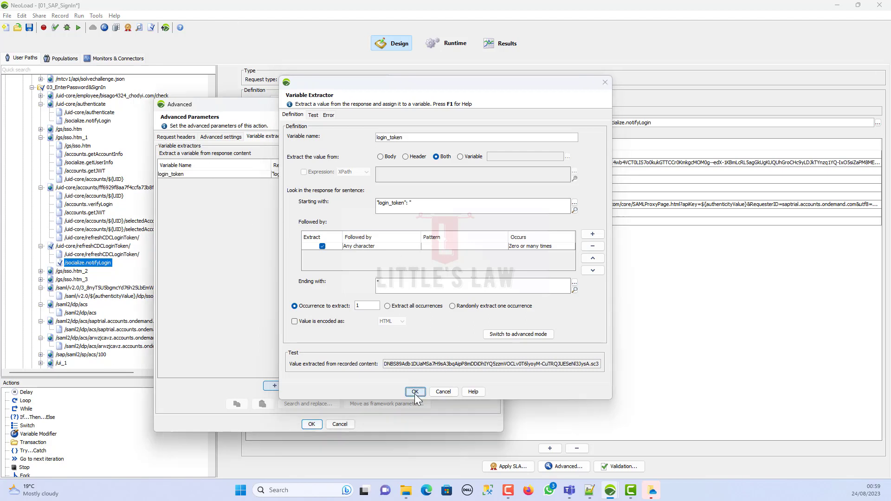
Replace all recorded instances of the token with the login_token variable and save the advanced parameters of /socialize.notifyLogin
{"action": "left_click", "coordinate": [294, 176]}
{"action": "left_click", "coordinate": [297, 404]}
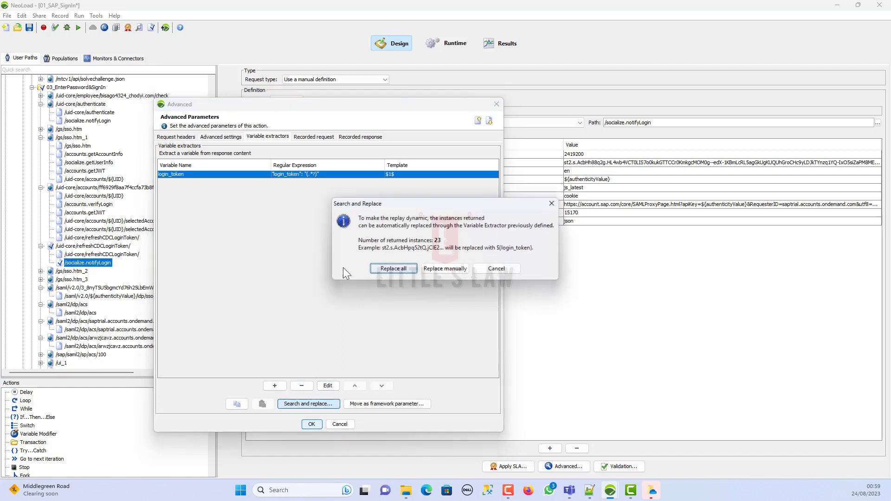
{"action": "left_click", "coordinate": [395, 269]}
{"action": "left_click", "coordinate": [441, 311]}
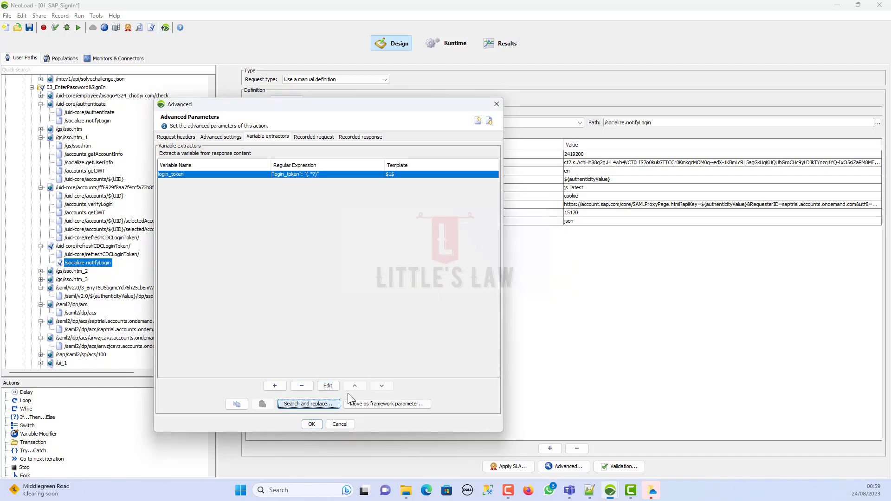
{"action": "left_click", "coordinate": [312, 424]}
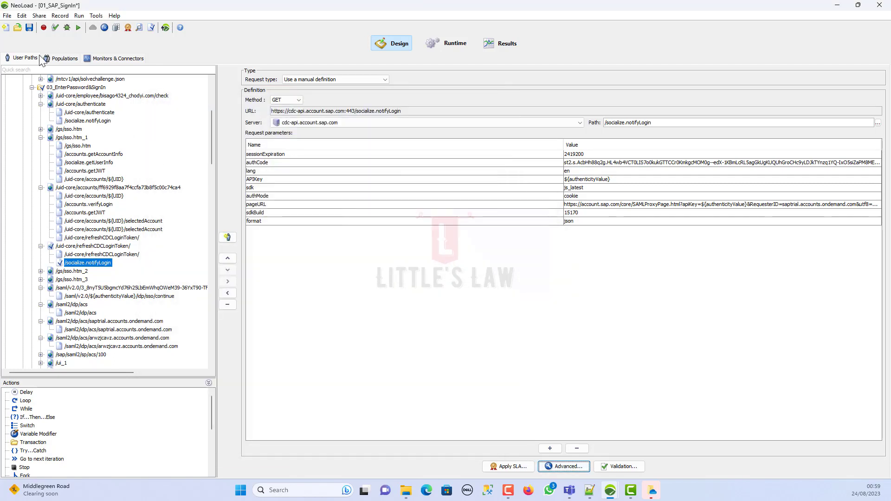
Run the user path check again and examine the variables of the failing /socialize.notifyLogin request under /uid-core/refreshCDCLoginToken/
{"action": "left_click", "coordinate": [55, 27]}
{"action": "left_click", "coordinate": [131, 41]}
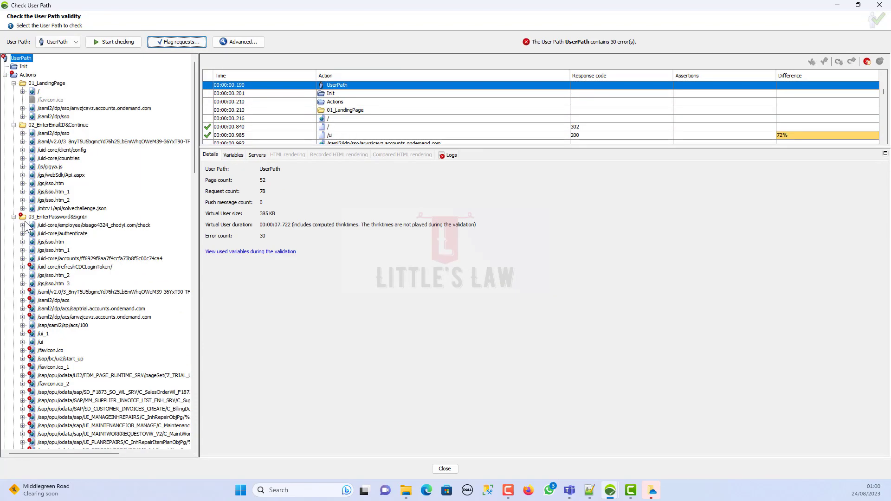
{"action": "left_click", "coordinate": [23, 267]}
{"action": "left_click", "coordinate": [66, 284]}
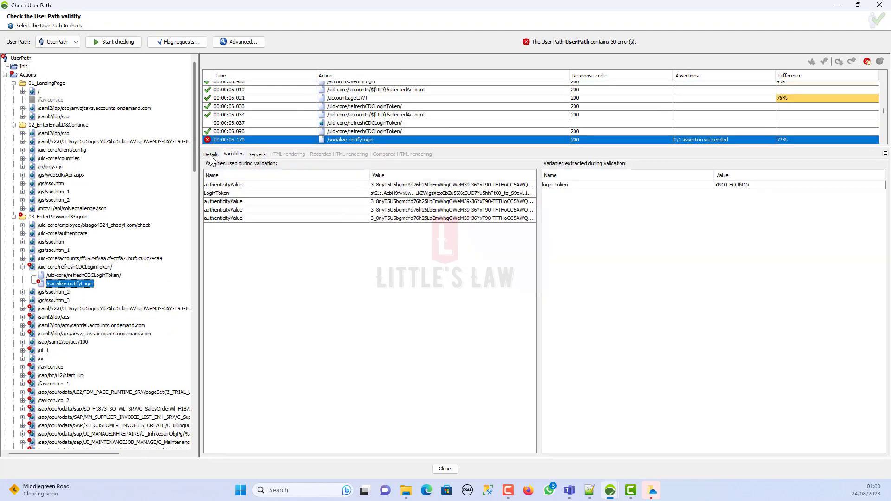
Locate the failing /socialize.notifyLogin request in the design and return to its result in the user path check
{"action": "right_click", "coordinate": [68, 282]}
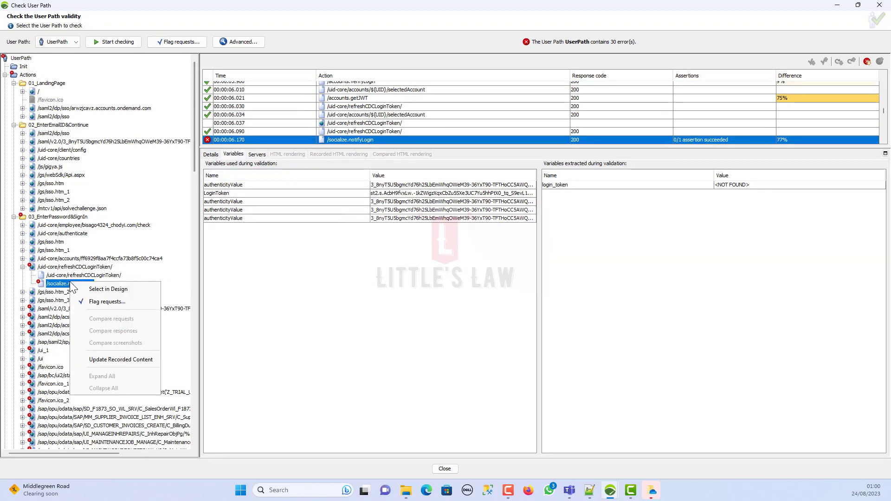
{"action": "left_click", "coordinate": [88, 288]}
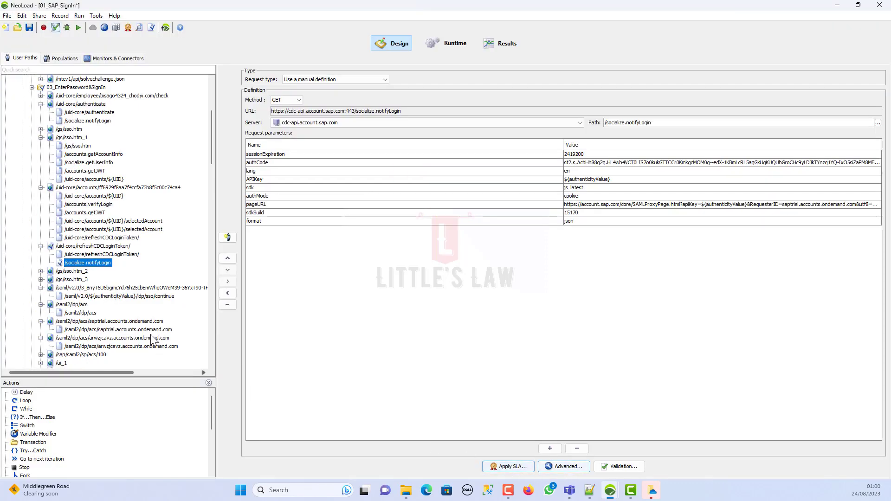
{"action": "right_click", "coordinate": [90, 263]}
{"action": "left_click", "coordinate": [135, 399]}
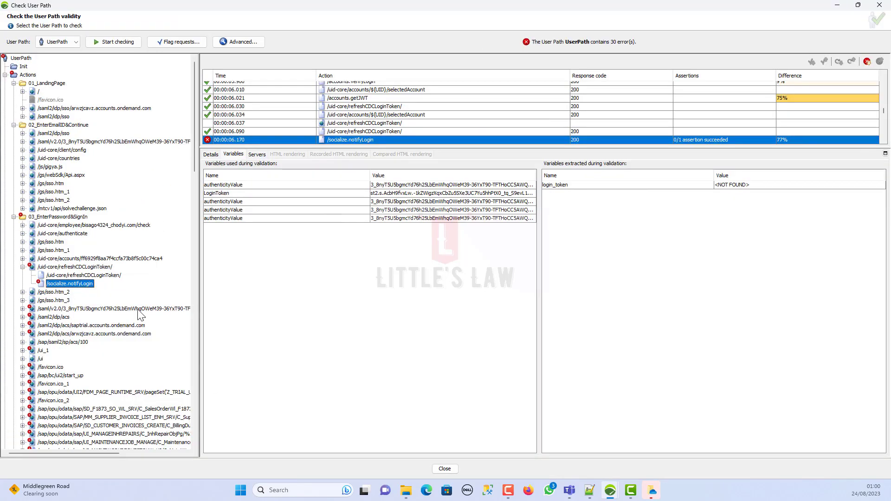
Examine the validation response of the failing /socialize.notifyLogin request and locate the request in the design
{"action": "left_click", "coordinate": [210, 154]}
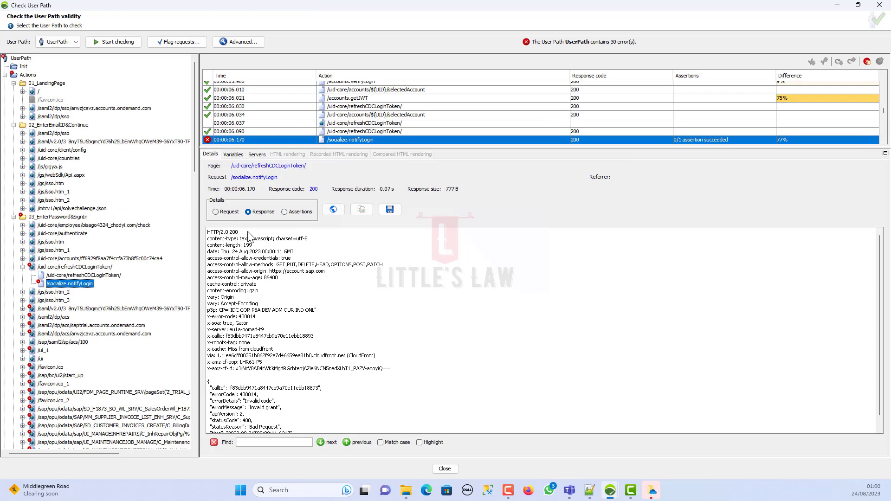
{"action": "scroll", "coordinate": [280, 329], "scroll_direction": "down", "scroll_amount": 1}
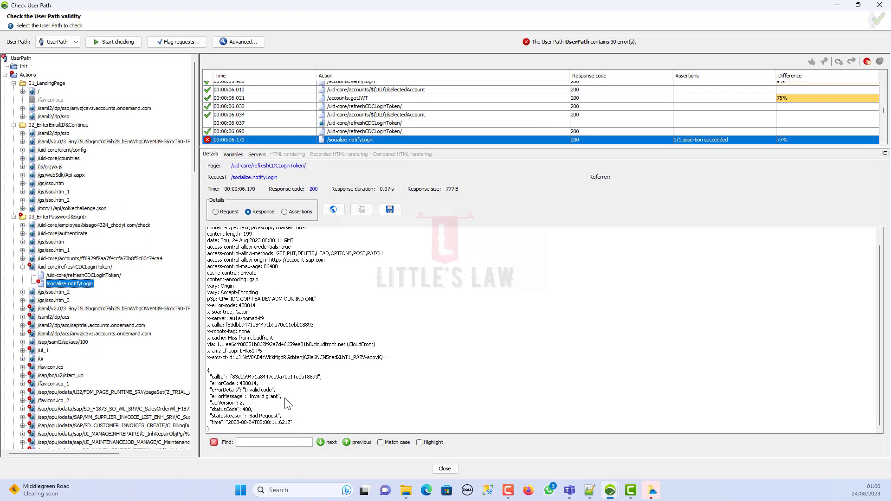
{"action": "left_click_drag", "start_coordinate": [293, 423], "coordinate": [236, 377]}
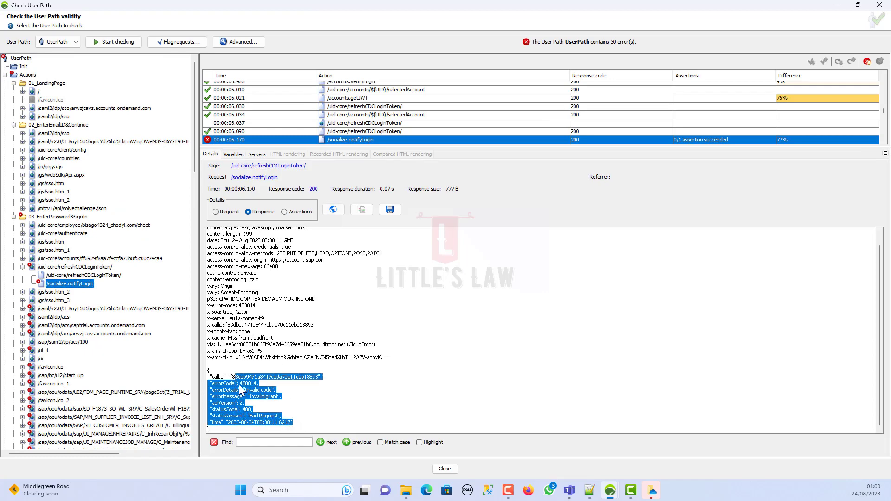
{"action": "right_click", "coordinate": [64, 286]}
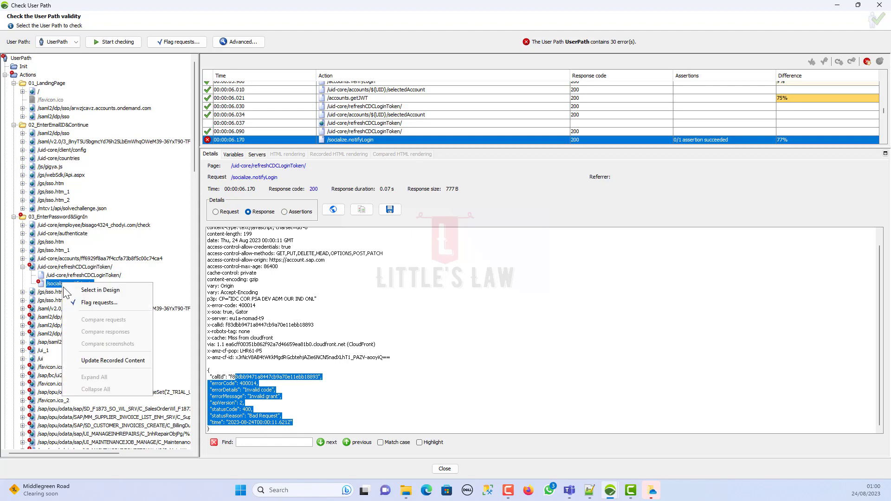
{"action": "left_click", "coordinate": [93, 291]}
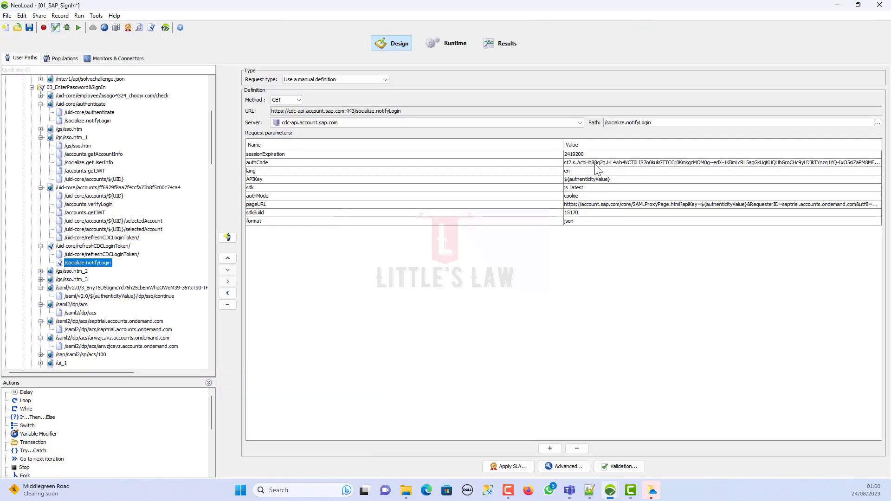
Copy the authCode parameter value of /socialize.notifyLogin and flag the requests whose recorded response contains that authorization code
{"action": "double_click", "coordinate": [621, 163]}
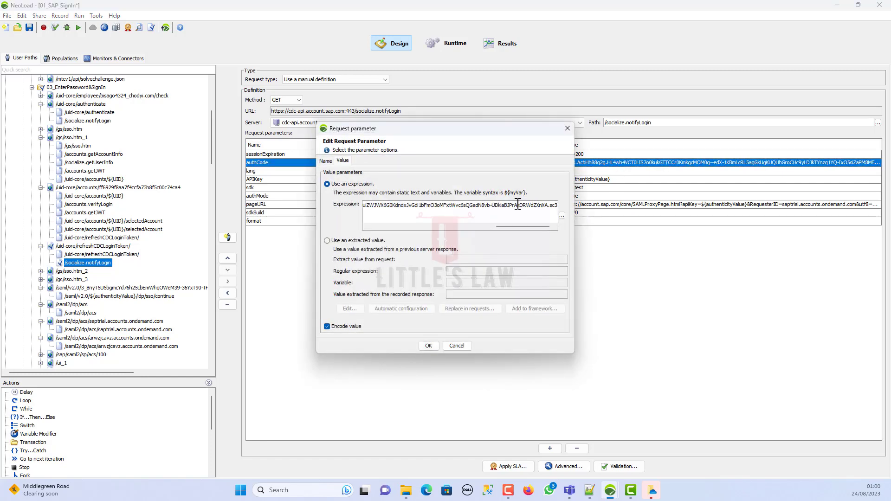
{"action": "triple_click", "coordinate": [518, 204]}
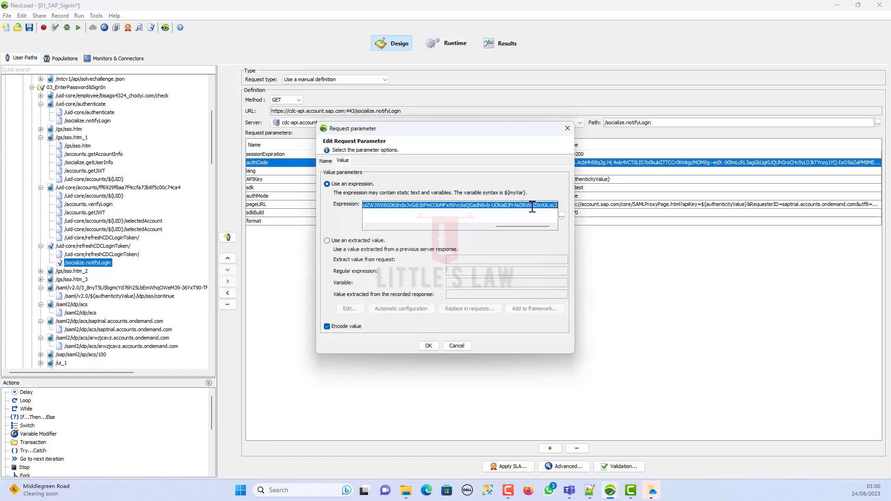
{"action": "left_click", "coordinate": [428, 345]}
{"action": "left_click", "coordinate": [151, 28]}
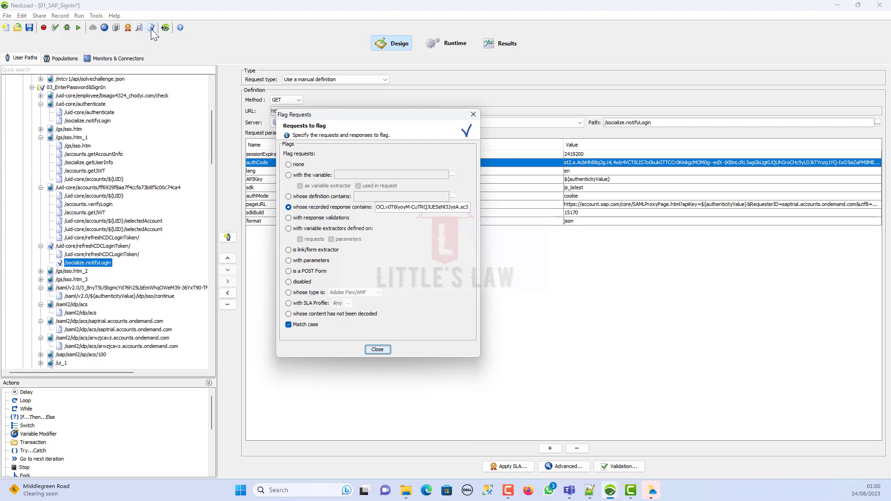
{"action": "triple_click", "coordinate": [402, 208]}
{"action": "key", "text": "ctrl+v"}
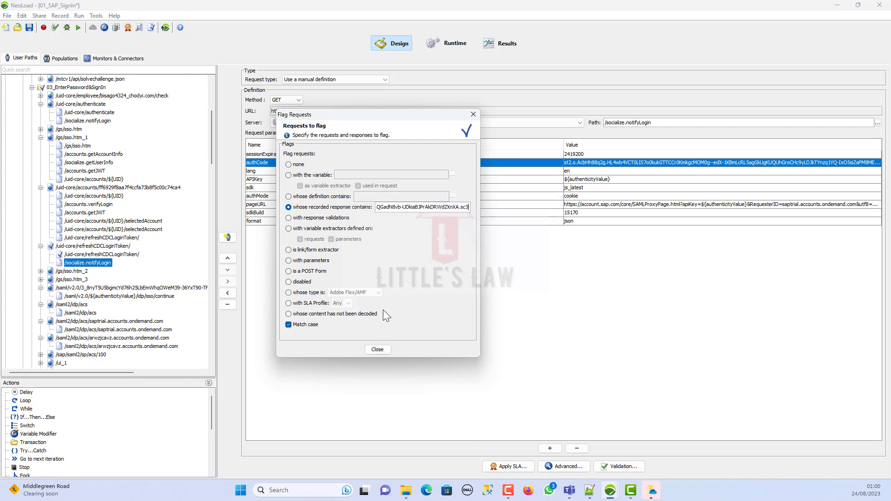
{"action": "left_click", "coordinate": [381, 350]}
Add a variable extractor to the flagged /uid-core/refreshCDCLoginToken/ request that extracts from both header and body
{"action": "left_click", "coordinate": [103, 255]}
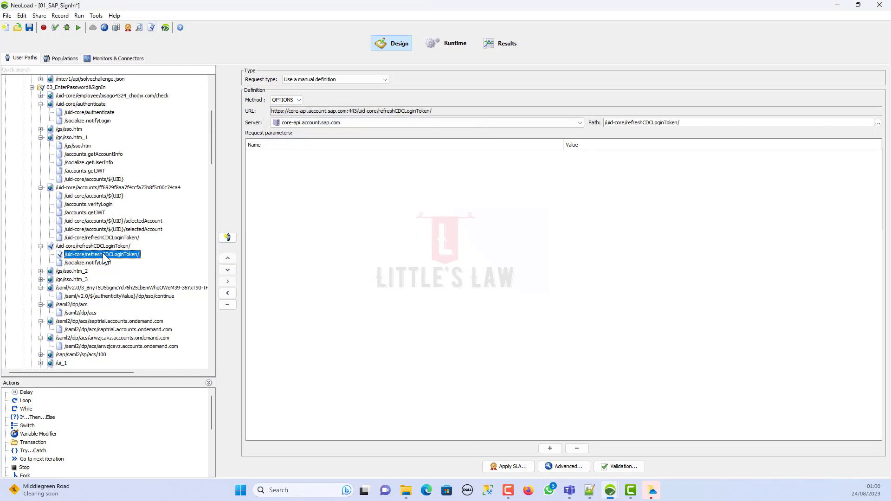
{"action": "left_click", "coordinate": [562, 467]}
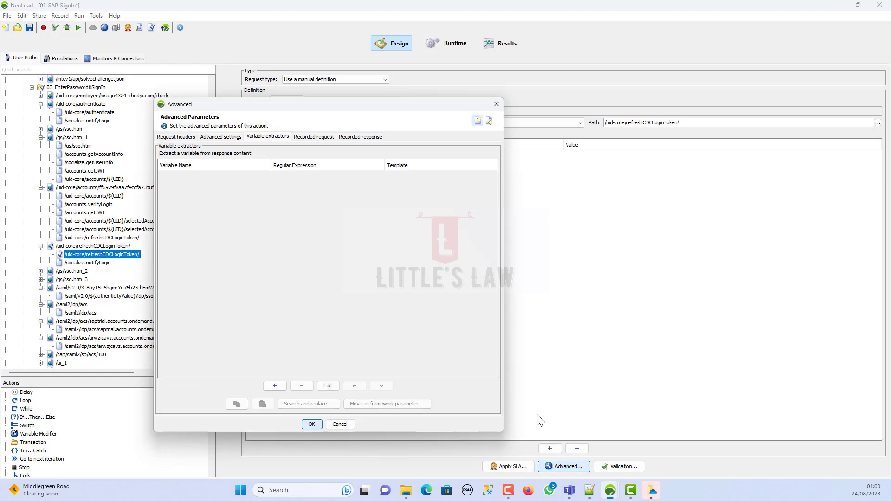
{"action": "left_click", "coordinate": [276, 386]}
{"action": "left_click", "coordinate": [436, 157]}
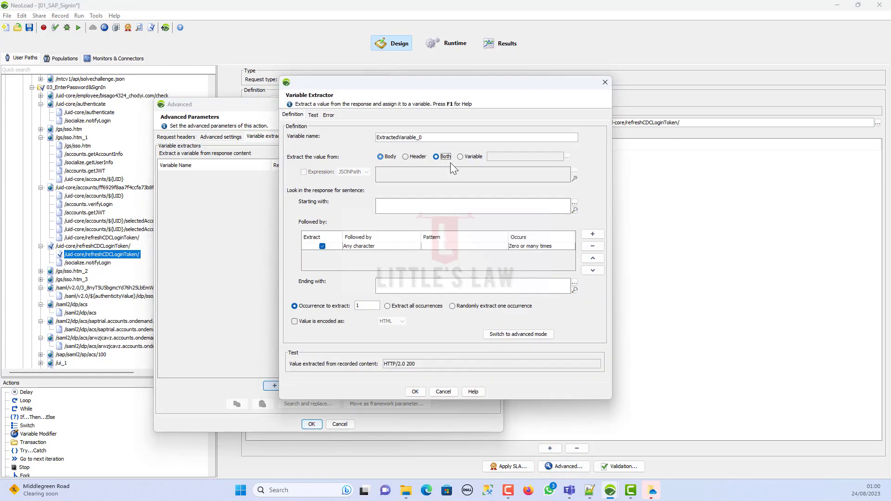
Find the authorization code in the recorded response and use the preceding text "cookieValue":" as the extractor's starting text
{"action": "left_click", "coordinate": [575, 210]}
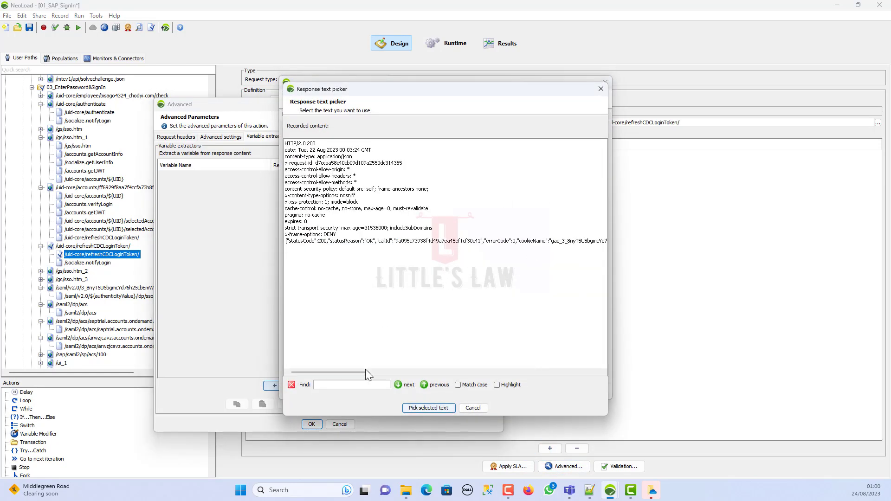
{"action": "key", "text": "ctrl+v"}
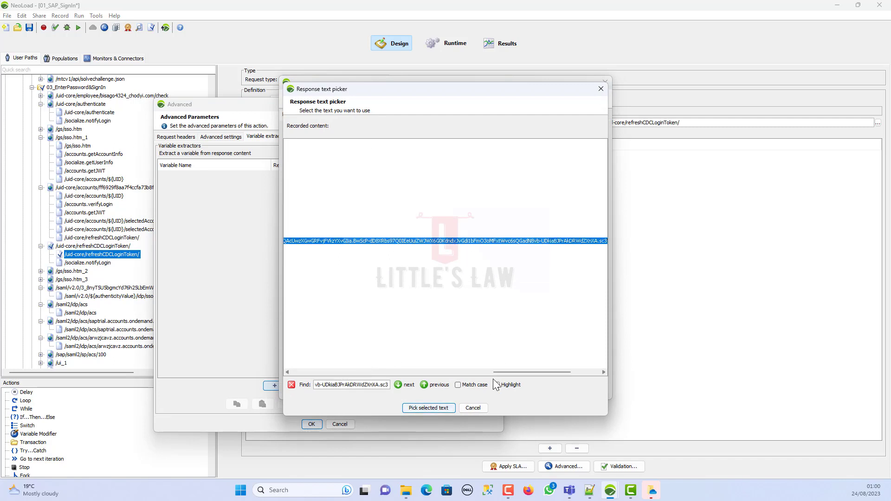
{"action": "left_click_drag", "start_coordinate": [517, 370], "coordinate": [380, 362]}
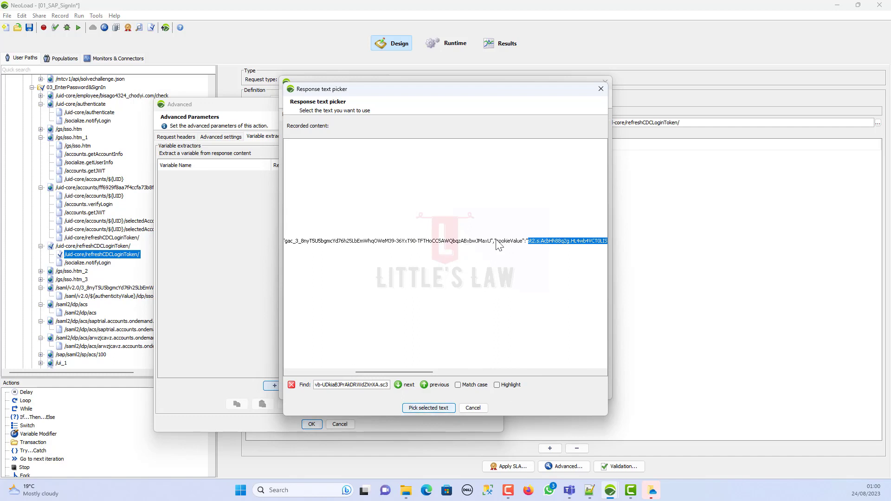
{"action": "left_click_drag", "start_coordinate": [505, 241], "coordinate": [526, 242]}
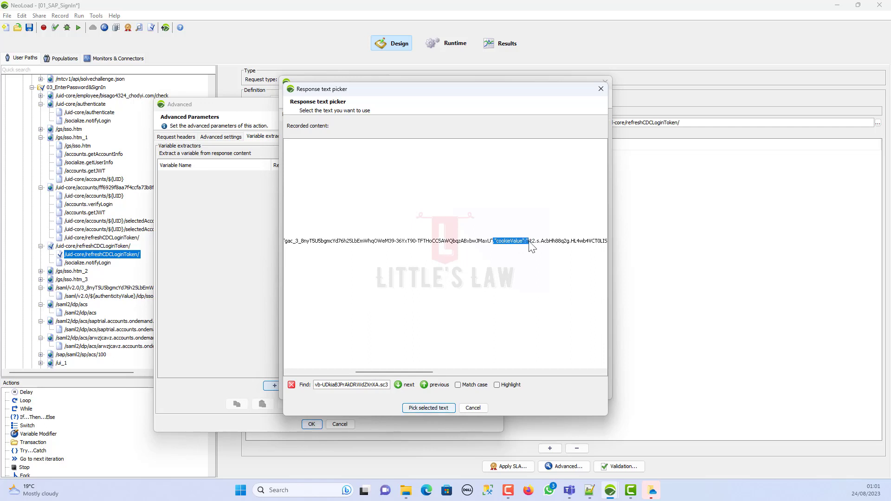
{"action": "left_click", "coordinate": [404, 384]}
{"action": "left_click_drag", "start_coordinate": [525, 374], "coordinate": [375, 258]}
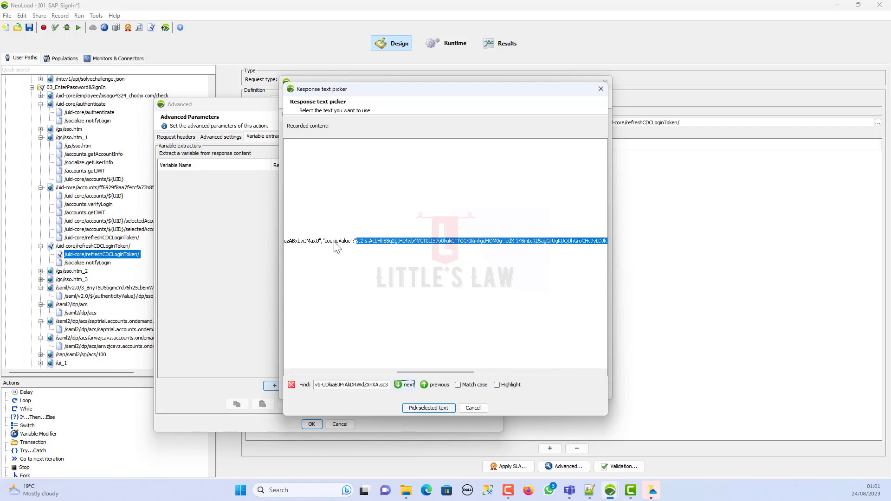
{"action": "left_click_drag", "start_coordinate": [324, 242], "coordinate": [360, 246]}
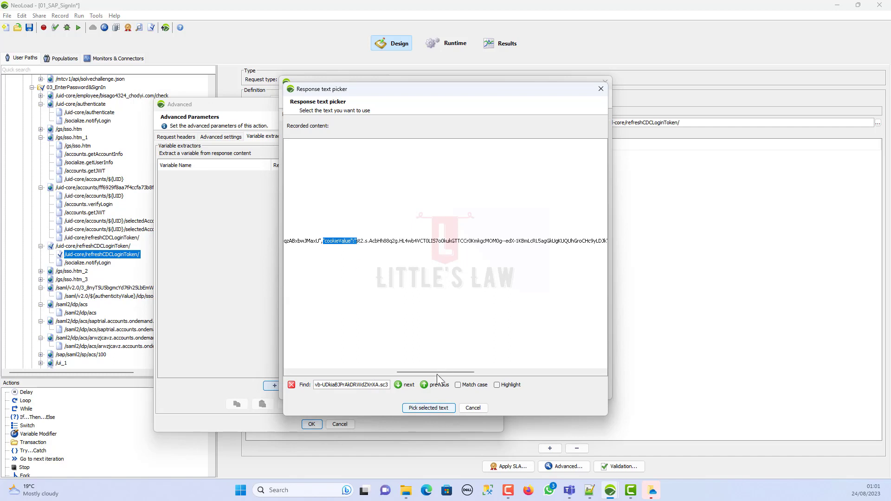
{"action": "left_click", "coordinate": [422, 409]}
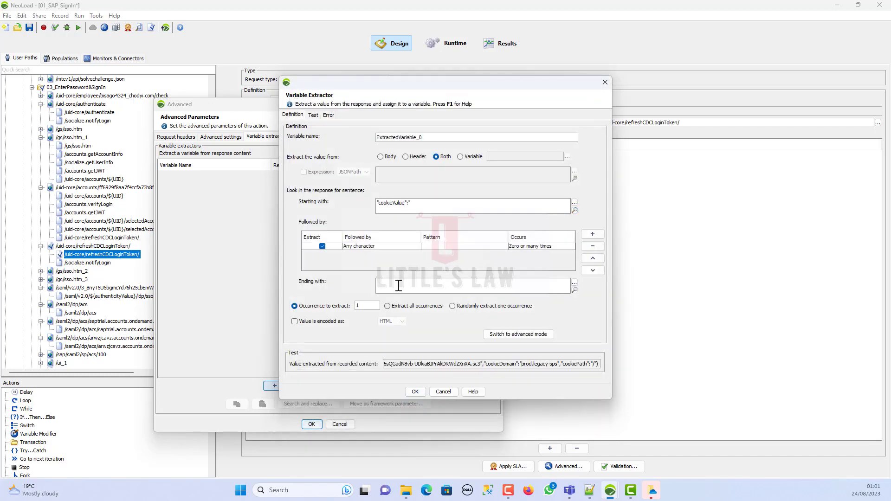
End the cookieValue extraction at a double quote and save the extractor under the variable name cookie
{"action": "type", "text": "\""}
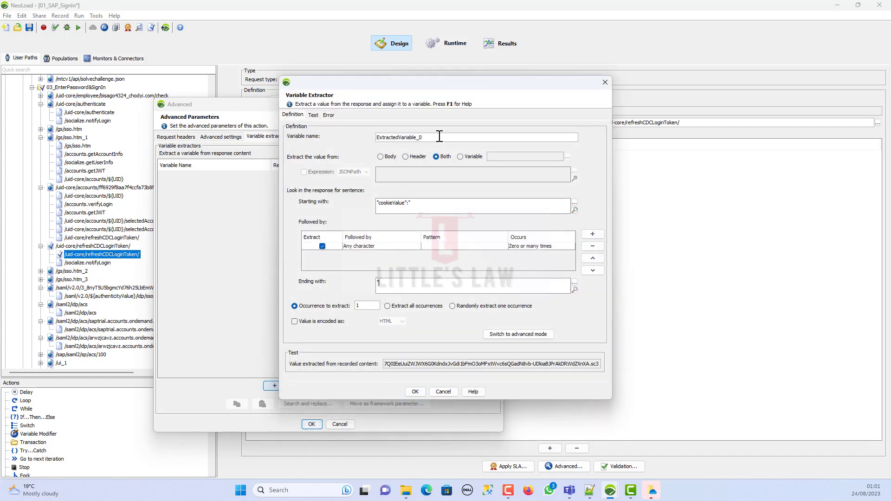
{"action": "left_click_drag", "start_coordinate": [439, 136], "coordinate": [301, 132]}
{"action": "type", "text": "cookie"}
{"action": "left_click", "coordinate": [414, 391]}
Replace all recorded instances of the value with the cookie variable and save the advanced parameters of /uid-core/refreshCDCLoginToken/
{"action": "left_click", "coordinate": [327, 404]}
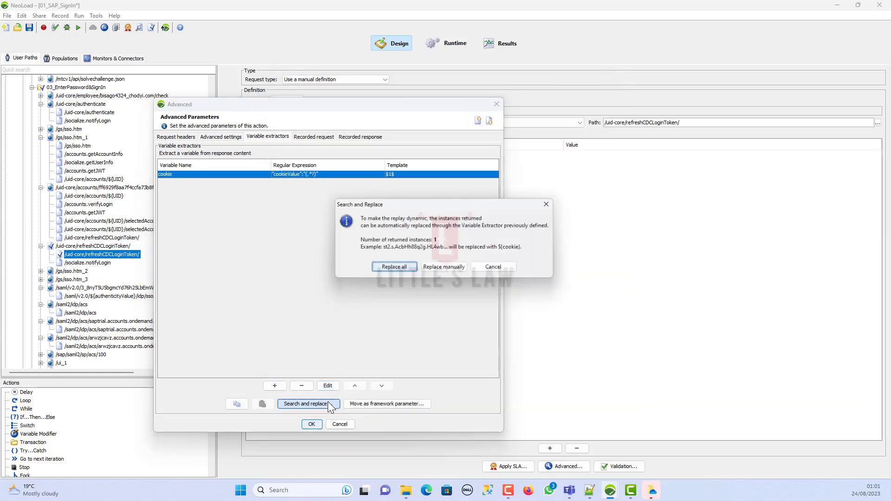
{"action": "left_click", "coordinate": [397, 268]}
{"action": "left_click", "coordinate": [441, 258]}
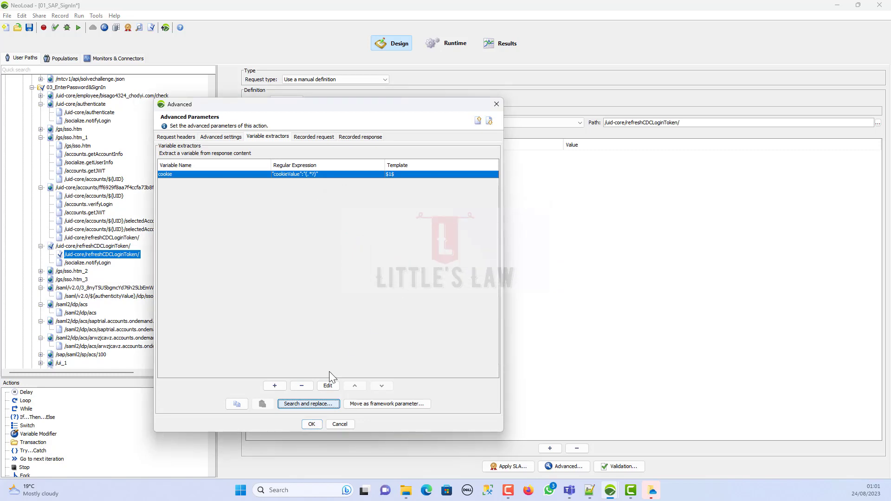
{"action": "left_click", "coordinate": [312, 424]}
Run the user path check again and examine the response and variables of the failing /uid-core/refreshCDCLoginToken/ request
{"action": "left_click", "coordinate": [56, 28]}
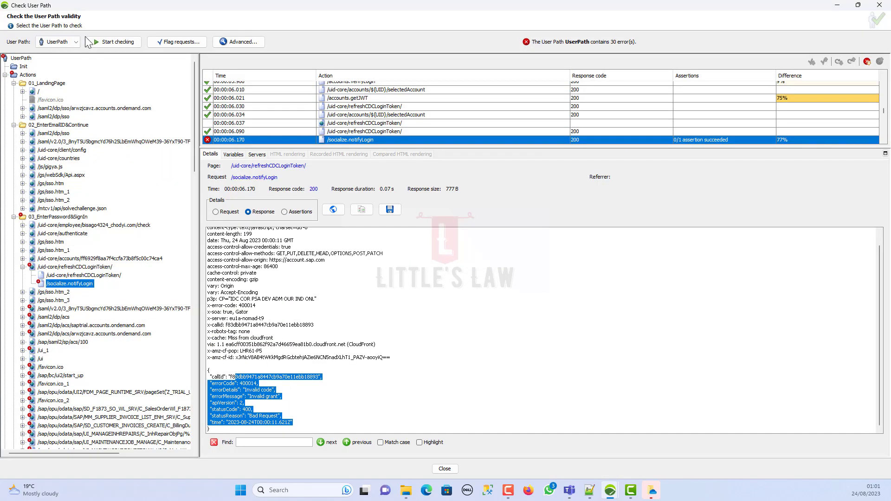
{"action": "left_click", "coordinate": [128, 41]}
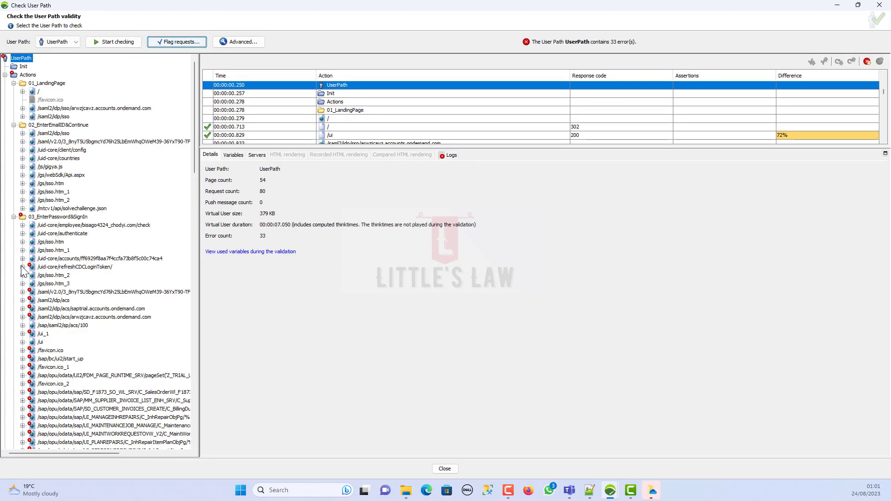
{"action": "left_click", "coordinate": [22, 267]}
{"action": "left_click", "coordinate": [75, 276]}
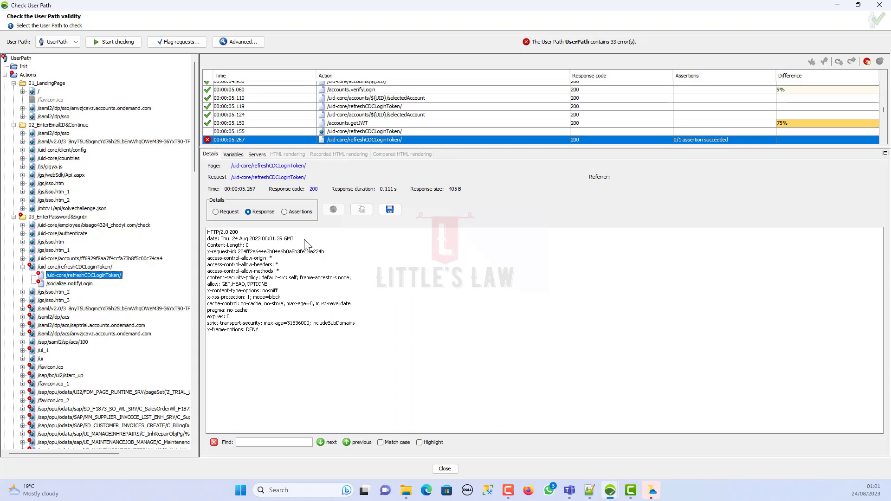
{"action": "left_click", "coordinate": [234, 154]}
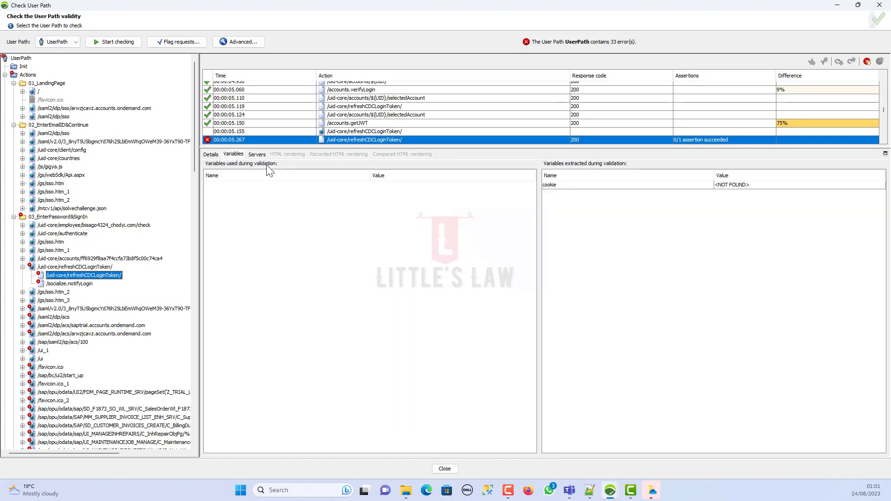
Look at the failing refreshCDCLoginToken request and its preceding namesake in the design, and return to the user path check
{"action": "right_click", "coordinate": [107, 277]}
{"action": "left_click", "coordinate": [121, 283]}
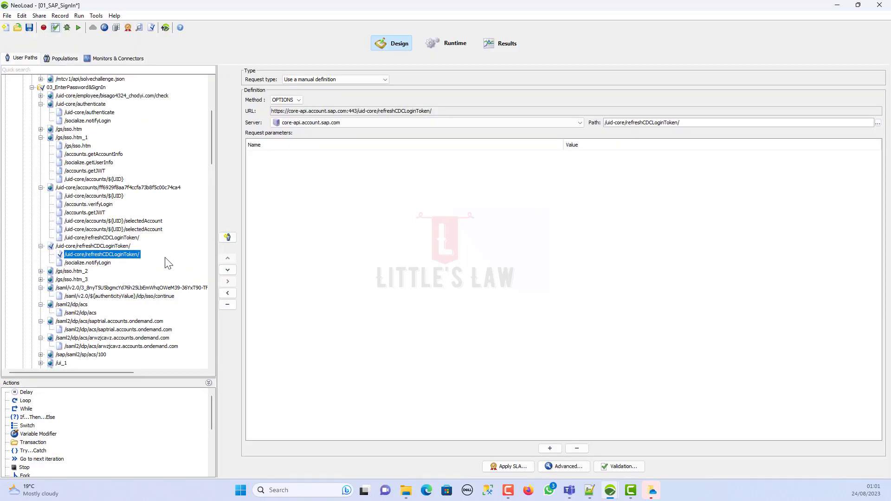
{"action": "left_click", "coordinate": [99, 237]}
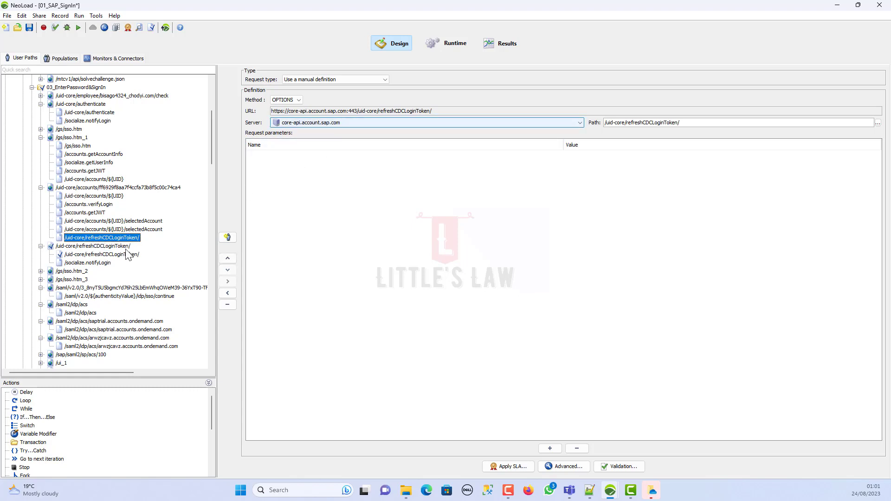
{"action": "left_click", "coordinate": [103, 254]}
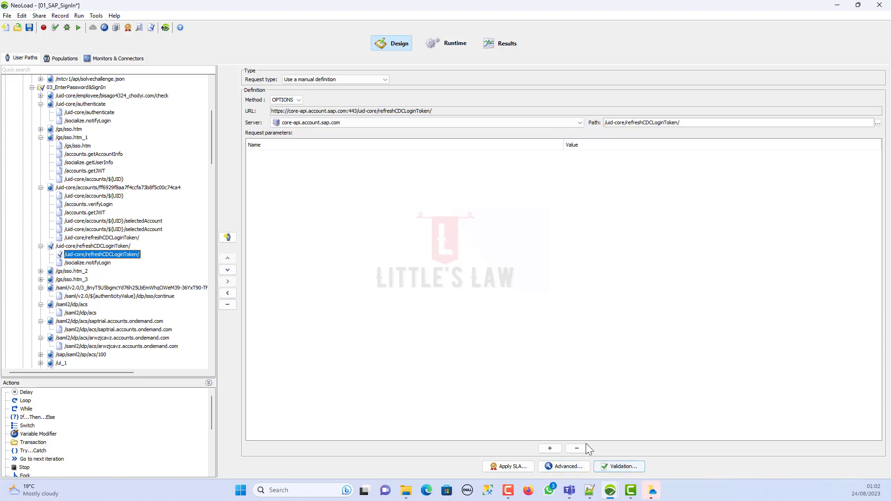
{"action": "left_click", "coordinate": [56, 28]}
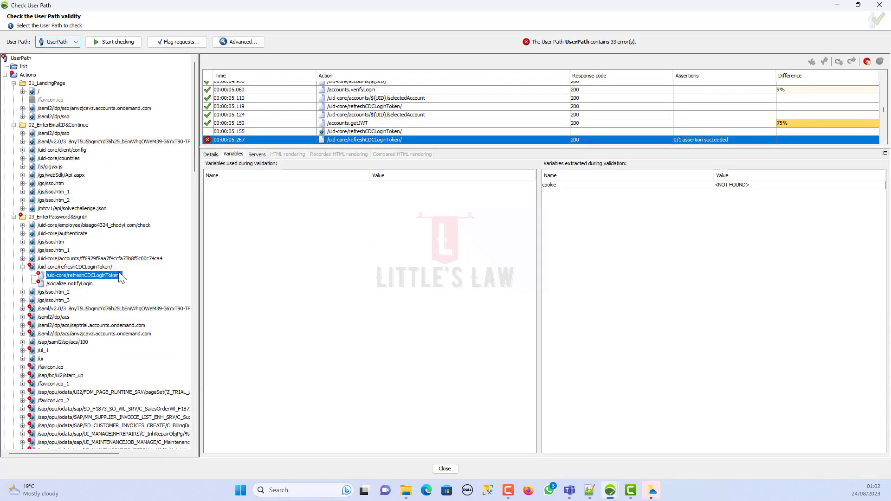
Compare the request and response of the failing /uid-core/refreshCDCLoginToken/ call during validation with their recorded versions
{"action": "right_click", "coordinate": [104, 278]}
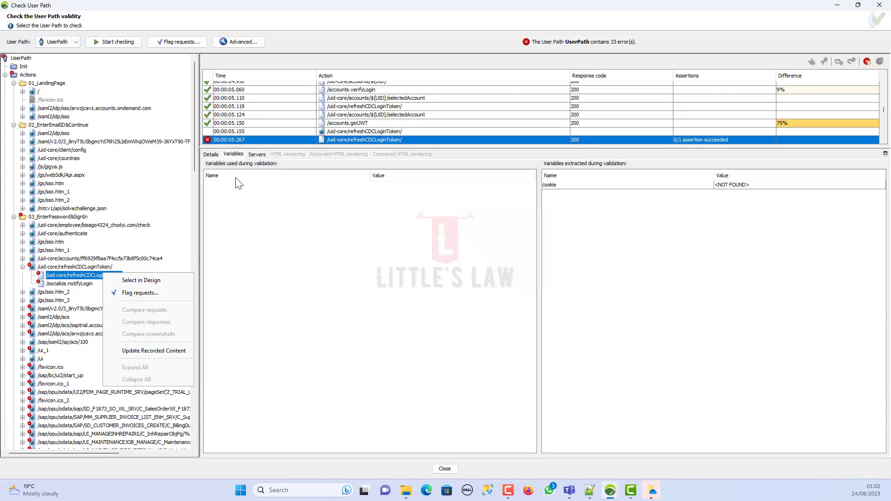
{"action": "left_click", "coordinate": [211, 156]}
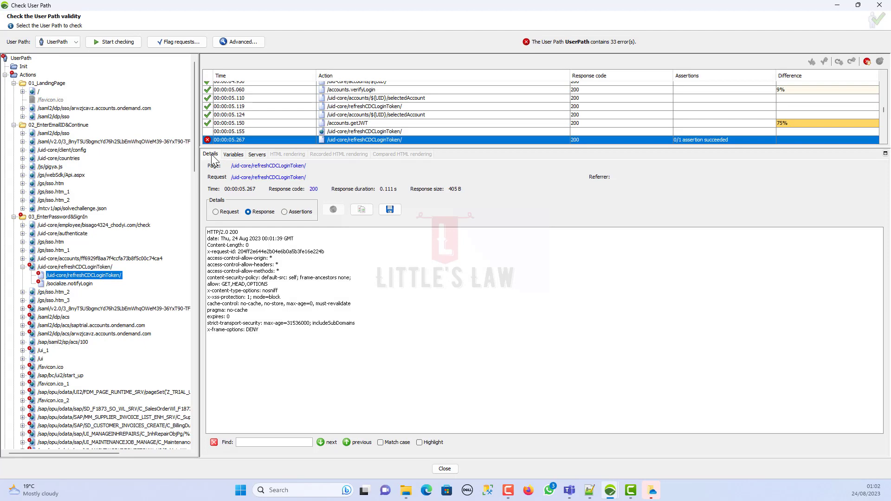
{"action": "left_click", "coordinate": [225, 215]}
{"action": "left_click", "coordinate": [362, 209]}
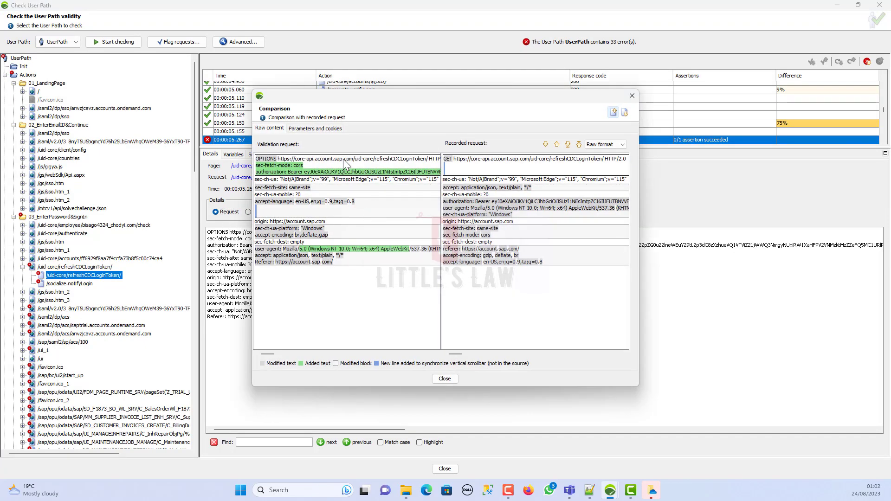
{"action": "left_click", "coordinate": [306, 129]}
{"action": "left_click", "coordinate": [270, 129]}
{"action": "left_click", "coordinate": [436, 380]}
{"action": "left_click", "coordinate": [261, 212]}
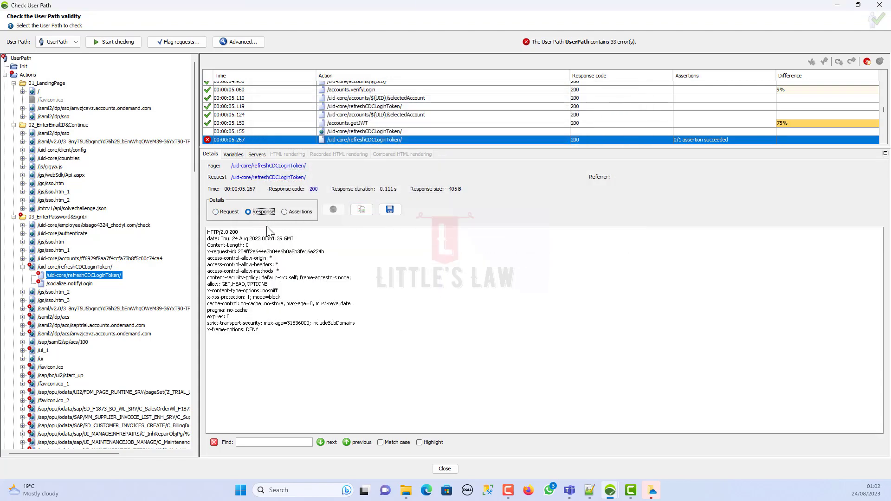
{"action": "left_click", "coordinate": [361, 210]}
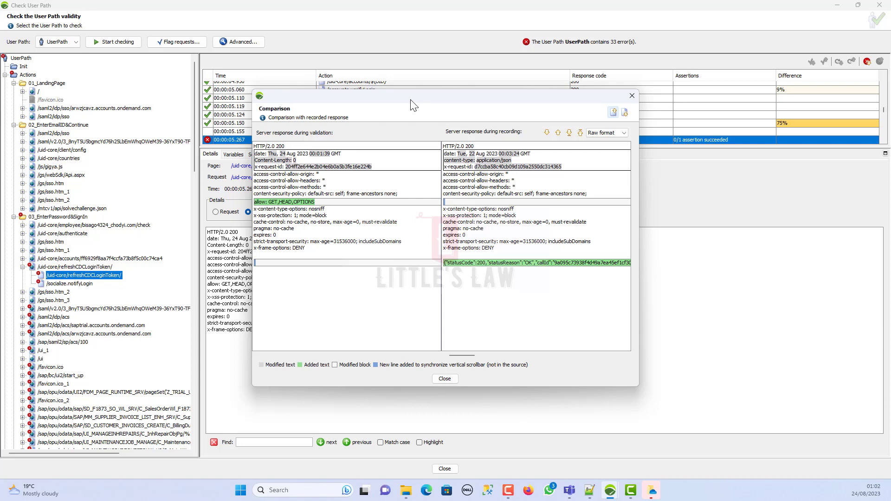
Review the recorded response body of the failing /uid-core/refreshCDCLoginToken/ call and compare its request method and headers with the recorded request
{"action": "left_click_drag", "start_coordinate": [410, 101], "coordinate": [503, 119]}
{"action": "left_click_drag", "start_coordinate": [562, 282], "coordinate": [485, 279]}
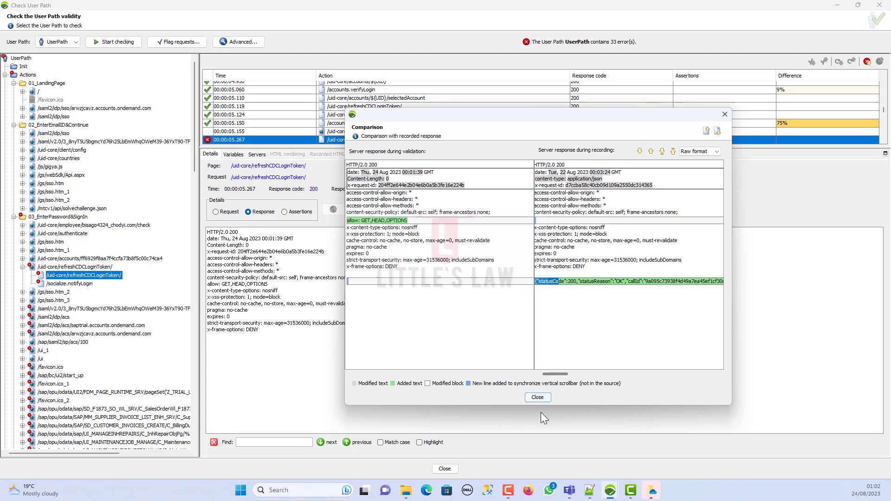
{"action": "left_click", "coordinate": [538, 397]}
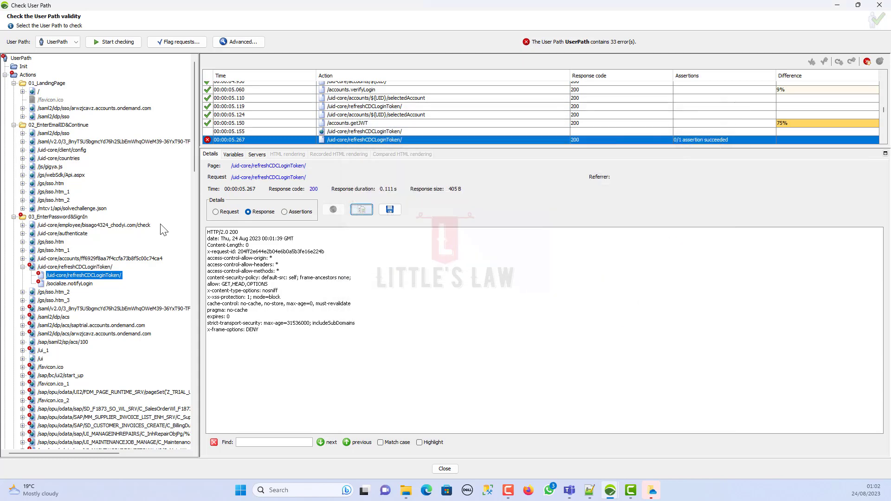
{"action": "left_click", "coordinate": [215, 212]}
{"action": "left_click", "coordinate": [362, 211]}
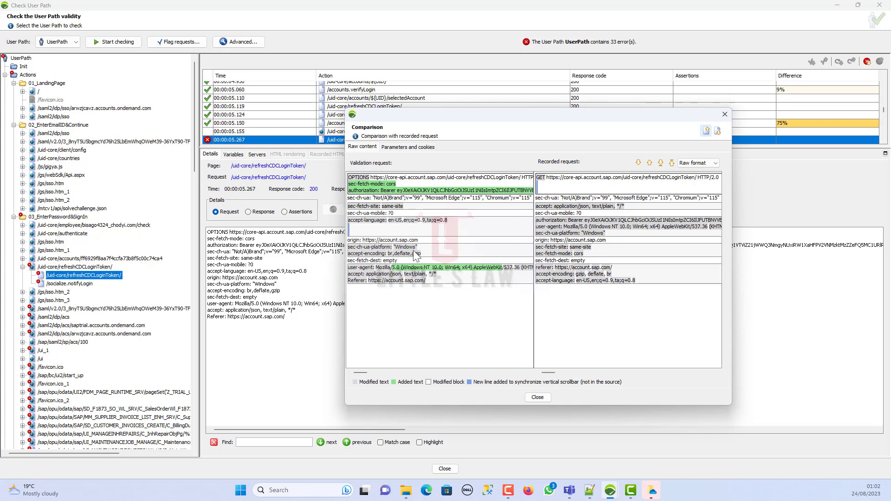
{"action": "left_click_drag", "start_coordinate": [536, 208], "coordinate": [547, 207]}
{"action": "double_click", "coordinate": [360, 179]}
{"action": "left_click", "coordinate": [529, 398]}
Open the failing /uid-core/refreshCDCLoginToken/ request in the design and set its method to GET
{"action": "right_click", "coordinate": [98, 277]}
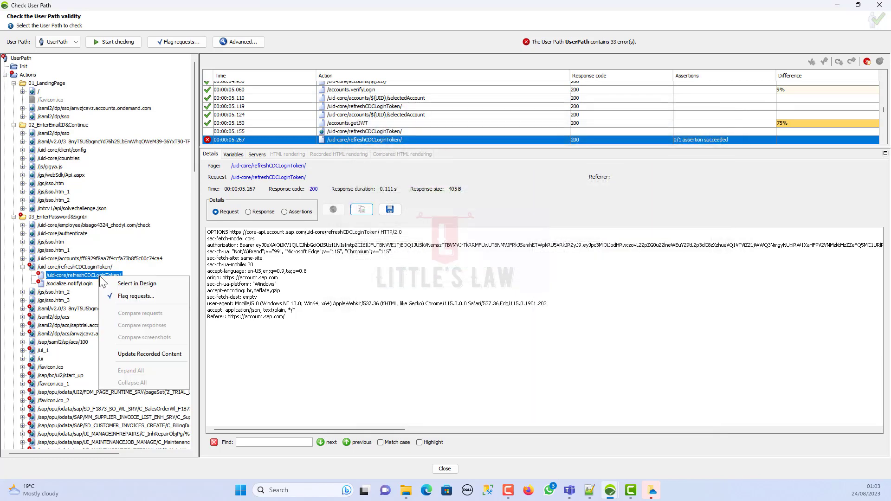
{"action": "left_click", "coordinate": [181, 285]}
{"action": "left_click", "coordinate": [286, 100]}
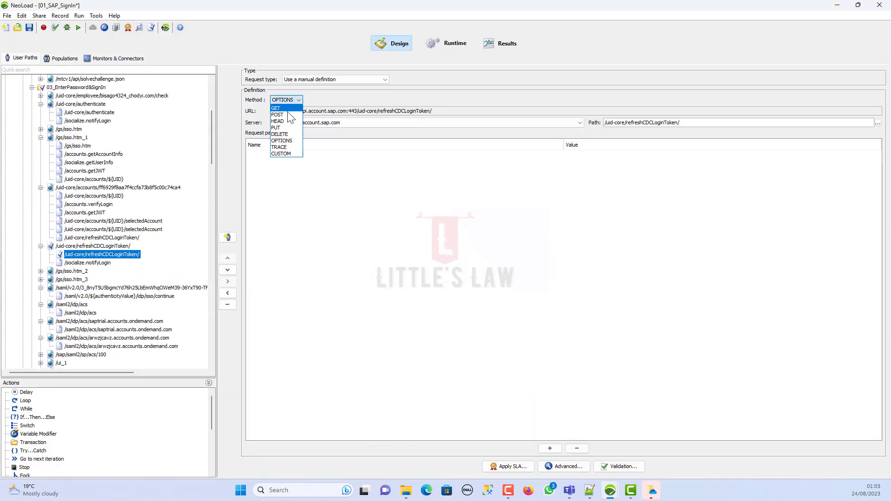
{"action": "left_click", "coordinate": [290, 109]}
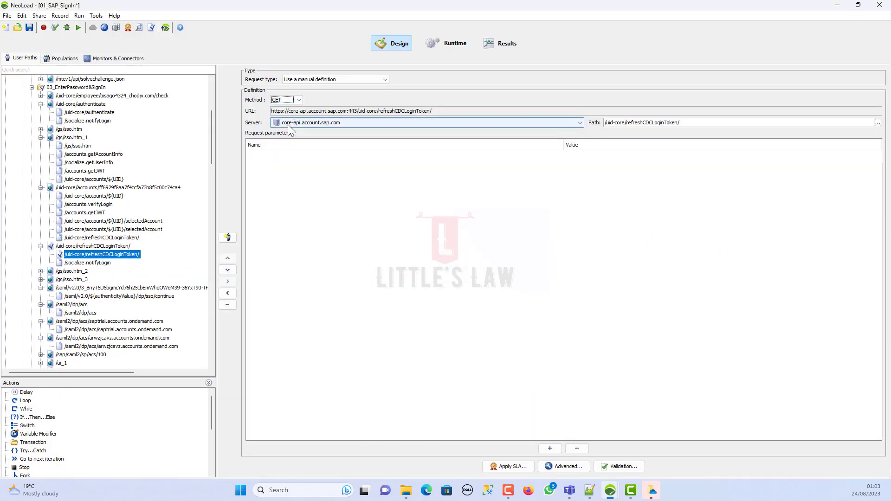
Run the user path check again and compare the response of the failing /uid-core/refreshCDCLoginToken/ request with the recorded response
{"action": "left_click", "coordinate": [56, 28]}
{"action": "left_click", "coordinate": [116, 42]}
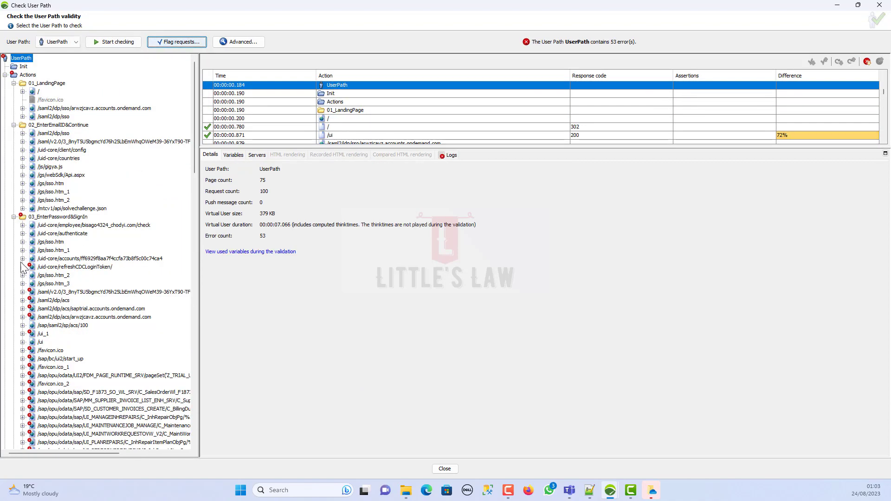
{"action": "left_click", "coordinate": [22, 267]}
{"action": "left_click", "coordinate": [77, 276]}
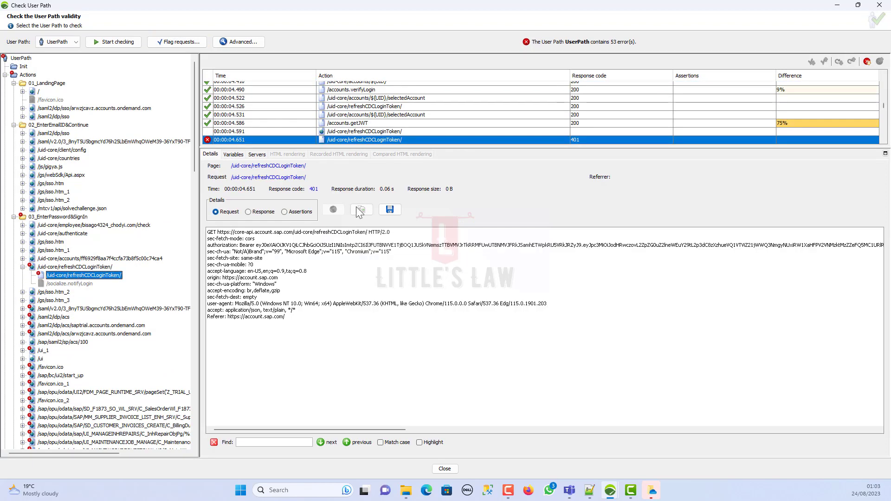
{"action": "left_click", "coordinate": [269, 212]}
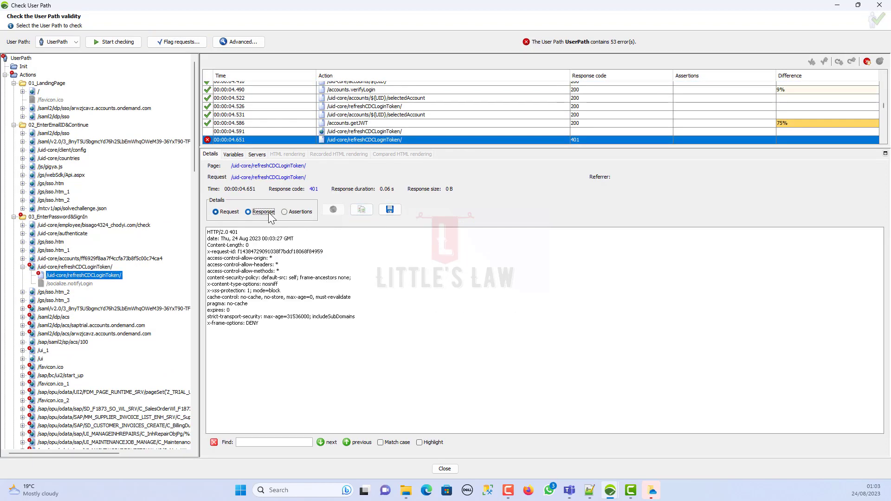
{"action": "left_click", "coordinate": [362, 211]}
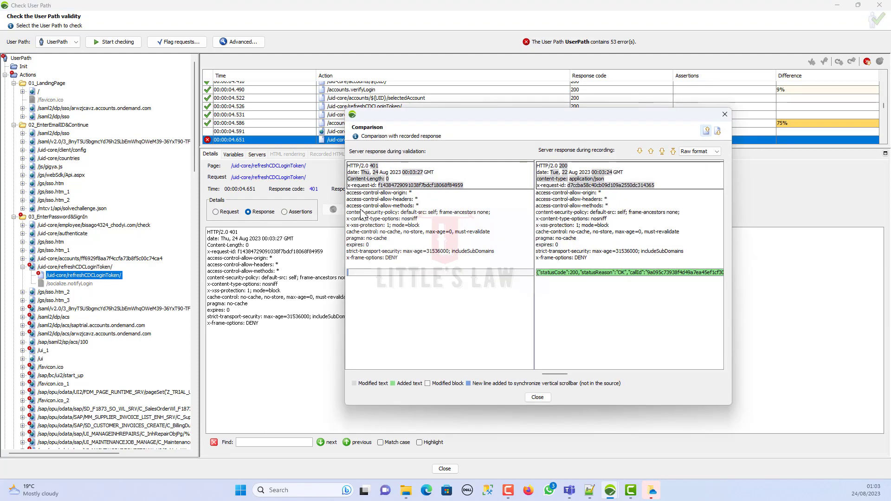
{"action": "left_click", "coordinate": [538, 398]}
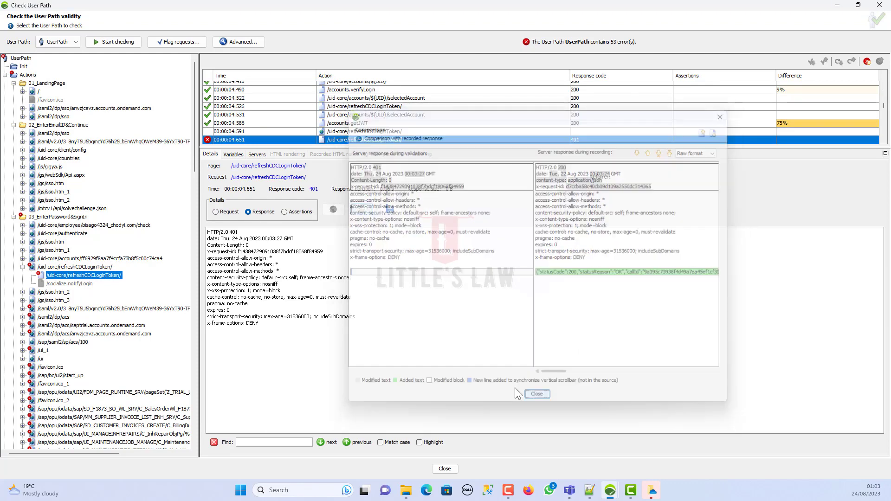
Compare the failing /uid-core/refreshCDCLoginToken/ request with its preceding namesake under the /uid-core/accounts/ page
{"action": "left_click", "coordinate": [22, 258]}
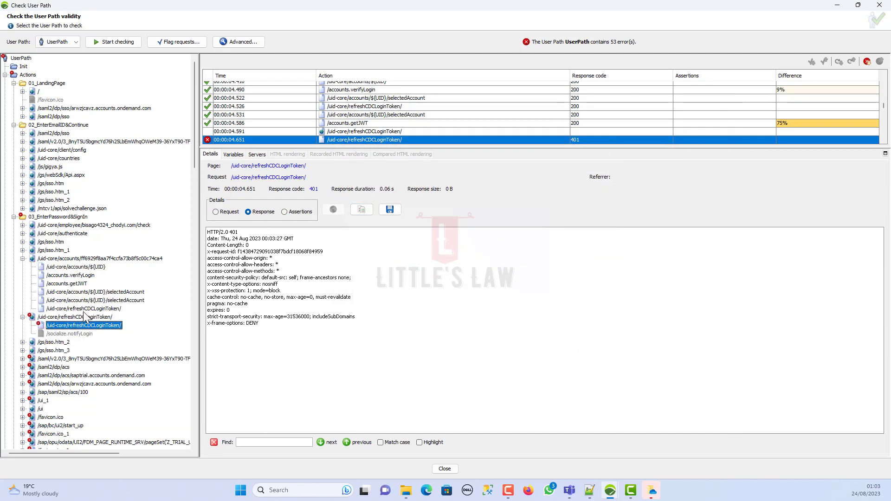
{"action": "left_click", "coordinate": [85, 310]}
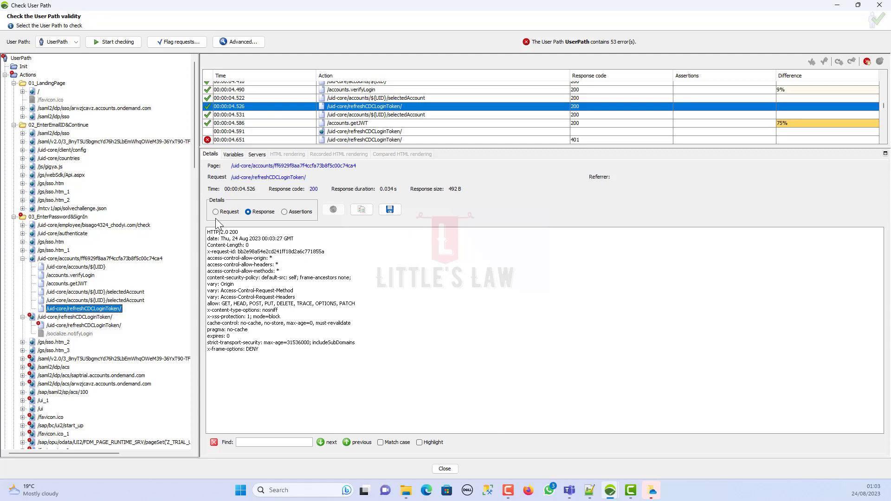
{"action": "left_click", "coordinate": [227, 212]}
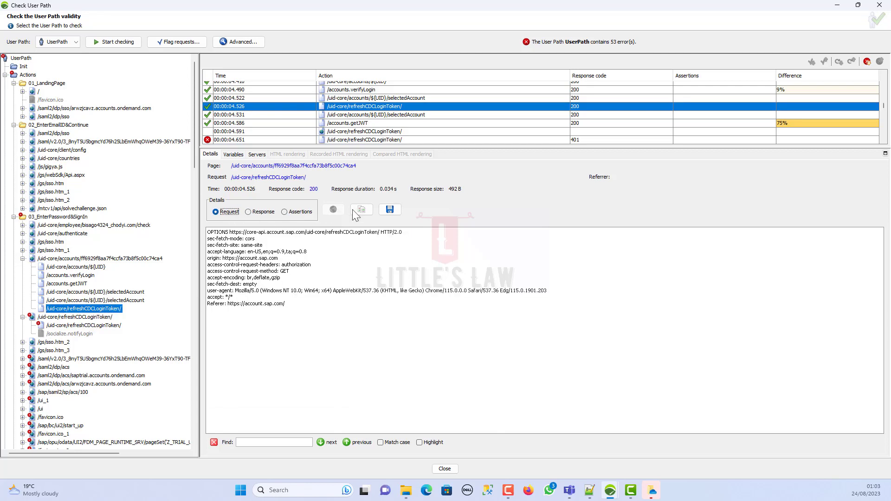
{"action": "left_click", "coordinate": [70, 325]}
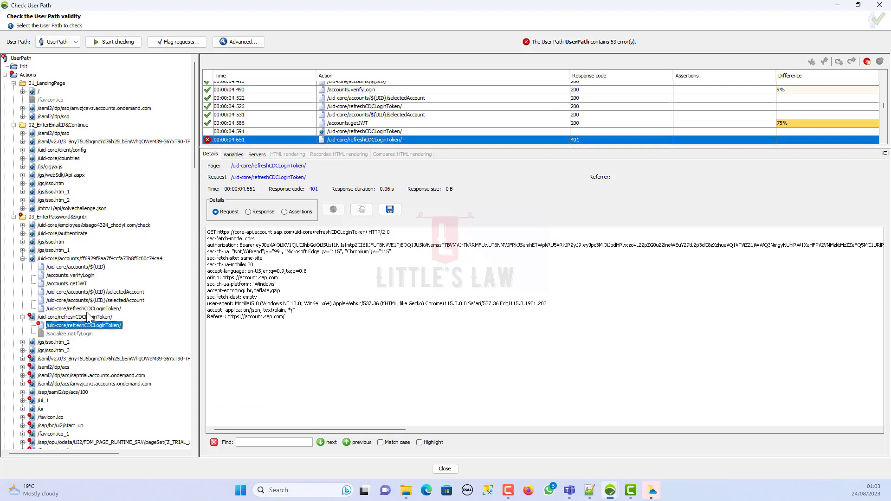
{"action": "left_click", "coordinate": [86, 309]}
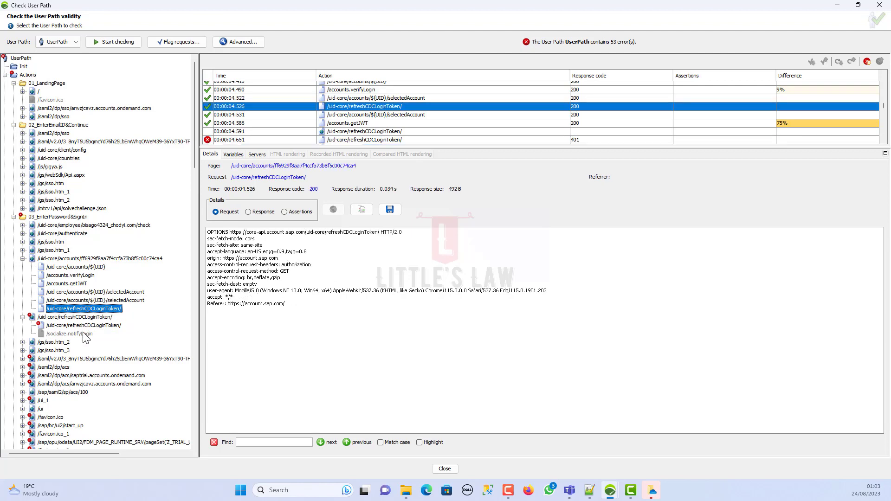
{"action": "left_click", "coordinate": [91, 326]}
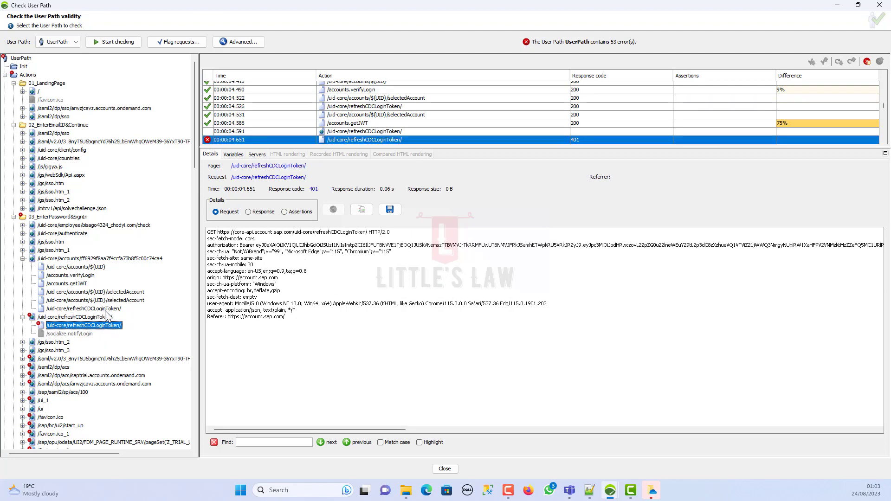
{"action": "left_click", "coordinate": [103, 310]}
{"action": "left_click", "coordinate": [104, 326]}
{"action": "left_click", "coordinate": [108, 311]}
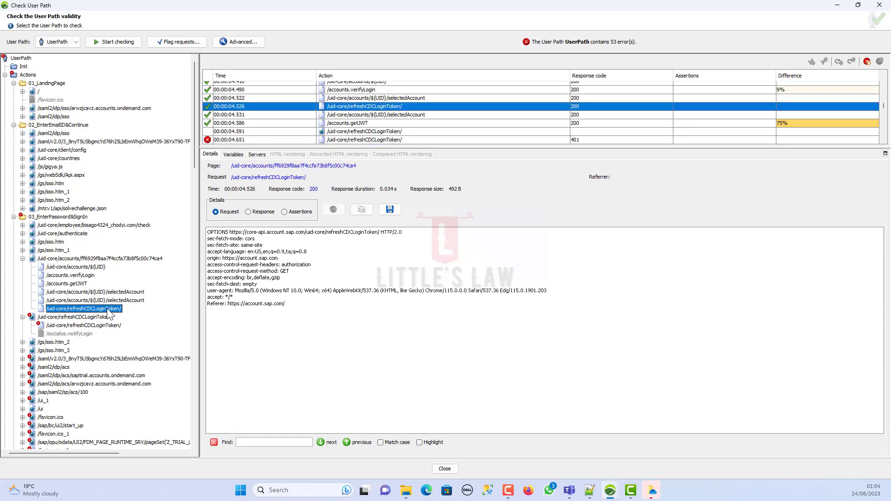
{"action": "left_click", "coordinate": [103, 327]}
{"action": "right_click", "coordinate": [103, 326]}
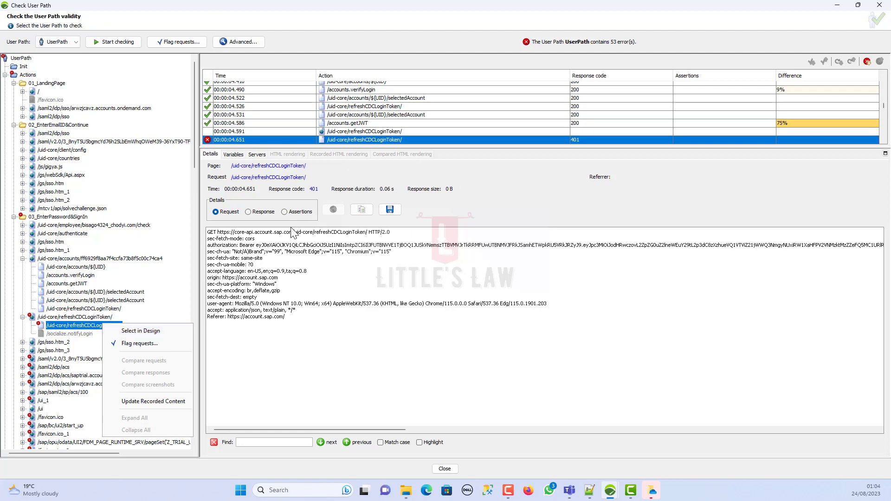
Compare the failing refreshCDCLoginToken request with its recorded version header by header, including authorization, origin, accept-encoding and referer, and recheck its response
{"action": "left_click", "coordinate": [362, 209]}
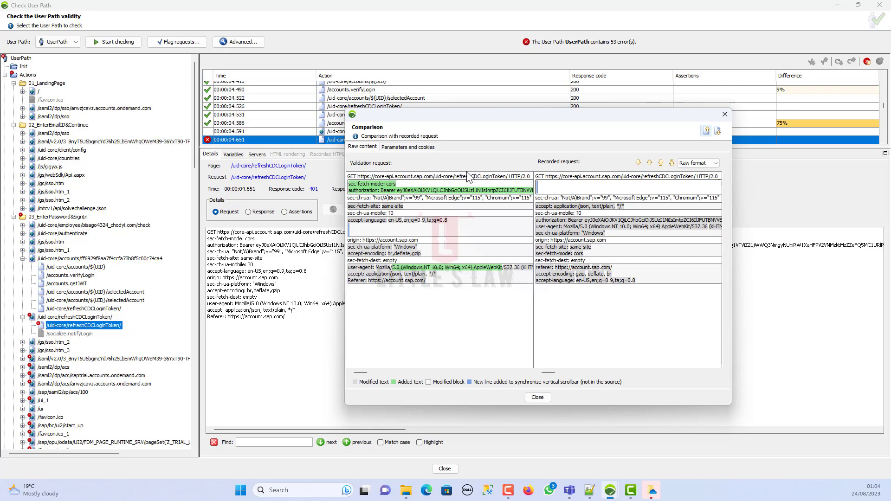
{"action": "left_click_drag", "start_coordinate": [491, 177], "coordinate": [544, 178]}
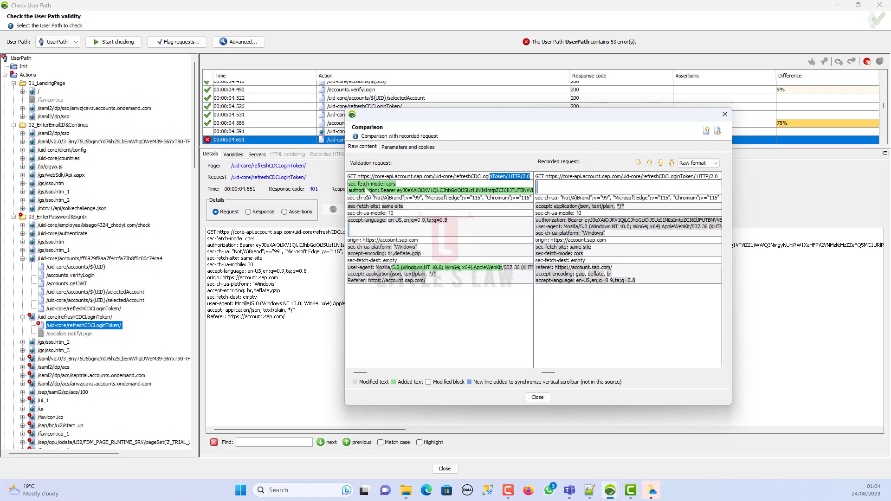
{"action": "left_click_drag", "start_coordinate": [375, 191], "coordinate": [410, 195]}
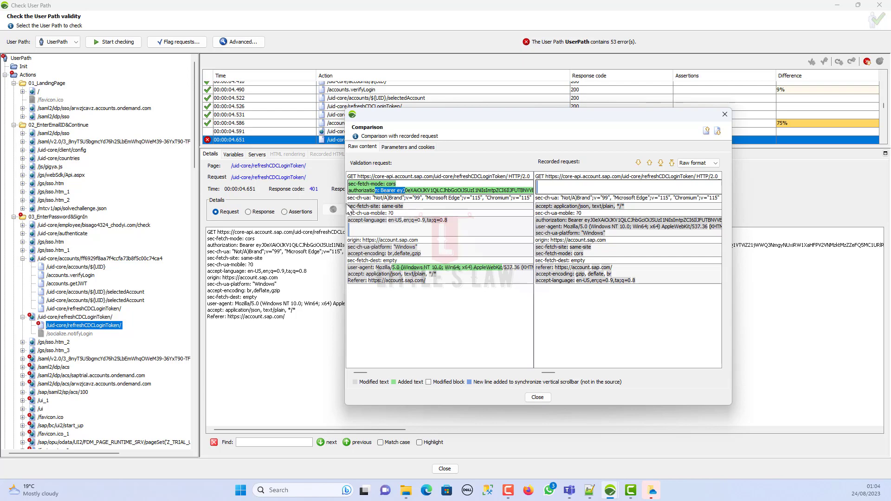
{"action": "left_click_drag", "start_coordinate": [357, 207], "coordinate": [372, 208]}
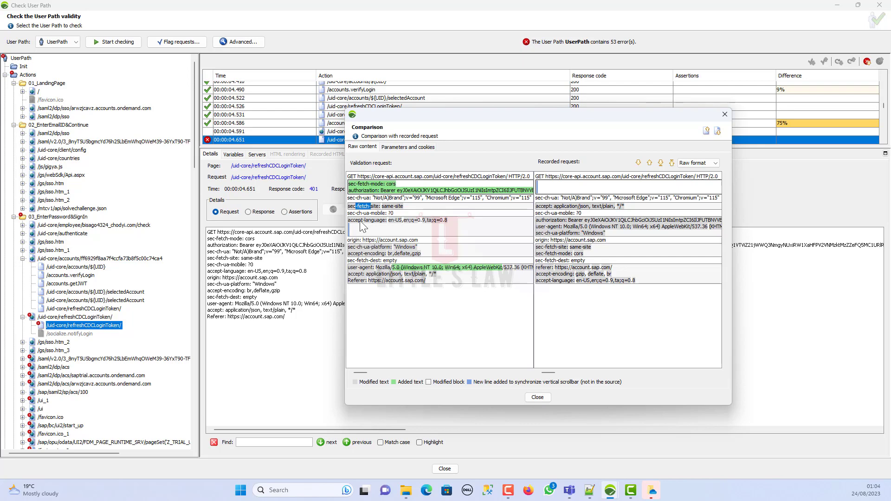
{"action": "left_click_drag", "start_coordinate": [361, 220], "coordinate": [388, 241]}
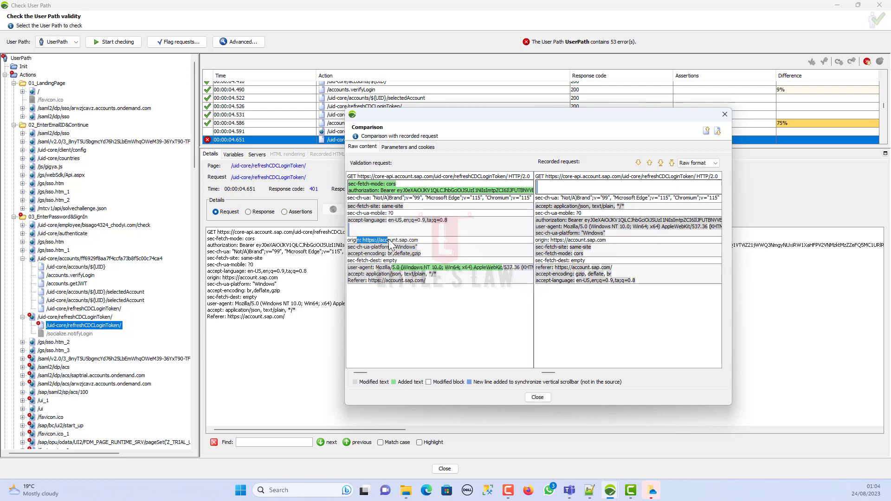
{"action": "left_click", "coordinate": [357, 257]}
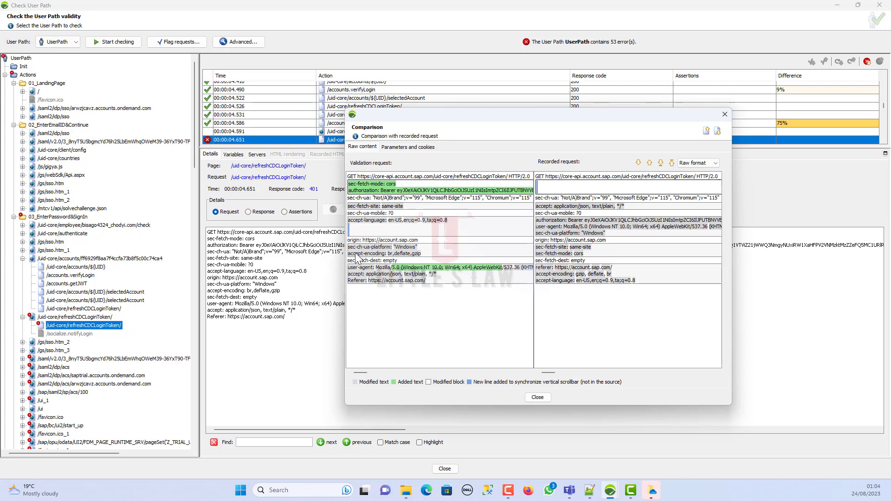
{"action": "left_click_drag", "start_coordinate": [356, 255], "coordinate": [433, 258]}
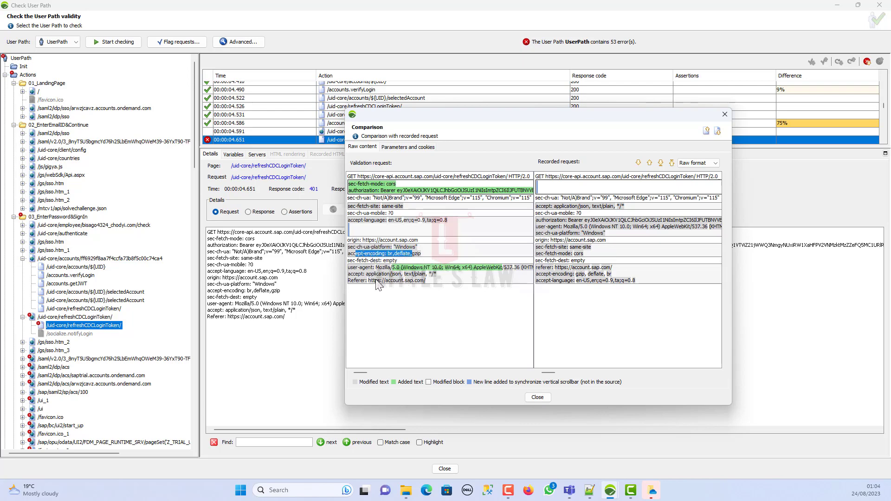
{"action": "left_click", "coordinate": [363, 274]}
{"action": "left_click_drag", "start_coordinate": [373, 280], "coordinate": [425, 281]}
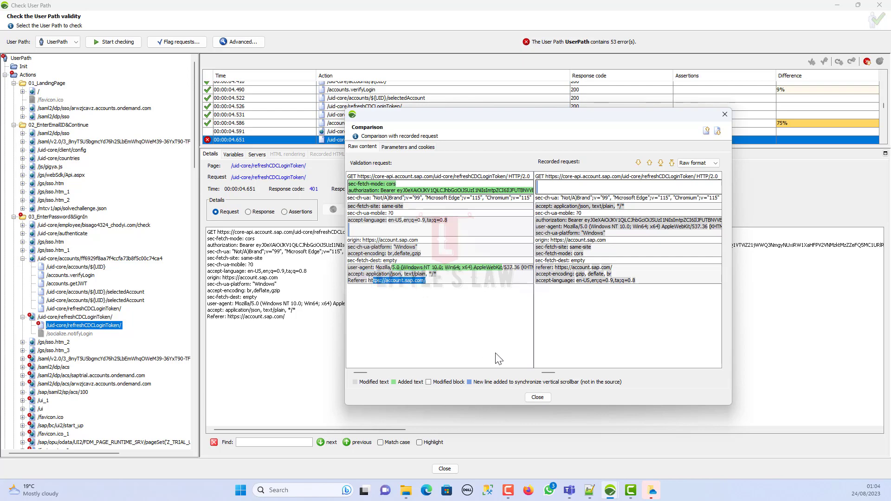
{"action": "left_click", "coordinate": [533, 397]}
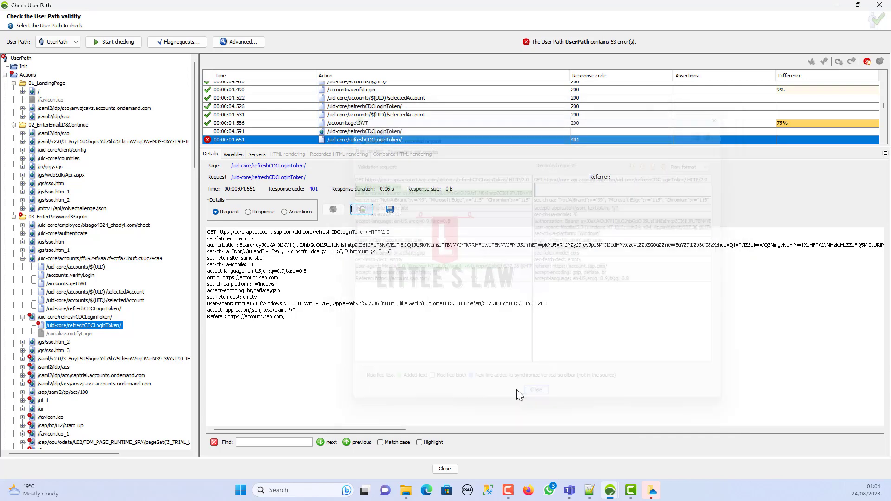
{"action": "left_click", "coordinate": [268, 215]}
{"action": "left_click", "coordinate": [233, 214]}
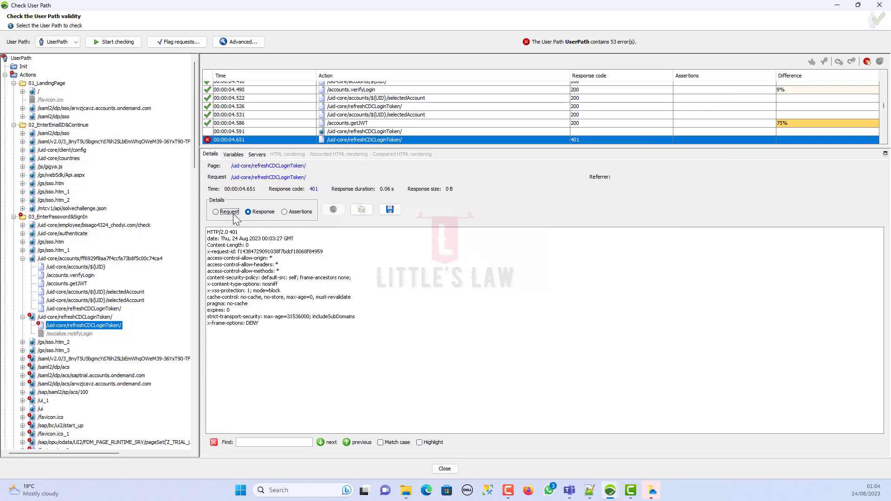
Open the failing refreshCDCLoginToken request in the design again and set its method back to OPTIONS
{"action": "right_click", "coordinate": [111, 330]}
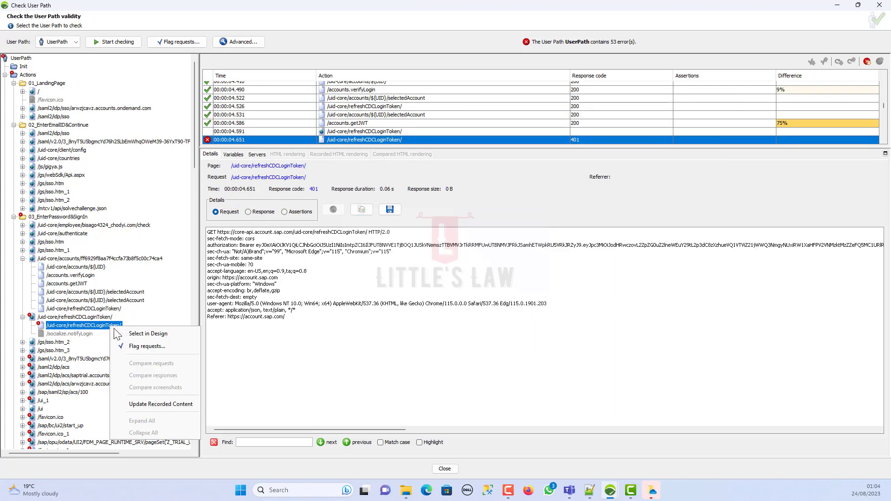
{"action": "left_click", "coordinate": [125, 336]}
{"action": "left_click", "coordinate": [290, 101]}
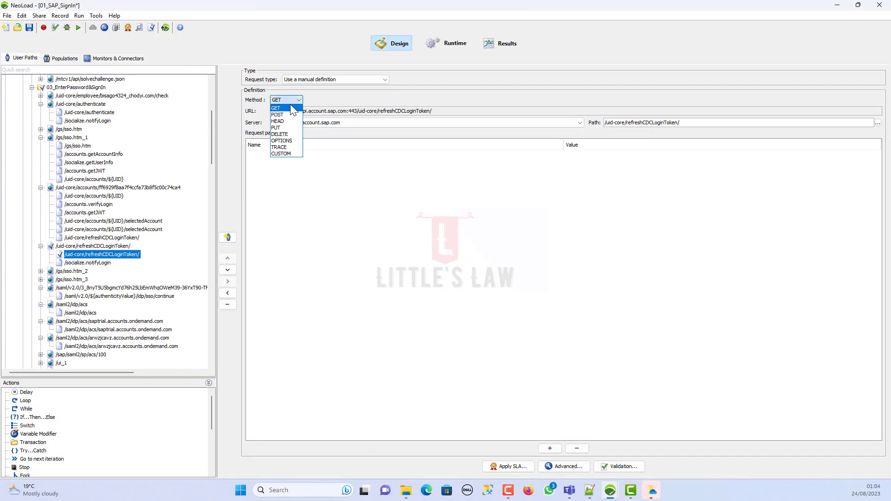
{"action": "left_click", "coordinate": [294, 141]}
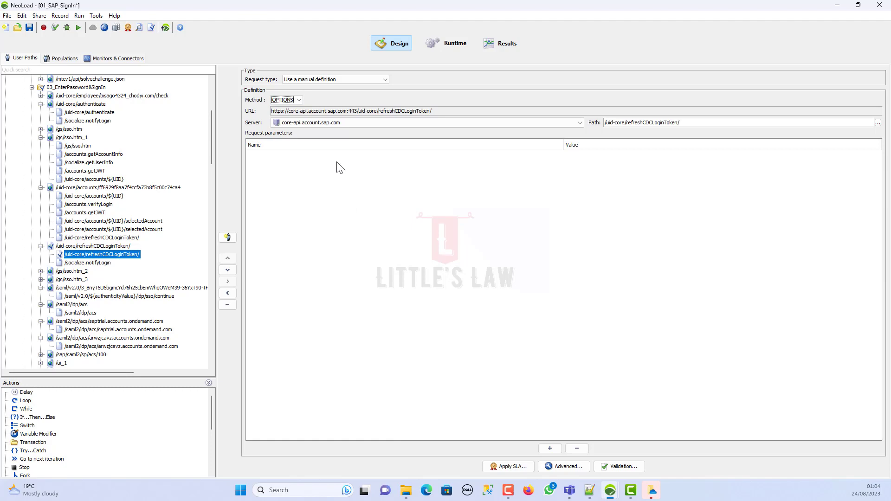
Rerun the user path check and examine the request and response of the failing /uid-core/refreshCDCLoginToken/ call
{"action": "left_click", "coordinate": [55, 27]}
{"action": "left_click", "coordinate": [133, 45]}
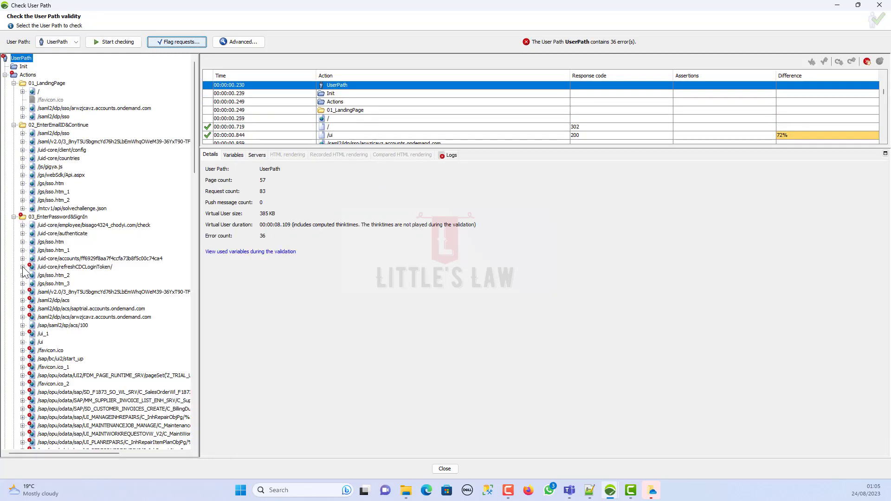
{"action": "left_click", "coordinate": [23, 268]}
{"action": "left_click", "coordinate": [66, 276]}
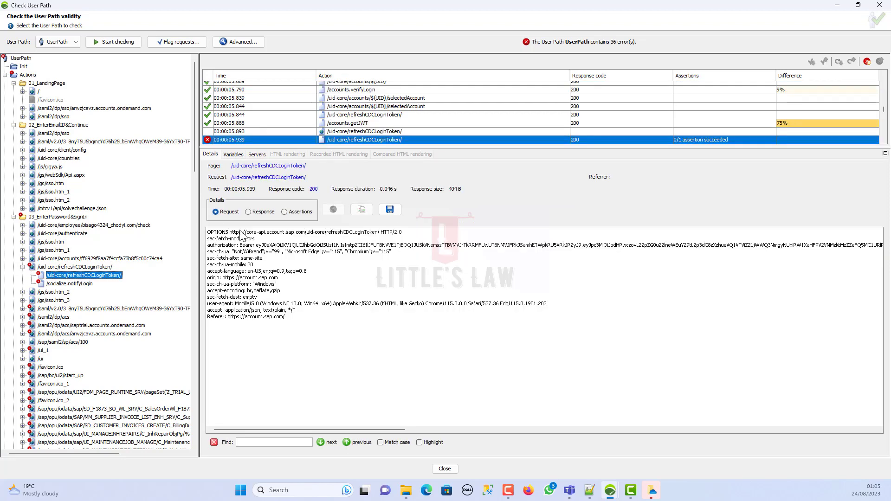
{"action": "left_click", "coordinate": [262, 212]}
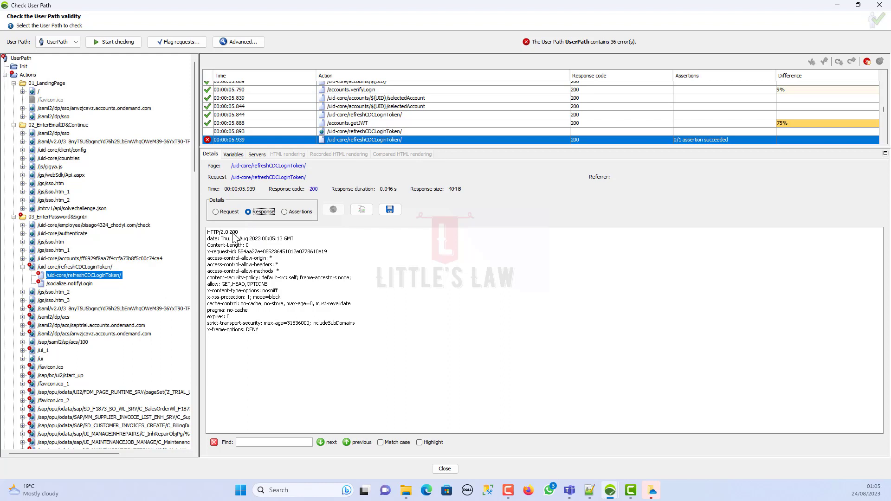
Check the cookie variable extracted by the failing refreshCDCLoginToken request and compare its validation response, including the body, with the recorded response
{"action": "left_click_drag", "start_coordinate": [232, 232], "coordinate": [267, 203]}
{"action": "left_click", "coordinate": [233, 155]}
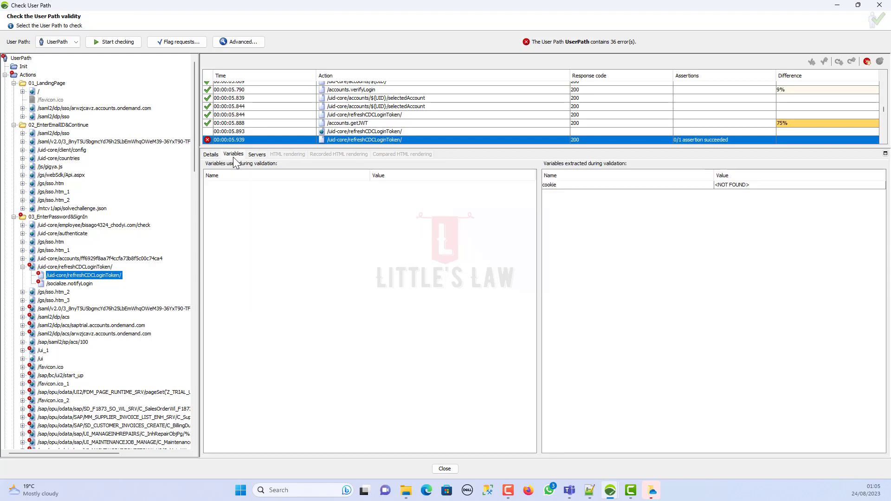
{"action": "left_click", "coordinate": [619, 186]}
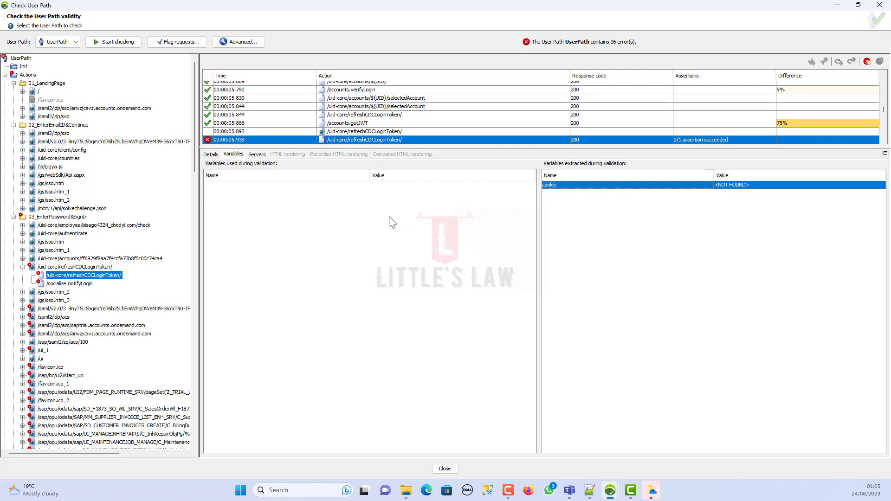
{"action": "left_click", "coordinate": [212, 154]}
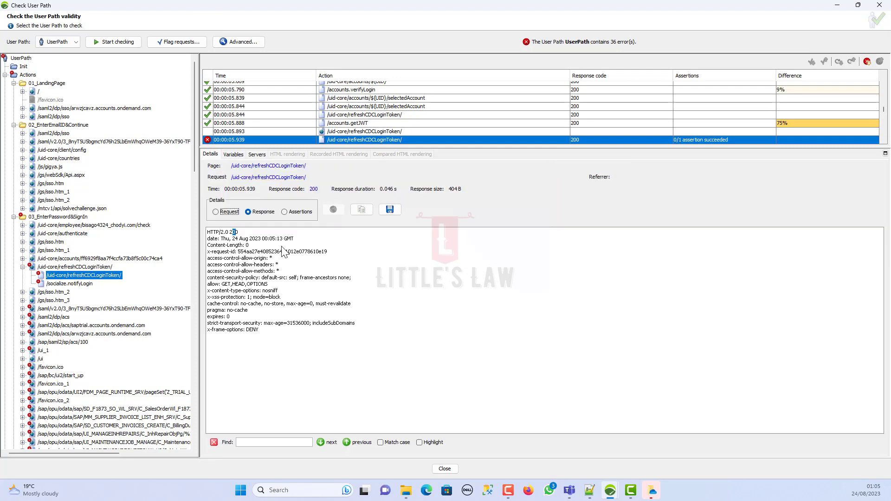
{"action": "left_click", "coordinate": [354, 211]}
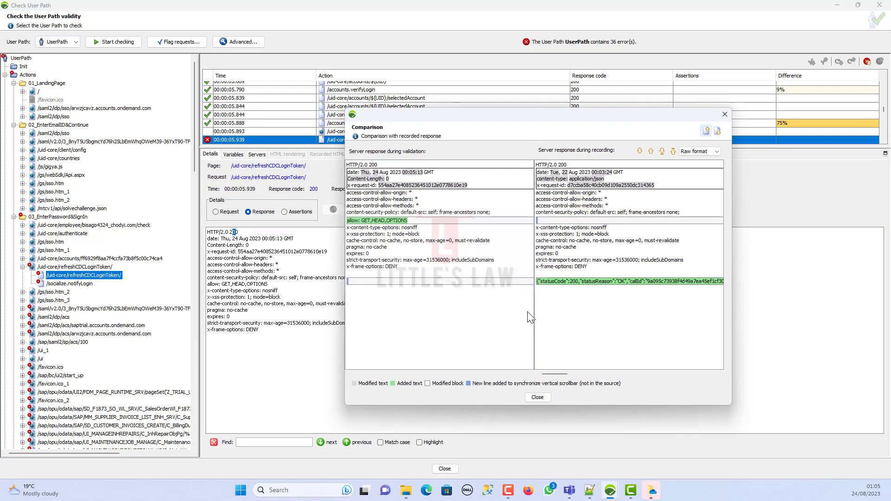
{"action": "left_click_drag", "start_coordinate": [608, 281], "coordinate": [728, 280]}
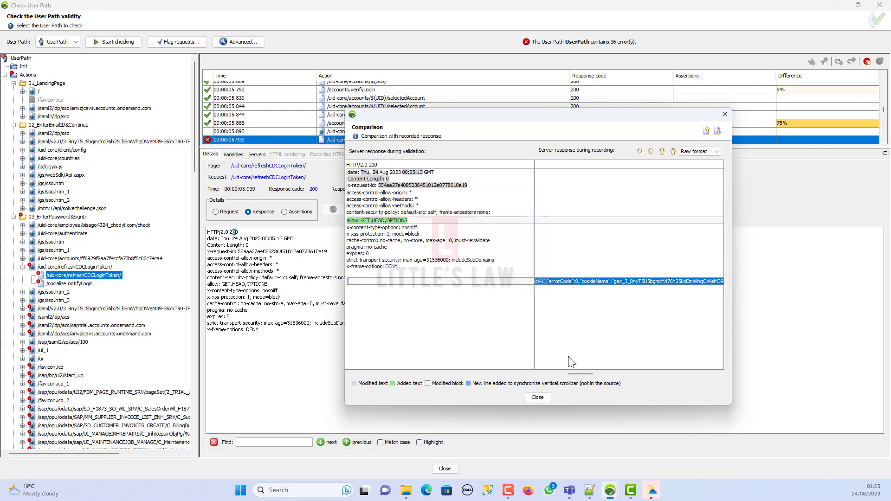
{"action": "left_click", "coordinate": [538, 397]}
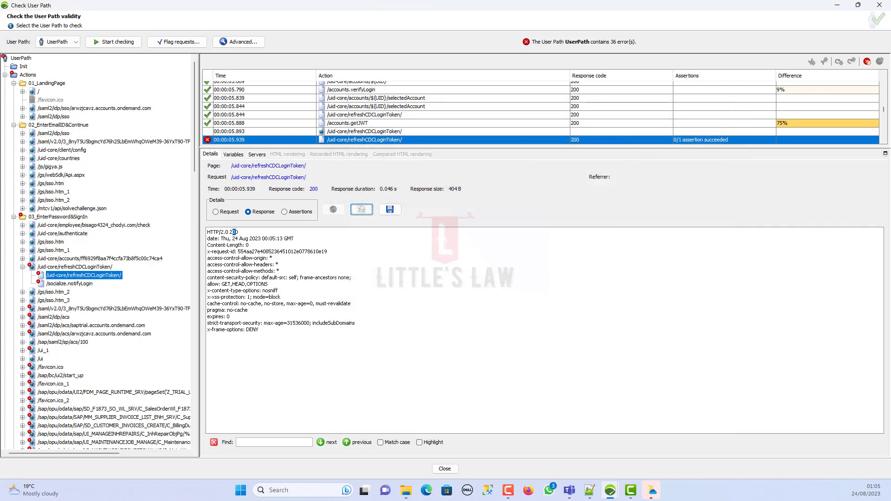